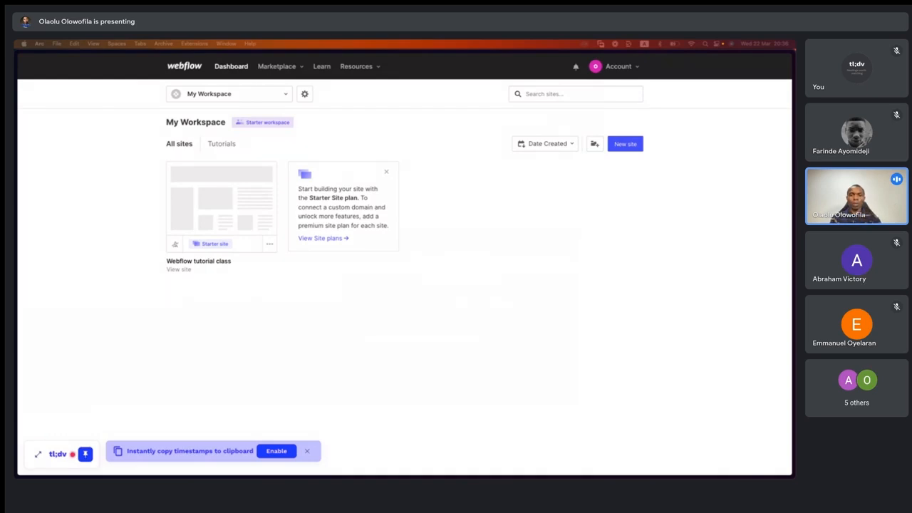
- Switch to the Figma window showing the Webflow Class Template file and make that window full screen
left_click_drag(591, 473, 520, 65)
left_click_drag(510, 287, 507, 62)
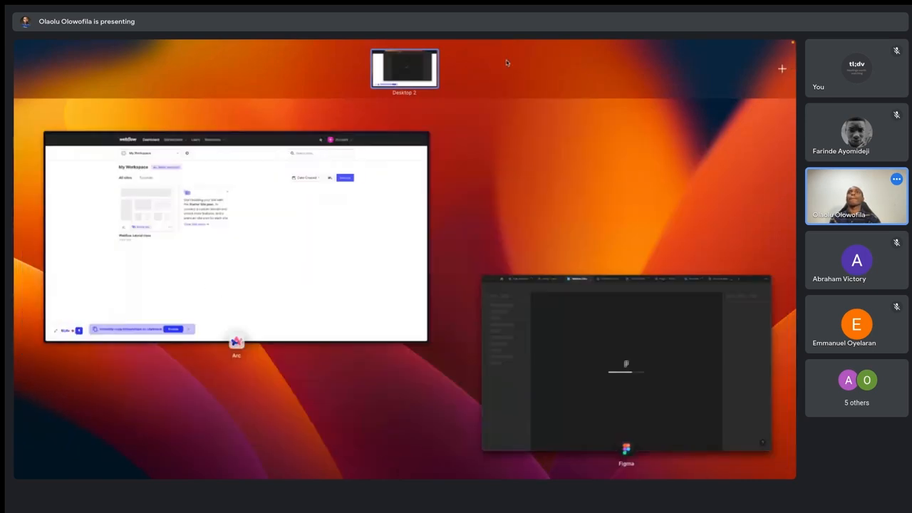
left_click(515, 298)
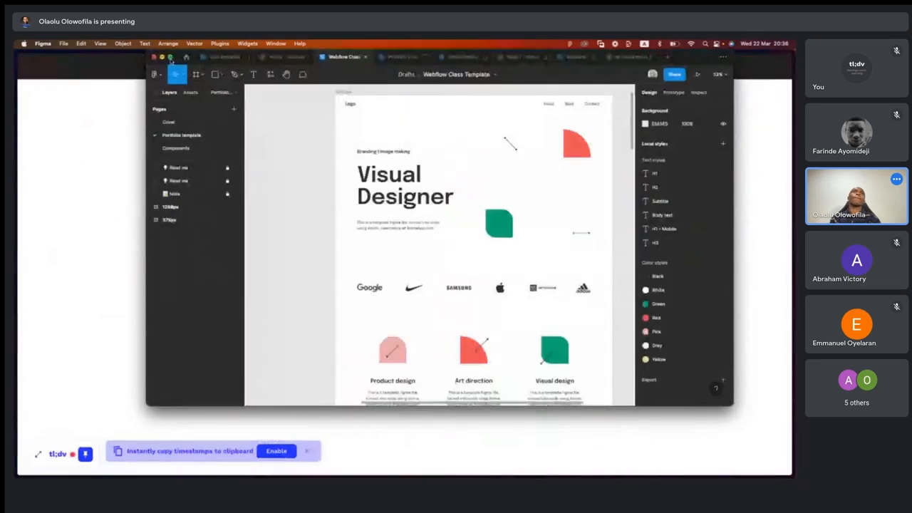
left_click(174, 56)
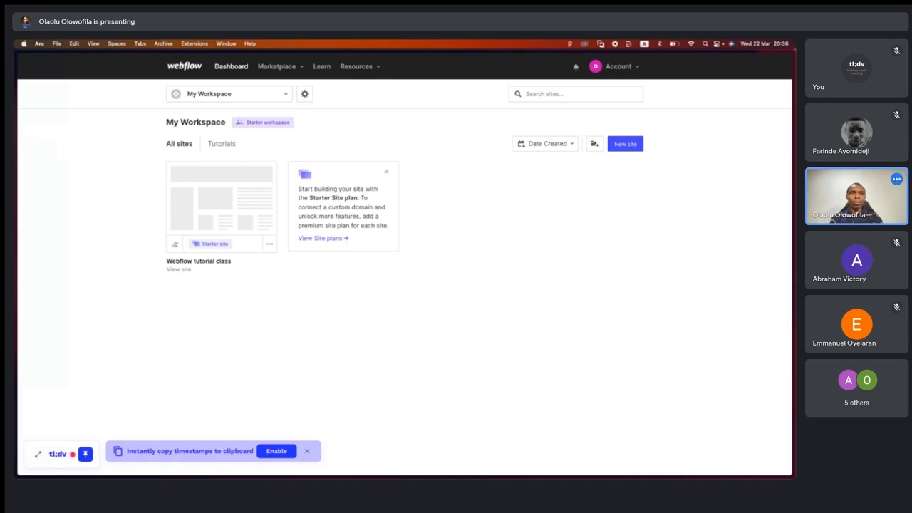
- Dismiss the notice about copying timestamps to the clipboard and try to reposition the tl;dv recording widget
left_click(307, 451)
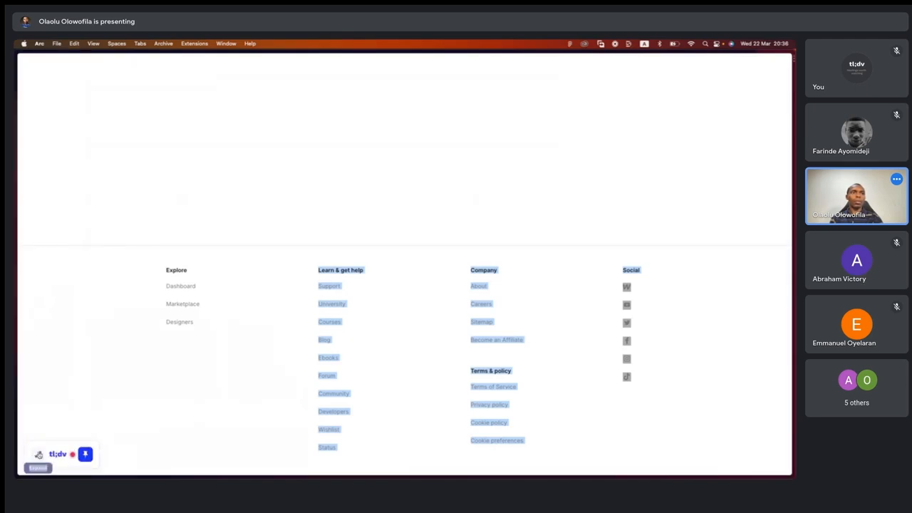
left_click_drag(52, 451, 221, 453)
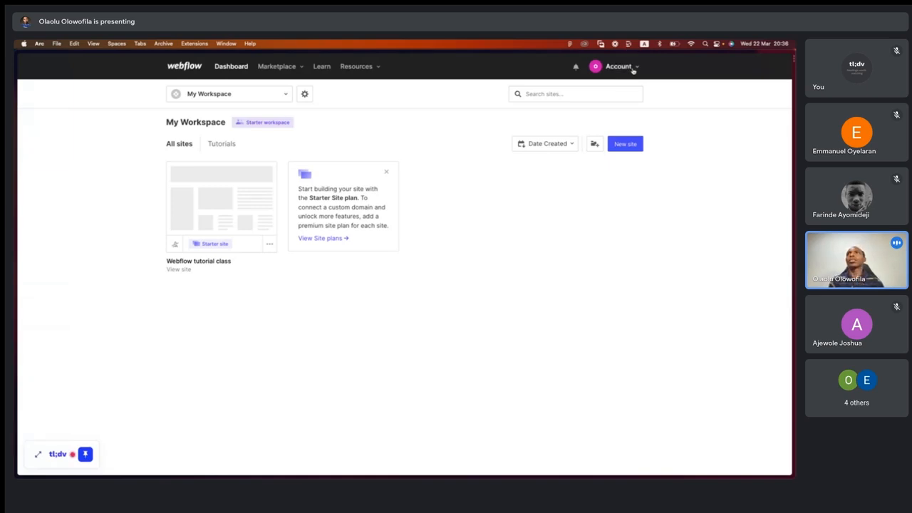
- Sign out of the Webflow account and close the browser tab with the login page
left_click(636, 67)
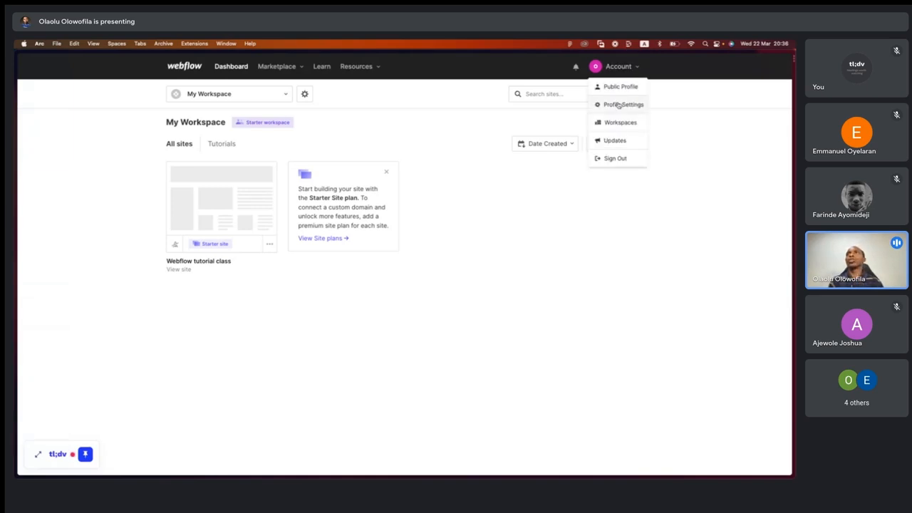
left_click(615, 159)
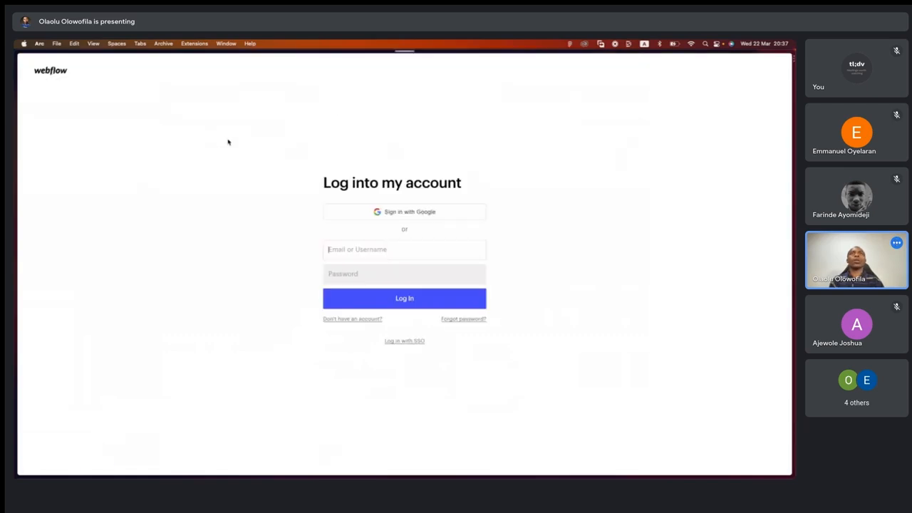
mouse_move(22, 112)
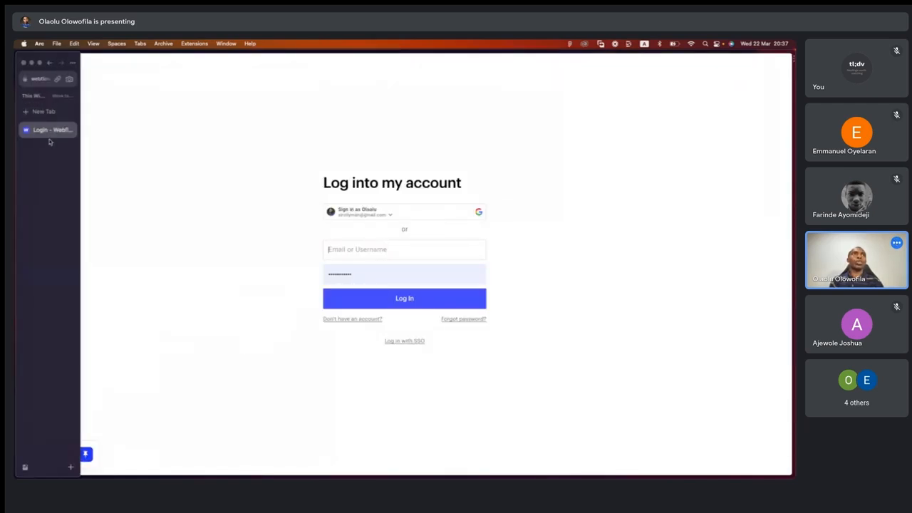
double_click(48, 132)
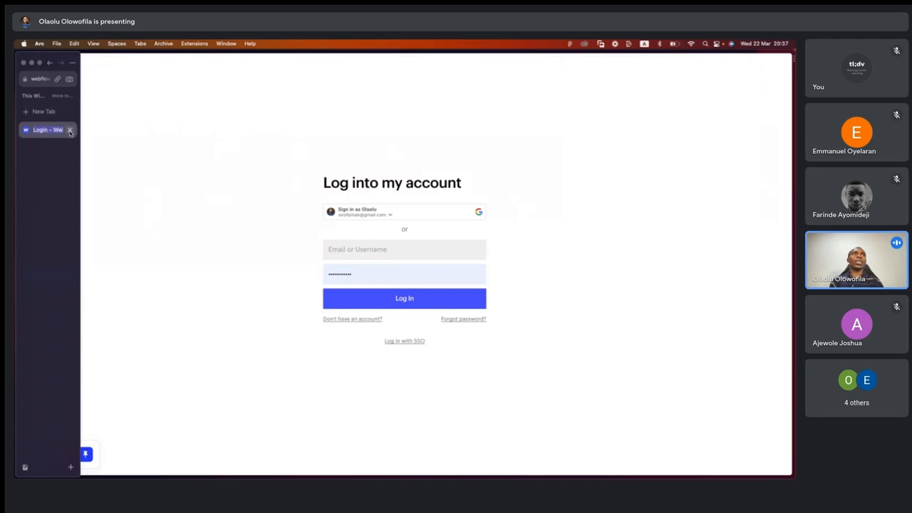
left_click(70, 131)
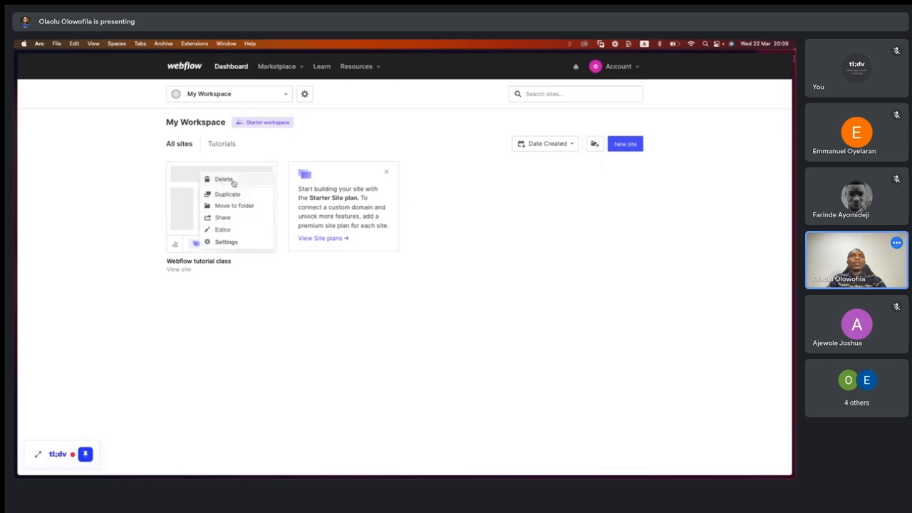
- Permanently delete the Webflow tutorial class site, confirming with the text webflow-tutorial-class
left_click(230, 179)
left_click(377, 219)
type("webflow-tut")
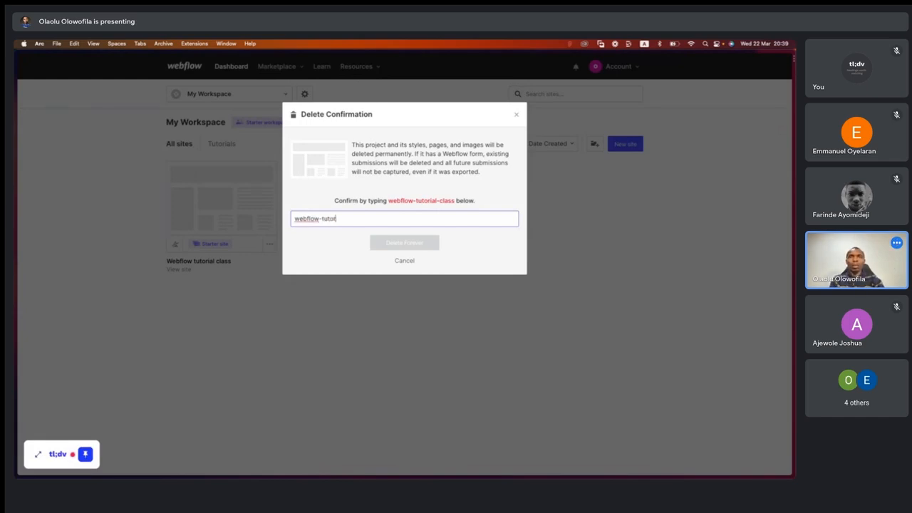
type("orial-classs")
key("BackSpace")
key("Return")
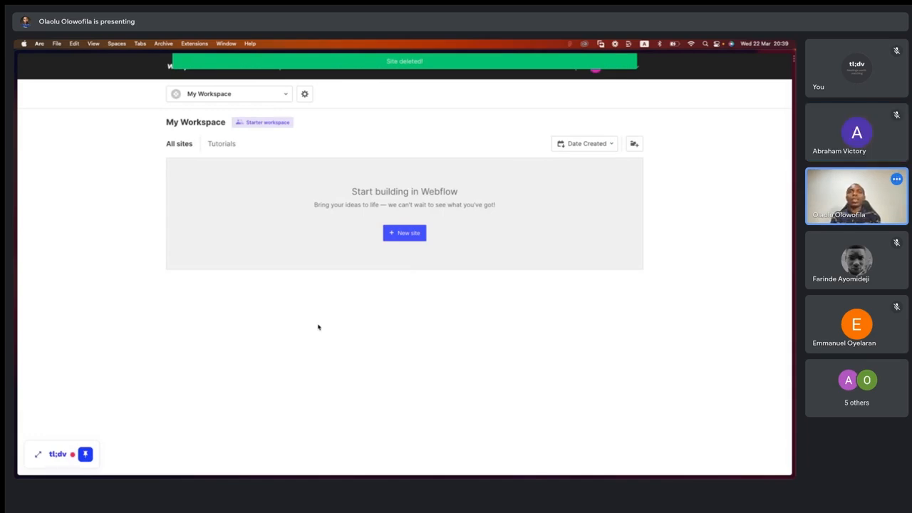
- Start creating a new site and look through the starter, new, free and ecommerce templates on offer
left_click(406, 233)
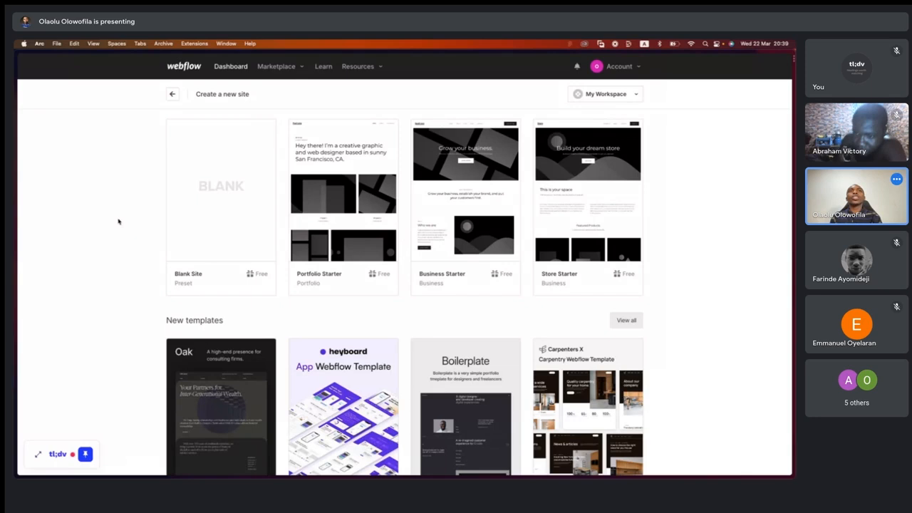
mouse_move(252, 193)
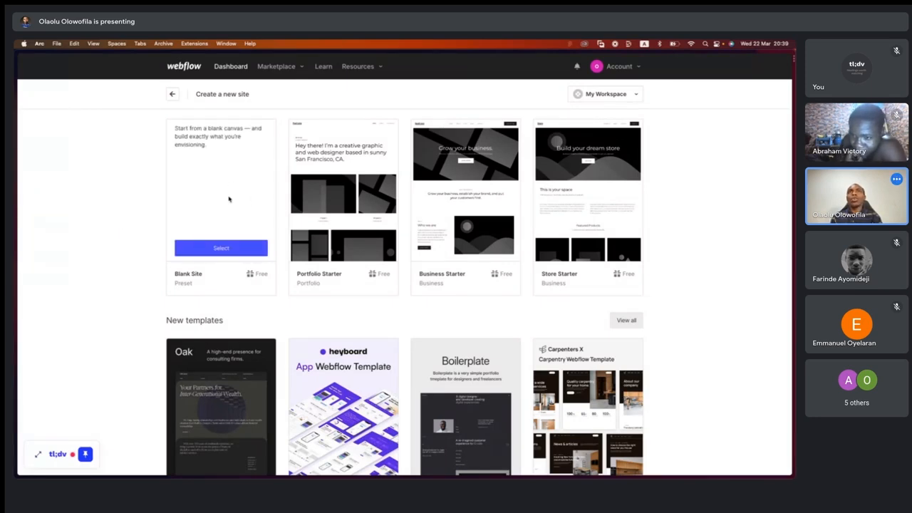
mouse_move(365, 168)
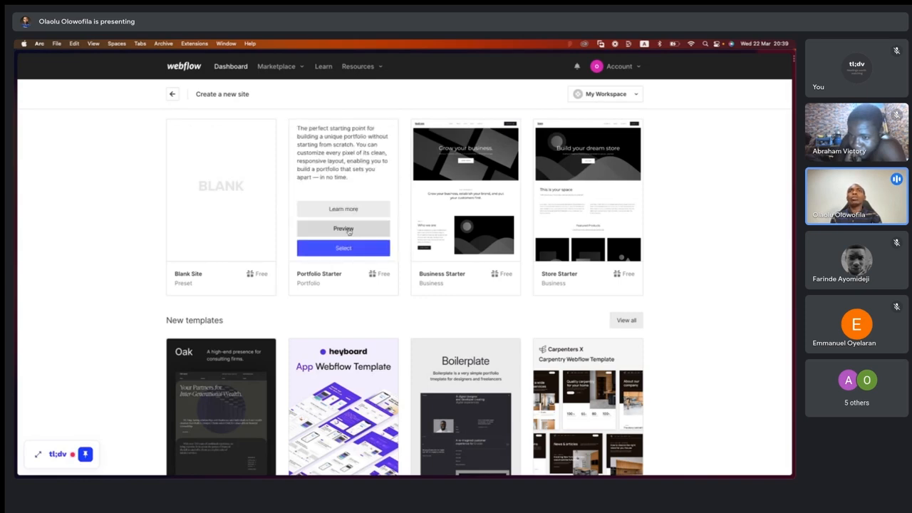
scroll(367, 242, "down", 3)
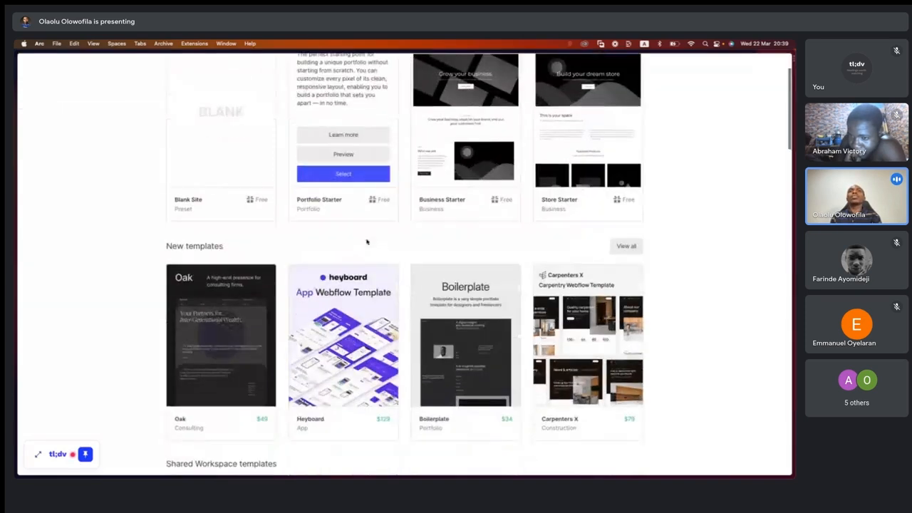
scroll(402, 257, "down", 8)
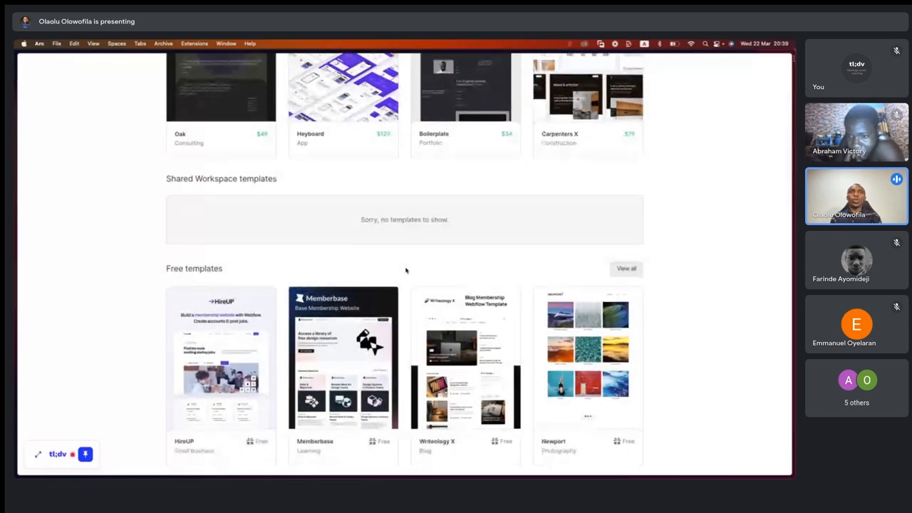
scroll(406, 270, "down", 1)
scroll(406, 267, "down", 1)
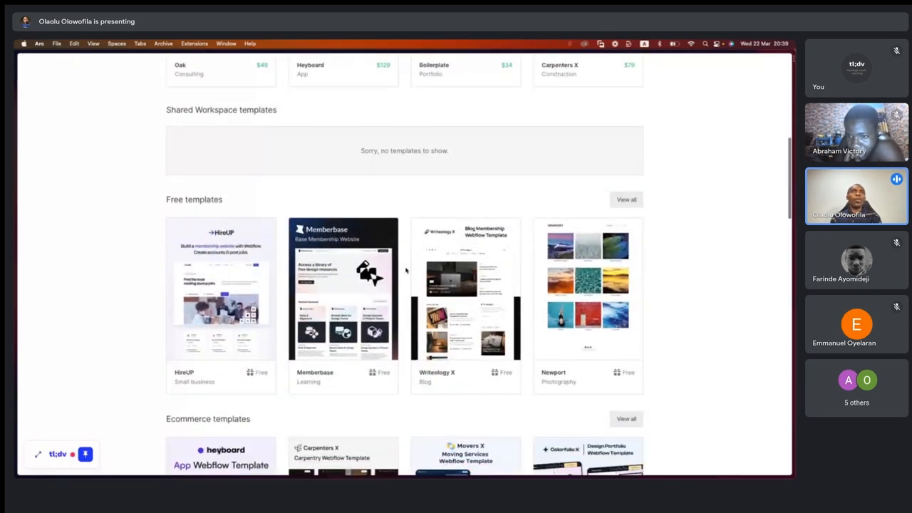
mouse_move(334, 286)
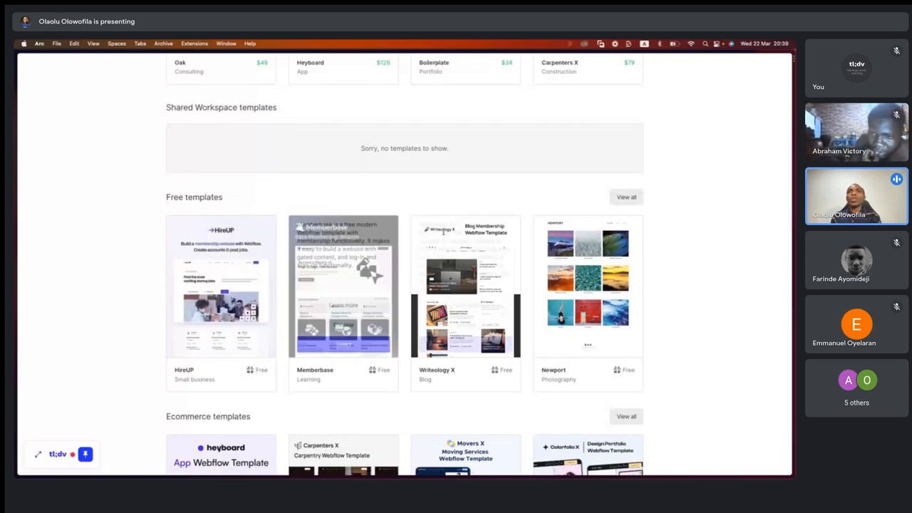
mouse_move(558, 243)
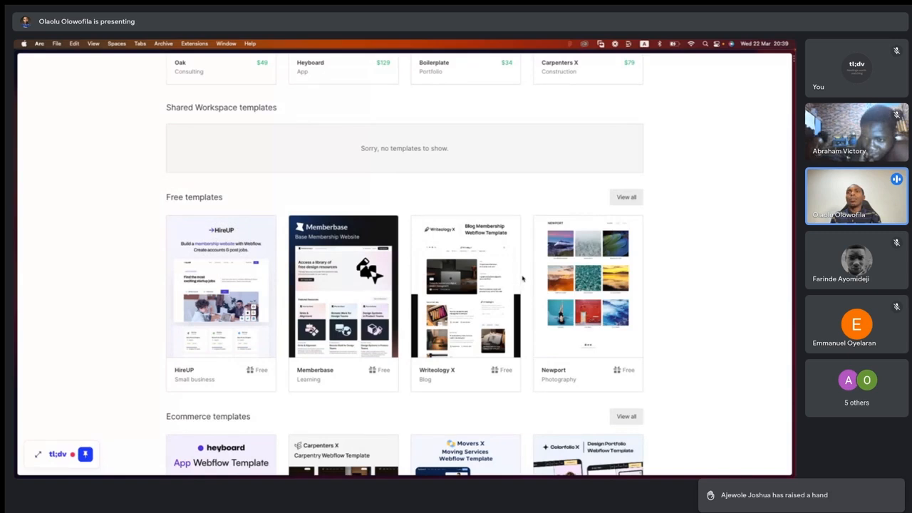
scroll(522, 280, "down", 1)
scroll(523, 279, "down", 3)
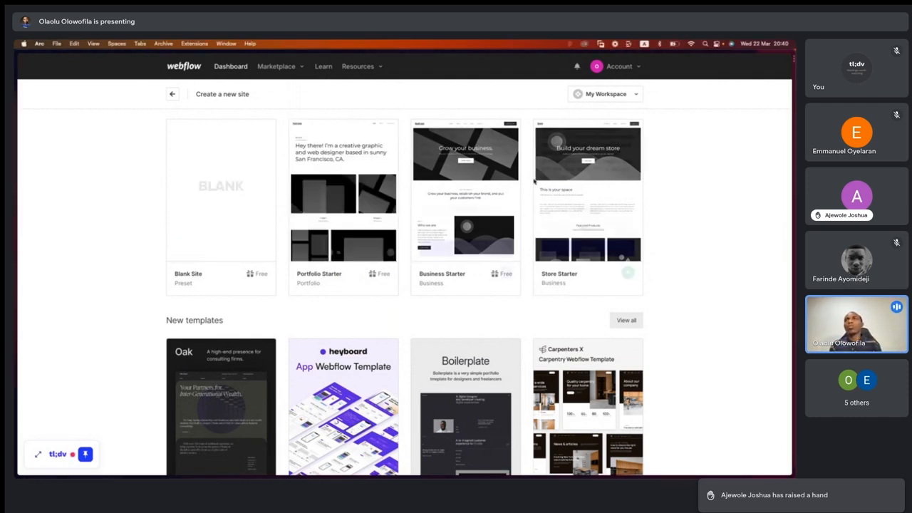
- Create a new site from the Blank Site preset and name it Webflow tutorial class
mouse_move(191, 235)
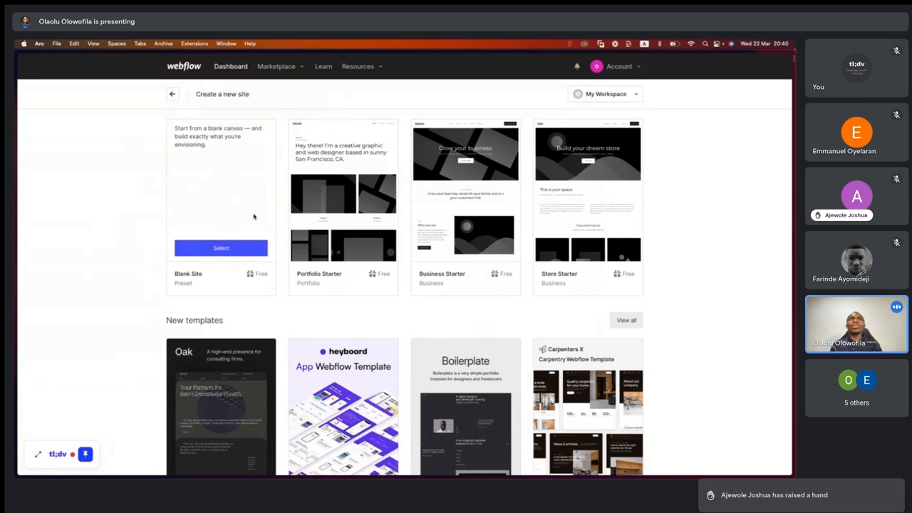
left_click(222, 248)
left_click(366, 124)
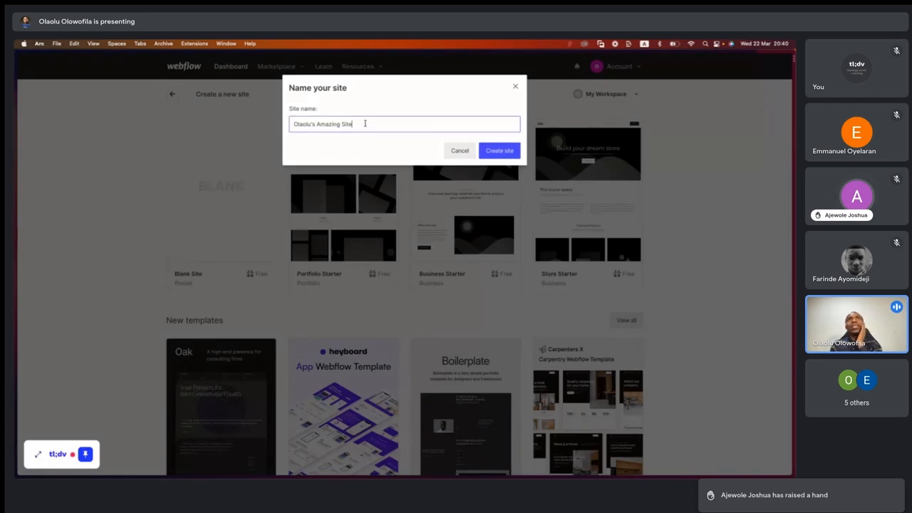
key("super+a")
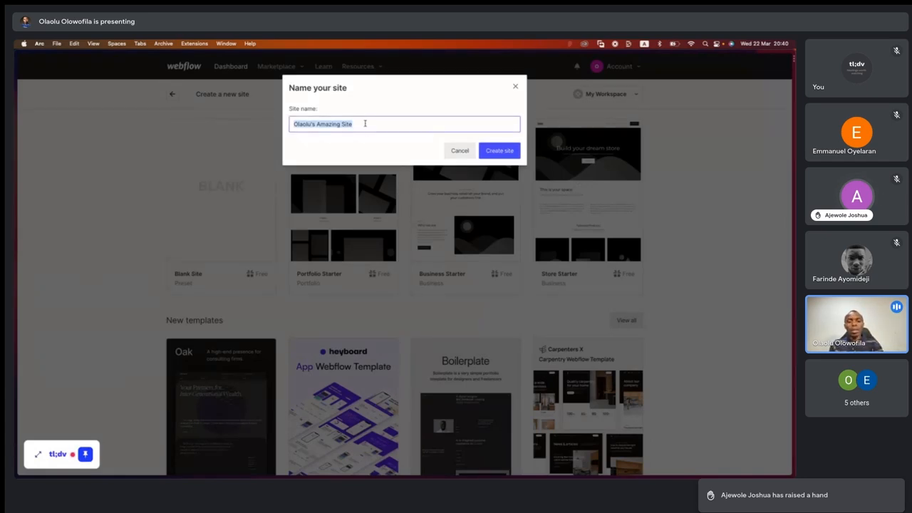
type("webflow")
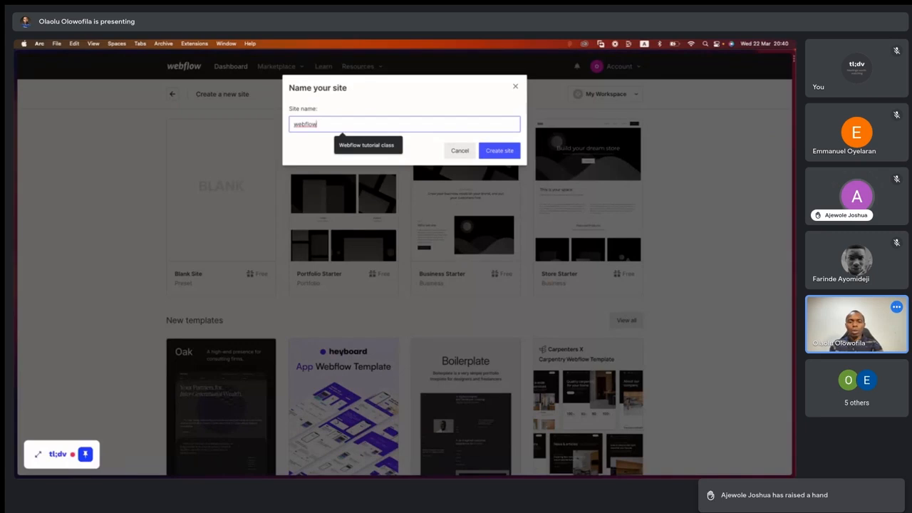
type(" tutorial")
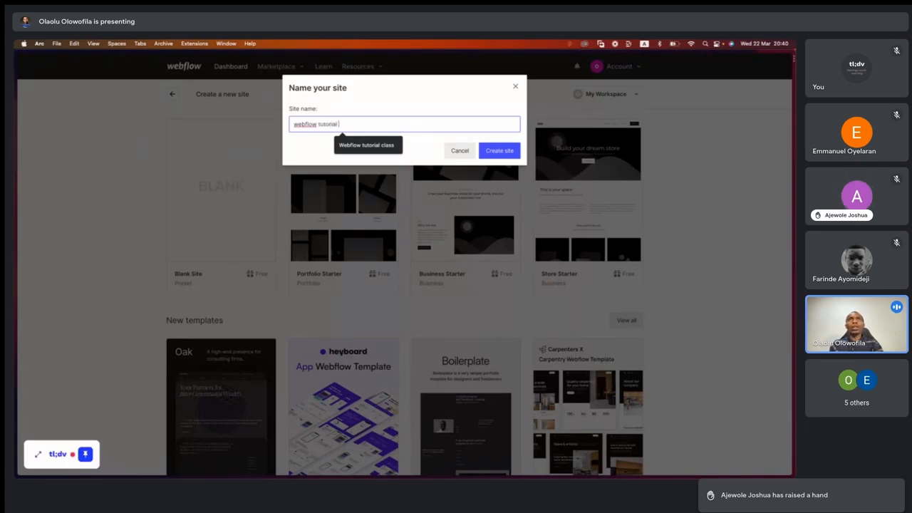
type(" class")
left_click(364, 146)
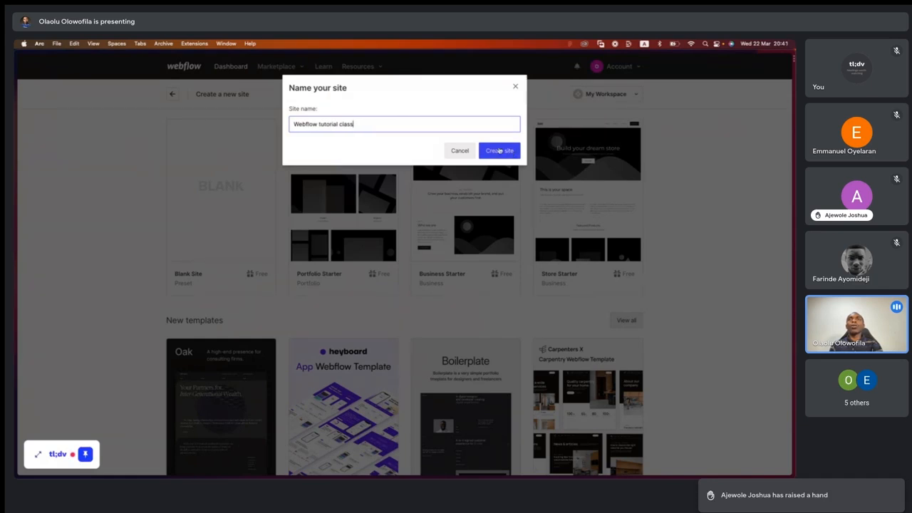
left_click(498, 151)
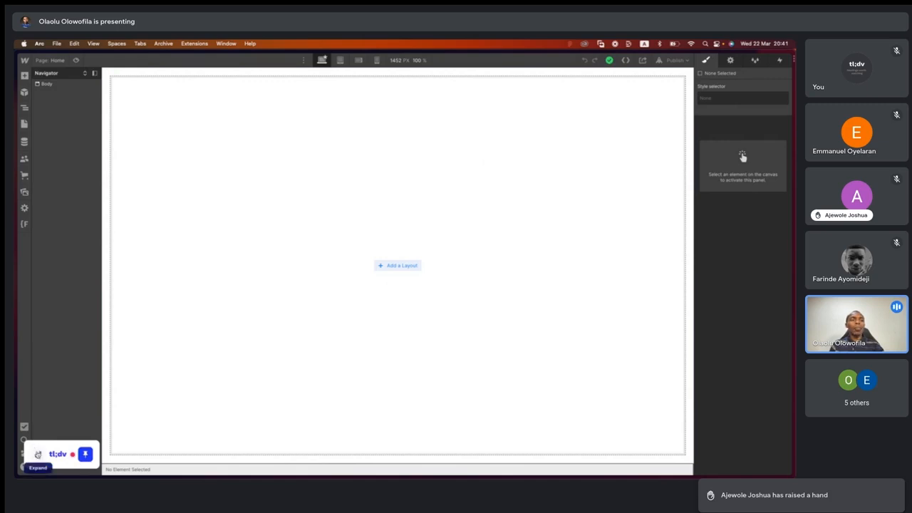
- Expand and collapse the tl;dv recording widget and reposition it to uncover the lowest Designer sidebar icons
left_click_drag(52, 448, 63, 422)
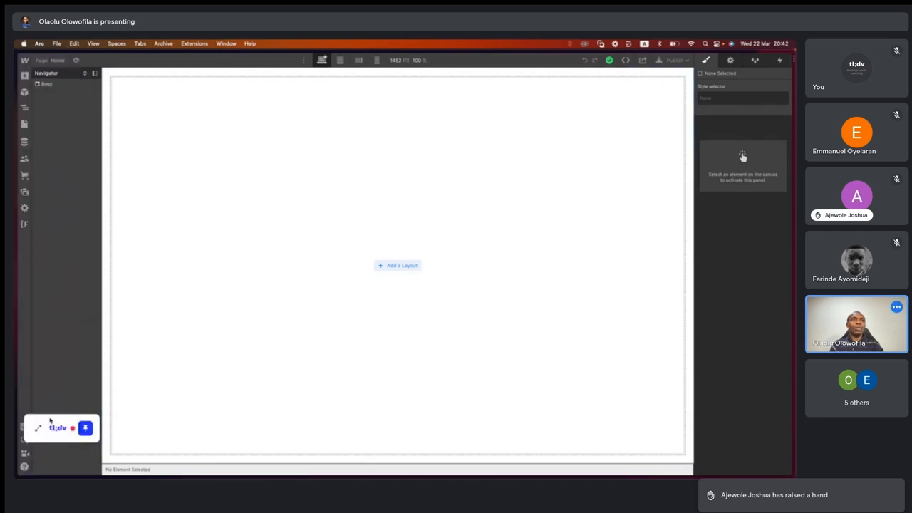
left_click(38, 428)
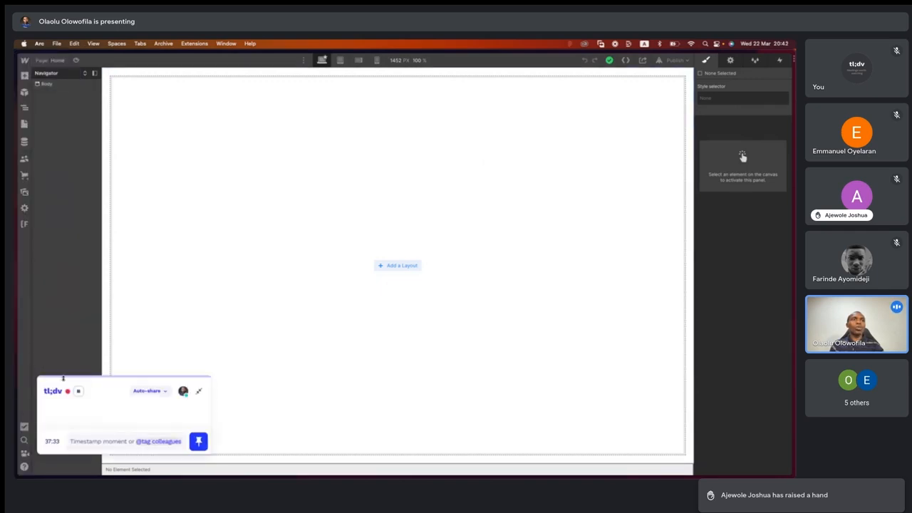
left_click(199, 391)
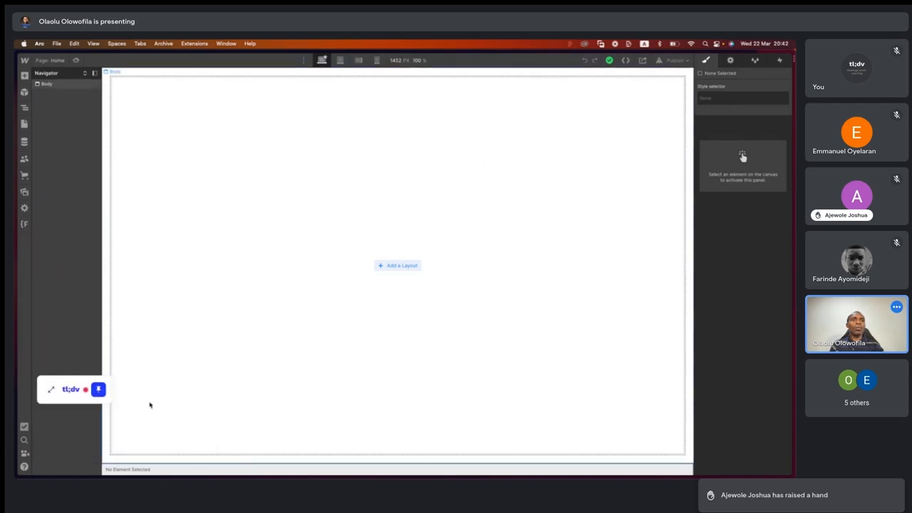
left_click_drag(73, 421, 56, 477)
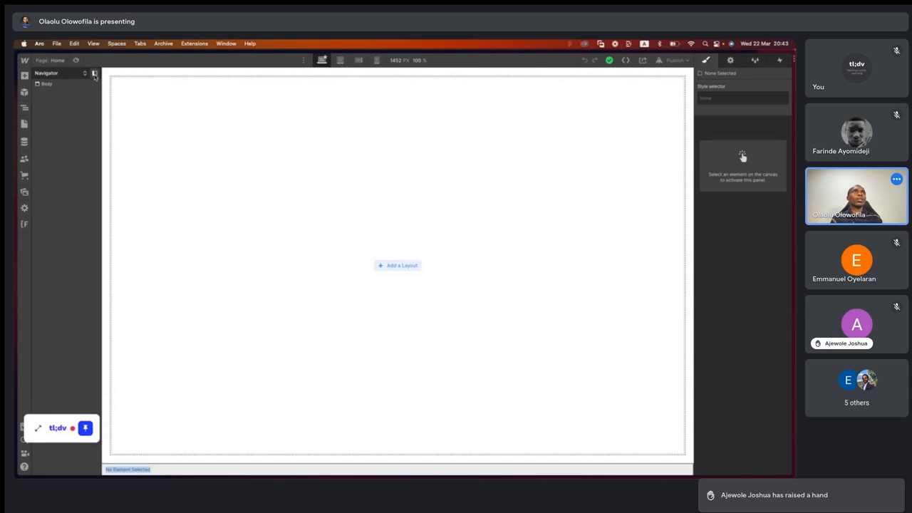
- Undock the Navigator in the Designer and close it to widen the canvas
left_click(94, 74)
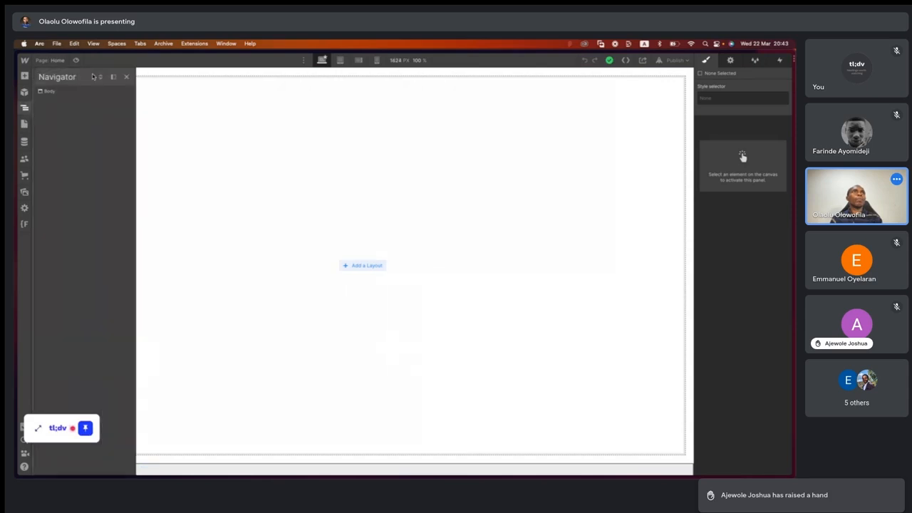
left_click(127, 77)
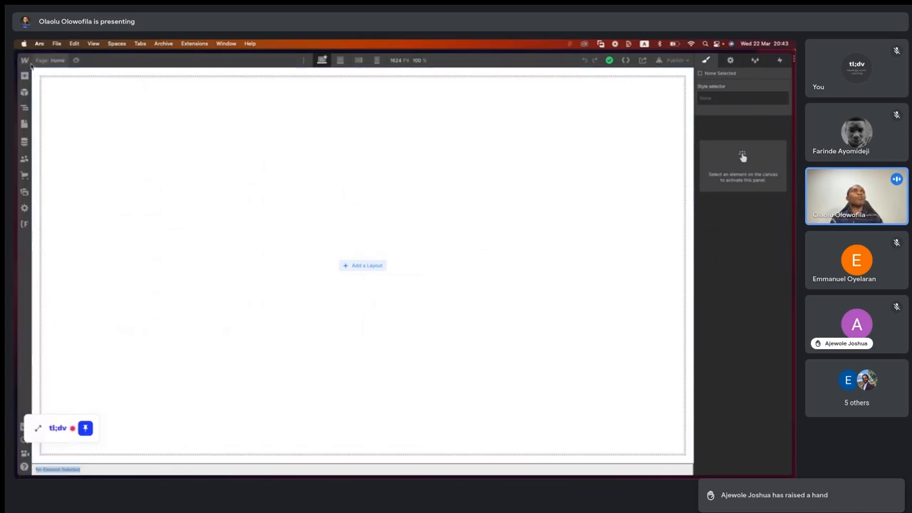
- Leave the Designer for the site dashboard and check the sorting options offered for sites
left_click(24, 62)
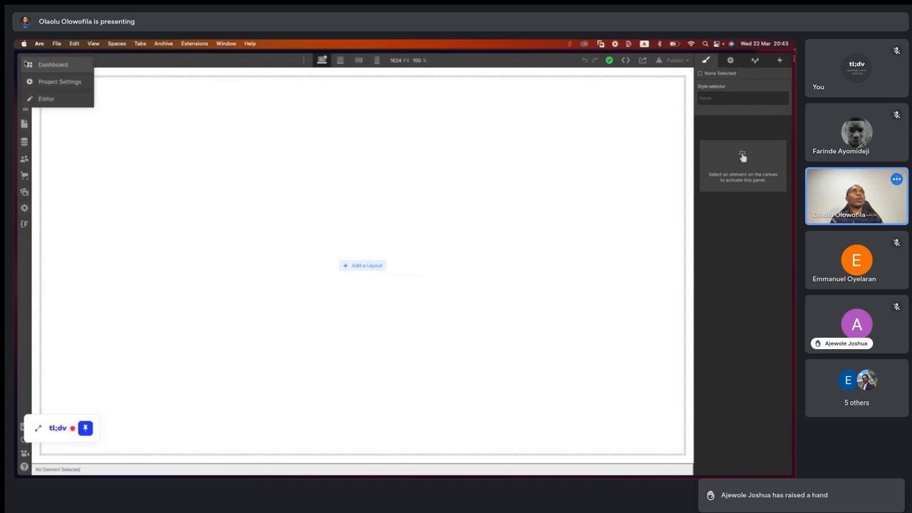
left_click(70, 131)
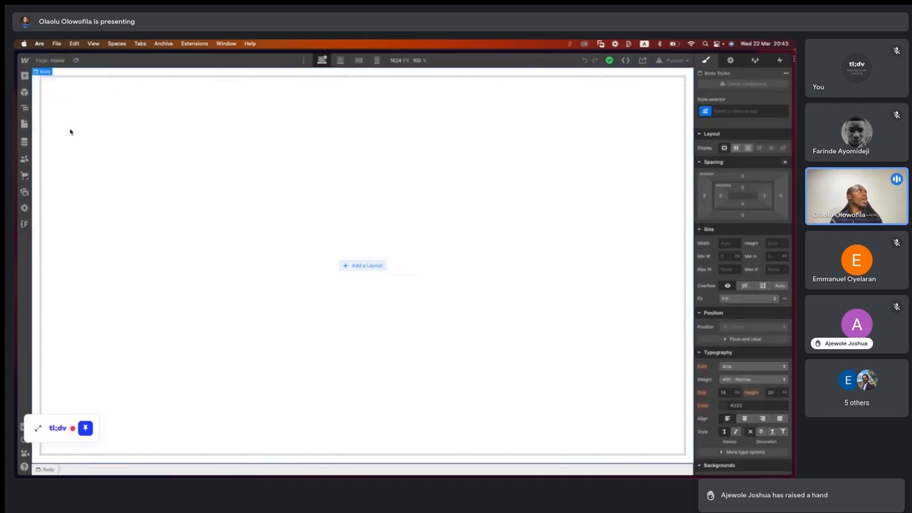
left_click(26, 61)
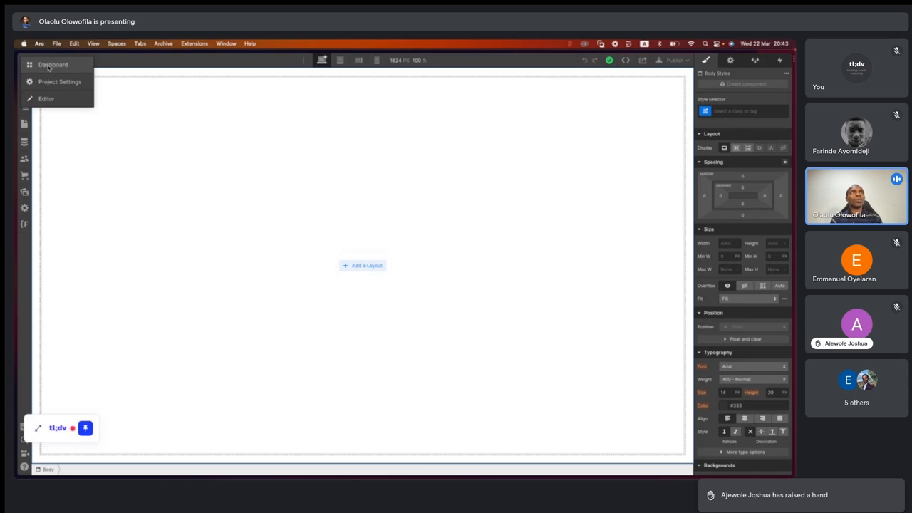
left_click(51, 65)
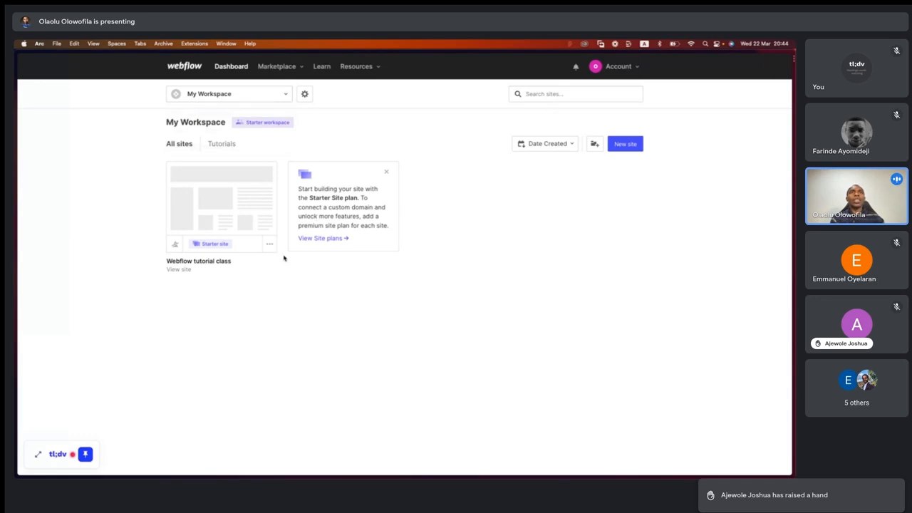
mouse_move(234, 239)
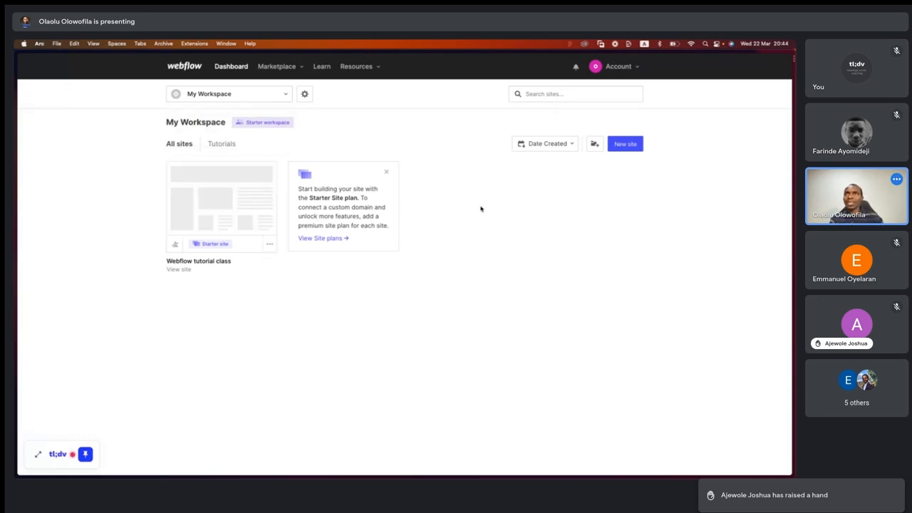
left_click(547, 144)
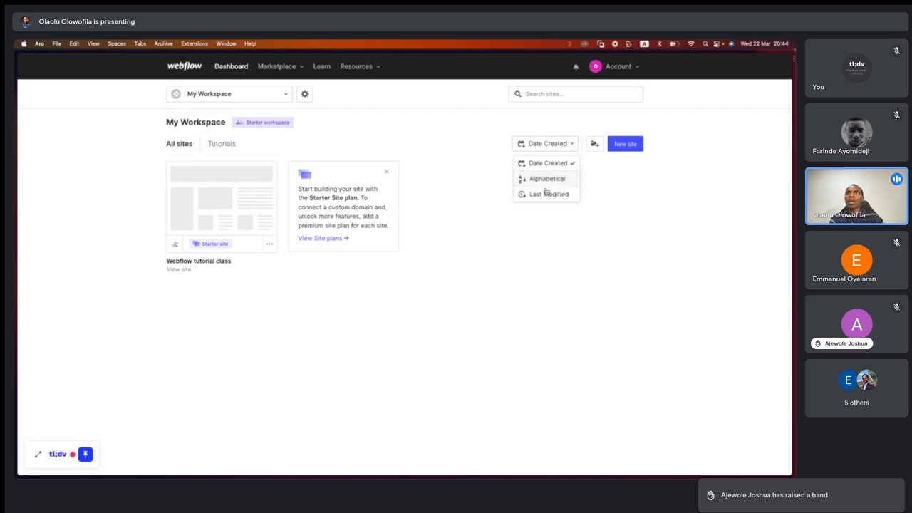
left_click(574, 142)
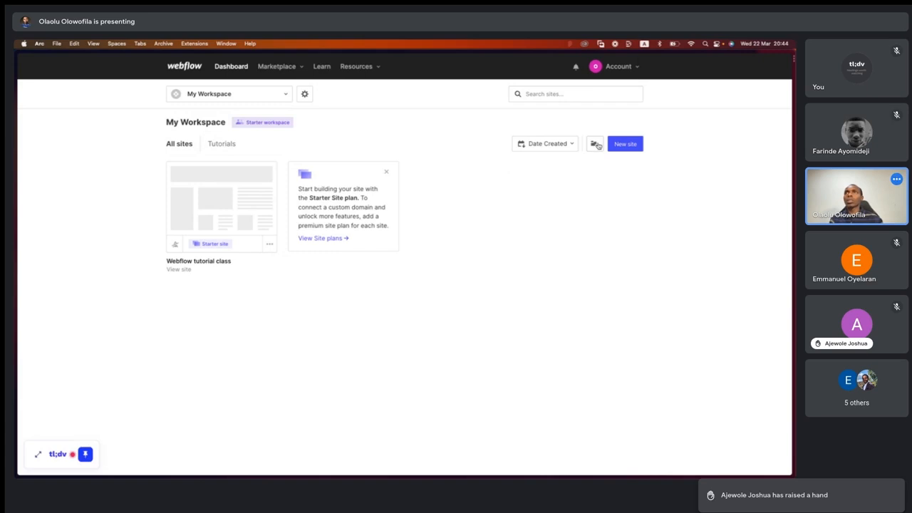
- Reopen the Webflow tutorial class site in the Designer and go to its Project Settings
mouse_move(218, 165)
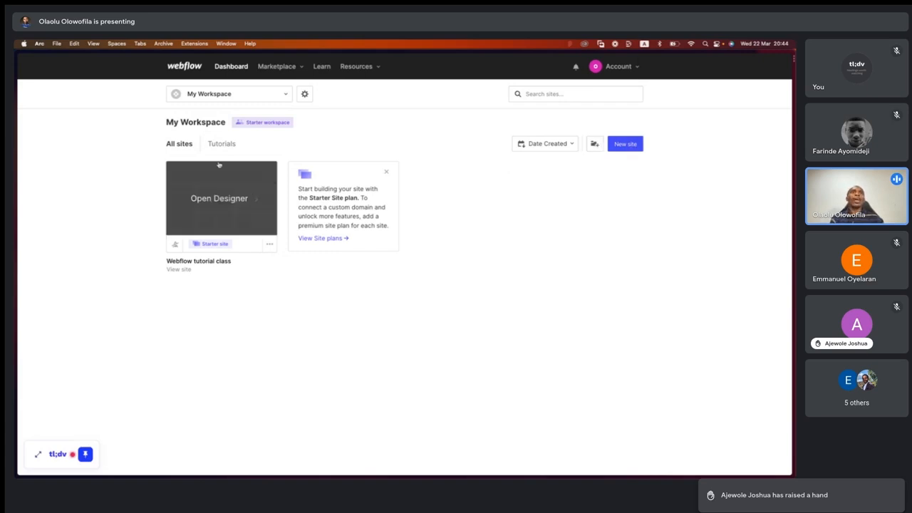
left_click(226, 200)
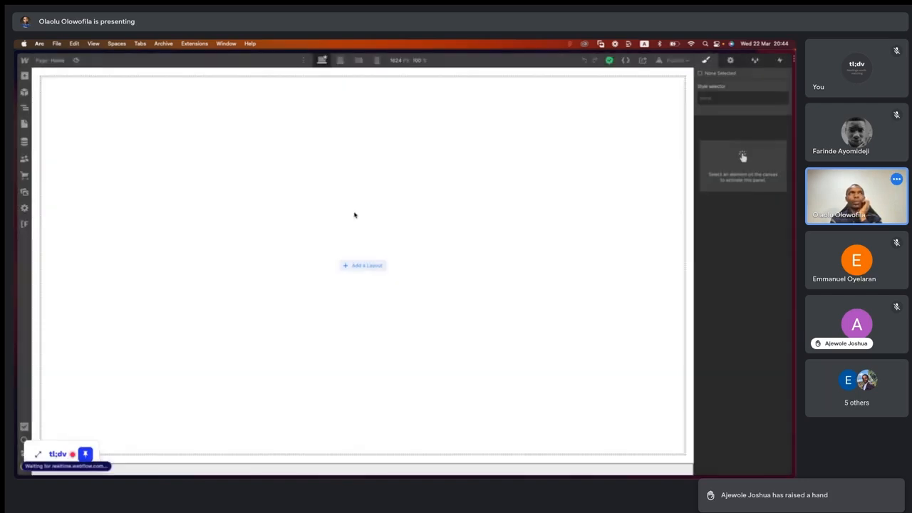
left_click(26, 61)
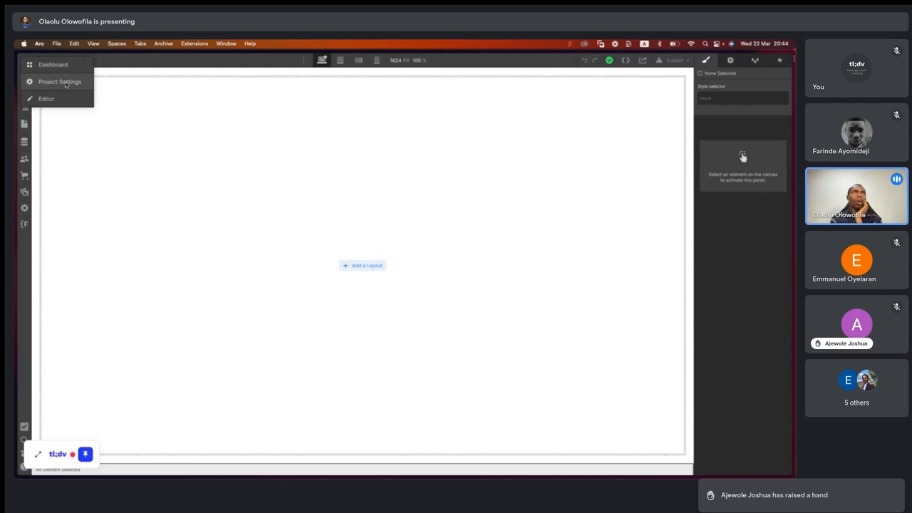
left_click(65, 82)
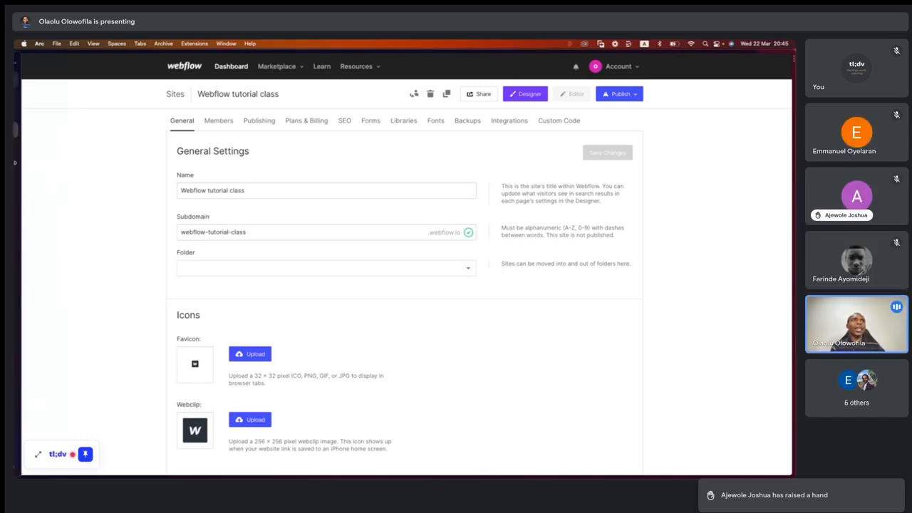
- Reveal and widen the browser sidebar to read the full titles of the open Webflow tabs
mouse_move(16, 146)
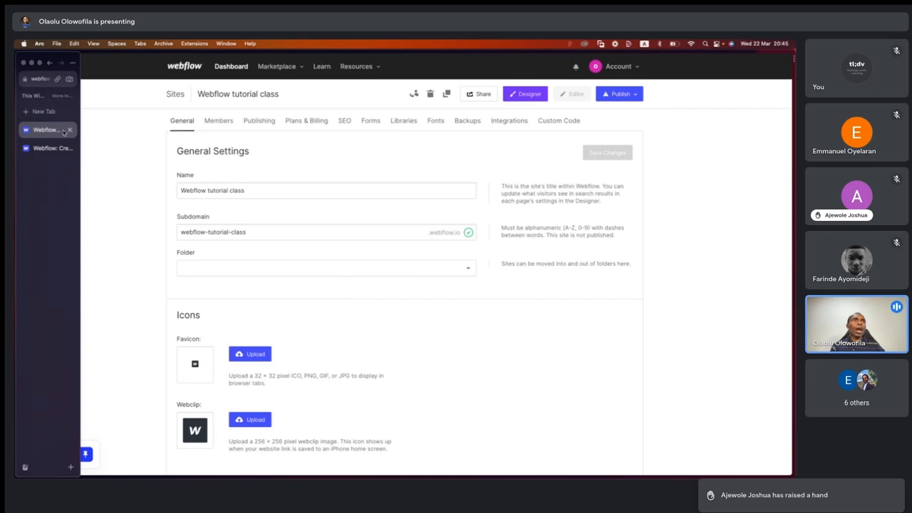
left_click_drag(79, 145, 229, 153)
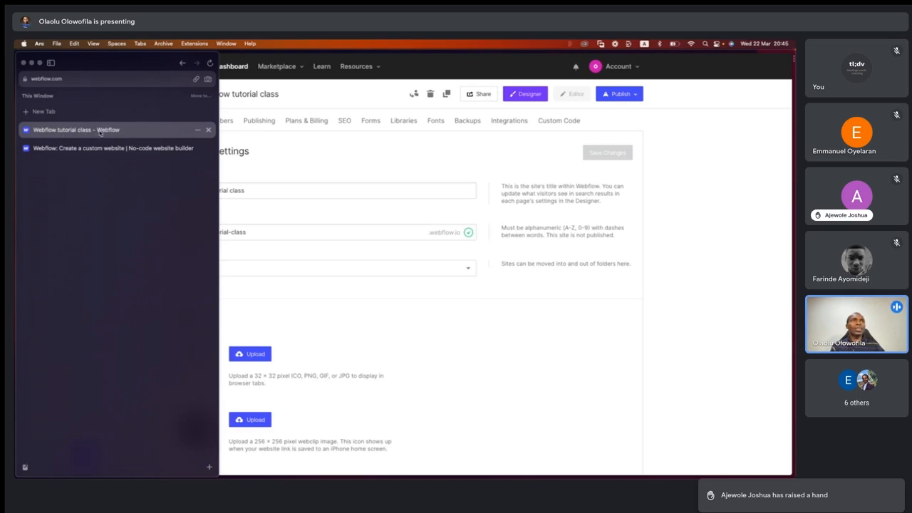
left_click(258, 193)
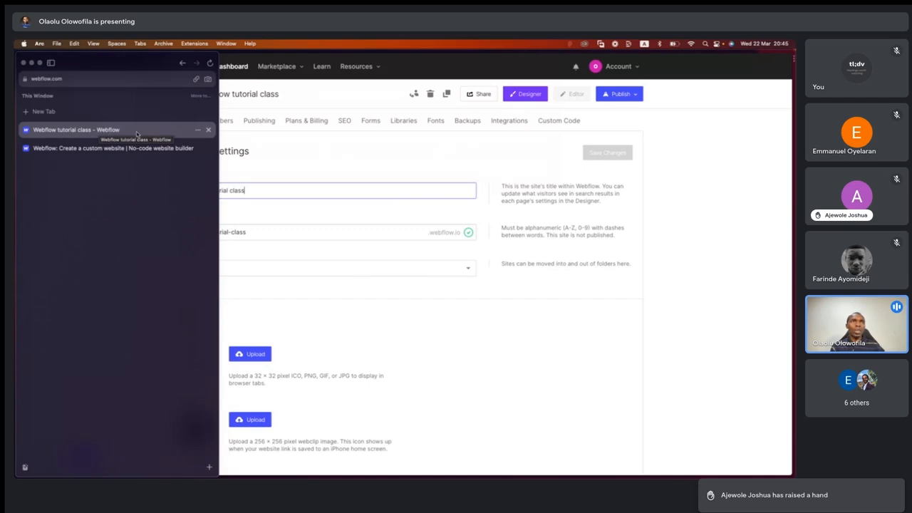
left_click(226, 214)
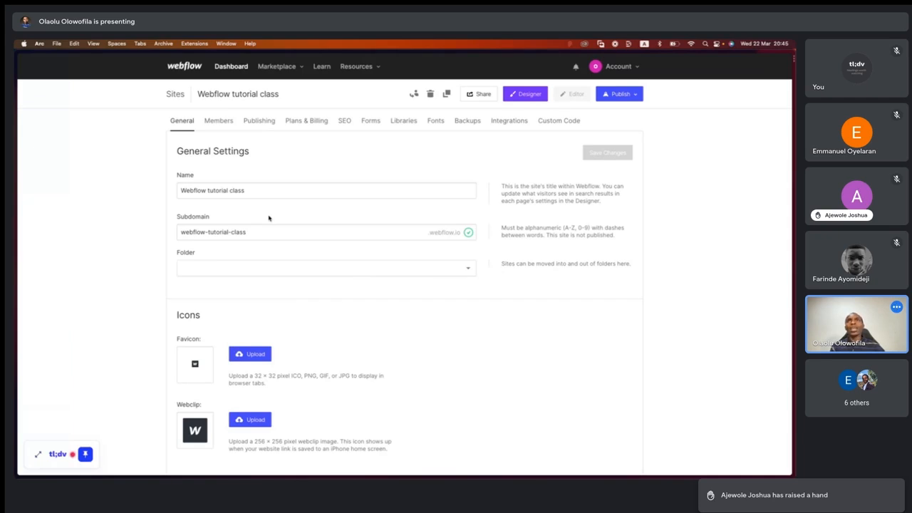
- Try webflow as the site's subdomain in the general settings
left_click(250, 235)
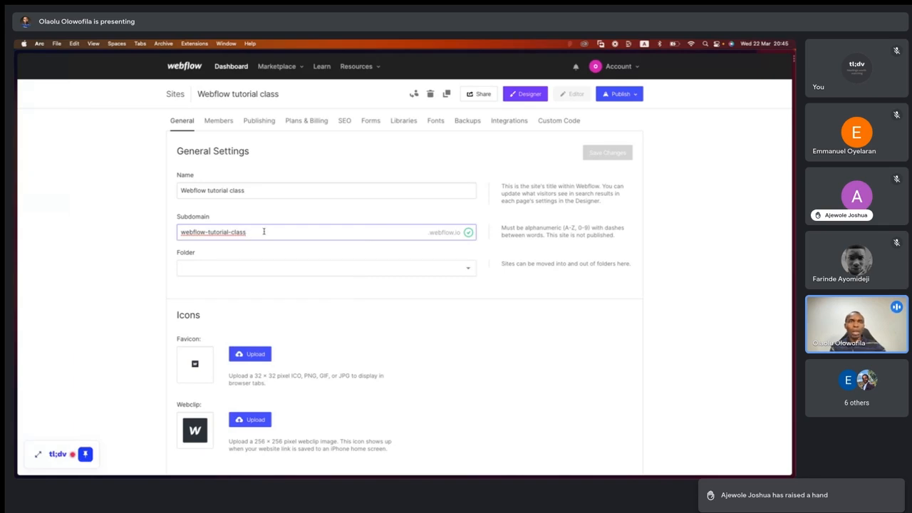
key("super+a")
type("webf")
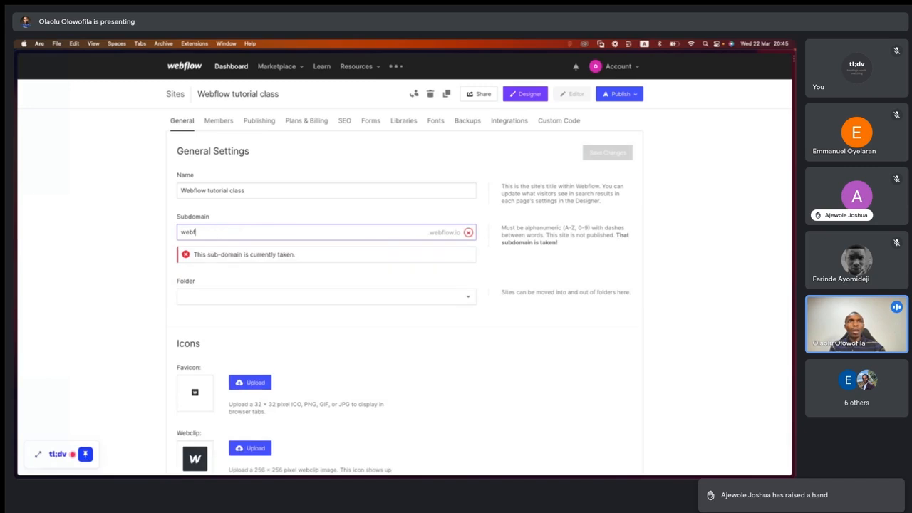
type("low")
- Set the site's subdomain to borderlessclass and save the general settings
key("super+a")
type("borderless")
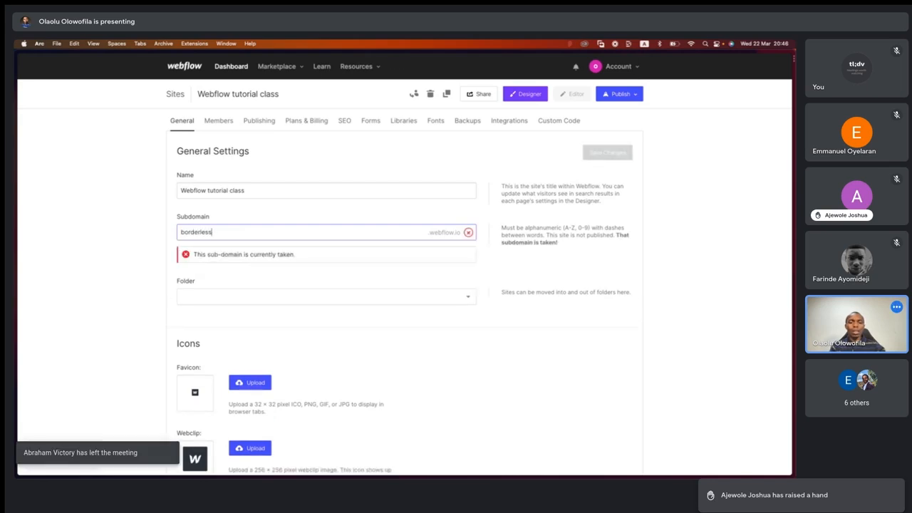
type("webflow")
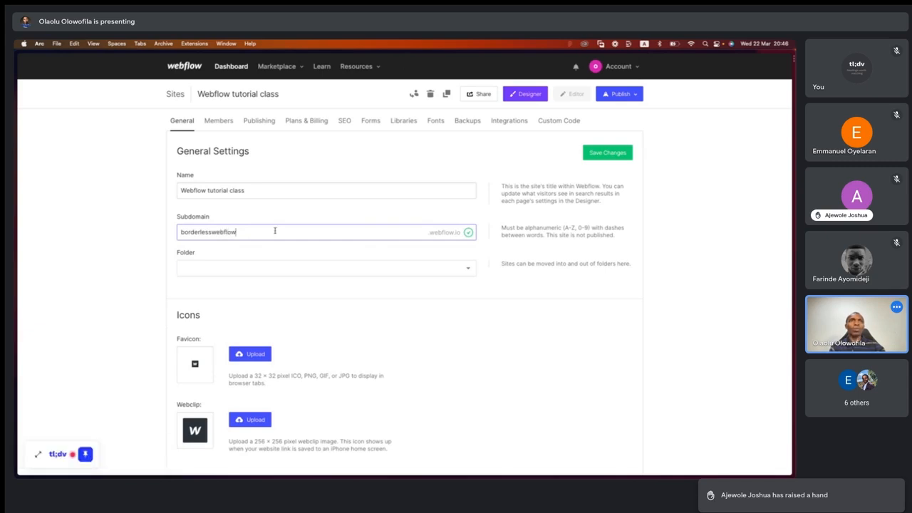
key("BackSpace")
key("BackSpace")
key("BackSpace")
key("BackSpace")
key("BackSpace")
key("BackSpace")
key("BackSpace")
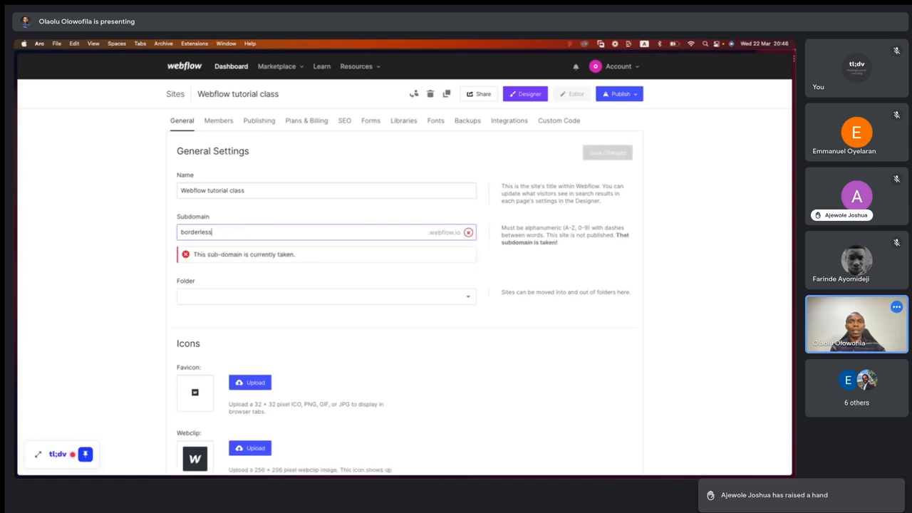
type("class")
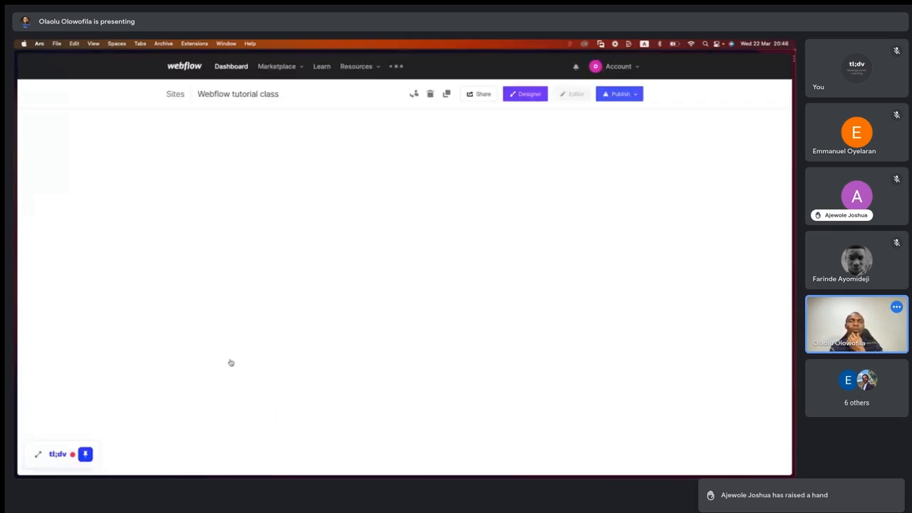
- View the file chooser for the favicon upload and close it without picking an image
scroll(178, 374, "down", 1)
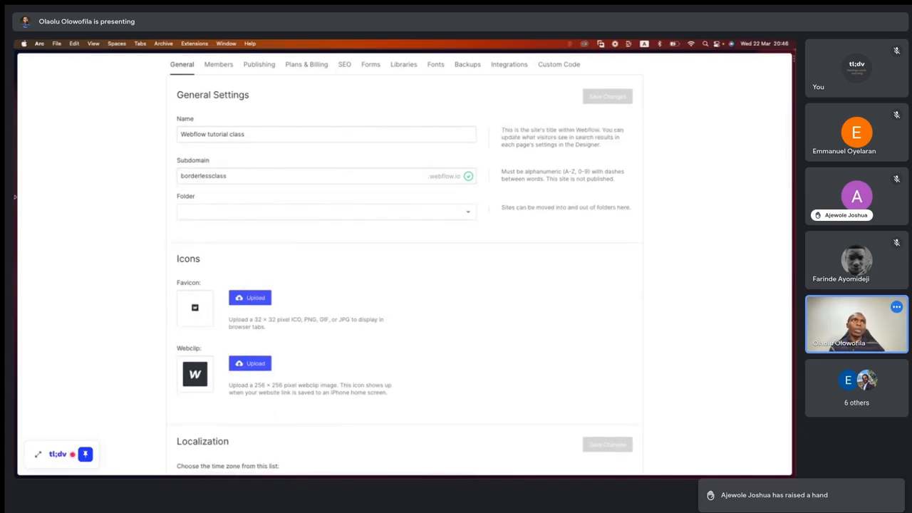
mouse_move(18, 189)
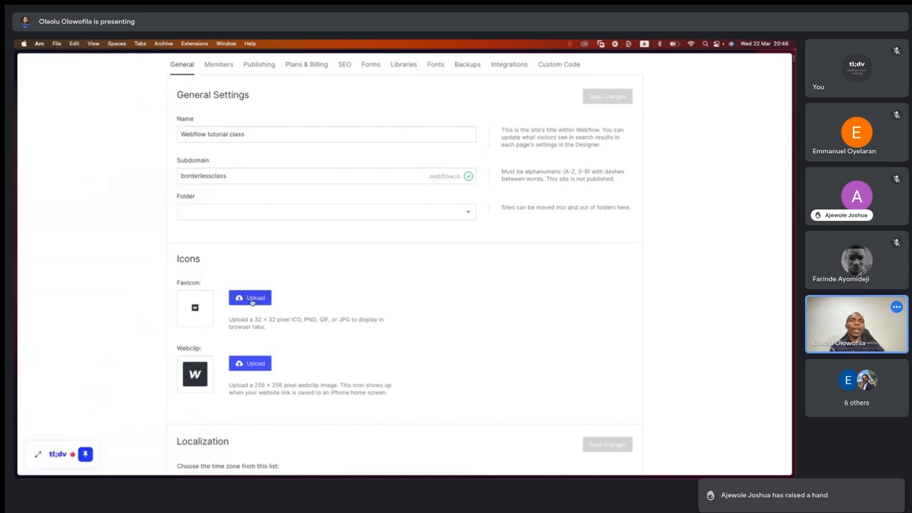
left_click(251, 300)
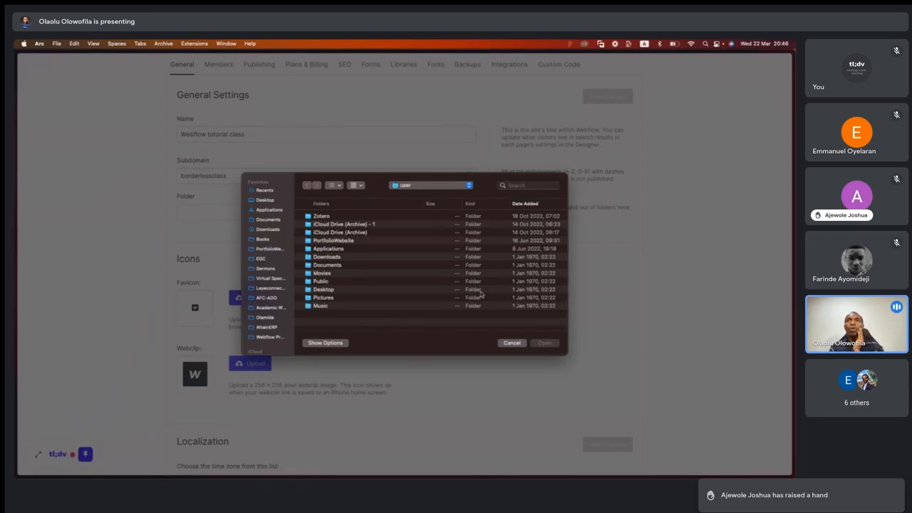
left_click(512, 344)
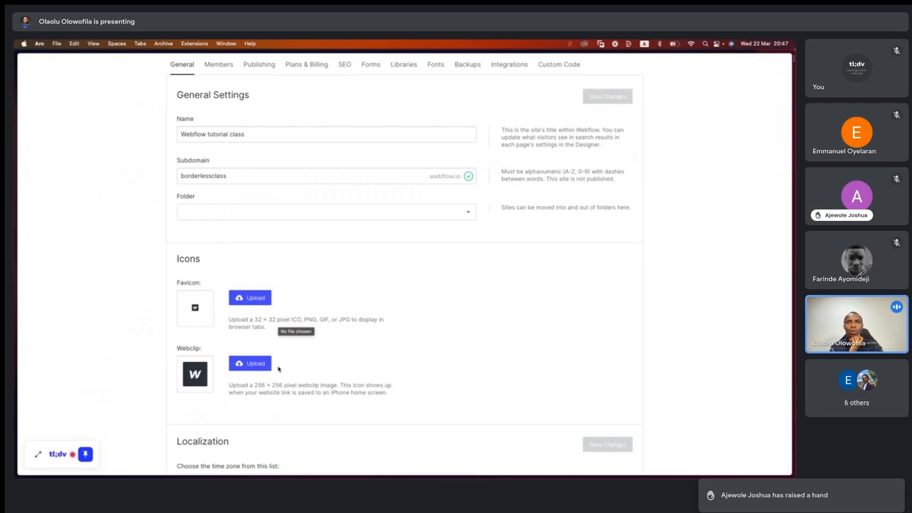
- Review the remaining general settings, from localization to workspace template, and the site's Publishing settings
scroll(344, 378, "down", 5)
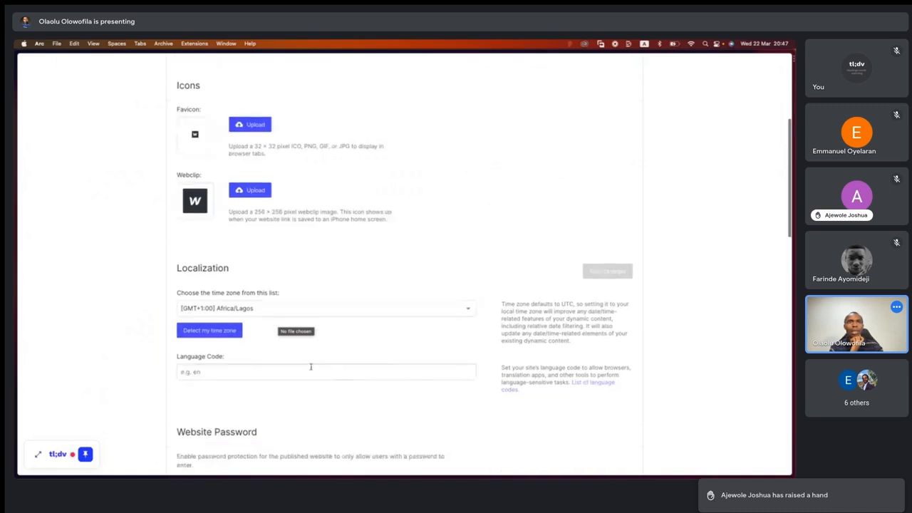
scroll(255, 361, "down", 5)
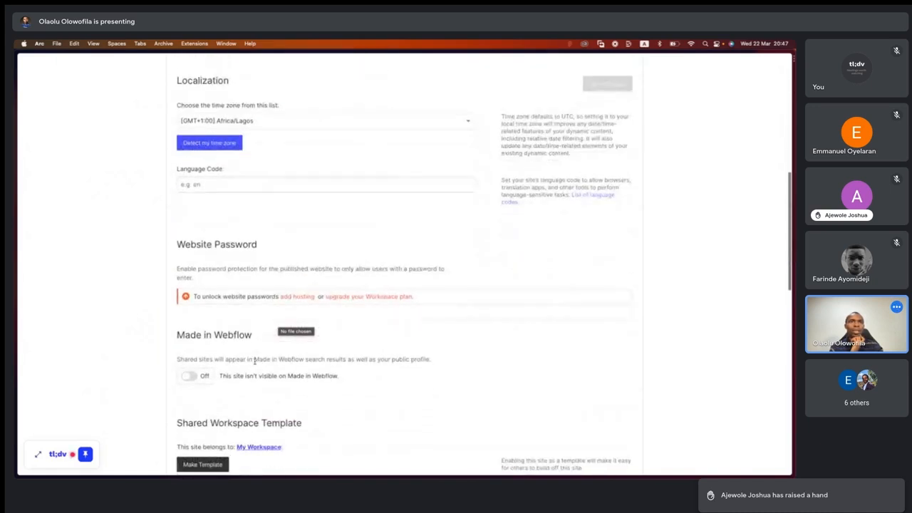
scroll(254, 361, "down", 3)
scroll(254, 362, "up", 12)
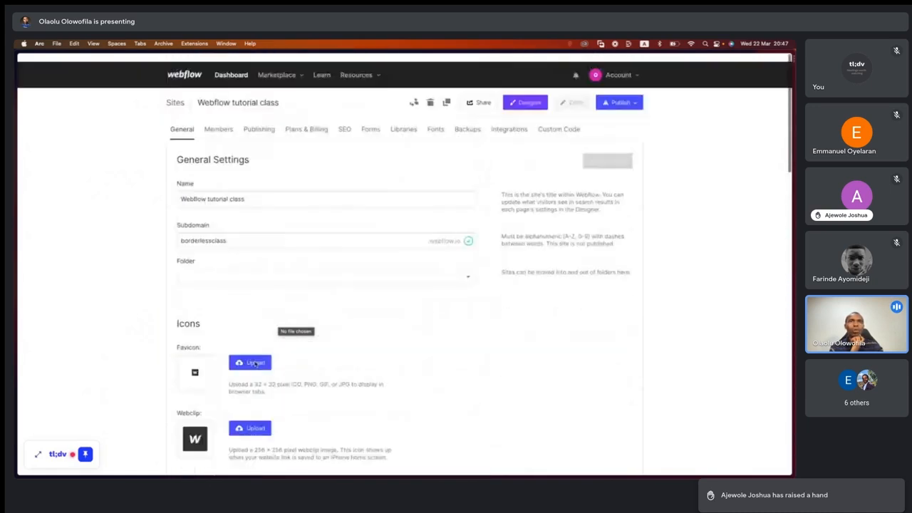
left_click(219, 122)
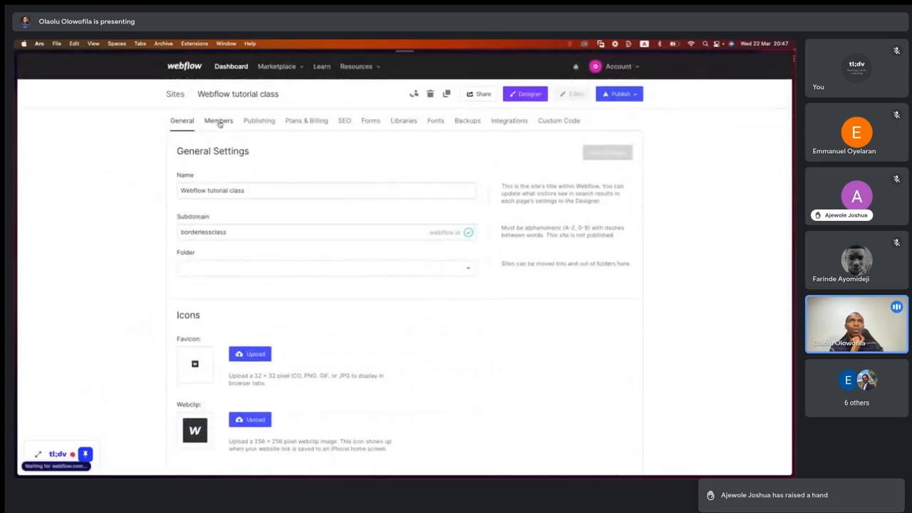
left_click(261, 123)
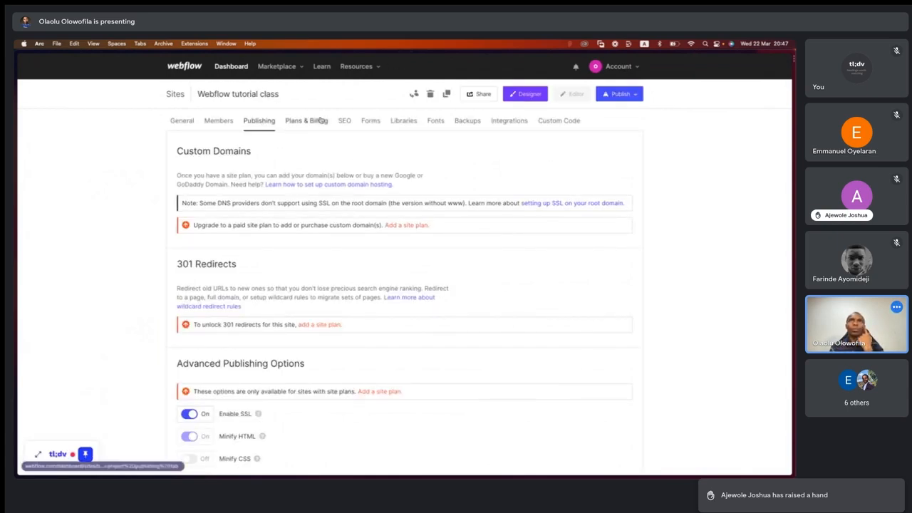
- In the site's font settings, choose Inter from the Google Fonts list
left_click(434, 122)
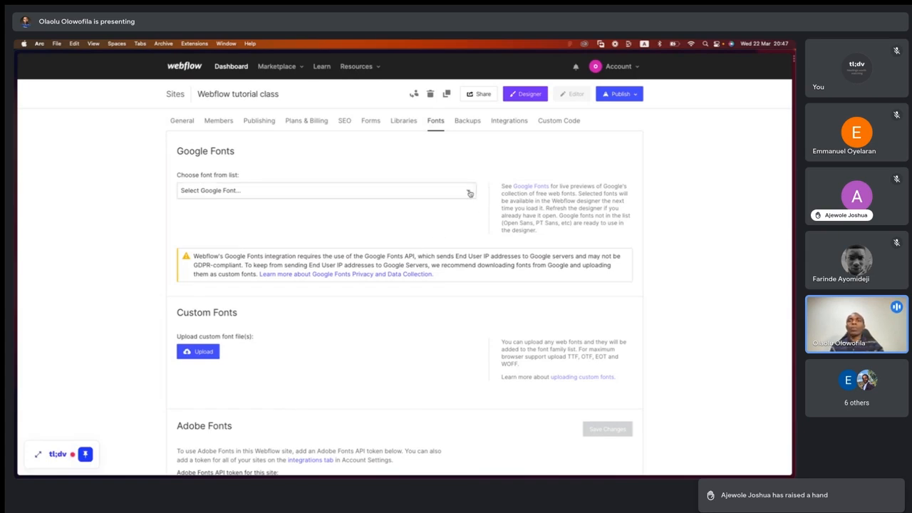
left_click(228, 191)
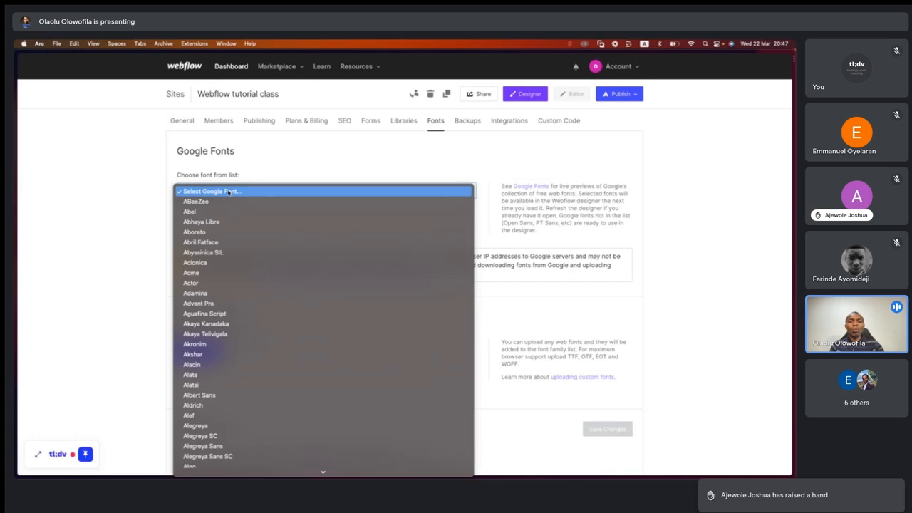
type("glo")
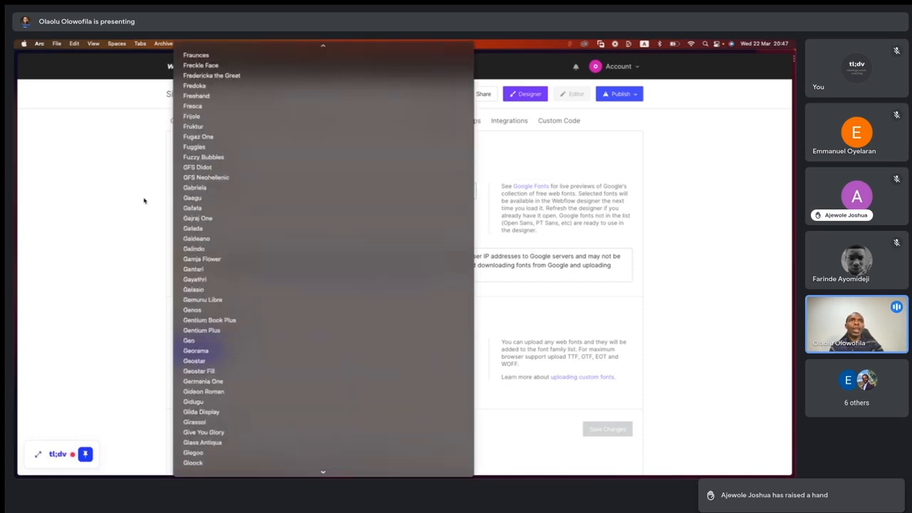
left_click(144, 201)
left_click(267, 198)
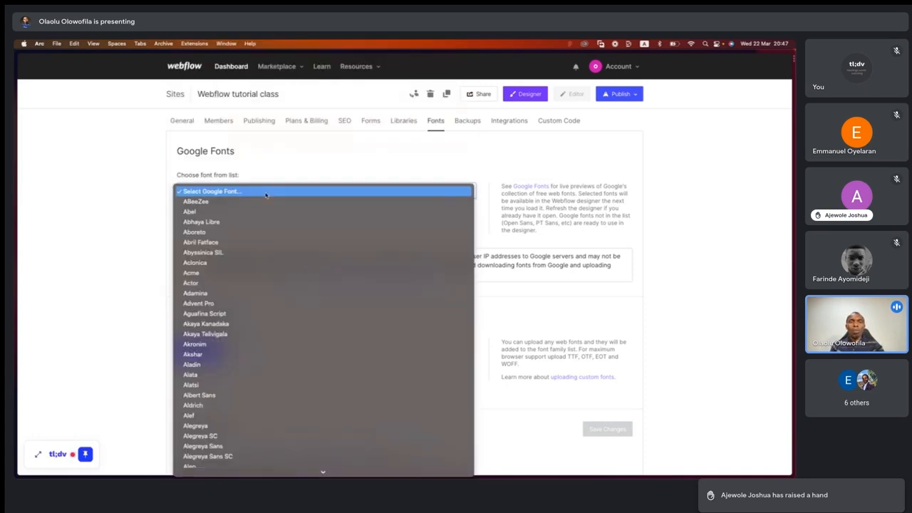
type("inter")
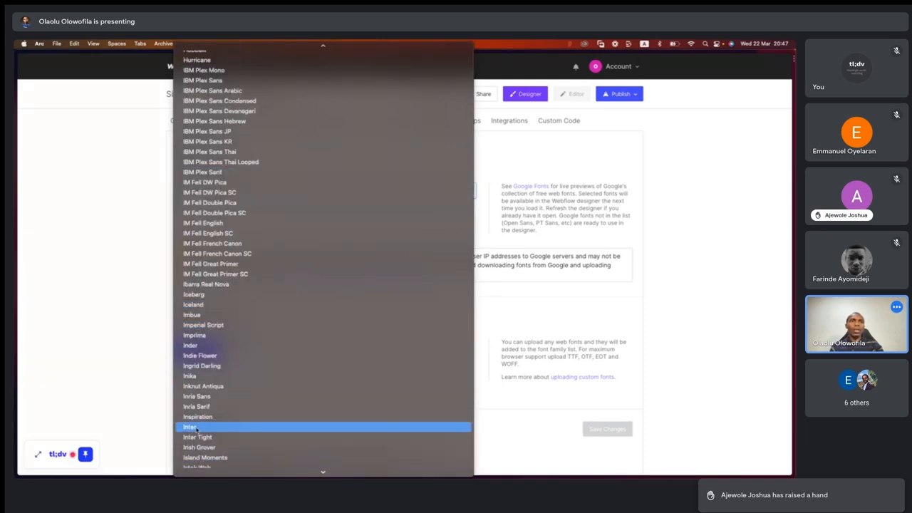
left_click(190, 427)
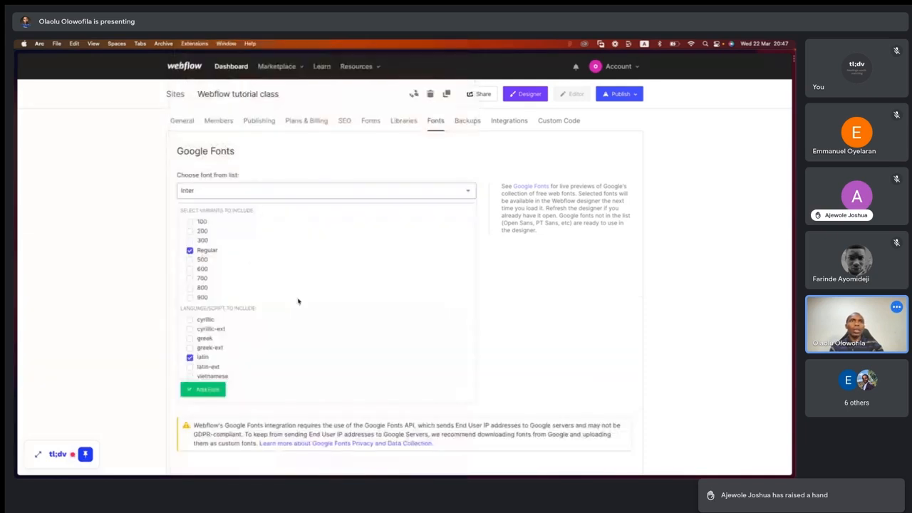
- Include Inter variants 100, 200, 300, 500, 600, 700, 800 and 900 alongside Regular, and add the font to the site
left_click(191, 223)
left_click(190, 230)
left_click(190, 241)
left_click(190, 260)
left_click(190, 269)
left_click(190, 278)
left_click(190, 287)
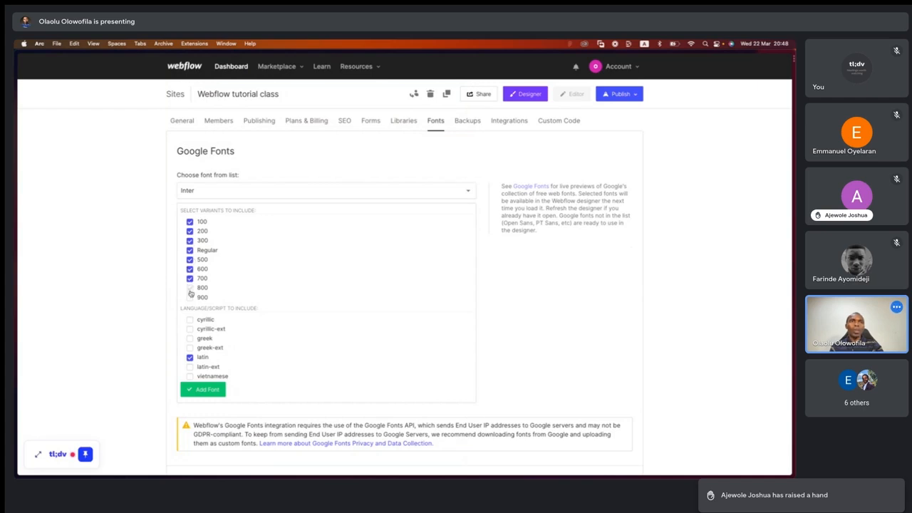
left_click(190, 298)
scroll(277, 264, "down", 3)
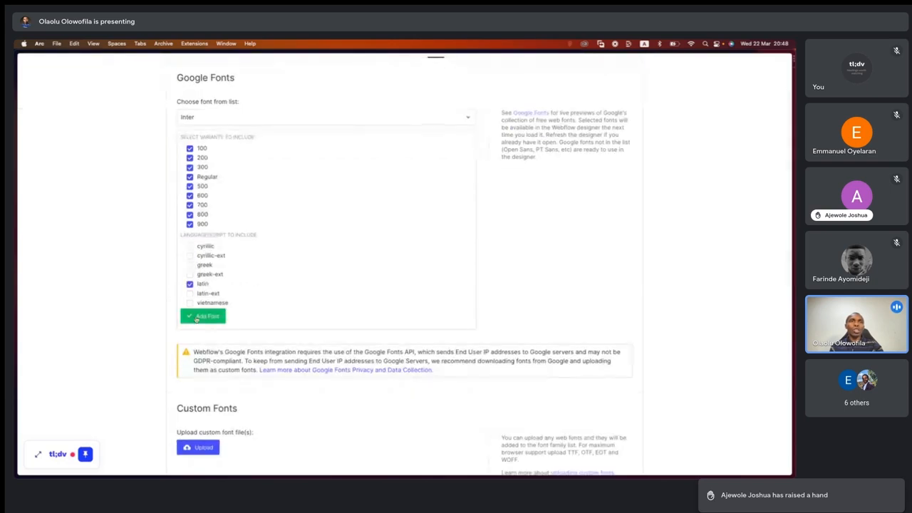
left_click(202, 317)
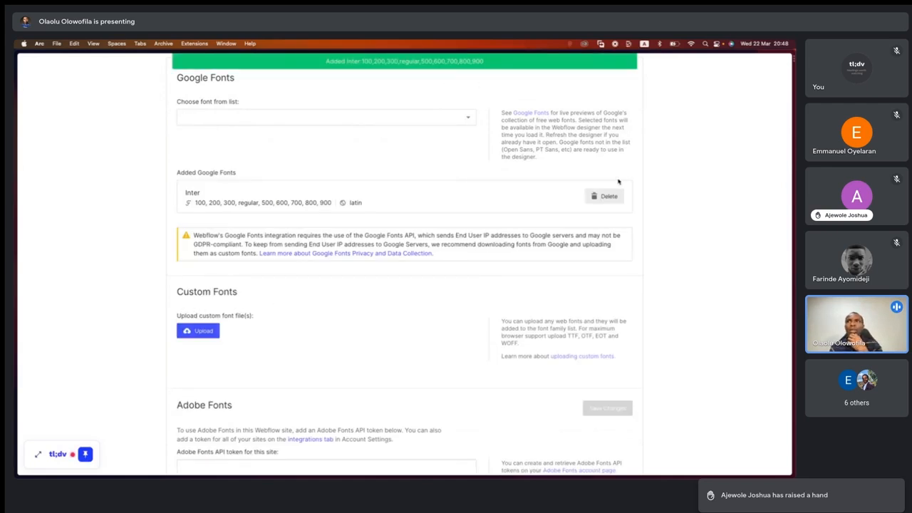
- Review the added Google font, the Google font list, and the Custom Fonts and Adobe Fonts settings
scroll(285, 330, "down", 2)
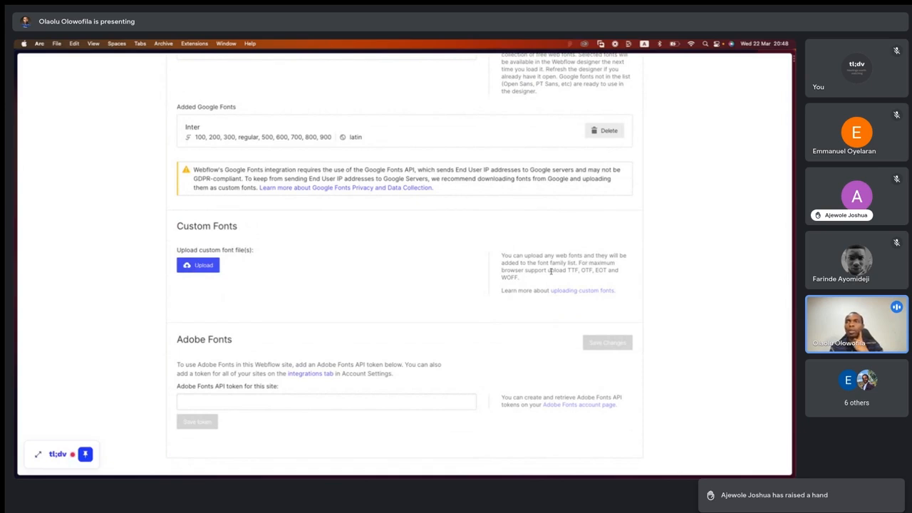
scroll(205, 351, "down", 5)
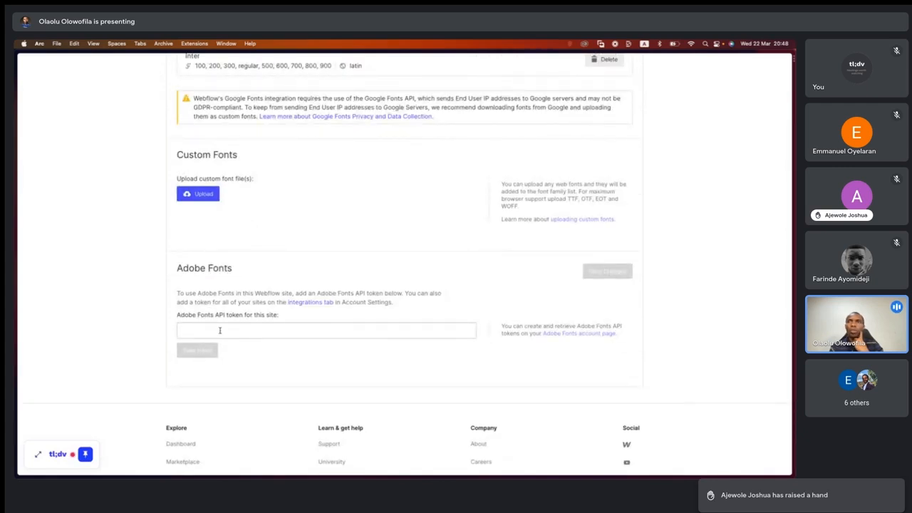
scroll(221, 330, "up", 8)
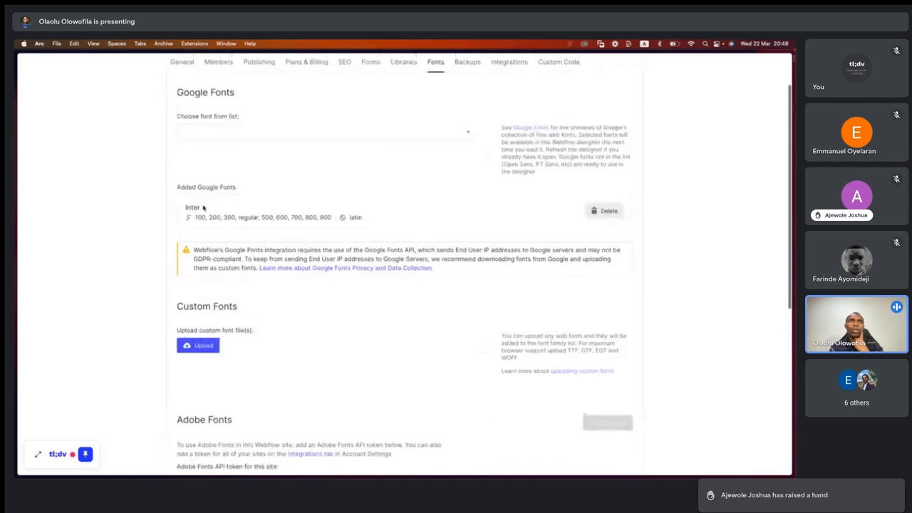
left_click(214, 161)
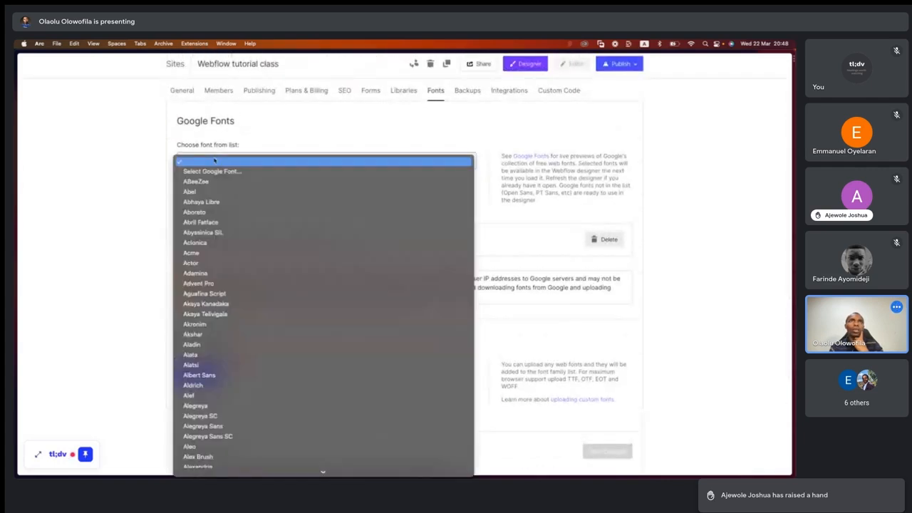
left_click(159, 171)
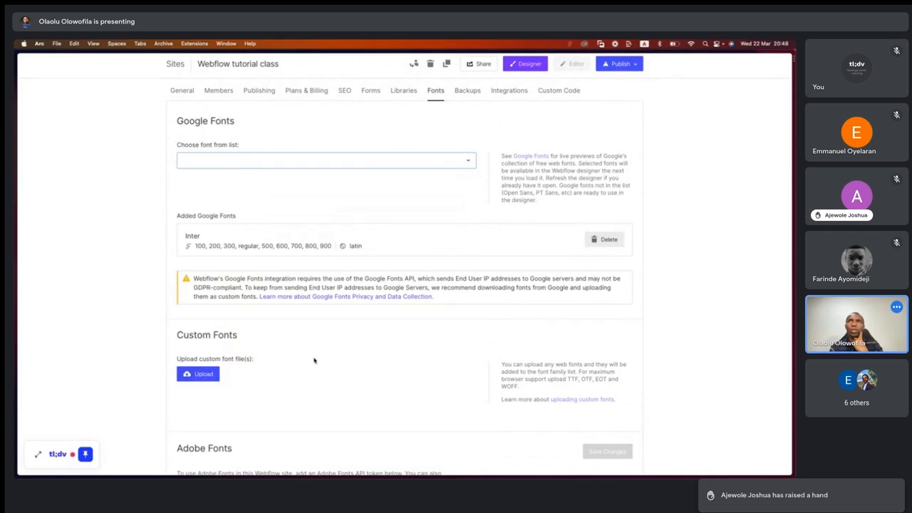
scroll(336, 359, "down", 1)
scroll(336, 359, "down", 10)
scroll(335, 358, "up", 12)
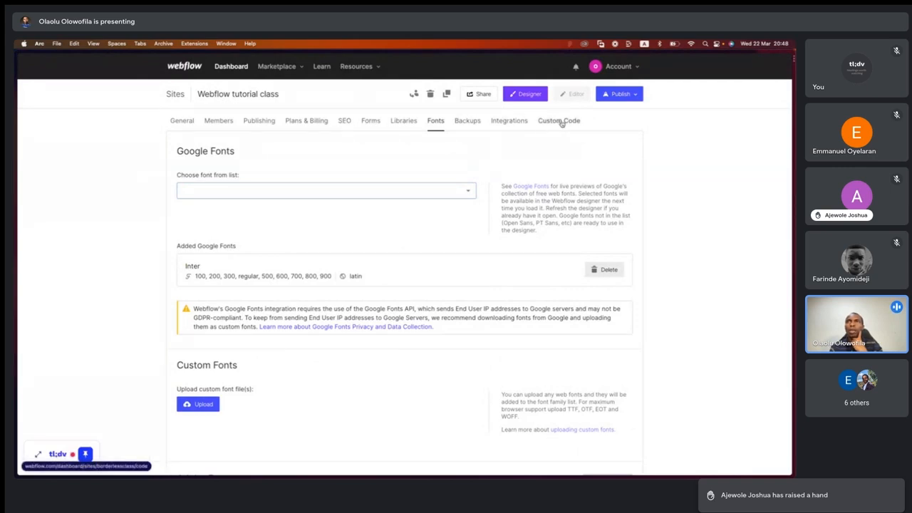
- Publish the site to borderlessclass.webflow.io and open the live page
left_click(636, 94)
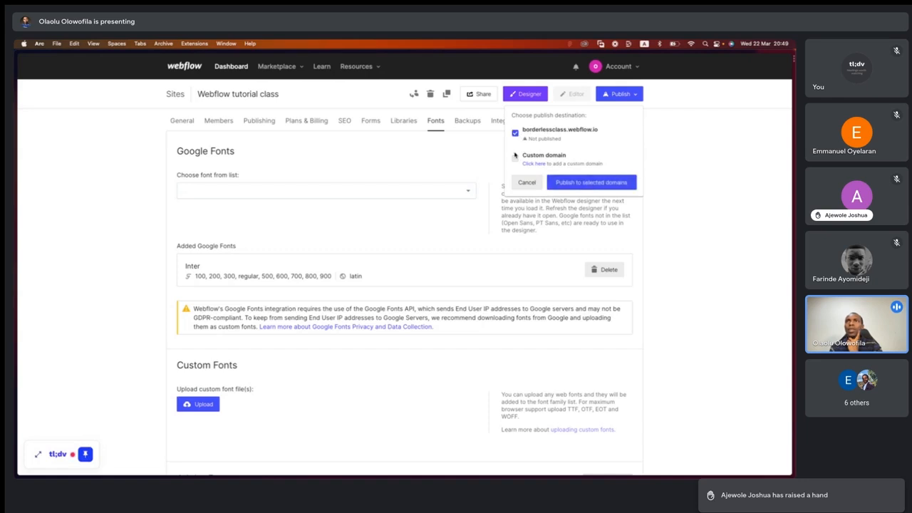
left_click(592, 183)
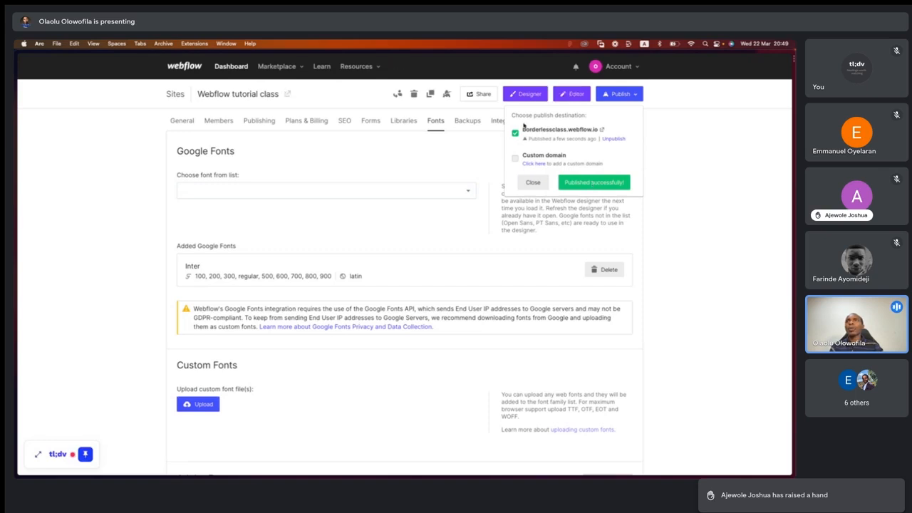
left_click(602, 131)
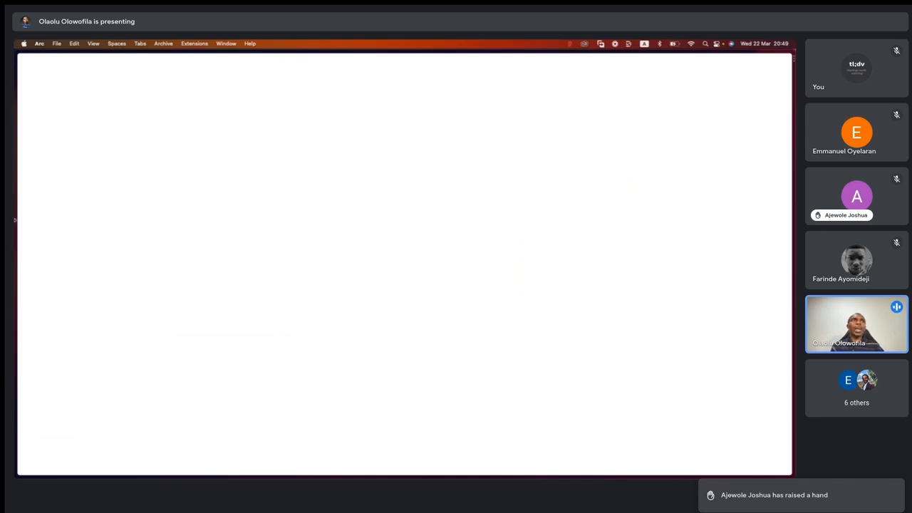
- Return to the site's settings page and open the site in the Designer
mouse_move(14, 211)
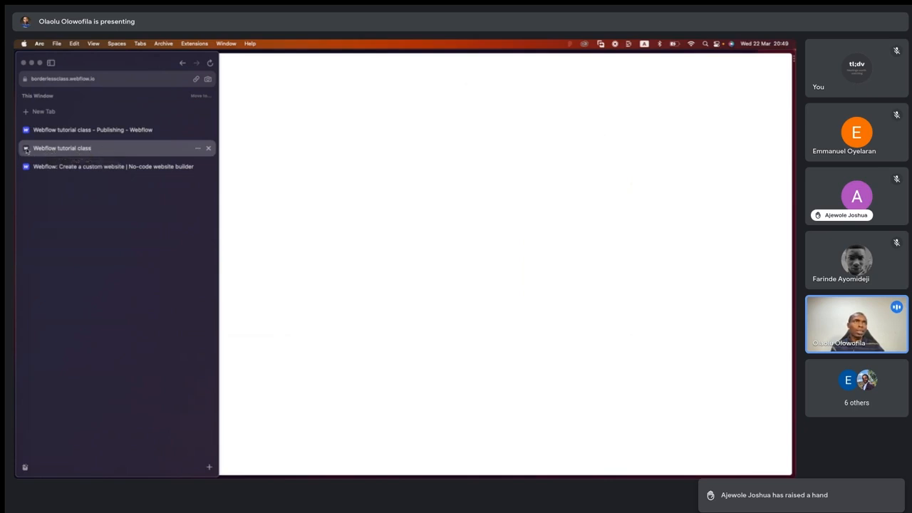
left_click(71, 129)
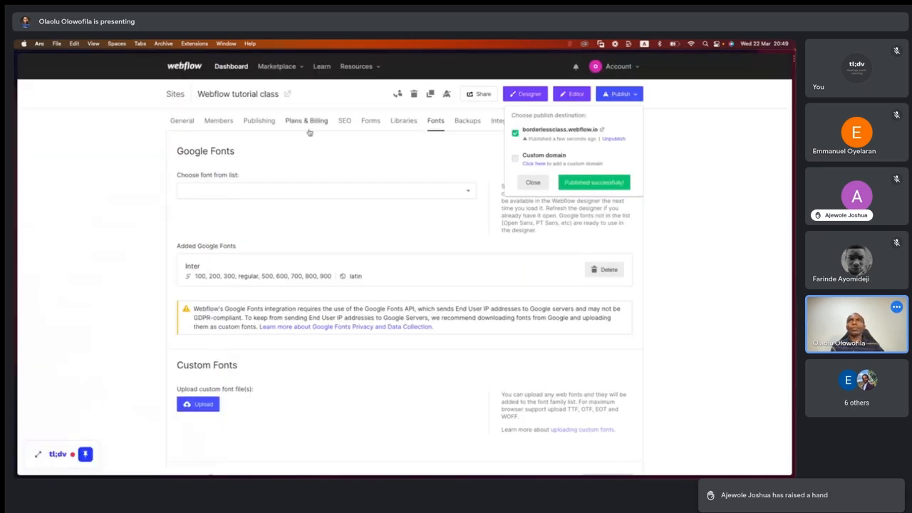
left_click(526, 95)
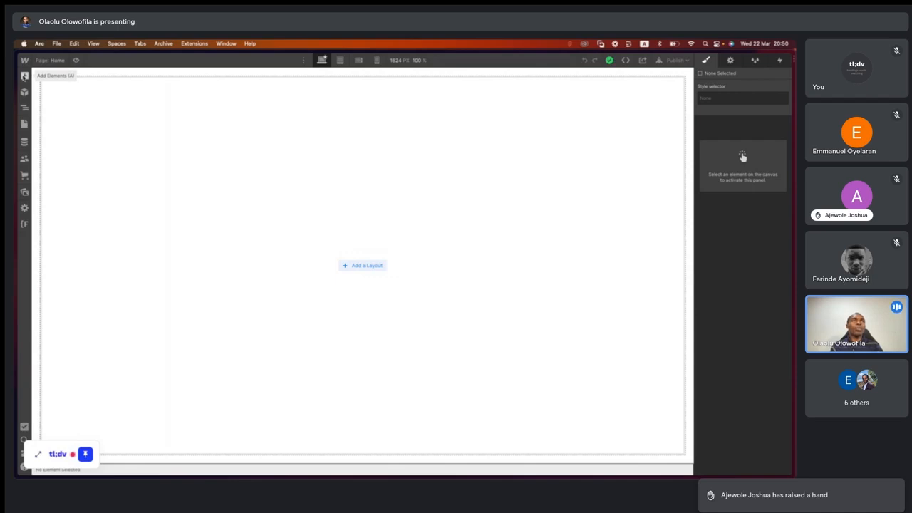
- Examine the elements that can be added, from Layout to Advanced, and the starter library of layouts
left_click(24, 75)
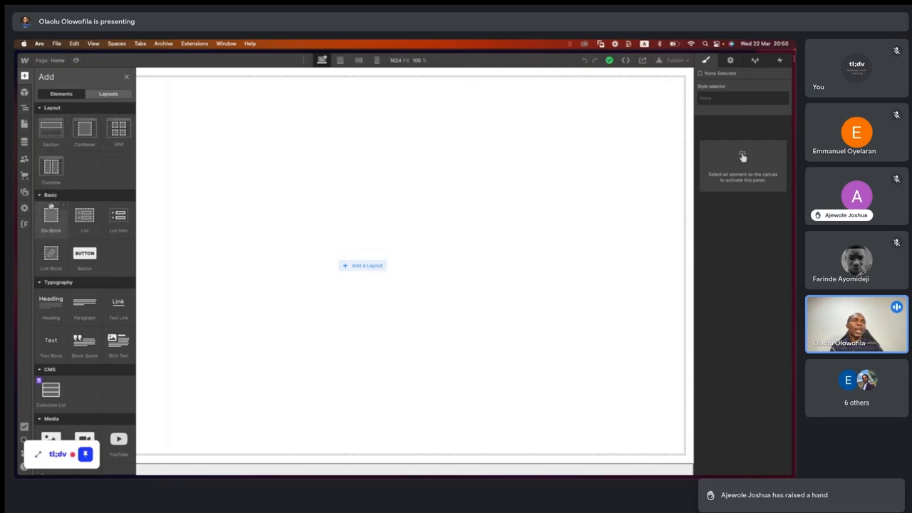
scroll(54, 244, "down", 2)
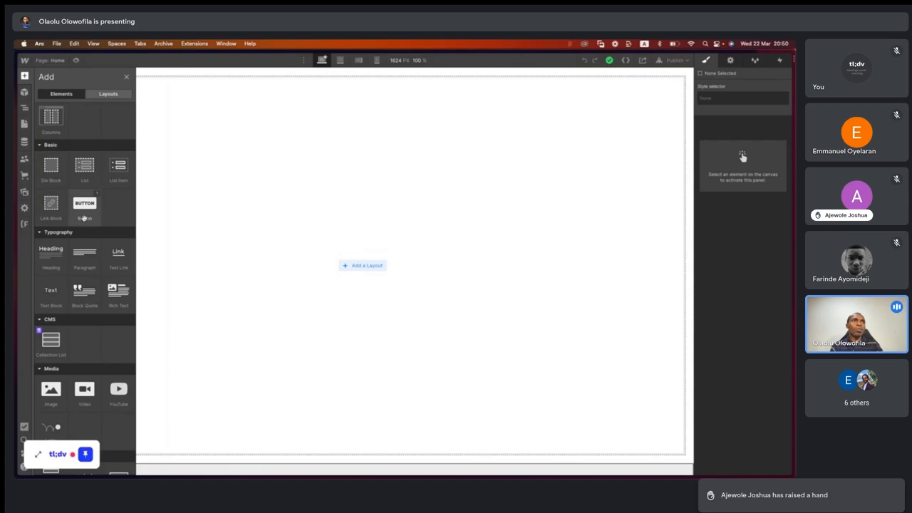
scroll(60, 277, "down", 2)
scroll(61, 277, "down", 6)
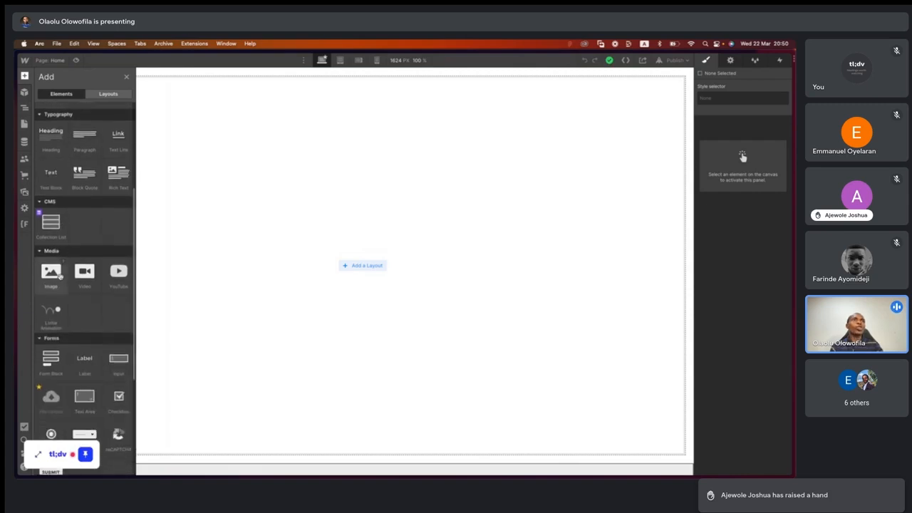
scroll(61, 280, "down", 2)
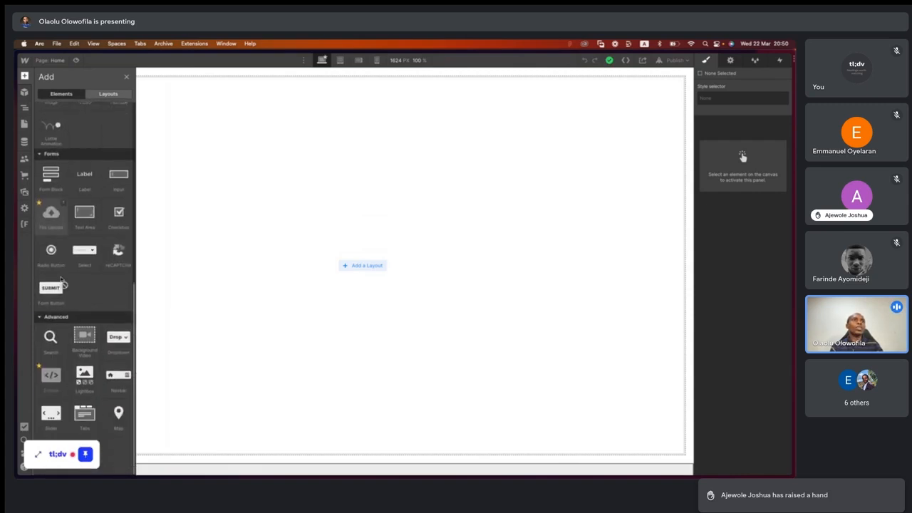
scroll(62, 279, "up", 10)
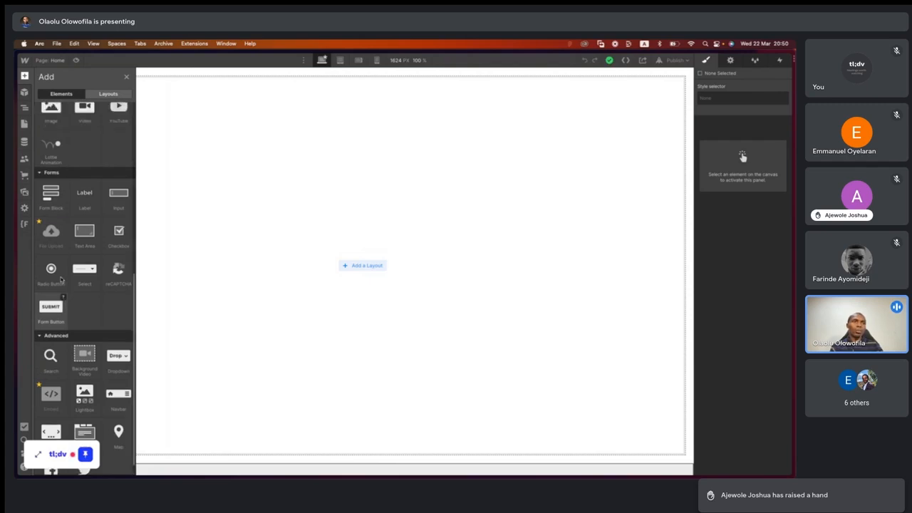
scroll(60, 276, "up", 2)
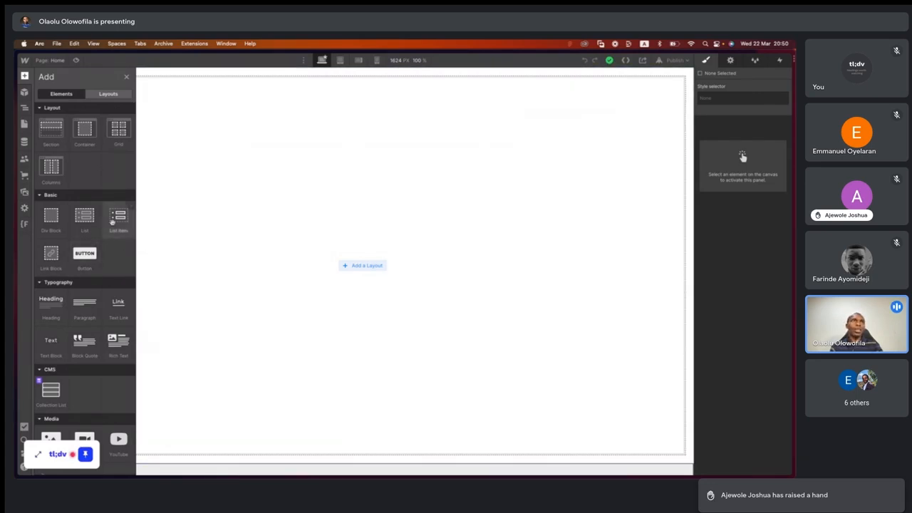
left_click(108, 95)
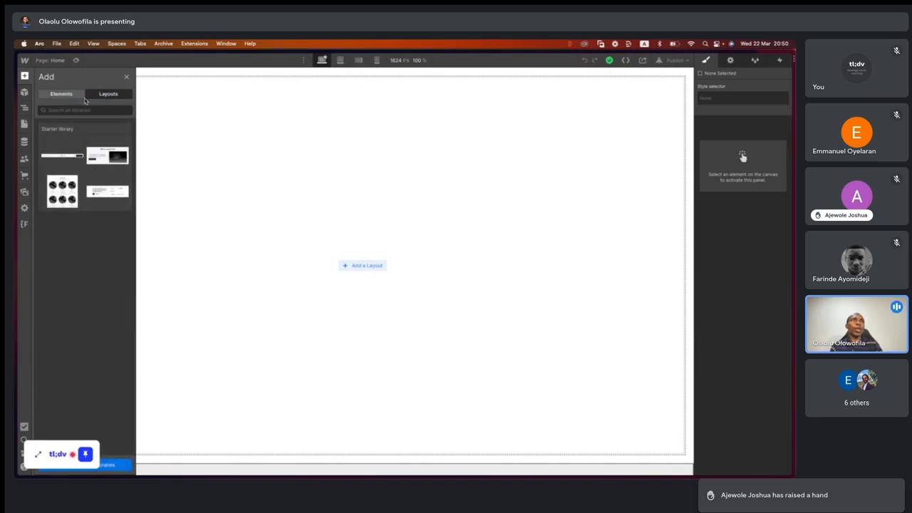
left_click(60, 94)
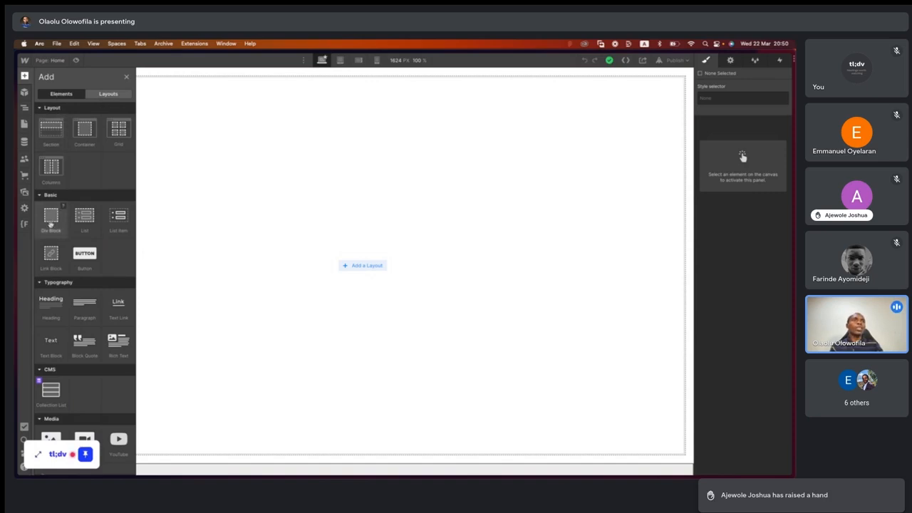
- Add a Div Block to the blank Home page and show the page structure in the Navigator
left_click_drag(51, 223, 354, 224)
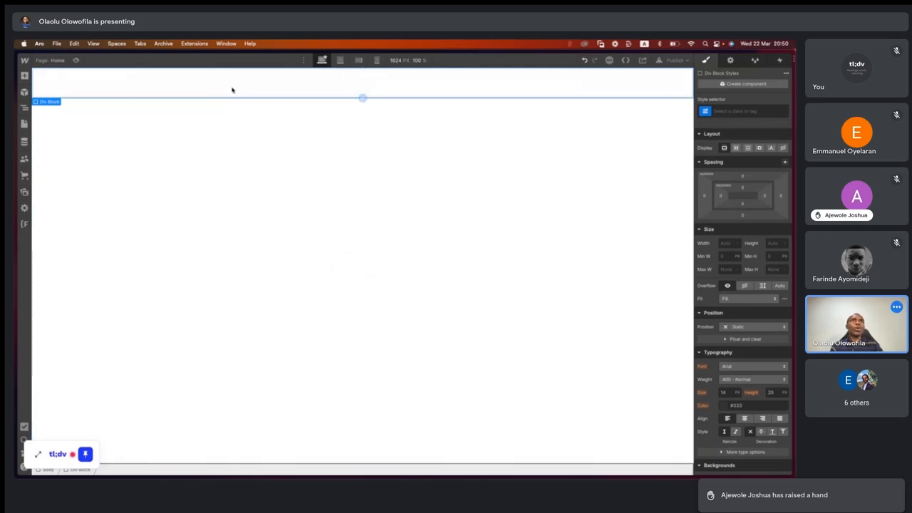
left_click(25, 110)
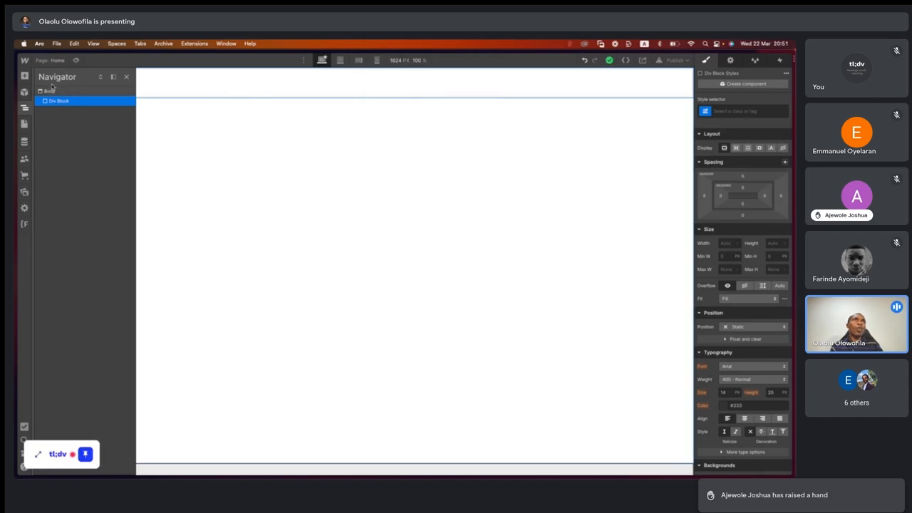
- View the site's pages, CMS collections and the Users introduction, and dismiss it without enabling Users
left_click(25, 124)
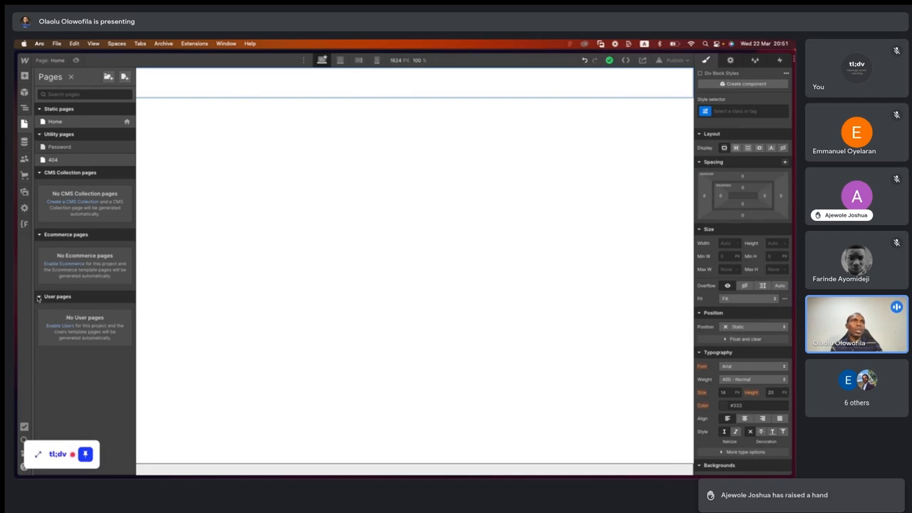
left_click(24, 143)
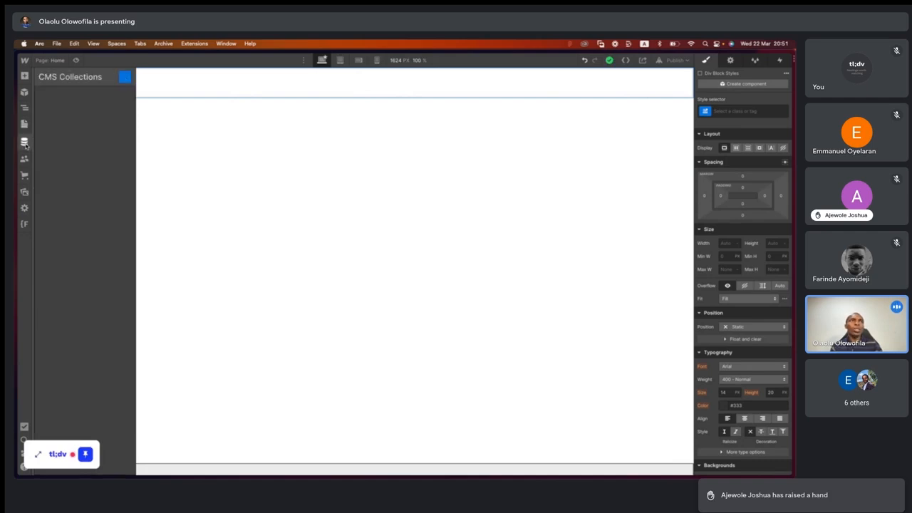
left_click(24, 161)
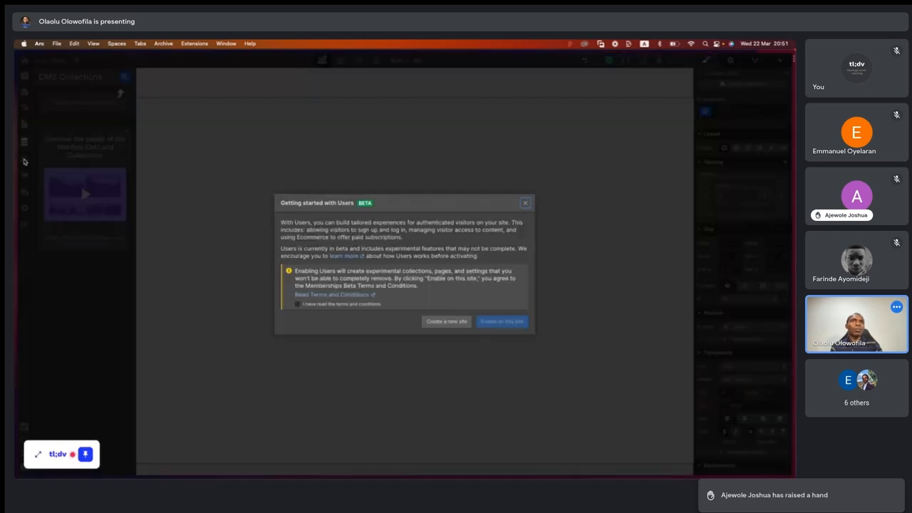
left_click(524, 204)
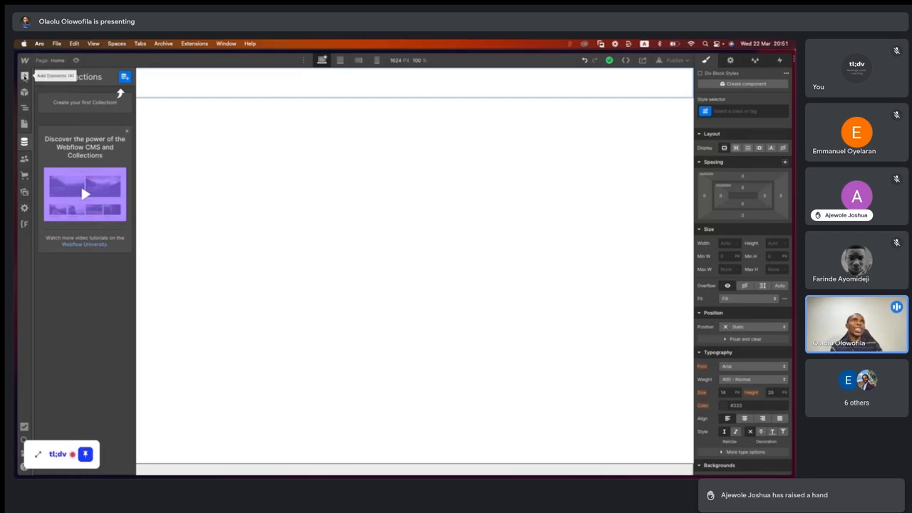
- Review the available elements, the page structure in the Navigator and the Style settings of the Body
left_click(24, 76)
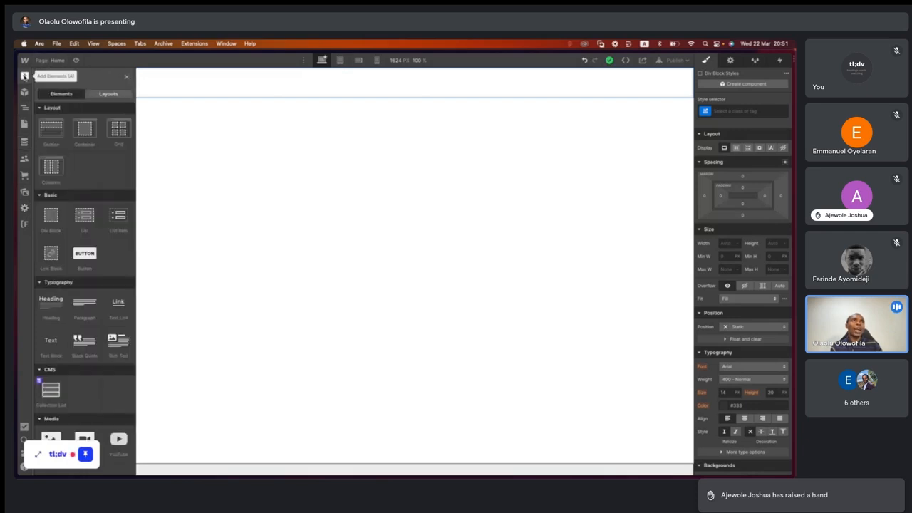
left_click(24, 107)
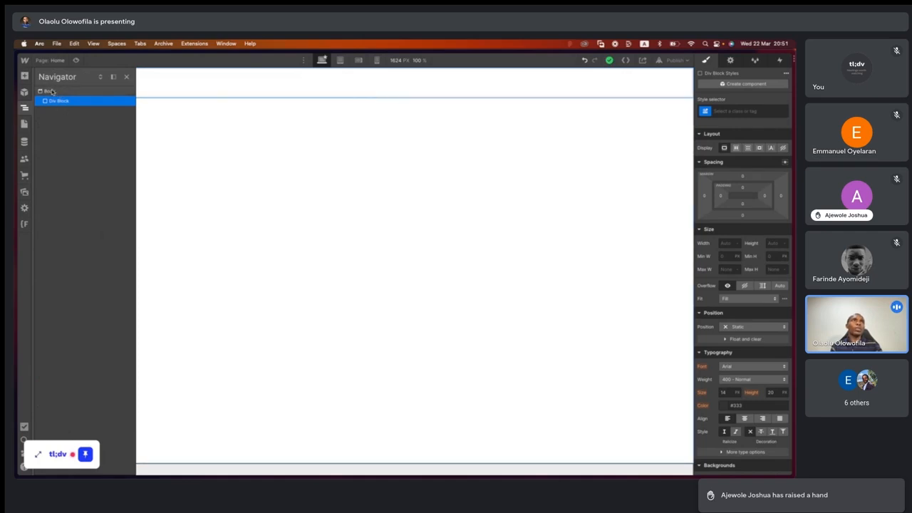
left_click(203, 183)
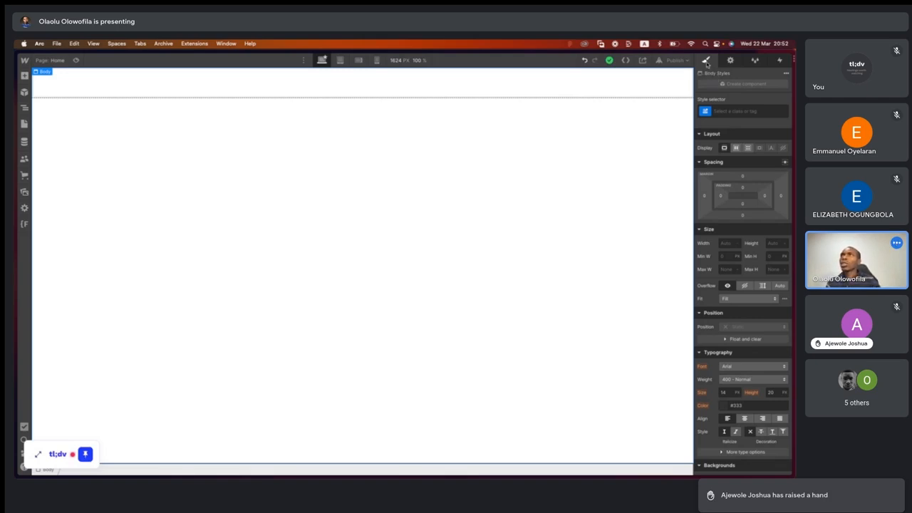
scroll(706, 65, "up", 5)
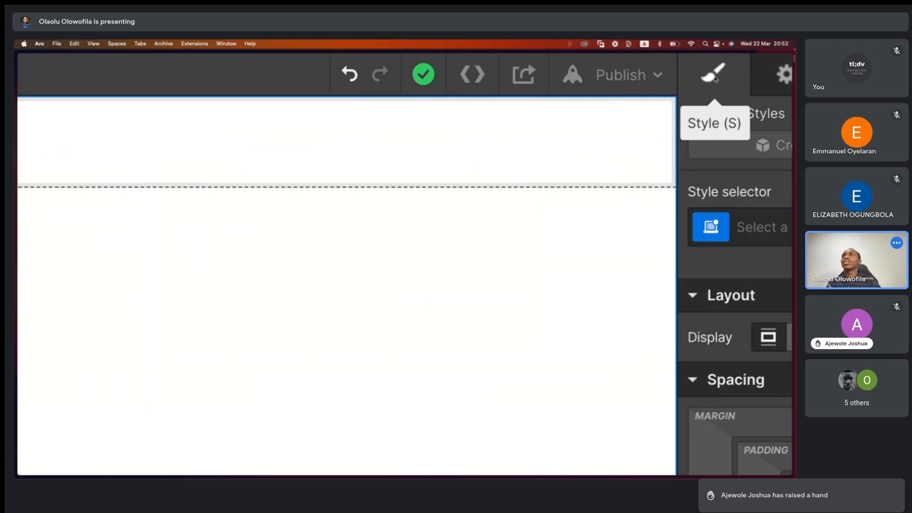
key("super+minus")
key("super+minus")
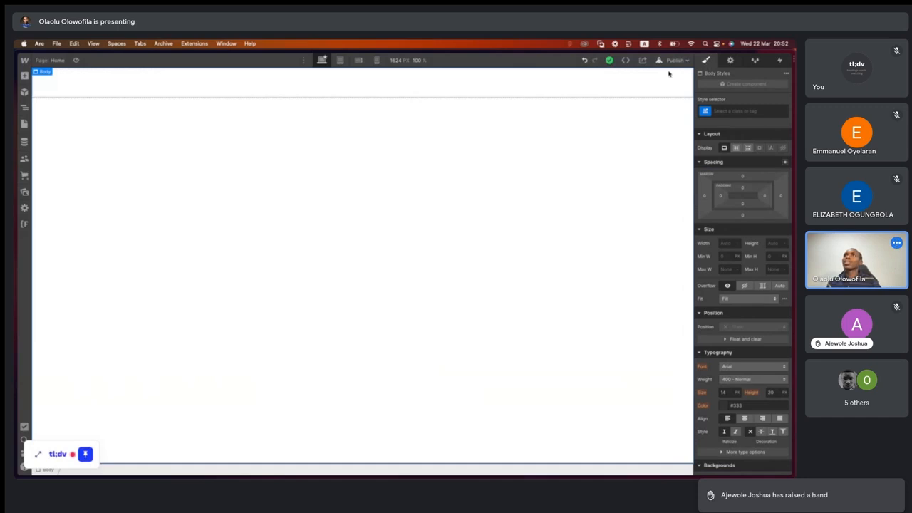
- Add a Heading element inside the Div Block on the Home page
left_click(501, 91)
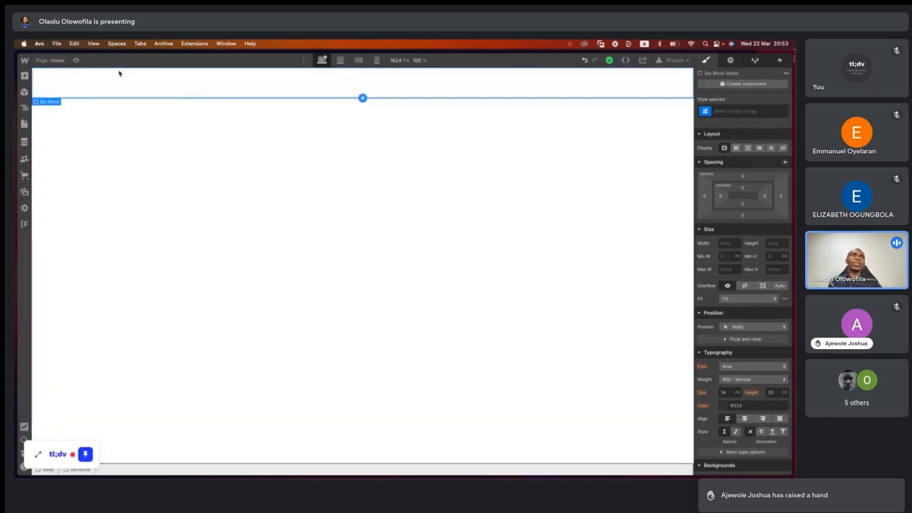
left_click(25, 108)
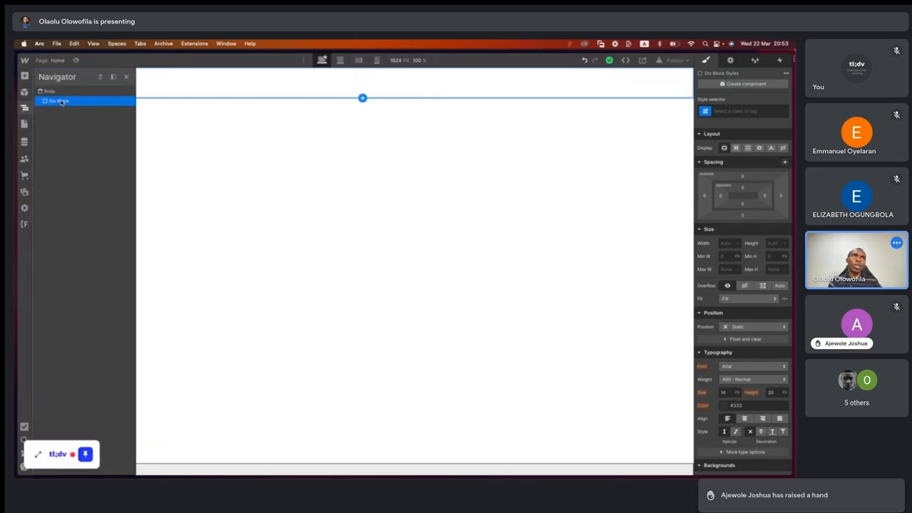
left_click(24, 76)
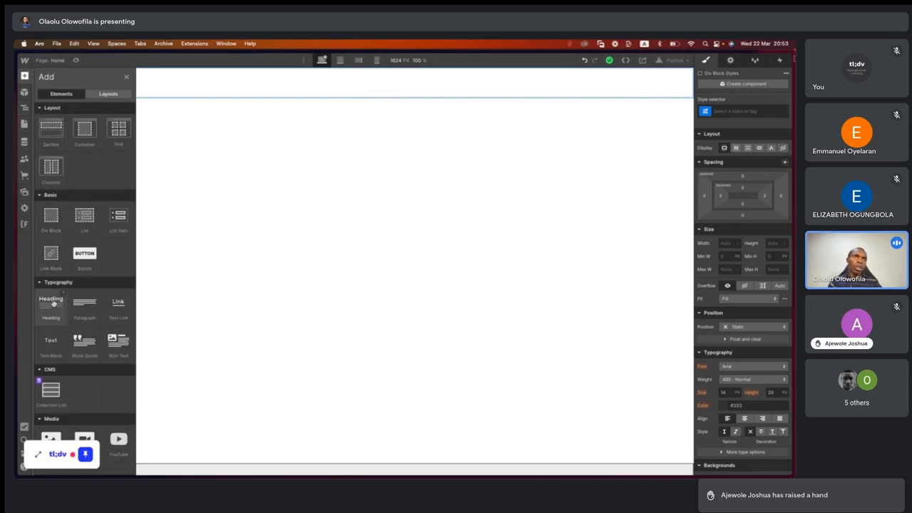
left_click_drag(53, 304, 308, 79)
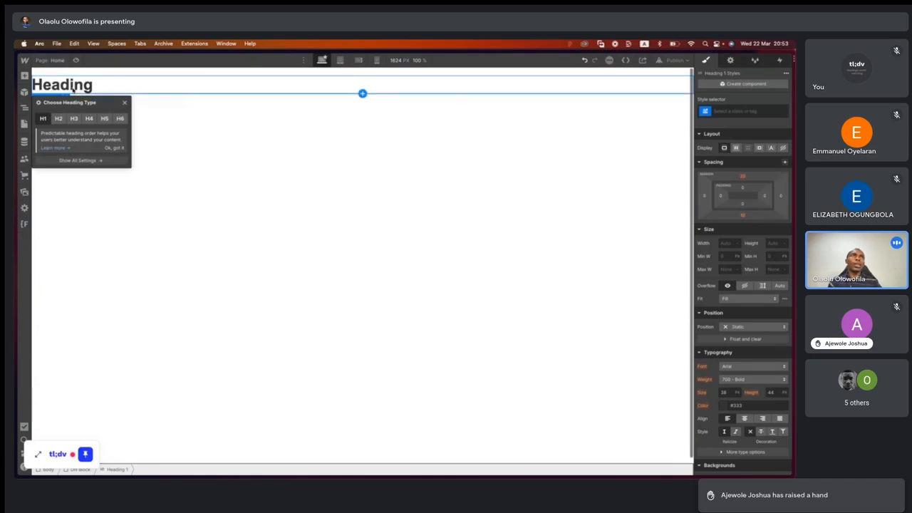
- Replace the heading's placeholder text with "I want to style this heading"
double_click(73, 84)
double_click(73, 84)
type("T")
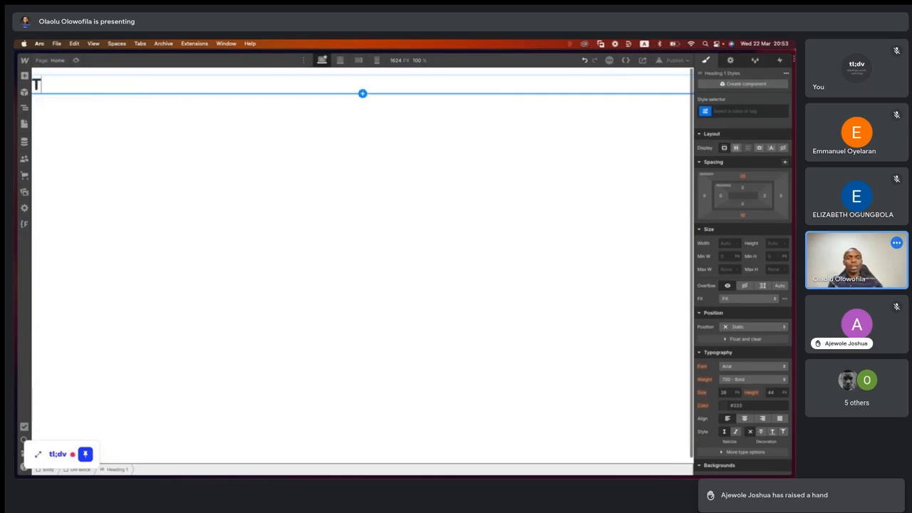
key("BackSpace")
type("I want t")
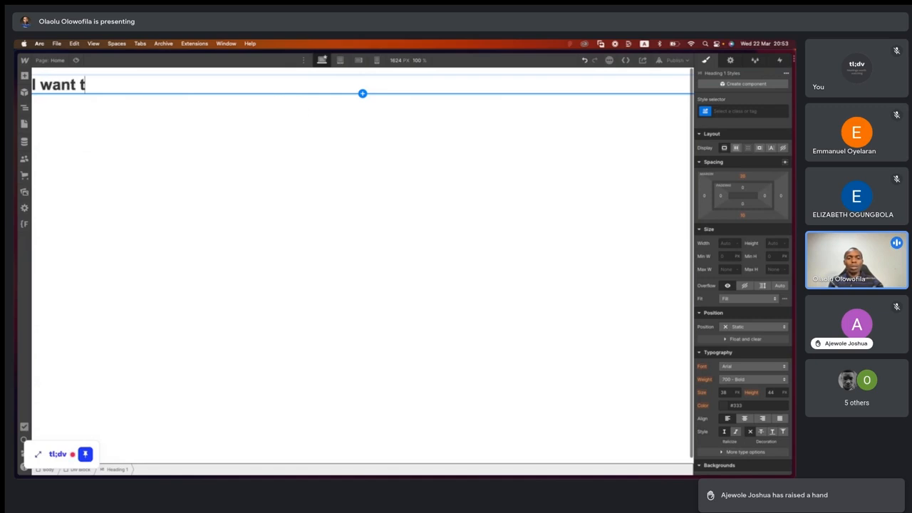
type("o style this ")
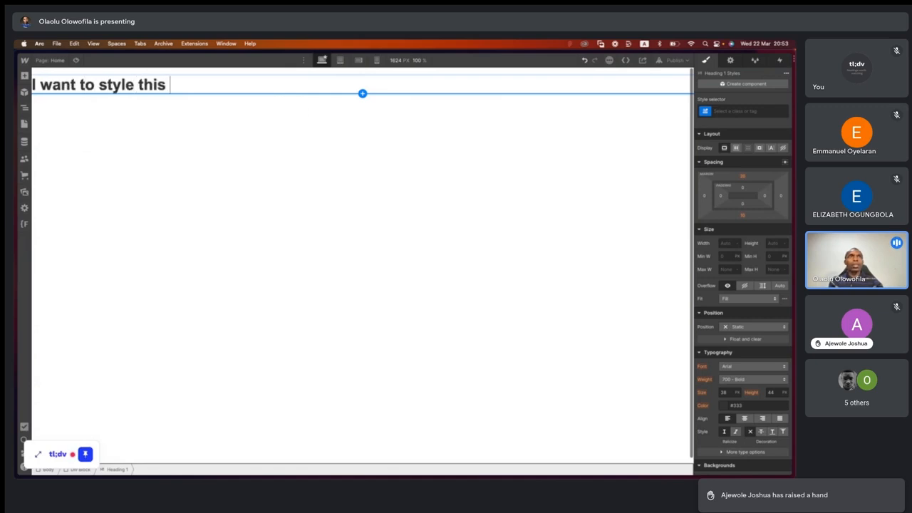
type("heading")
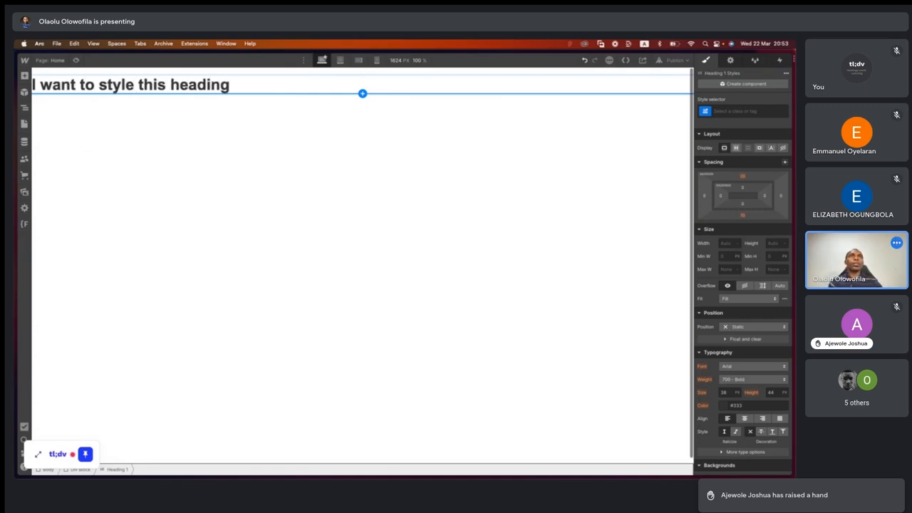
key("Escape")
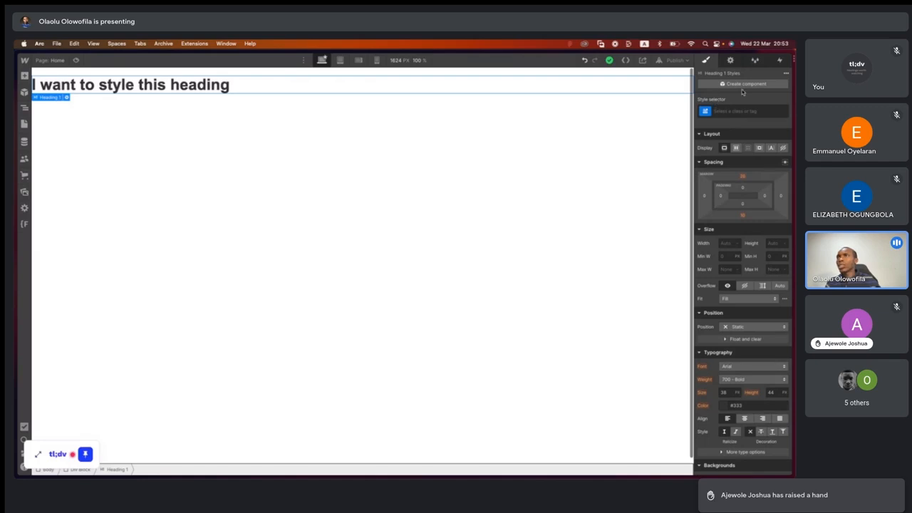
- Create a new class named "heading" and apply it to the heading
left_click(725, 111)
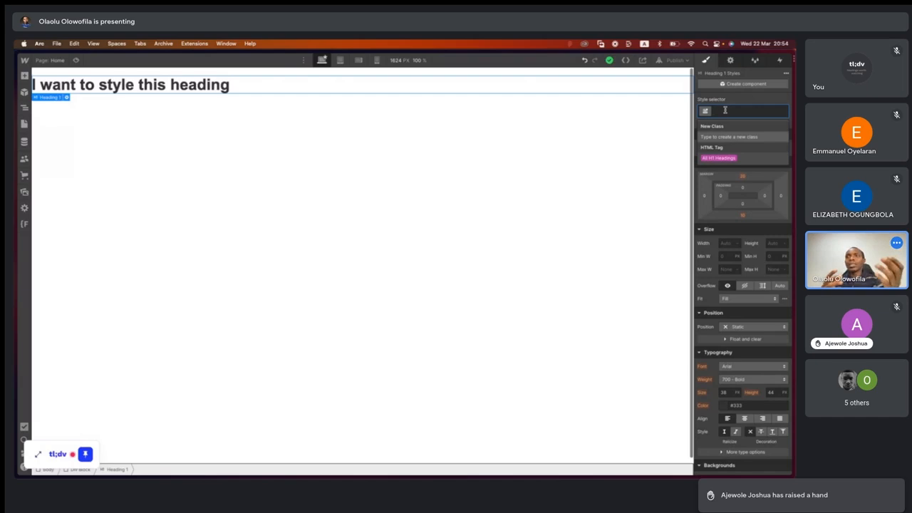
type("head")
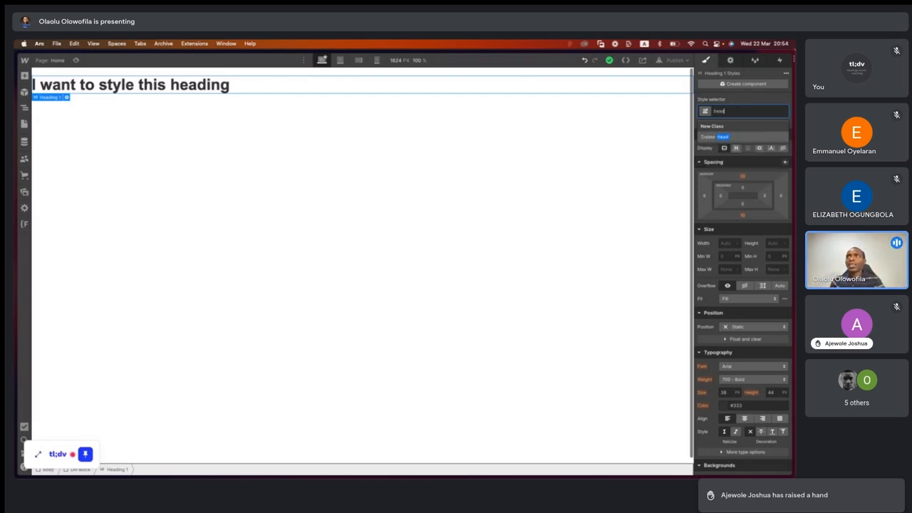
type("ing")
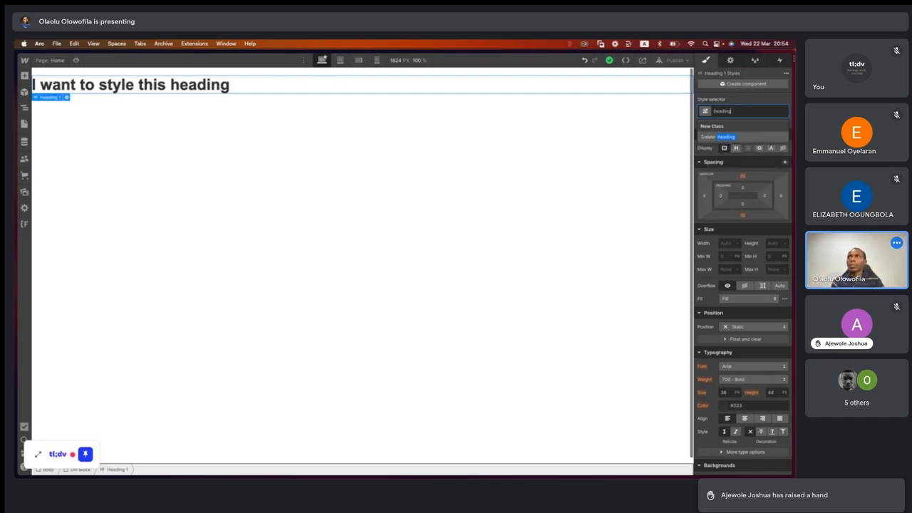
key("Return")
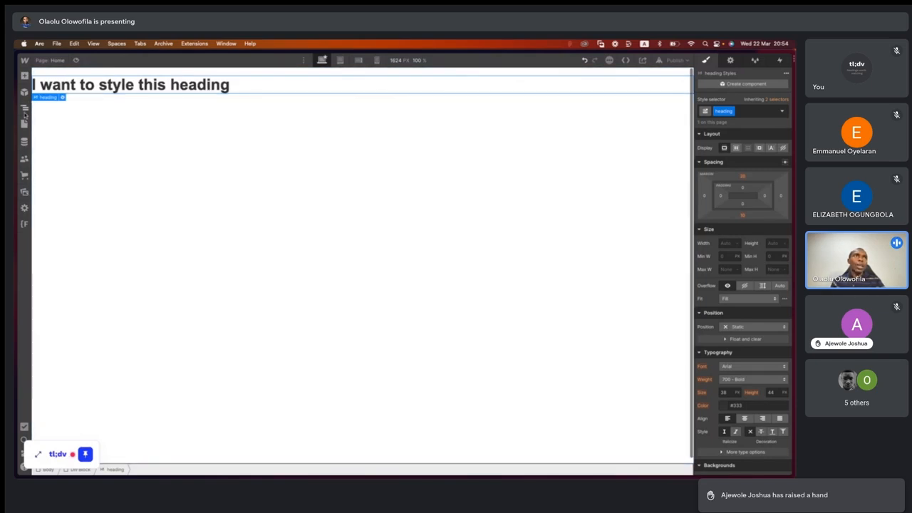
- Add a Paragraph below the heading and shorten its text to "Lorem ipsum dolor sit amet, consectetur adipiscing elit."
left_click(24, 76)
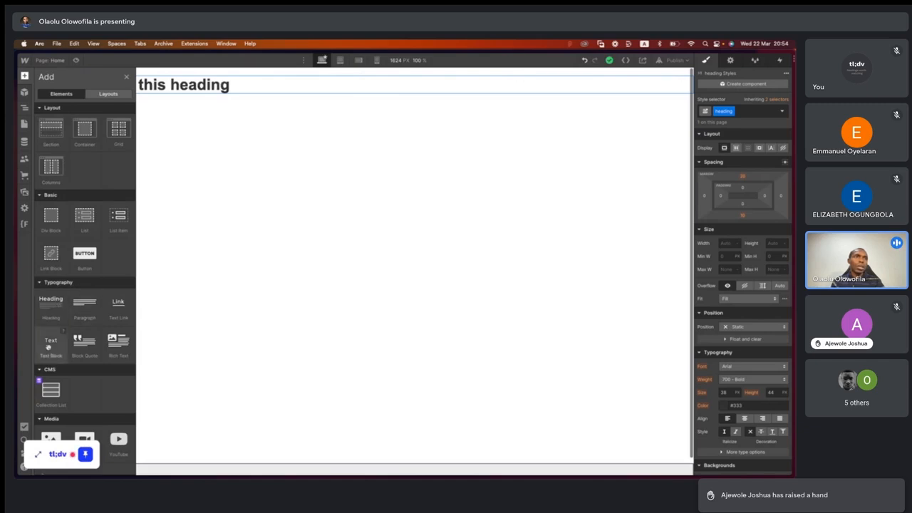
left_click_drag(86, 306, 362, 97)
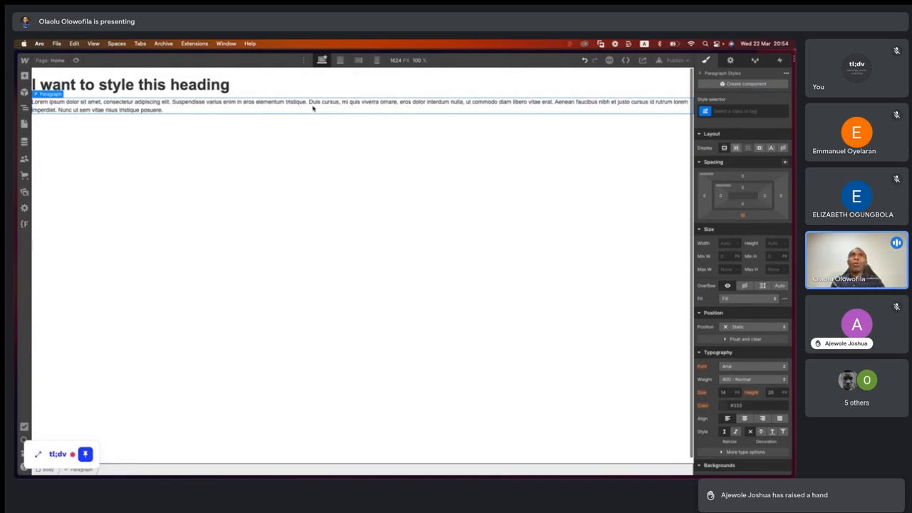
double_click(348, 105)
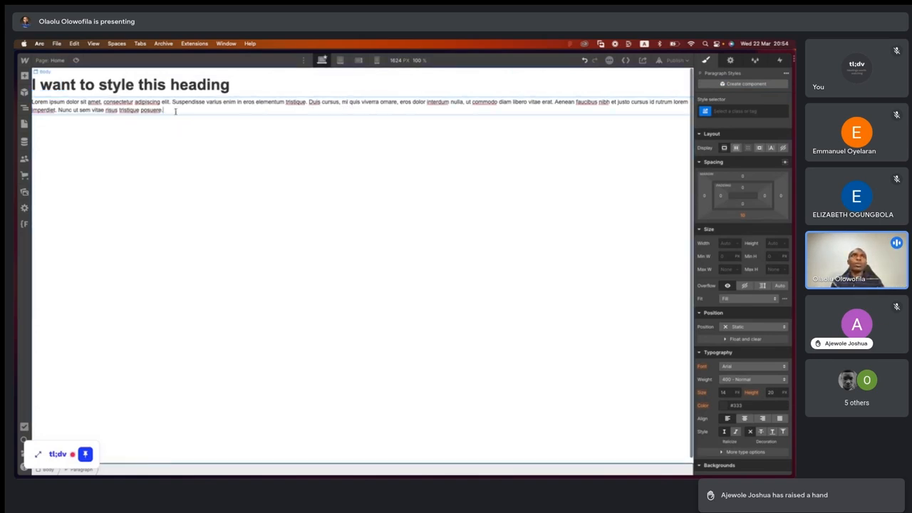
left_click_drag(165, 110, 171, 102)
key("BackSpace")
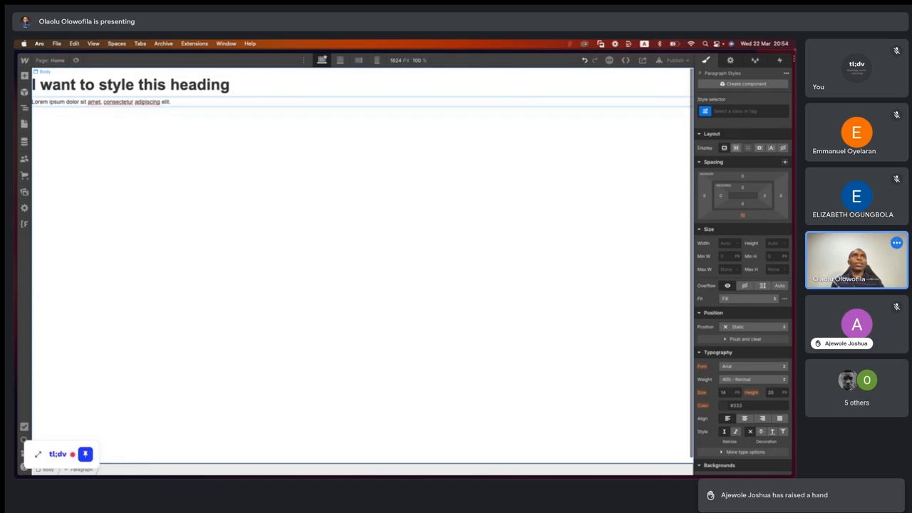
left_click(191, 173)
- Apply the existing "heading" class to the paragraph and delete the paragraph from the page
left_click(151, 104)
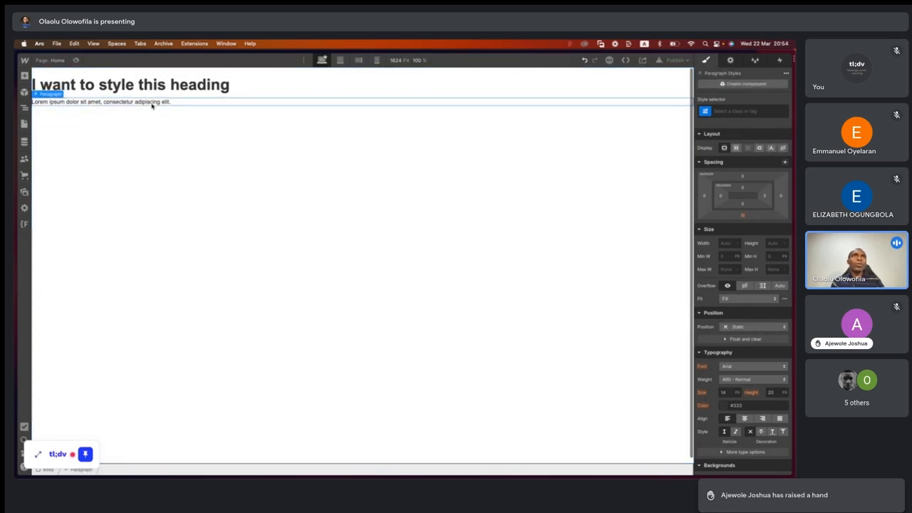
left_click(729, 110)
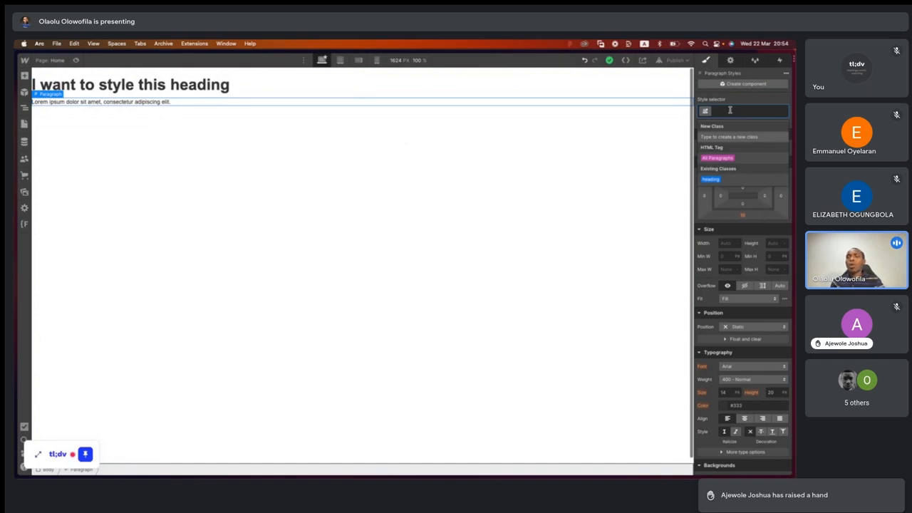
type("head")
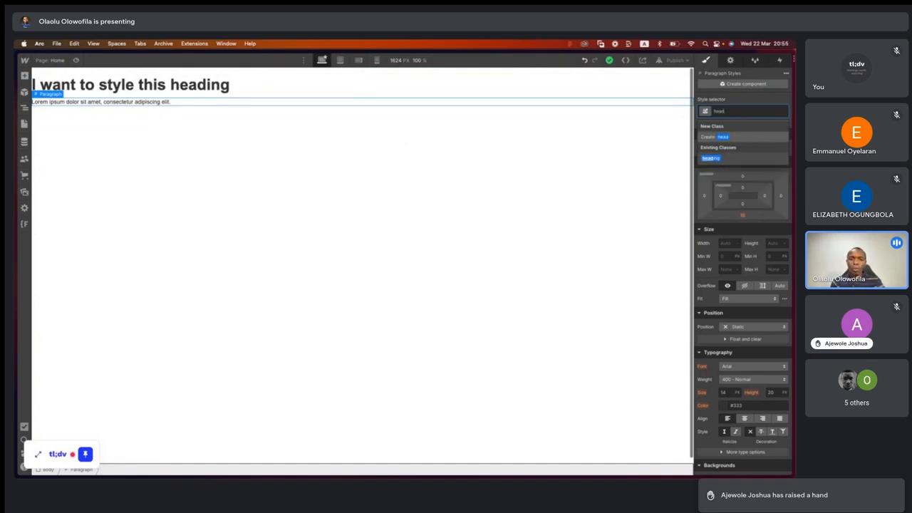
key("Down")
key("Return")
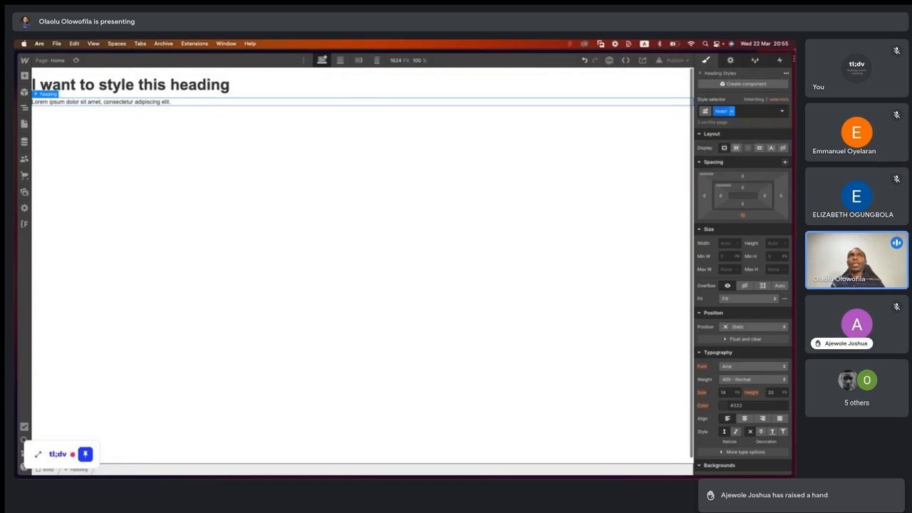
left_click(617, 104)
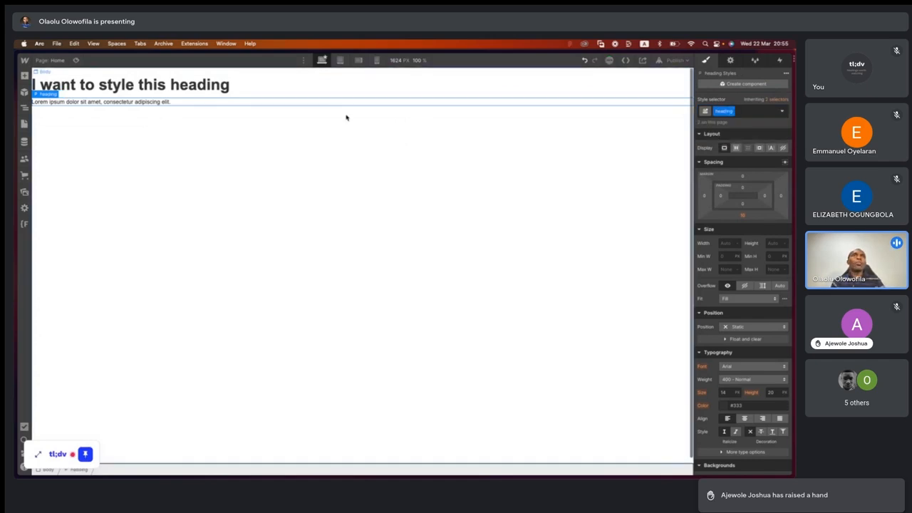
key("Delete")
- Collapse all of the heading's style sections, from Layout, Spacing and Size through Borders and Effects
left_click(187, 87)
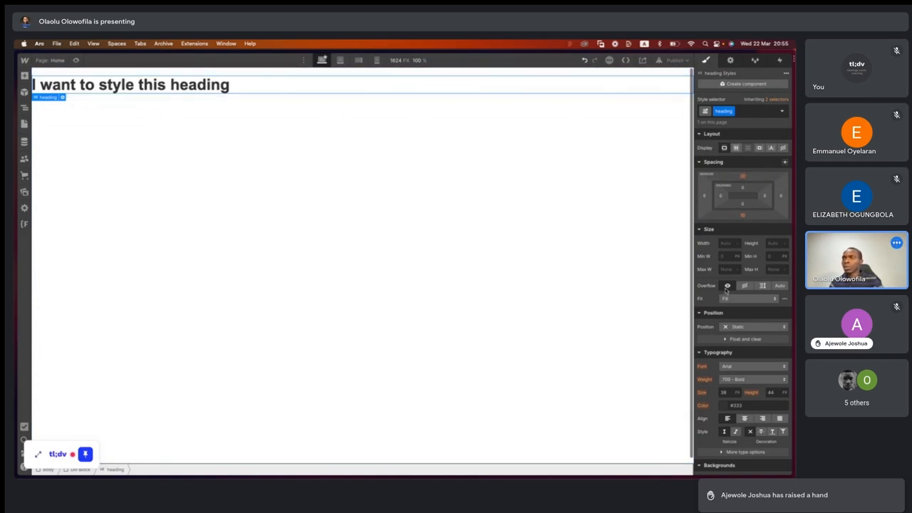
left_click(701, 135)
left_click(701, 146)
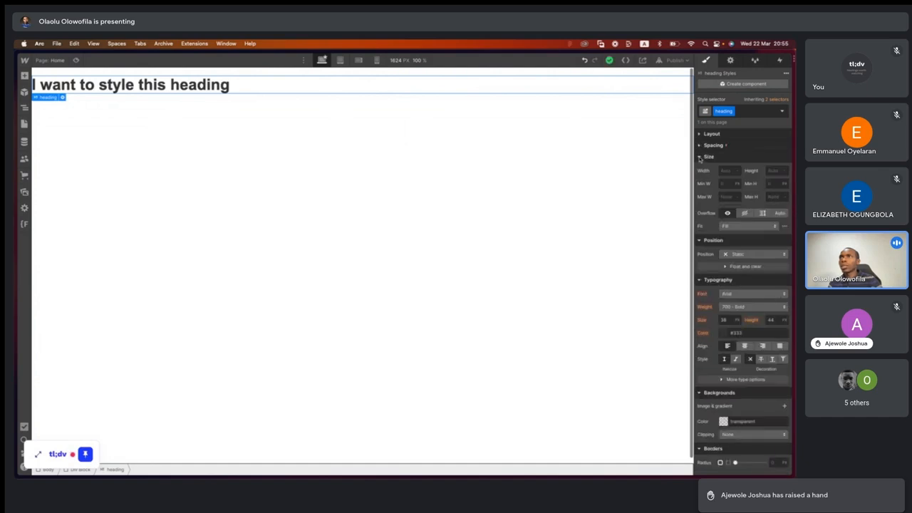
left_click(702, 157)
left_click(701, 168)
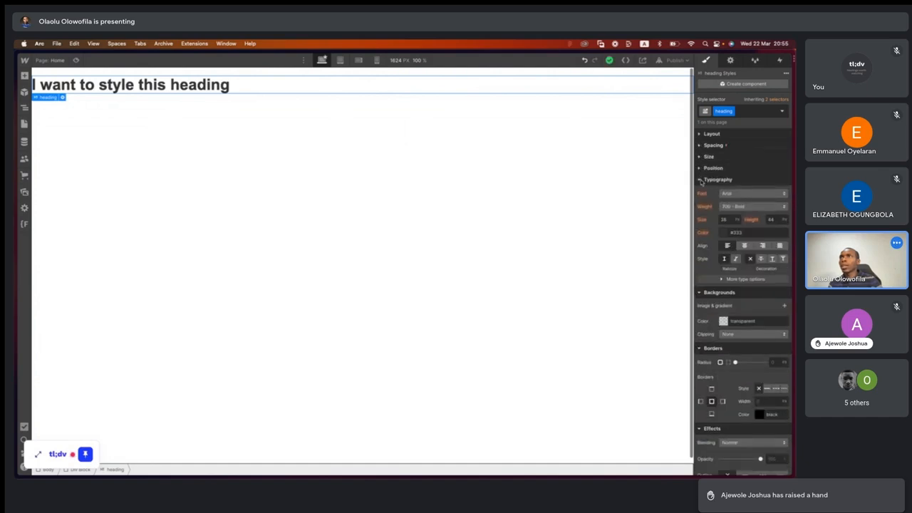
left_click(701, 179)
left_click(701, 192)
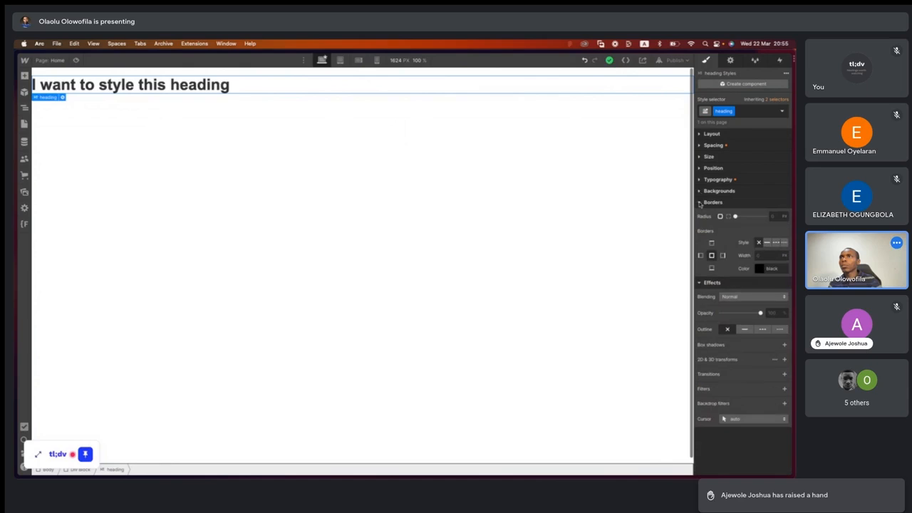
left_click(701, 203)
left_click(701, 215)
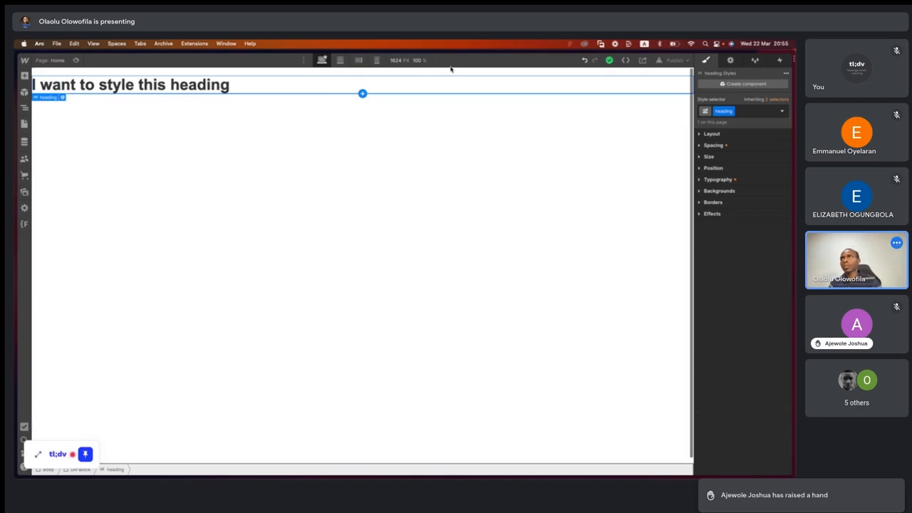
- Set the heading's layout display to Flex with a Vertical direction
left_click(700, 135)
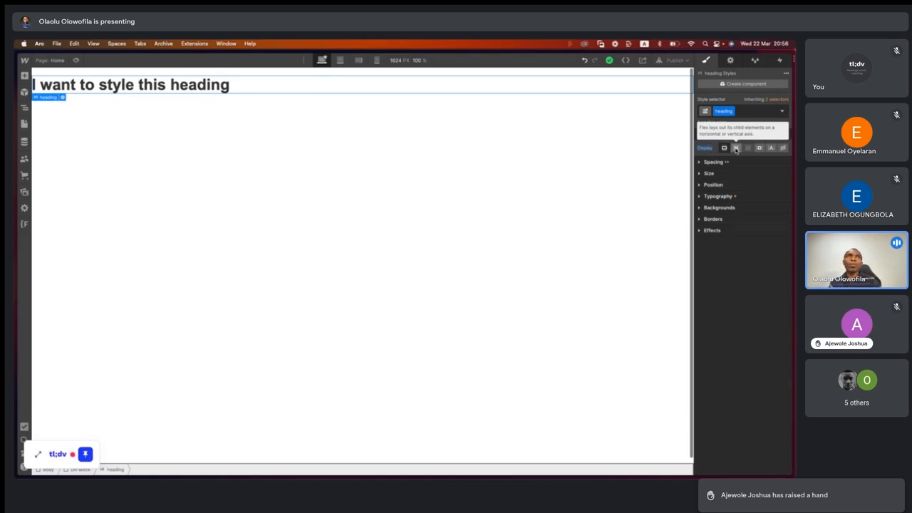
left_click(737, 149)
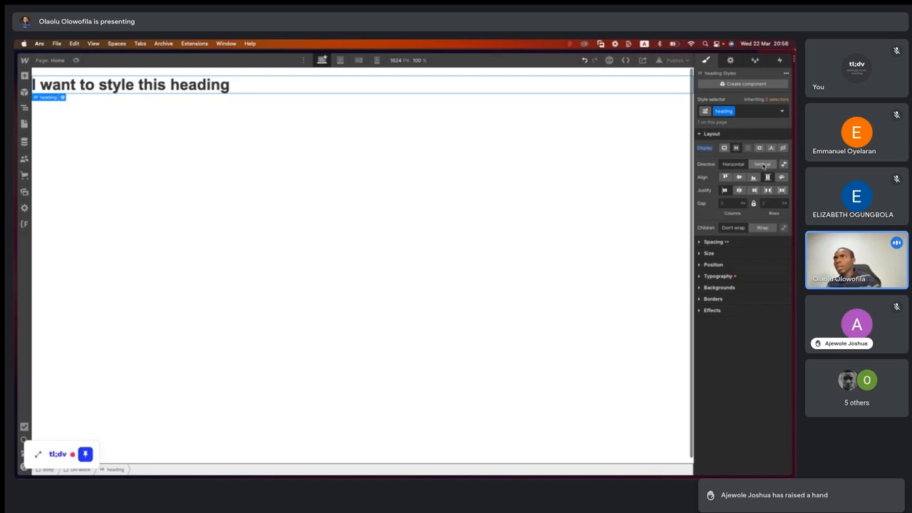
left_click(763, 166)
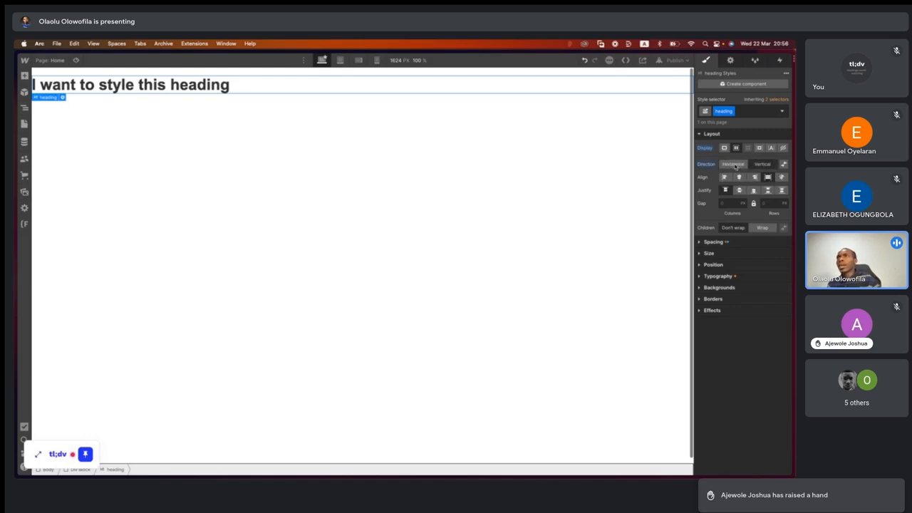
- Switch the heading's flex direction to Horizontal and try the Start, Center and End alignments, finishing on Stretch
left_click(735, 165)
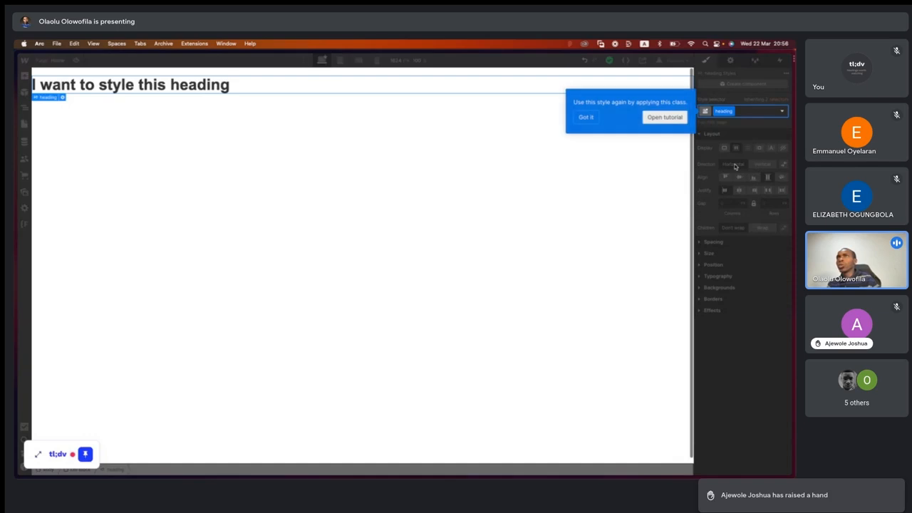
left_click(585, 117)
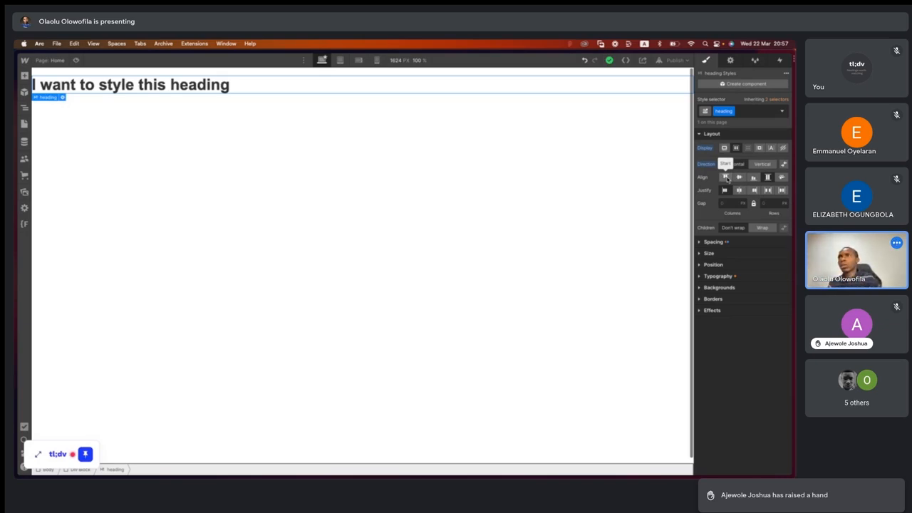
scroll(728, 180, "up", 5)
scroll(728, 180, "right", 5)
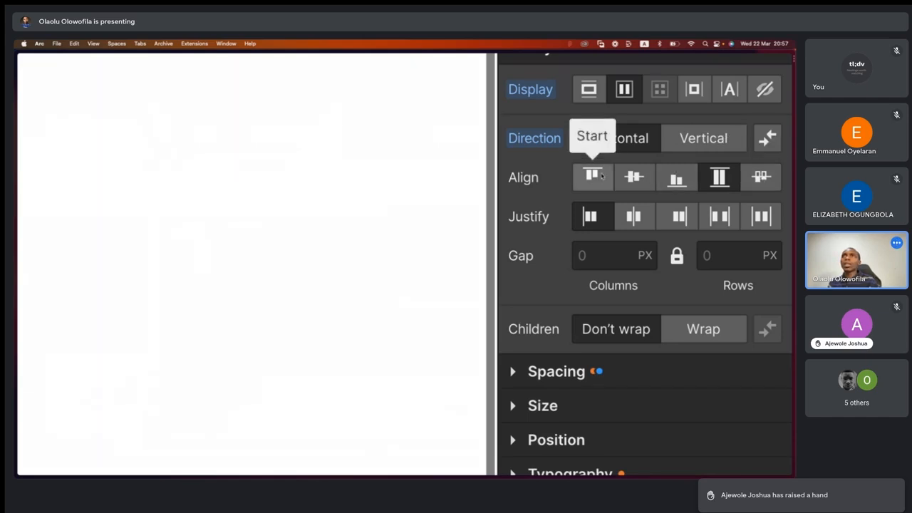
scroll(539, 177, "down", 5)
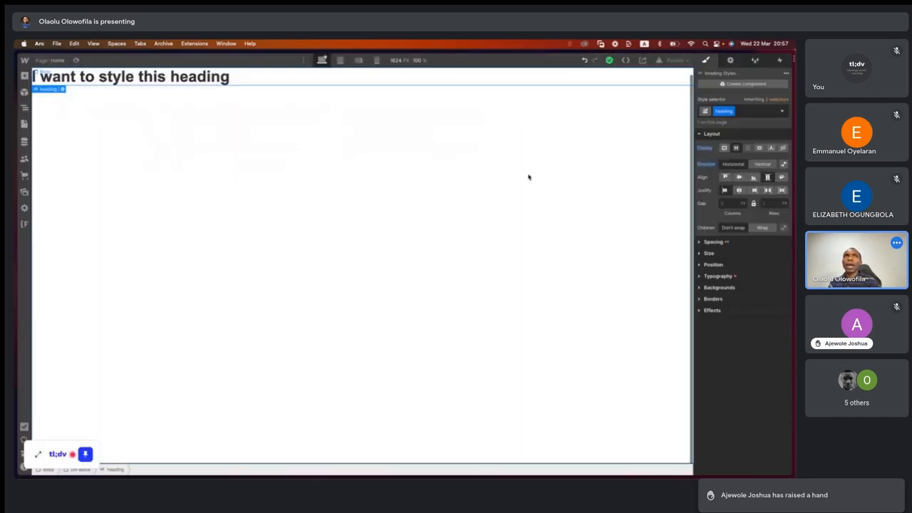
left_click(725, 178)
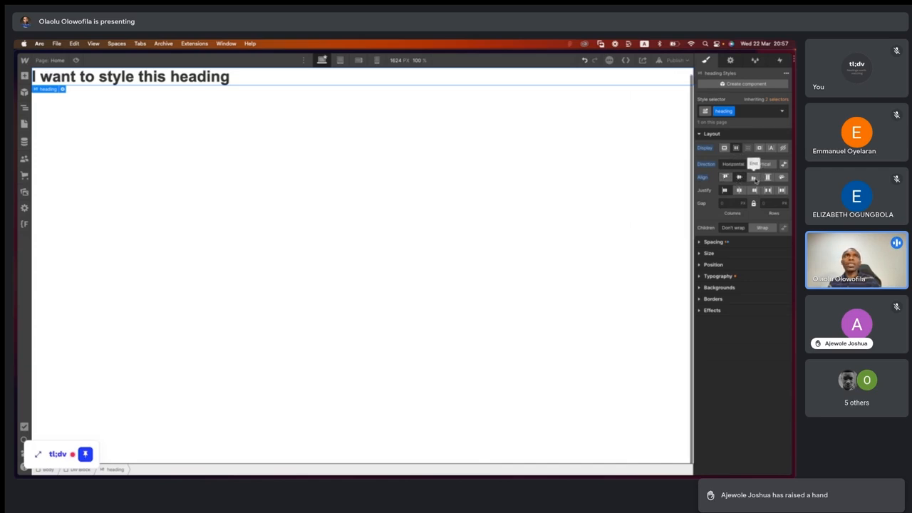
left_click(755, 179)
left_click(769, 180)
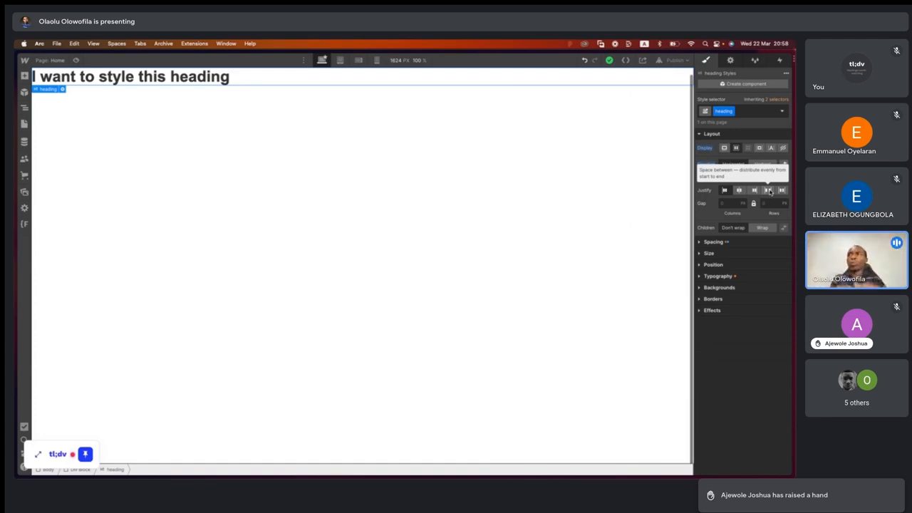
- Try the heading's Center, End, Space between and Space around justification, finishing on Start
left_click(740, 191)
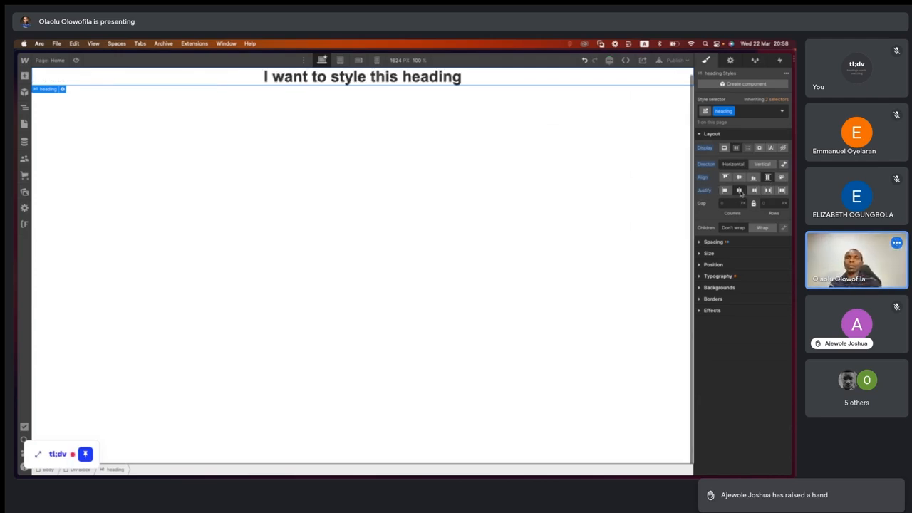
left_click(754, 190)
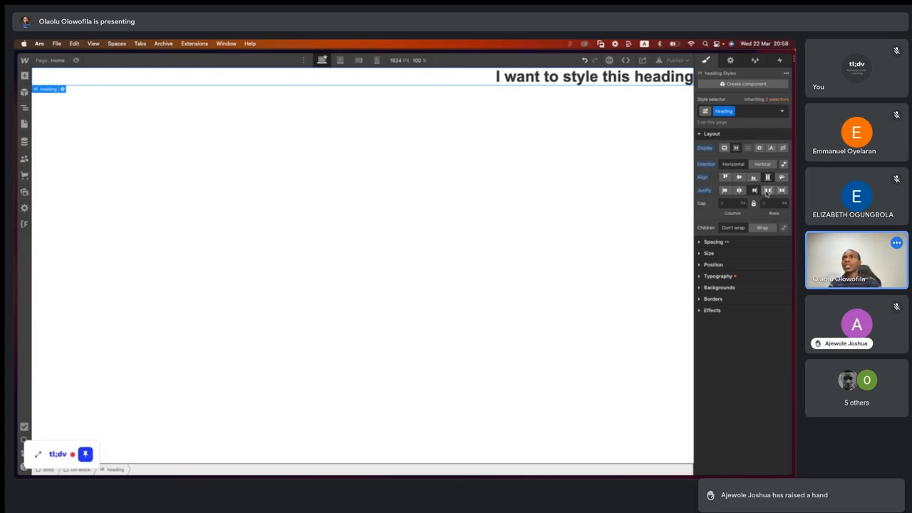
left_click(767, 190)
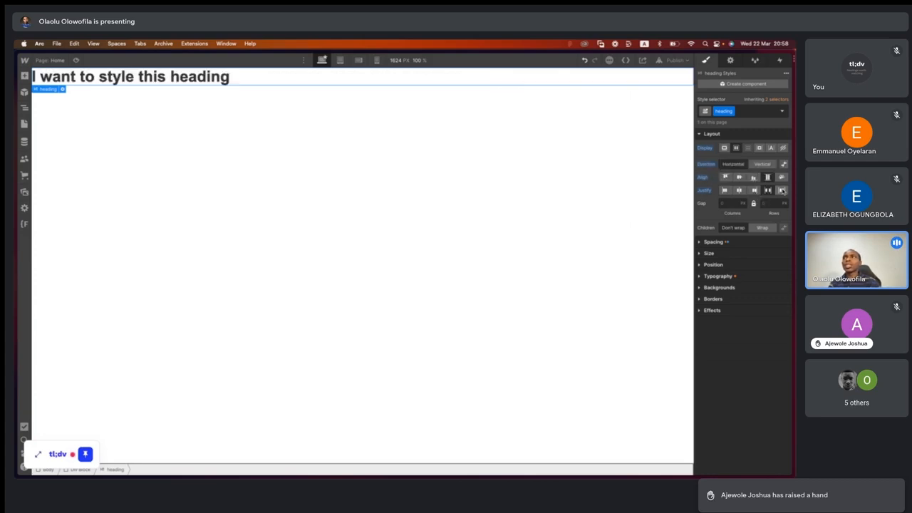
left_click(782, 190)
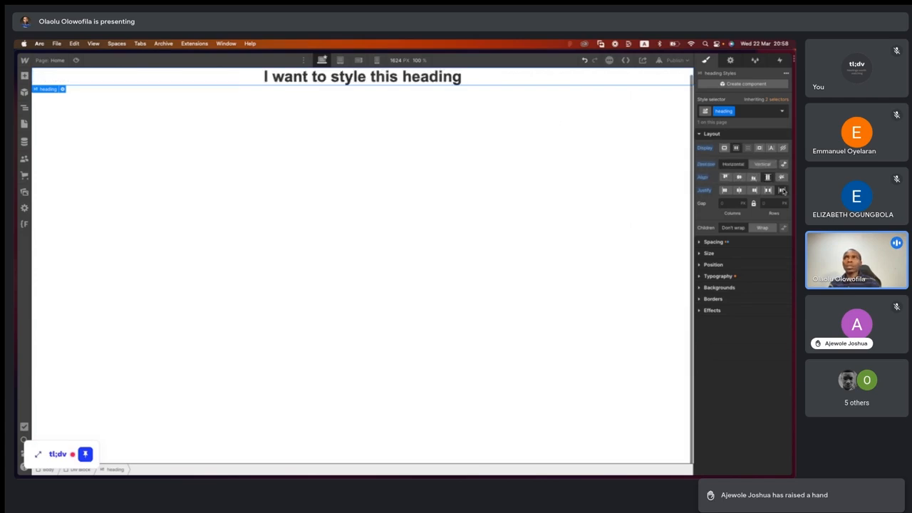
left_click(727, 190)
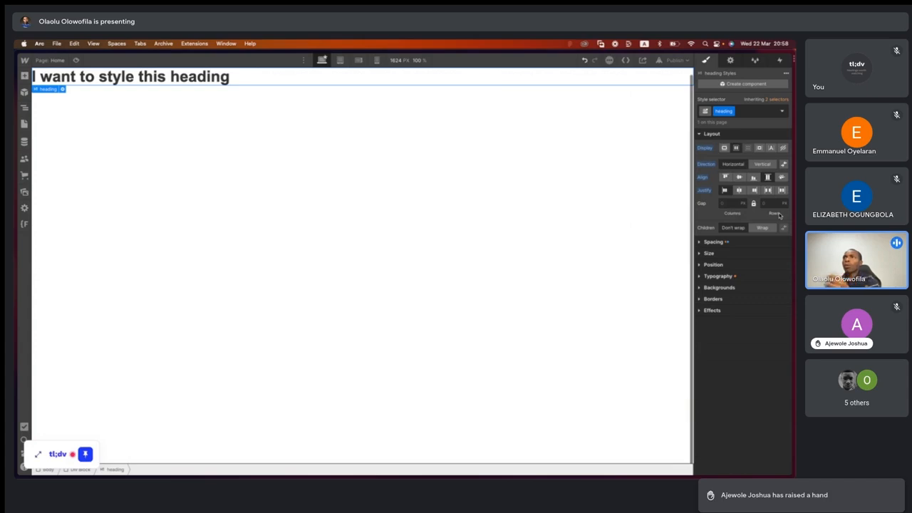
- Set the heading's top margin to 0 and its bottom margin to 157 px in the Spacing settings
left_click(700, 243)
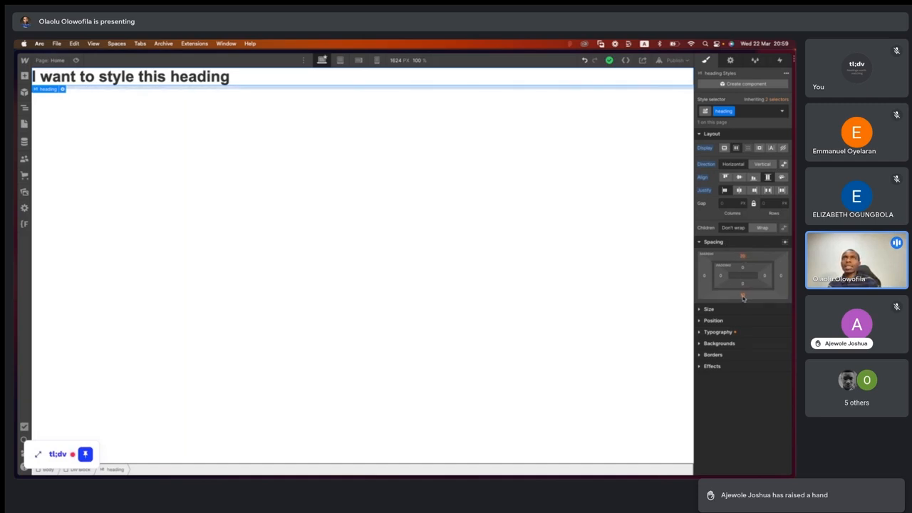
left_click_drag(743, 298, 745, 314)
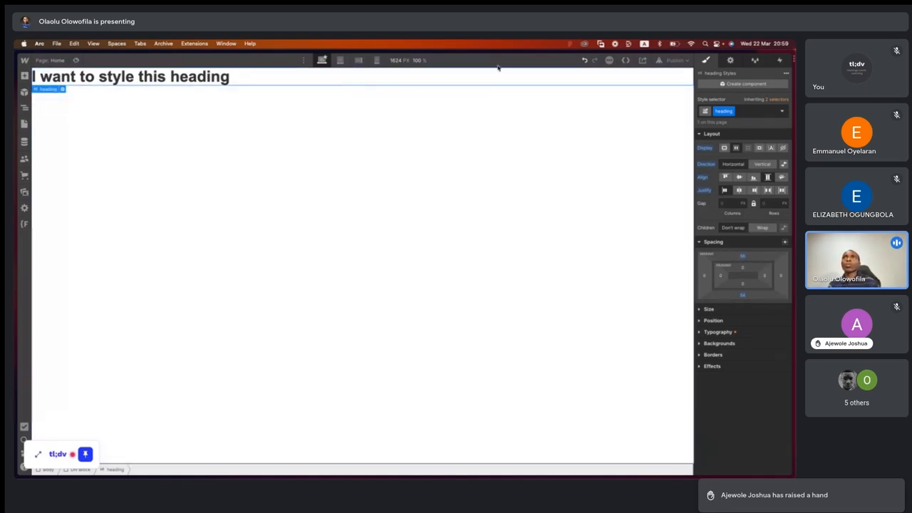
left_click(745, 257)
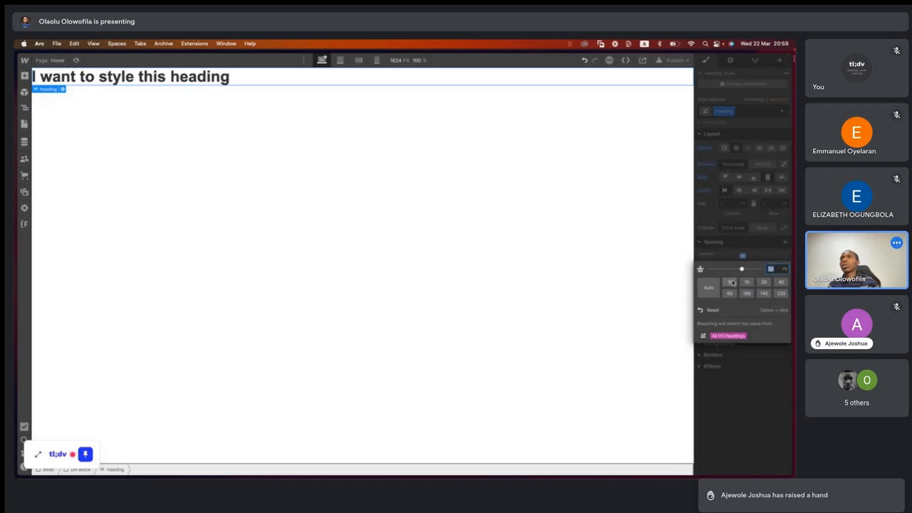
left_click(746, 252)
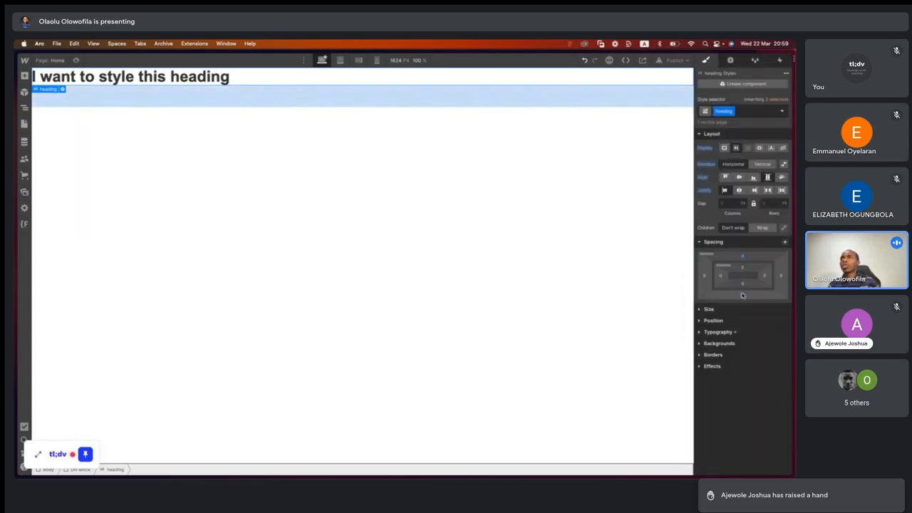
left_click_drag(745, 297, 749, 338)
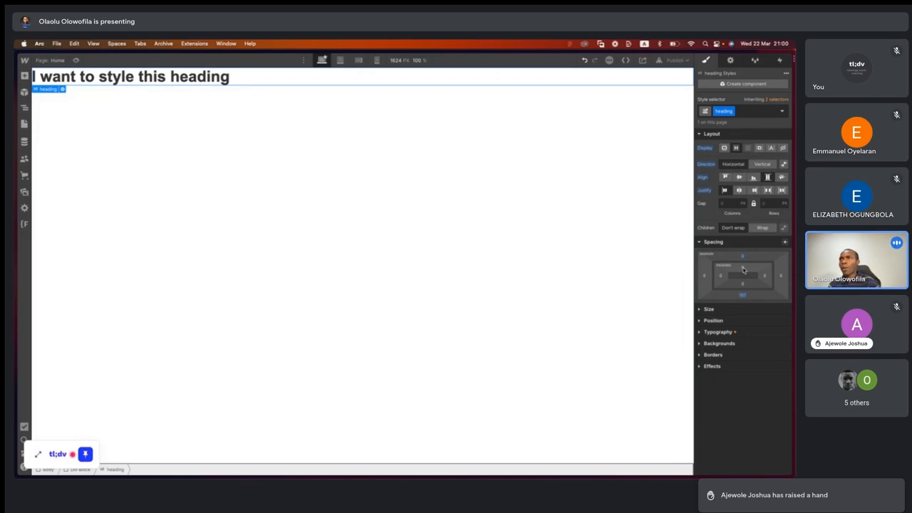
- Give the heading padding of 44 px top and bottom, 127 px left and 112 px right
left_click(743, 270)
left_click(743, 270)
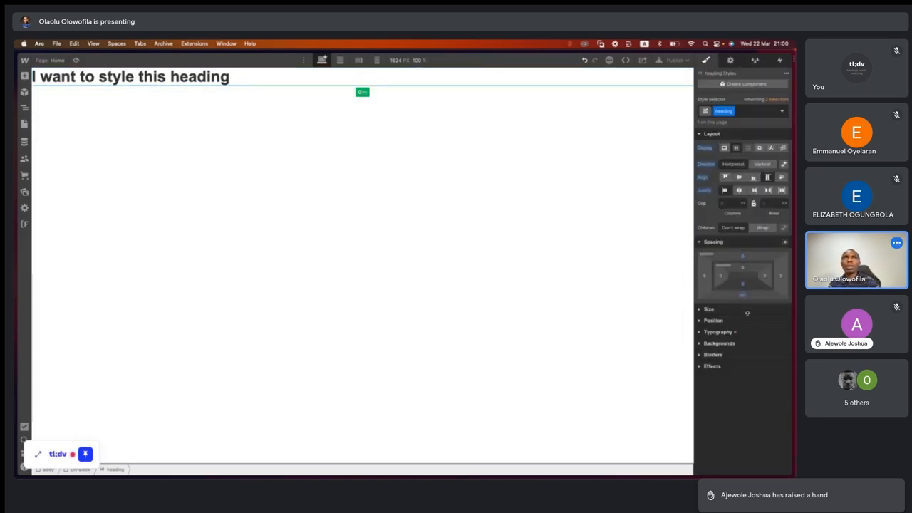
left_click_drag(745, 293, 746, 266)
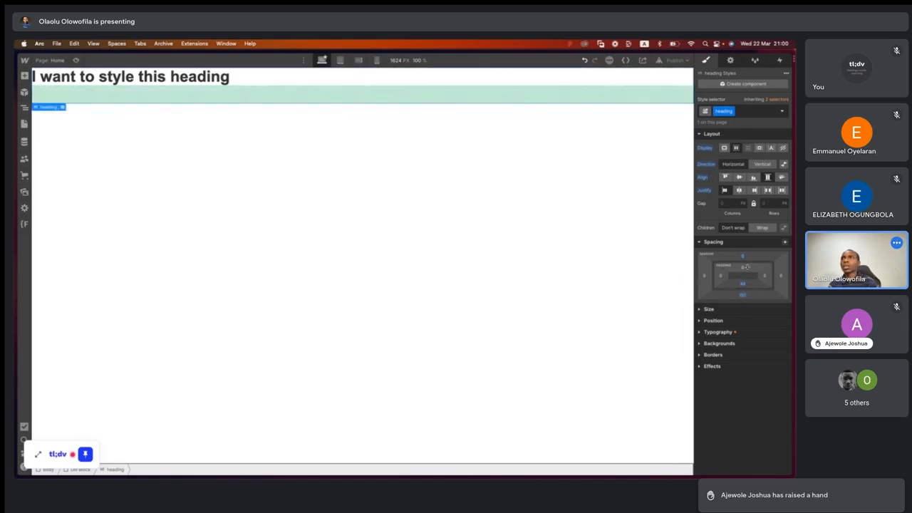
left_click(745, 268)
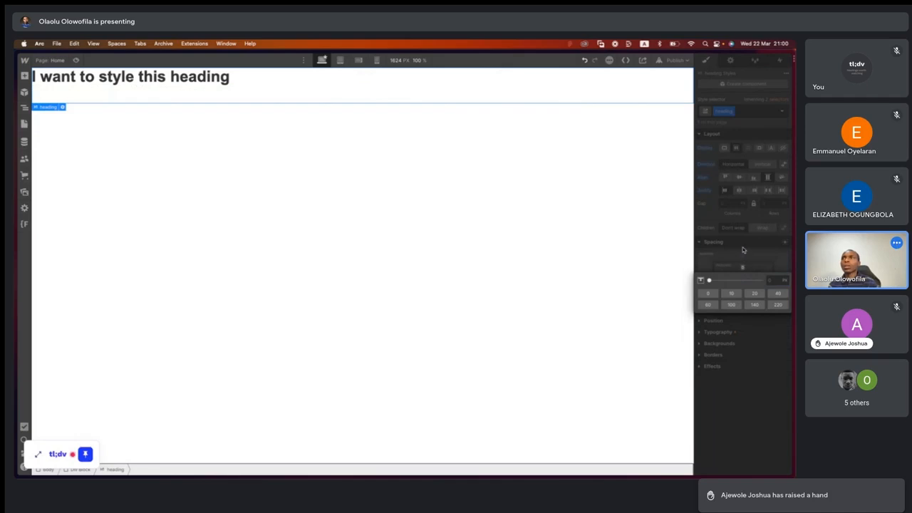
left_click(744, 250)
left_click(745, 255)
left_click(745, 255)
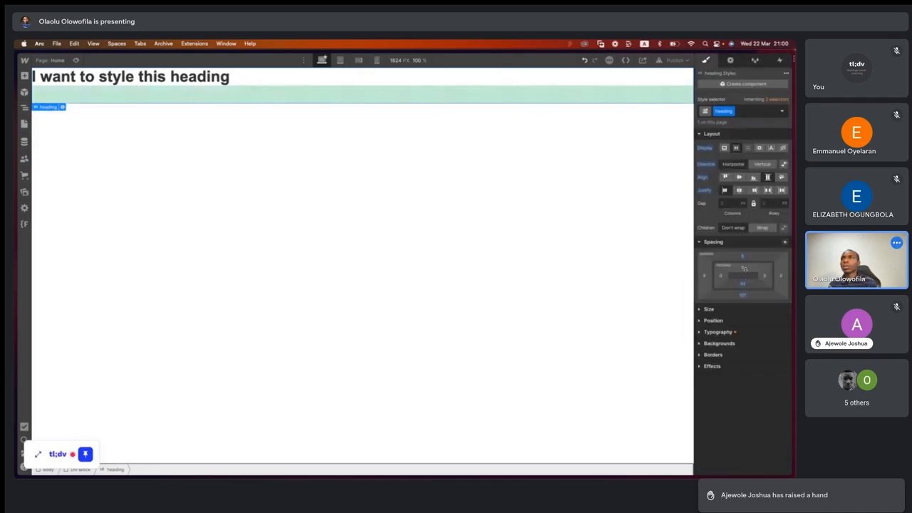
left_click_drag(742, 266, 773, 280)
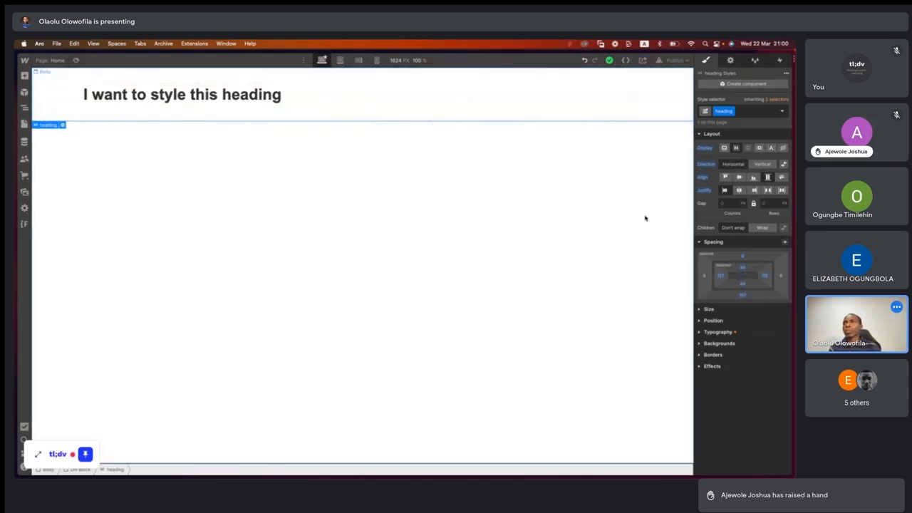
- Expand the heading's Size settings, bring up the width units and set the width to Auto
left_click(700, 243)
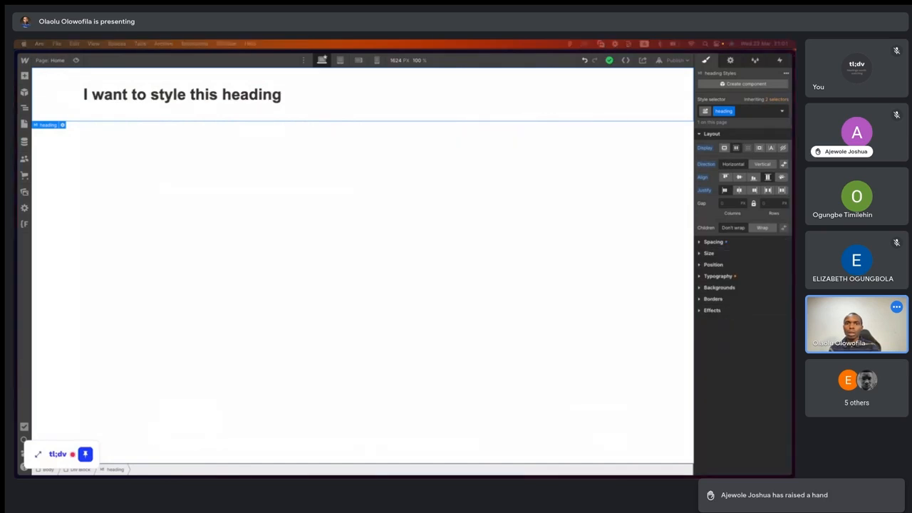
left_click(700, 243)
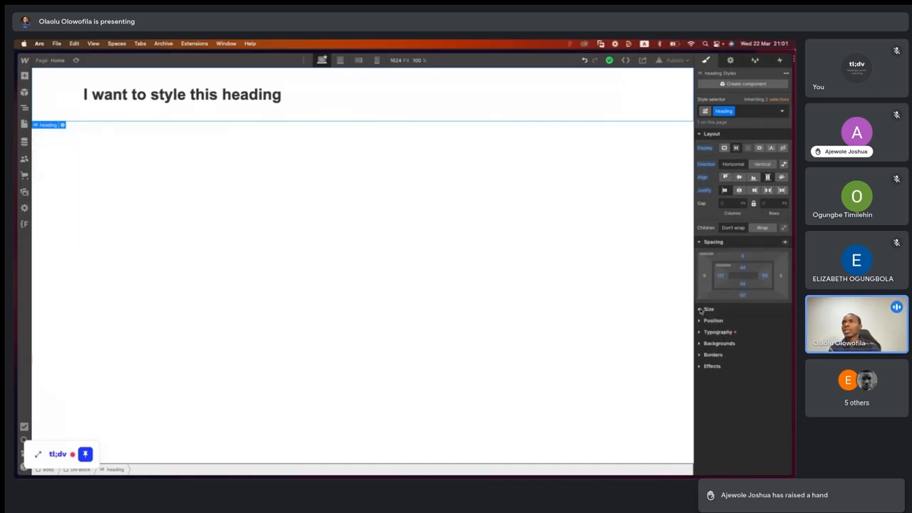
left_click(701, 310)
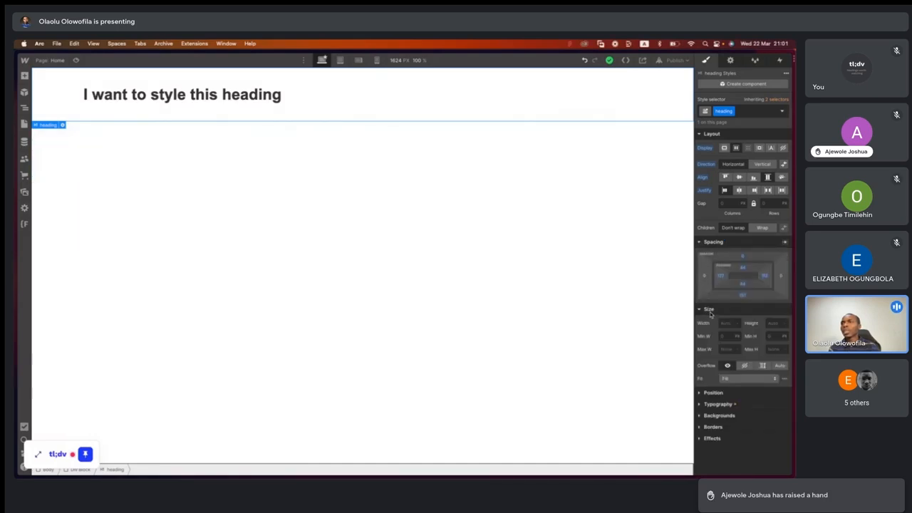
left_click(729, 323)
left_click(713, 327)
scroll(738, 328, "up", 4)
scroll(755, 334, "up", 5)
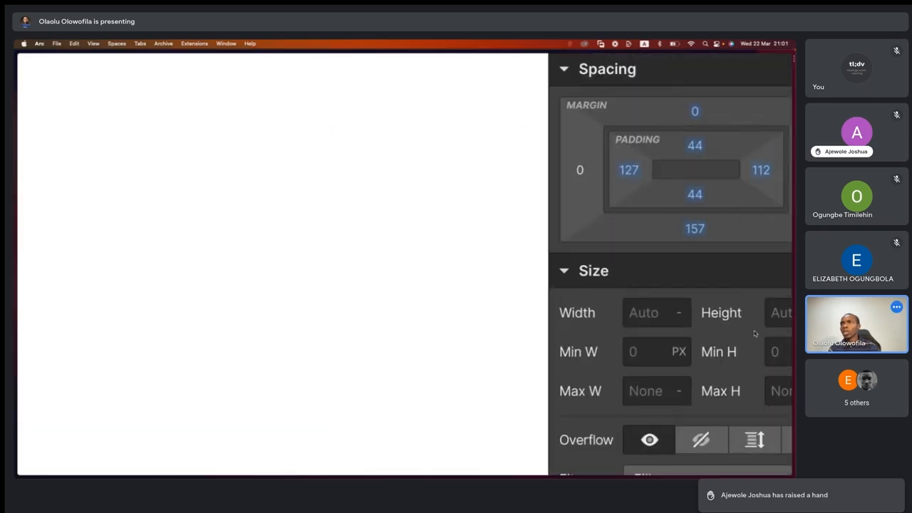
left_click(679, 313)
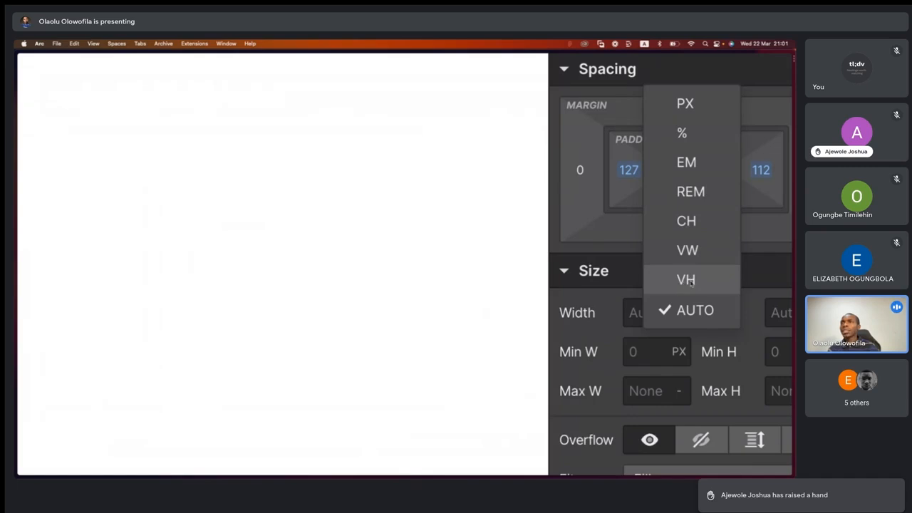
left_click(688, 307)
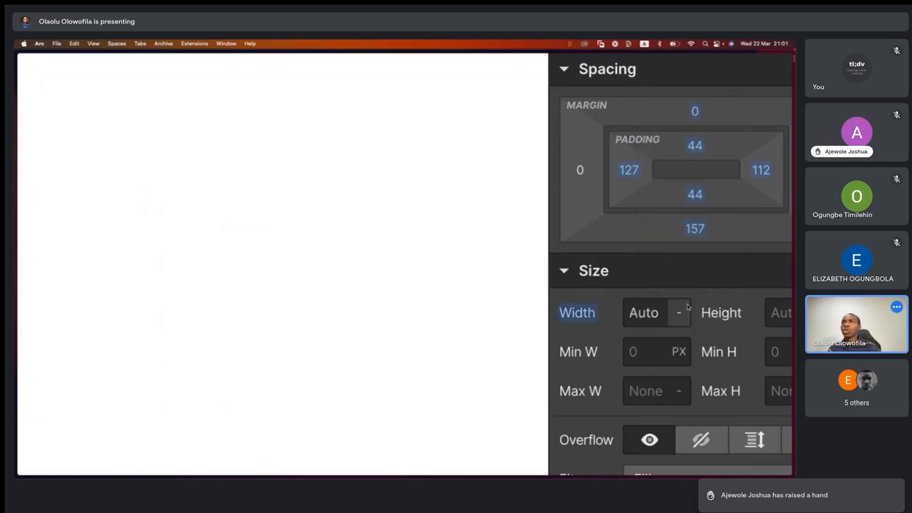
- Set the heading's width to 100 px
scroll(688, 308, "down", 5)
left_click(731, 323)
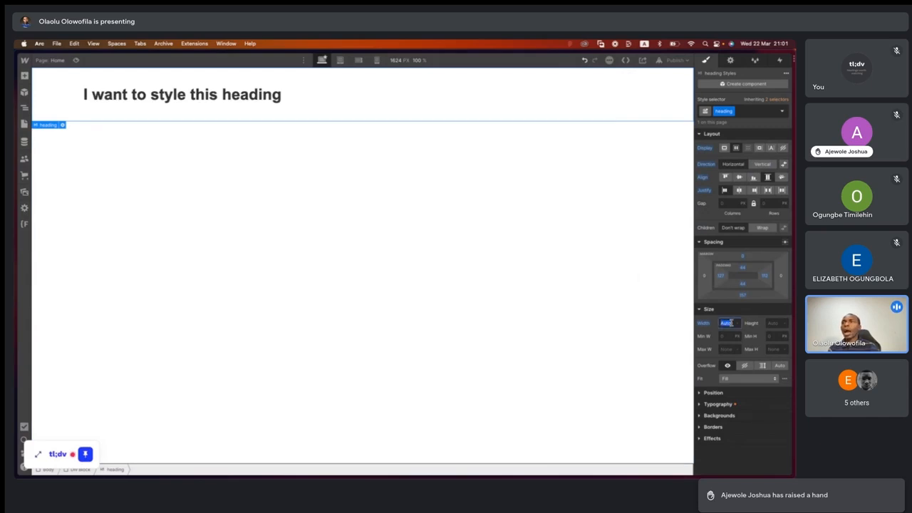
type("100px")
key("Return")
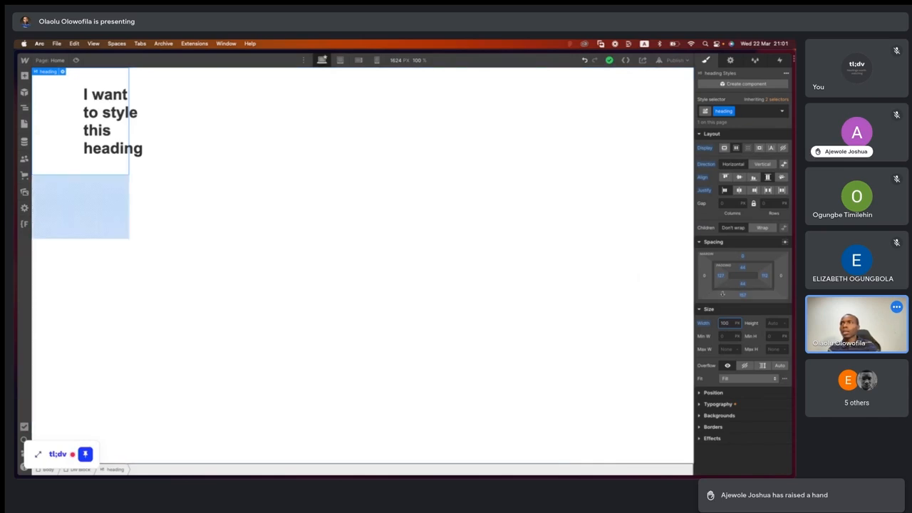
- Set the heading's height to 100 px
left_click(775, 322)
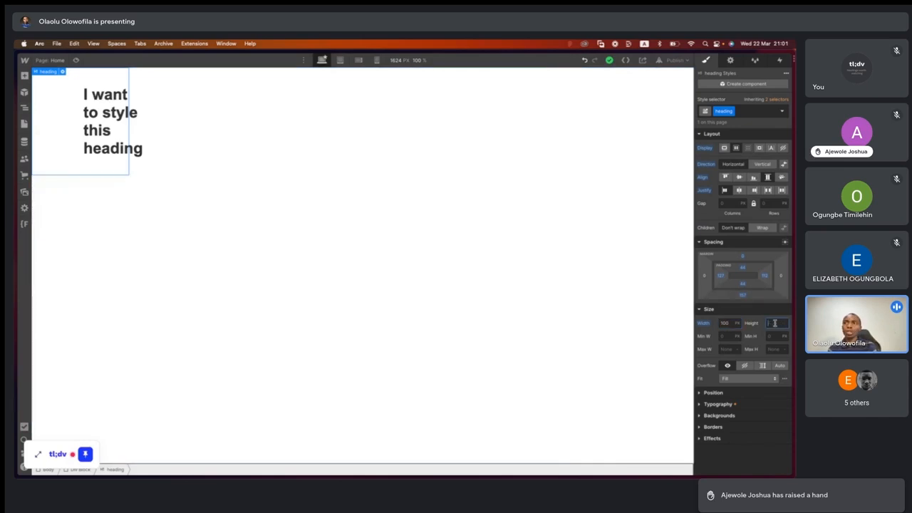
key("Return")
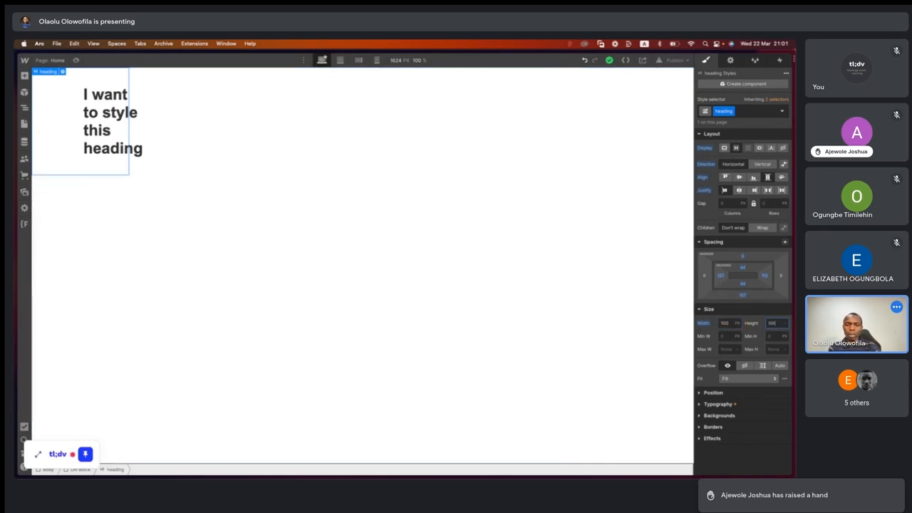
type("x")
key("Return")
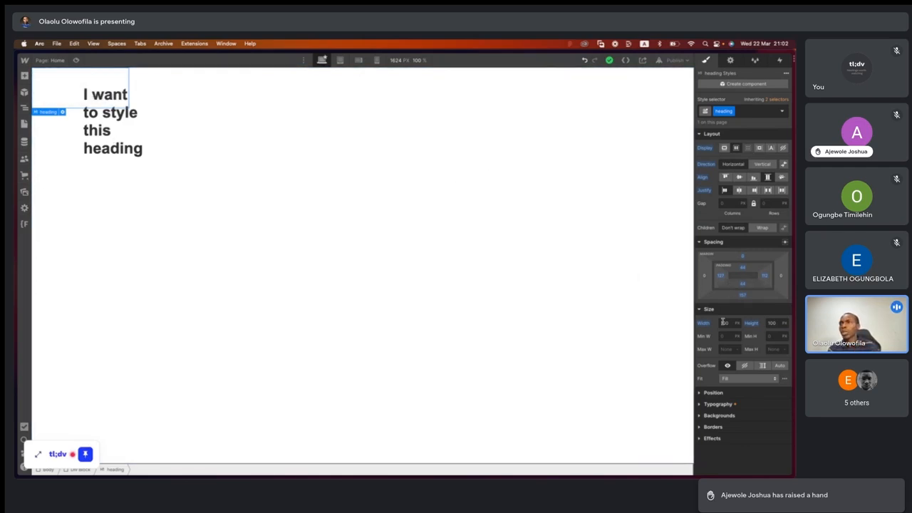
- Set both the height and the width of the heading back to Auto
left_click(783, 323)
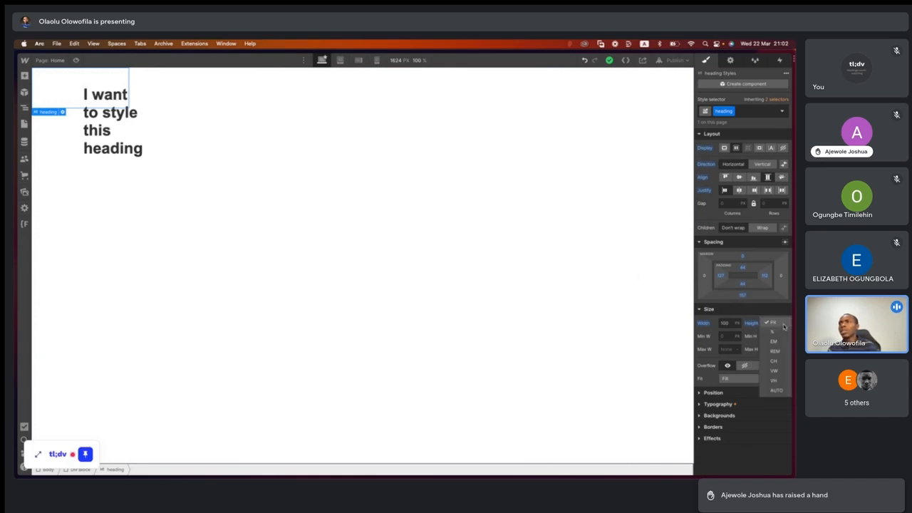
left_click(781, 393)
left_click(738, 322)
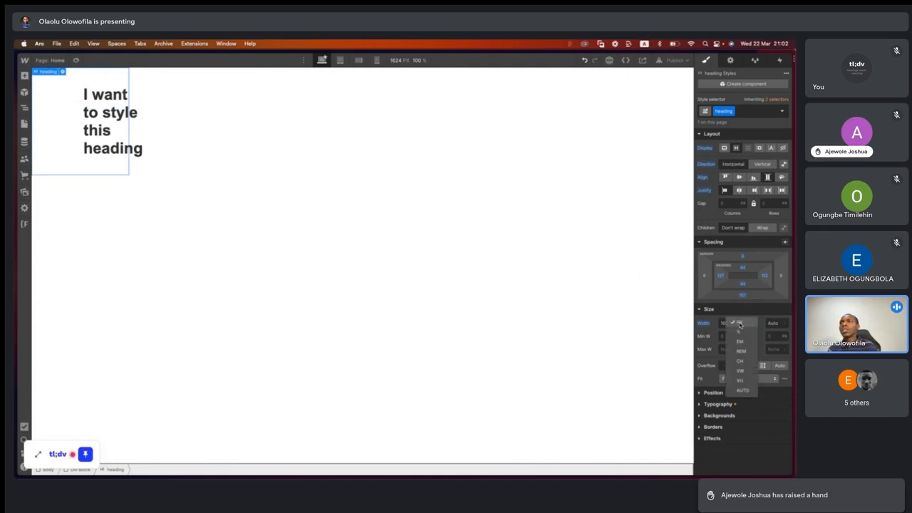
left_click(744, 392)
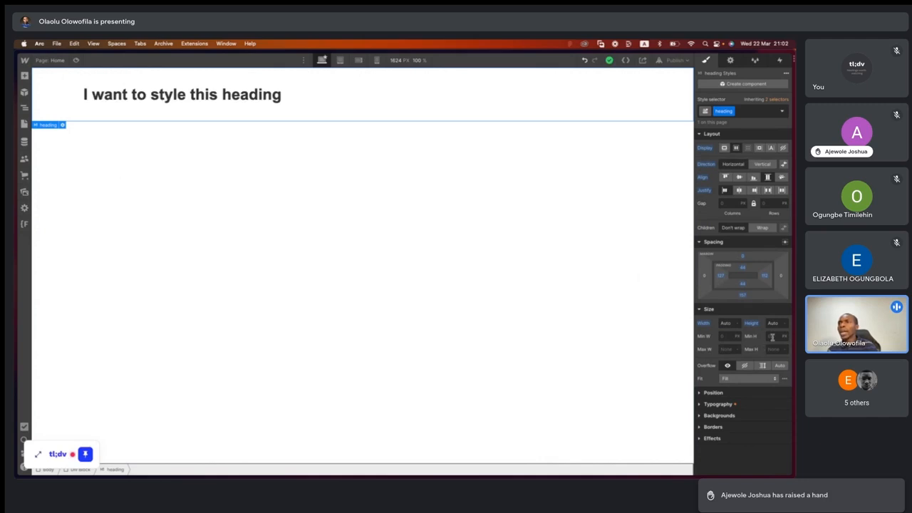
- Set the heading's maximum width to 1920 px
left_click(724, 349)
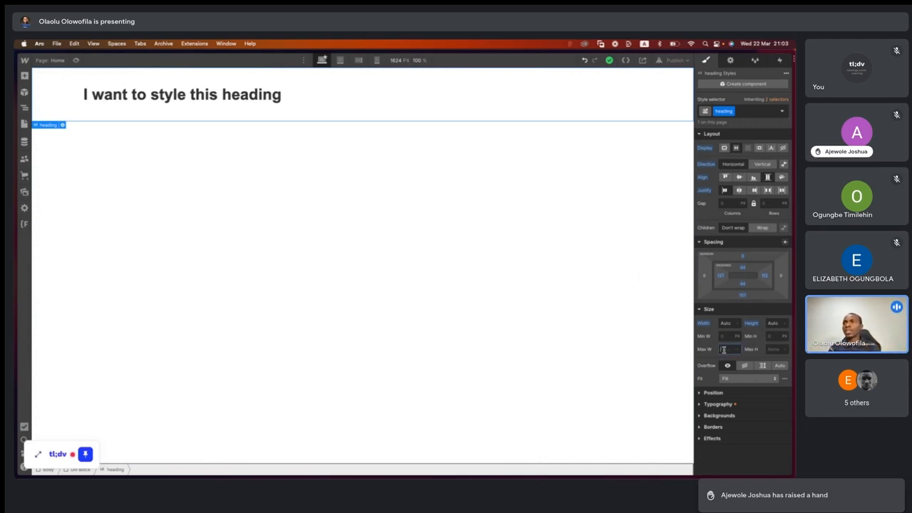
left_click(737, 354)
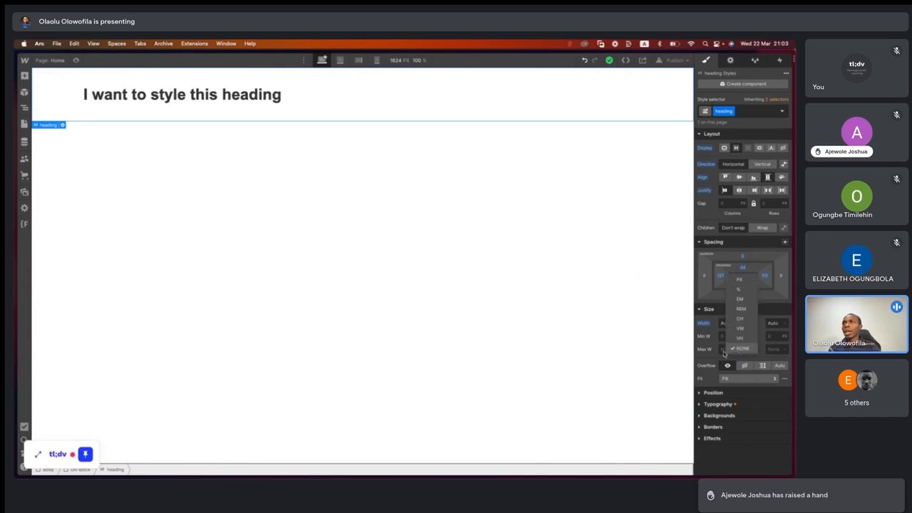
left_click(722, 350)
type("1920")
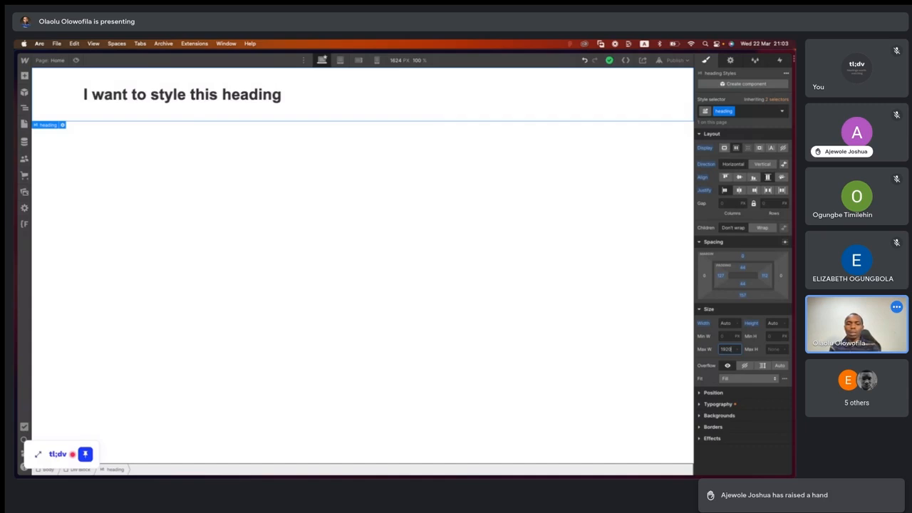
key("Return")
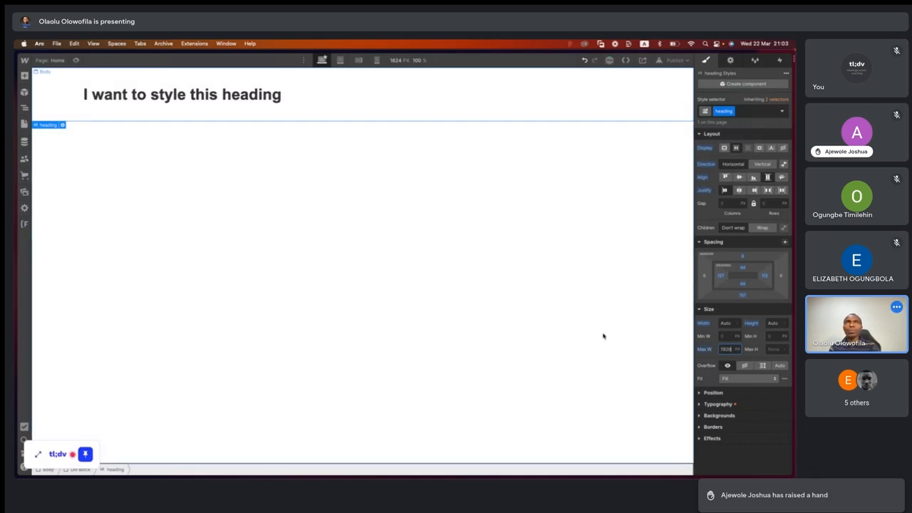
- Reset the heading's maximum width, width and height so that none of these size properties is set on the class
left_click(703, 349)
left_click(713, 363)
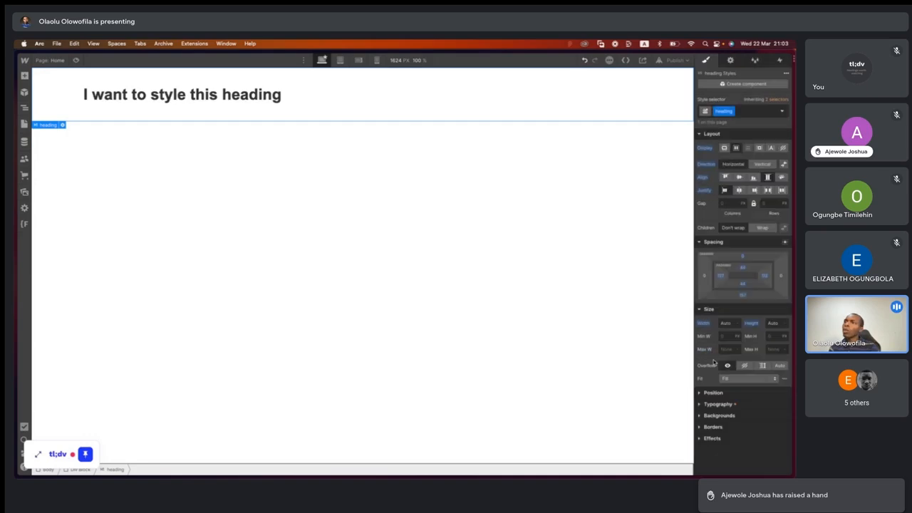
left_click(703, 323)
left_click(712, 334)
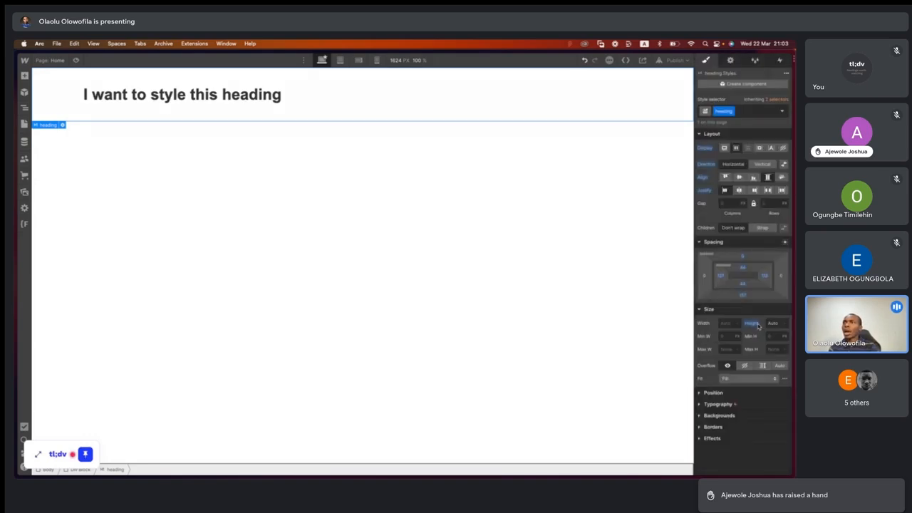
left_click(756, 323)
left_click(736, 336)
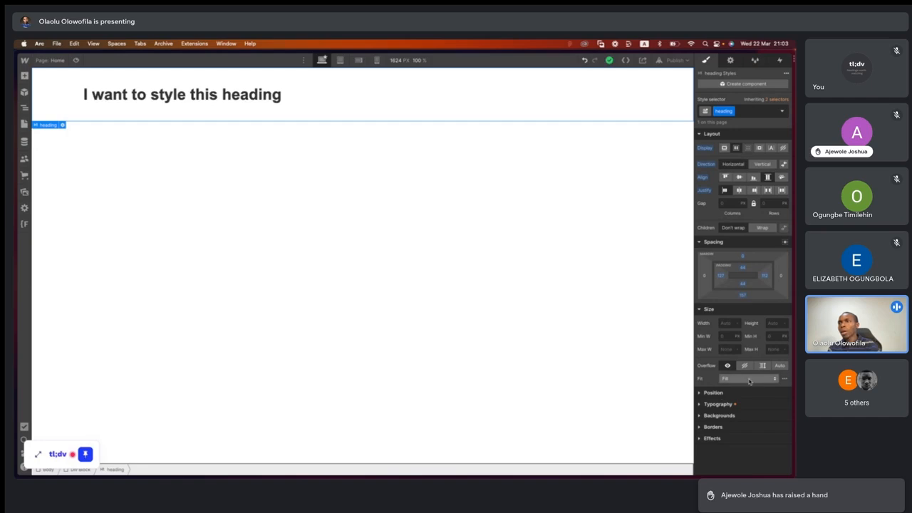
- Collapse the heading's Size settings in favour of its Position settings, and switch to the Webflow Class Template file in Figma
left_click(701, 309)
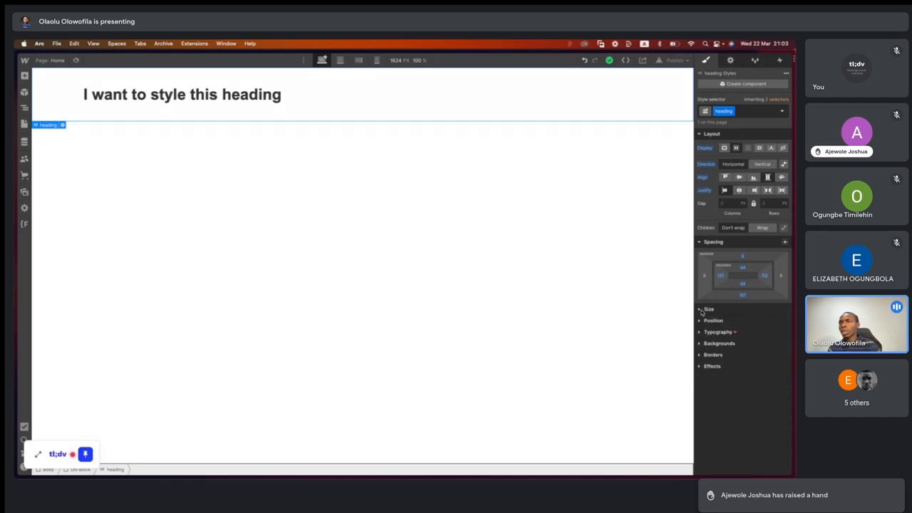
left_click(699, 321)
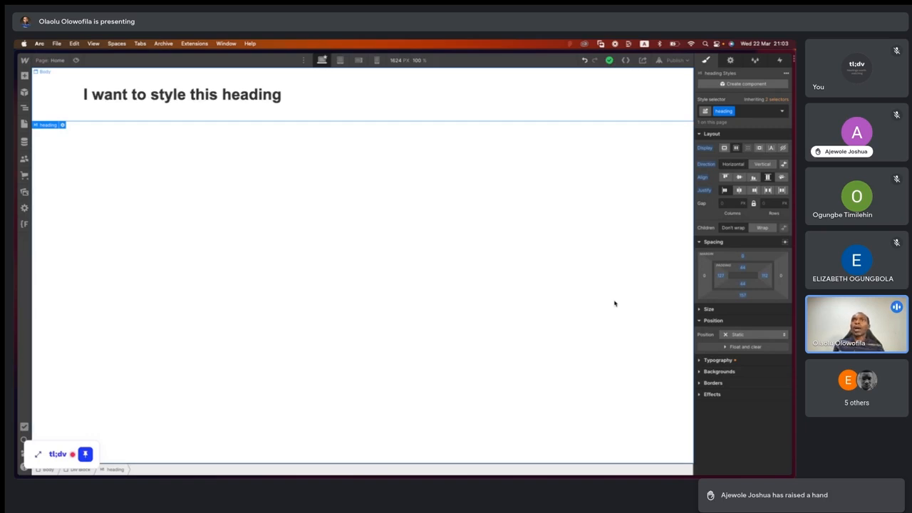
key("super+Tab")
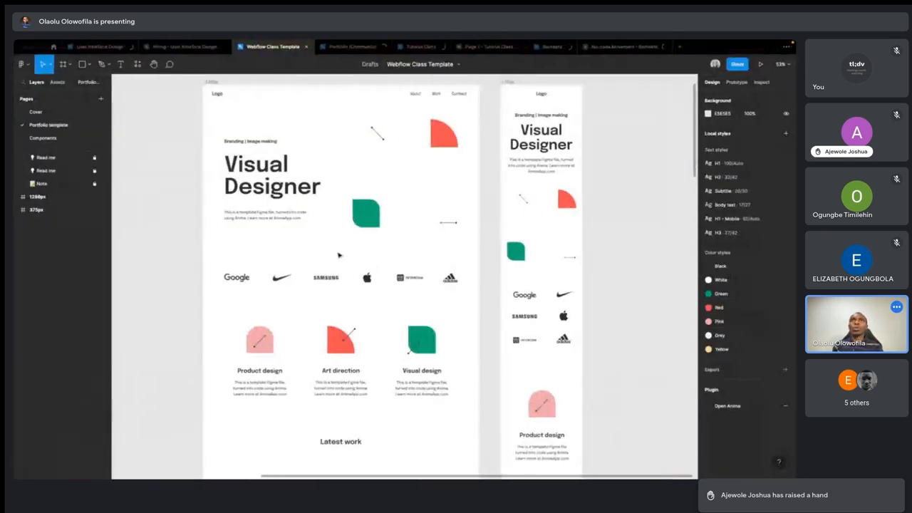
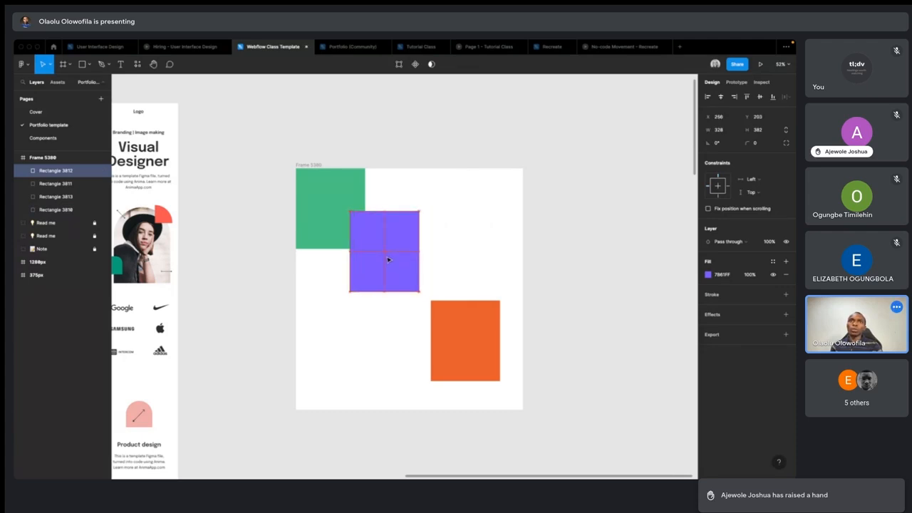
- Place the purple rectangle directly above the orange one, at about X 640, Y 203 in the frame
left_click_drag(461, 260, 467, 259)
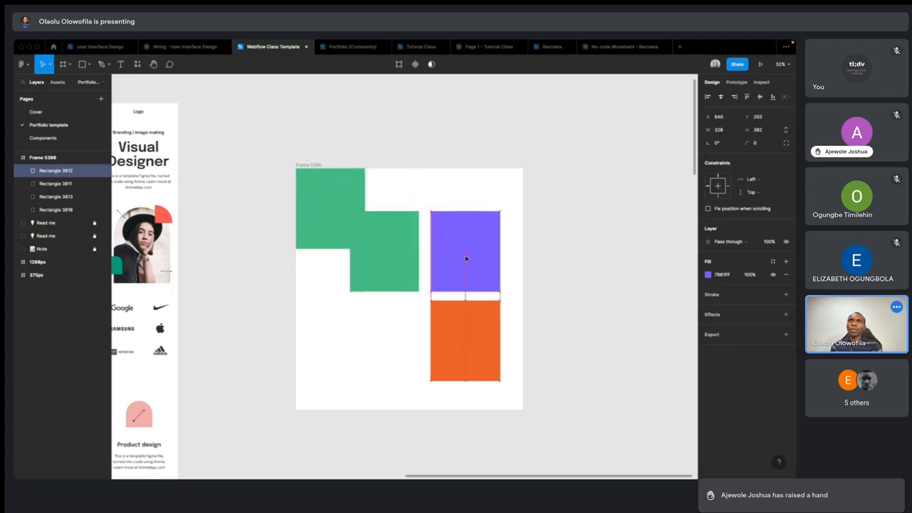
left_click(379, 257)
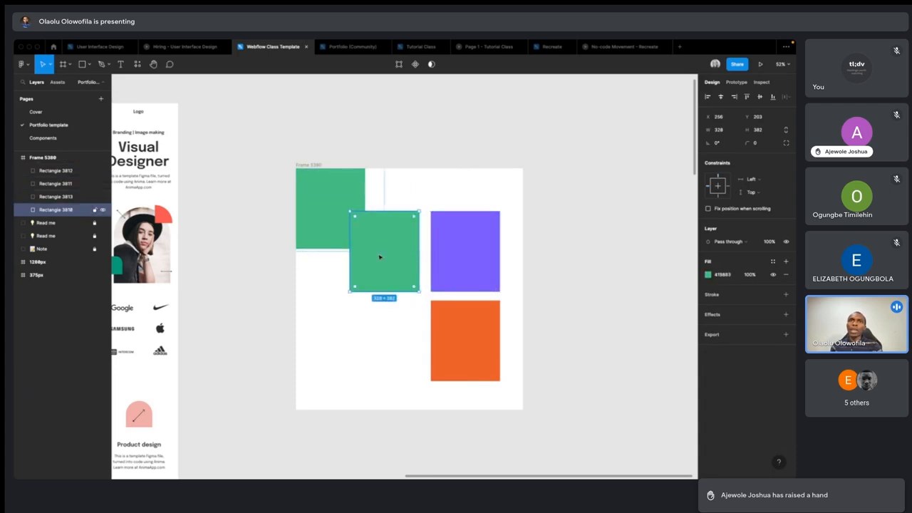
left_click(321, 196)
left_click(401, 269)
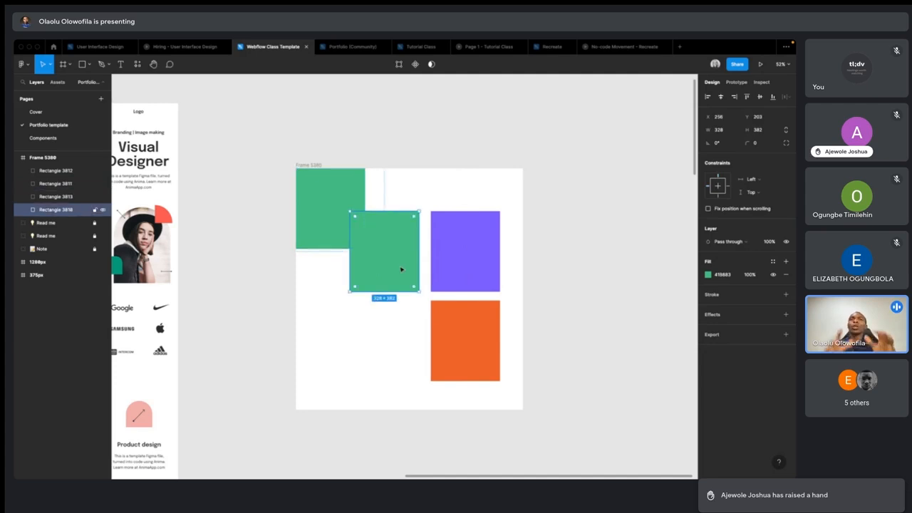
left_click(460, 258)
- Switch to Webflow and set the heading's position to Absolute
key("ctrl+Left")
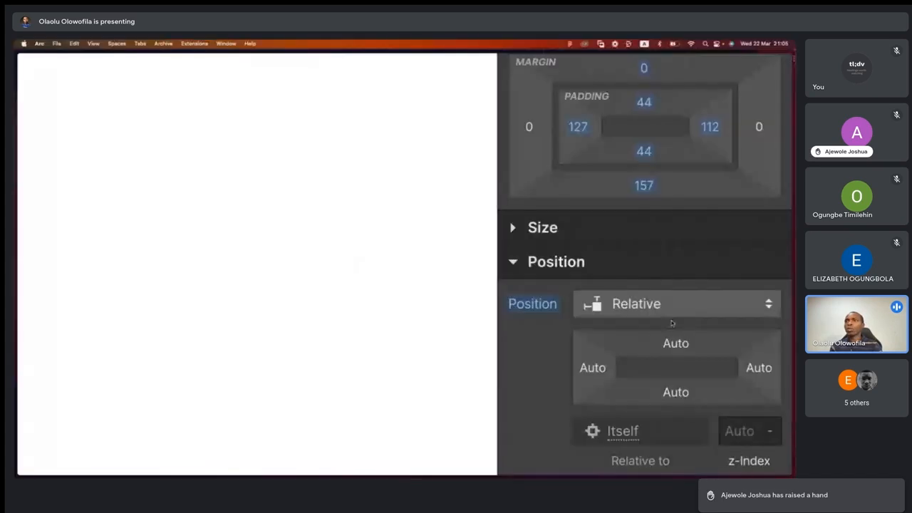
left_click(663, 304)
left_click(636, 333)
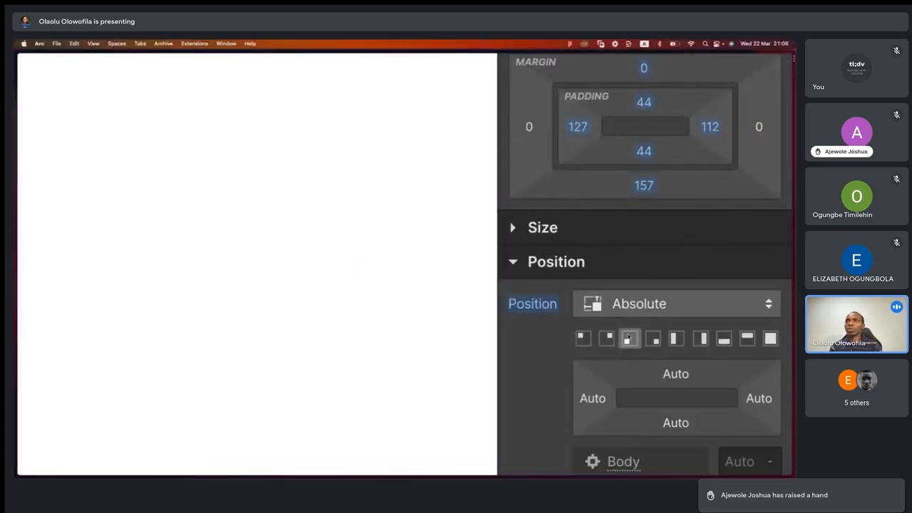
- In the Figma file, delete the green rectangle in the frame's upper-left corner and move the remaining green one there, at X 0, Y 0
key("ctrl+Right")
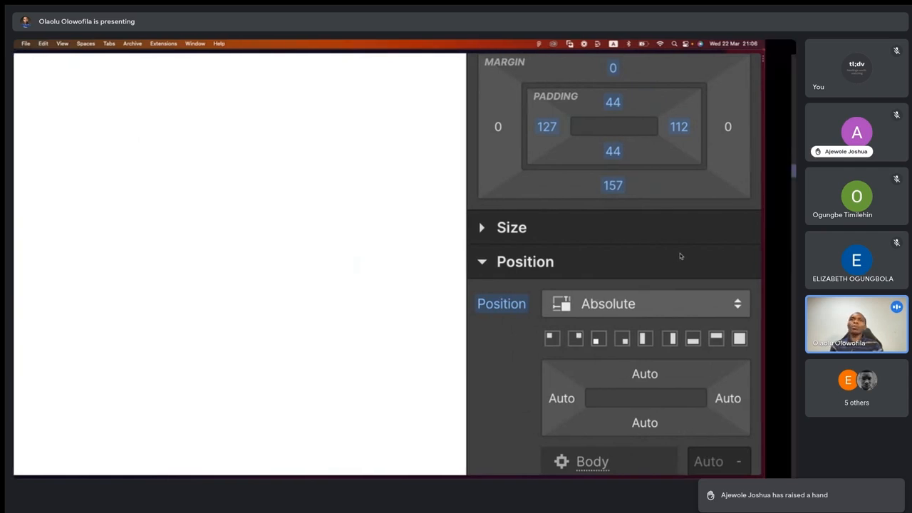
left_click(385, 251)
left_click(326, 212)
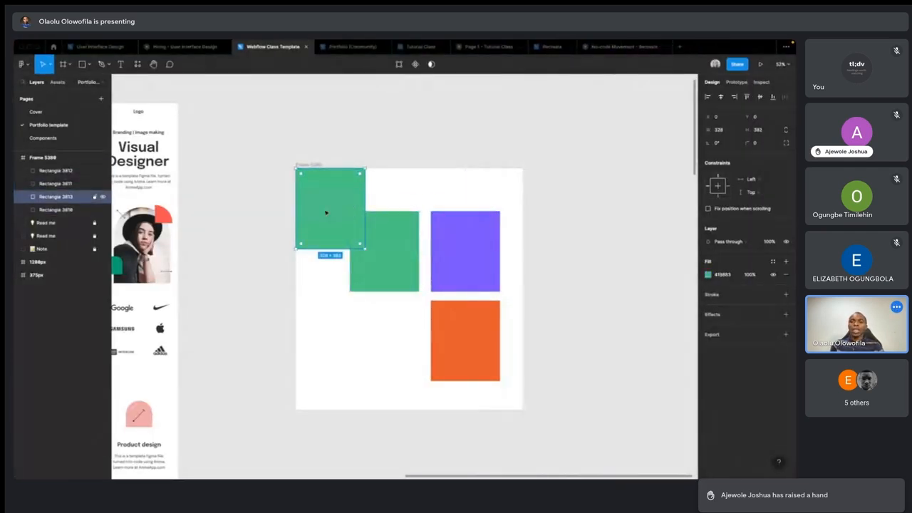
key("Delete")
left_click(397, 246)
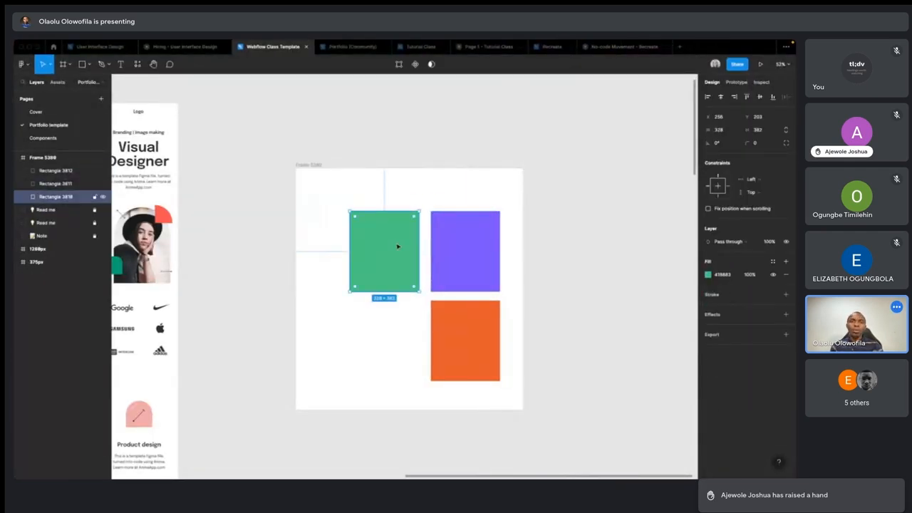
left_click_drag(398, 247, 344, 202)
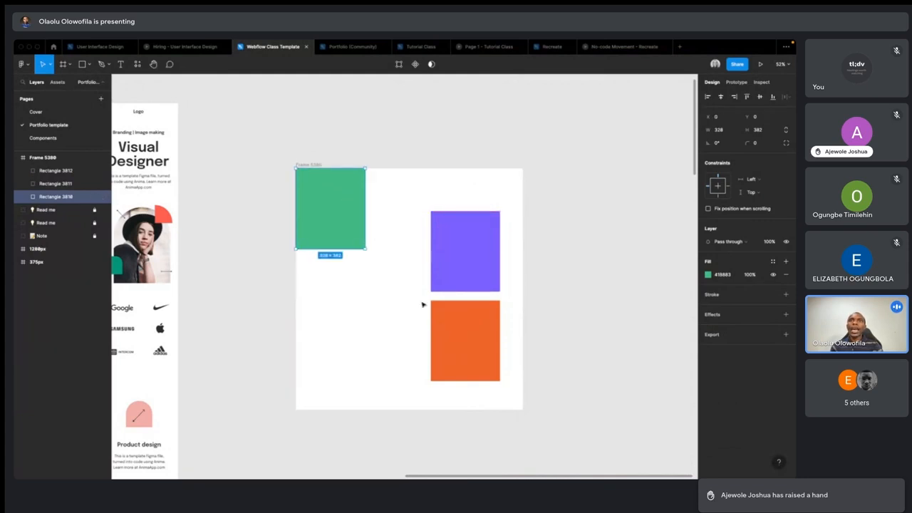
left_click(389, 260)
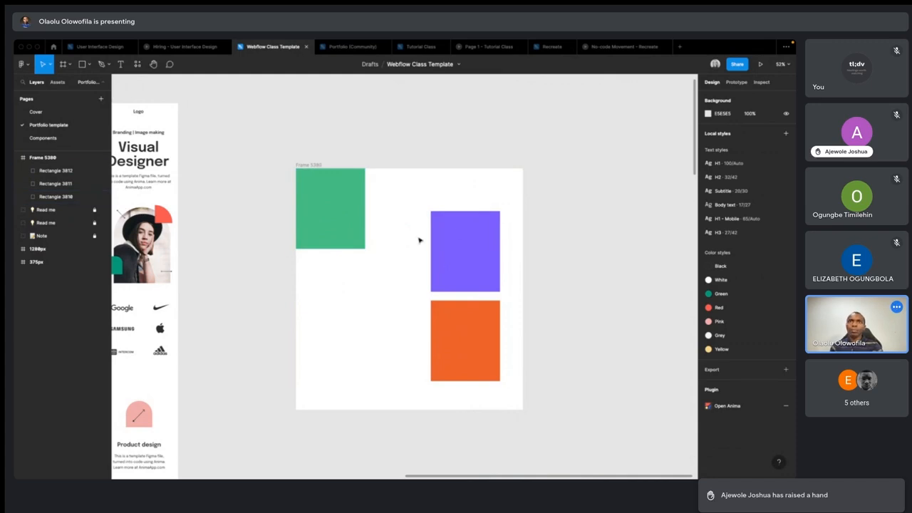
- Return to Webflow and change the heading's position to Fixed
key("ctrl+Left")
left_click(625, 303)
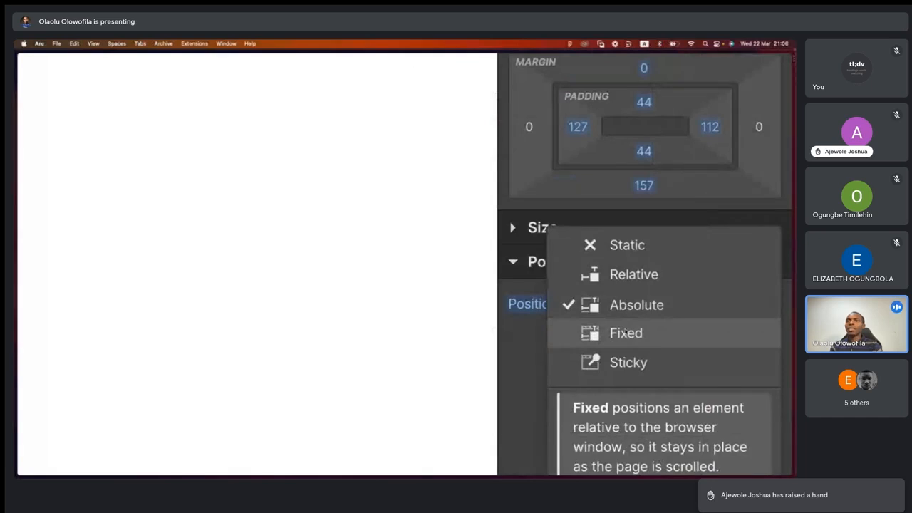
left_click(625, 332)
- In the Figma file, resize the green rectangle into a full-width bar of about 1077 × 100 along the frame's upper edge
key("ctrl+Right")
left_click(336, 198)
left_click_drag(365, 198, 523, 196)
left_click_drag(395, 244, 395, 190)
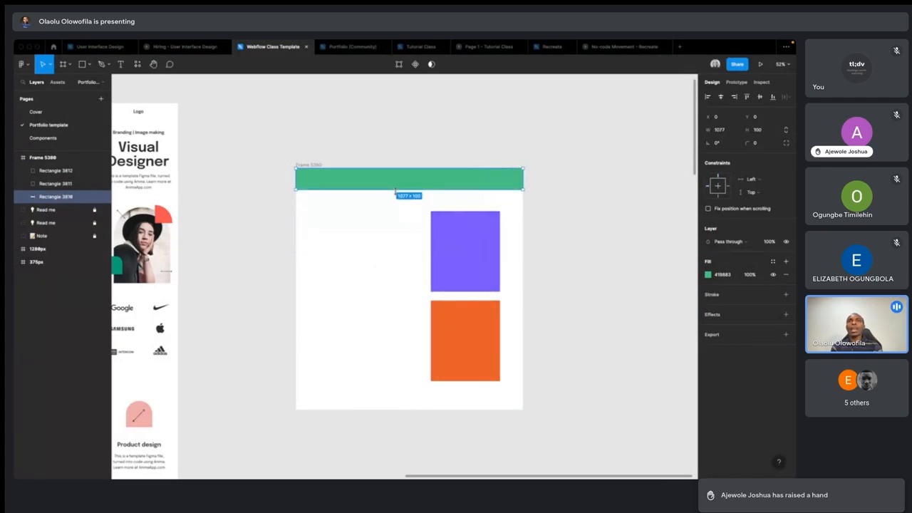
scroll(399, 238, "down", 3)
scroll(399, 238, "up", 3)
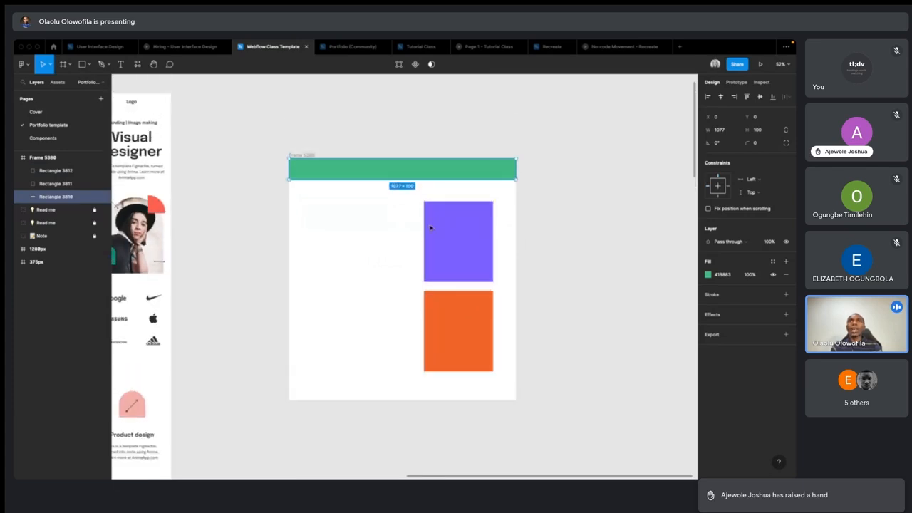
key("Escape")
left_click(414, 167)
- Back in Webflow, set the heading's position to Sticky
key("ctrl+Left")
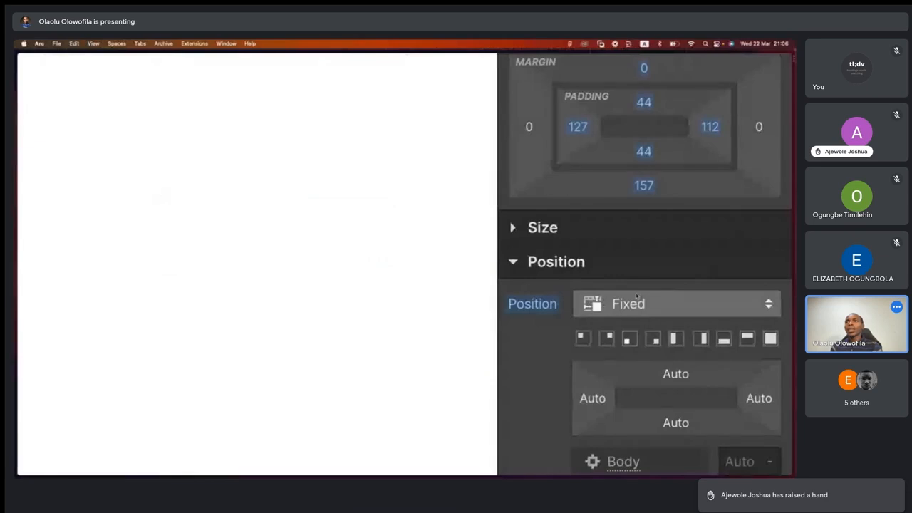
left_click(696, 307)
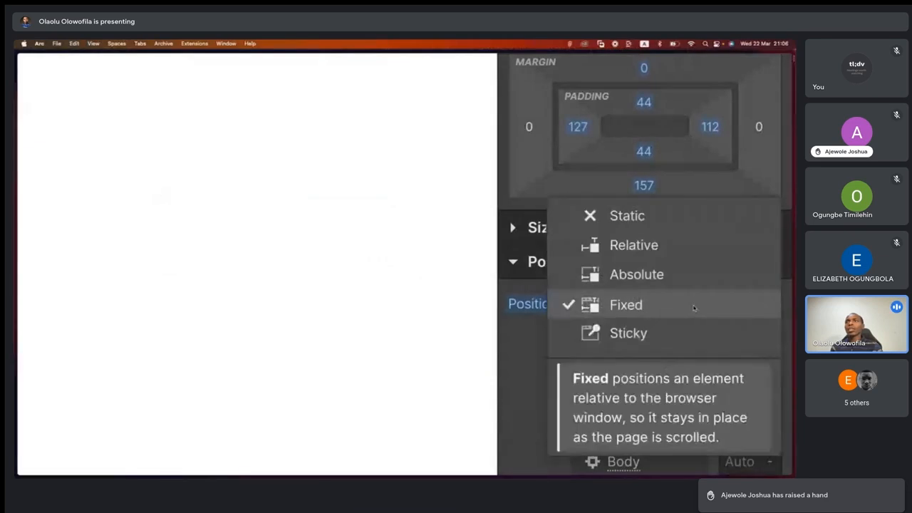
left_click(643, 333)
- In the Figma file, duplicate the green bar straight down to about Y 344, behind the purple rectangle
key("ctrl+Right")
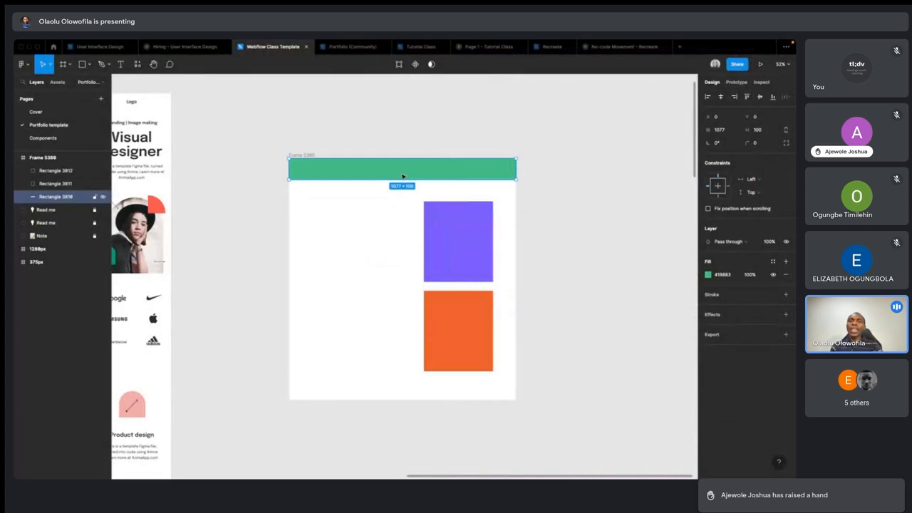
left_click_drag(403, 176, 401, 248)
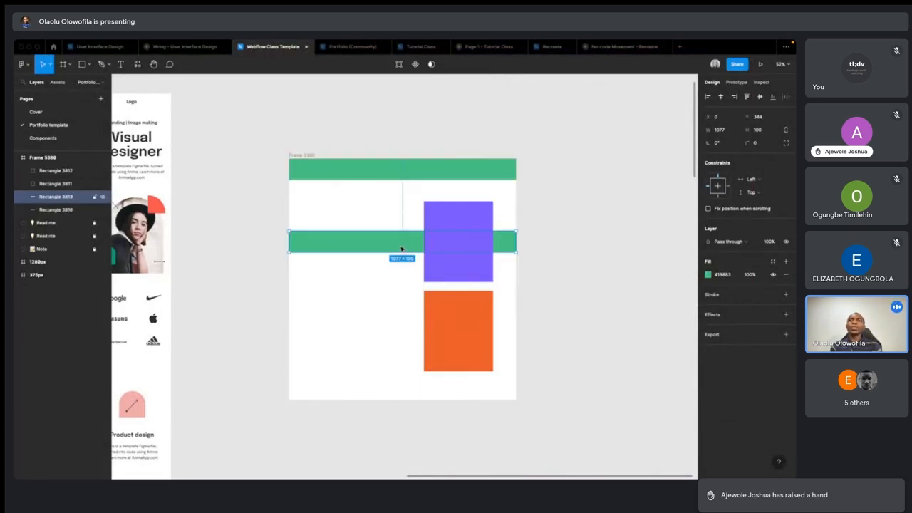
left_click(390, 207)
left_click(388, 165)
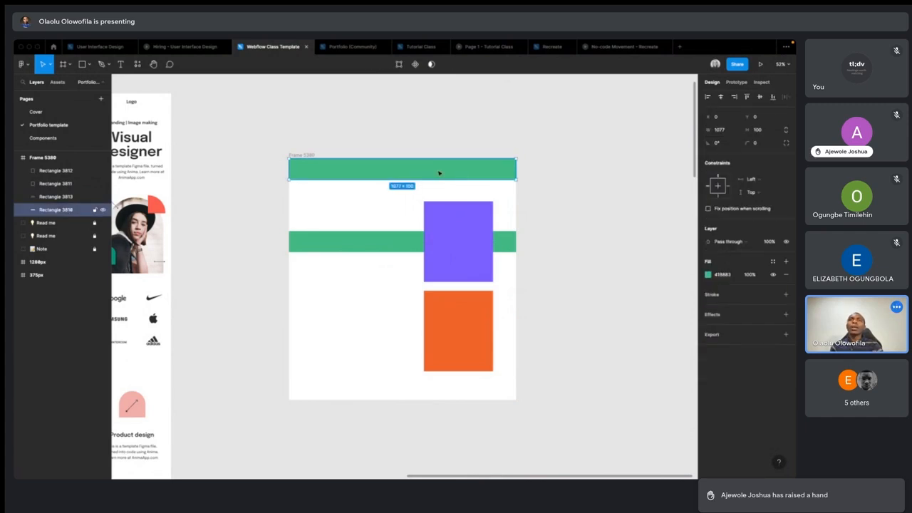
left_click(433, 135)
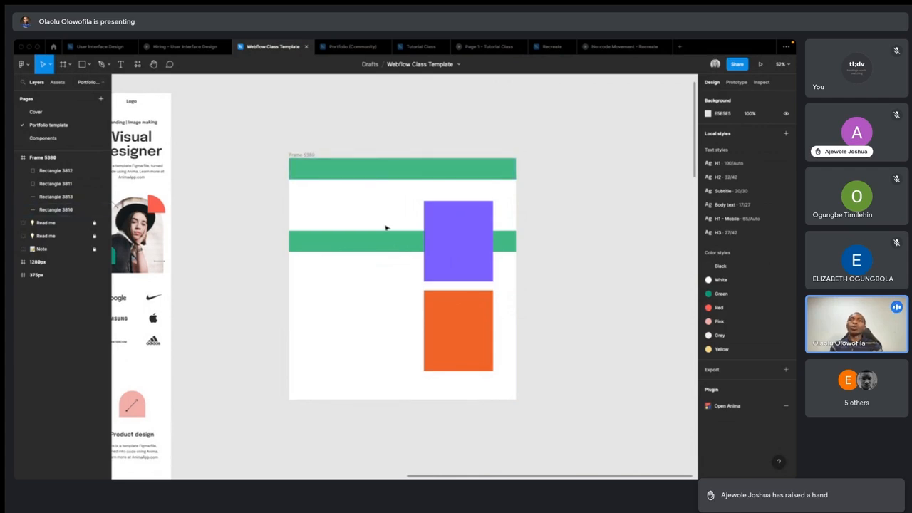
- Move the lower green bar down behind the orange rectangle, to about Y 617
scroll(385, 228, "down", 3)
scroll(385, 228, "down", 2)
scroll(386, 225, "up", 3)
left_click(417, 116)
left_click(402, 168)
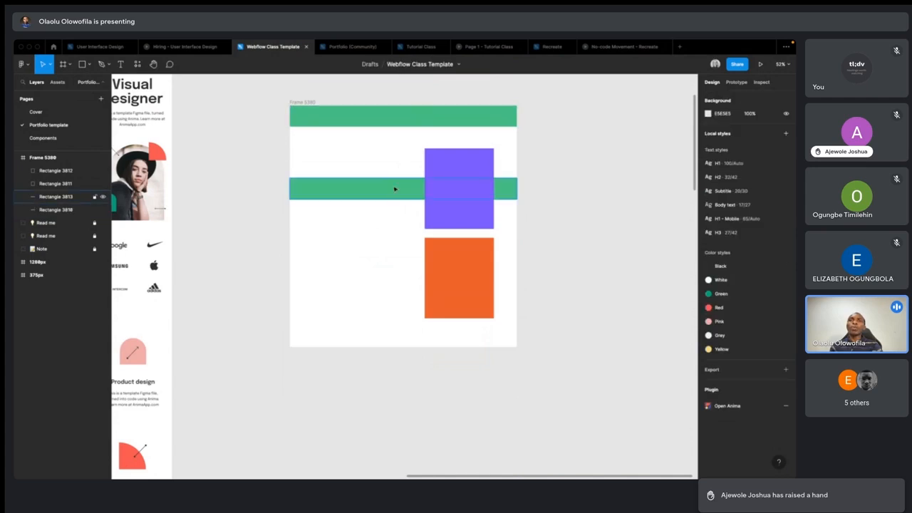
left_click(395, 188)
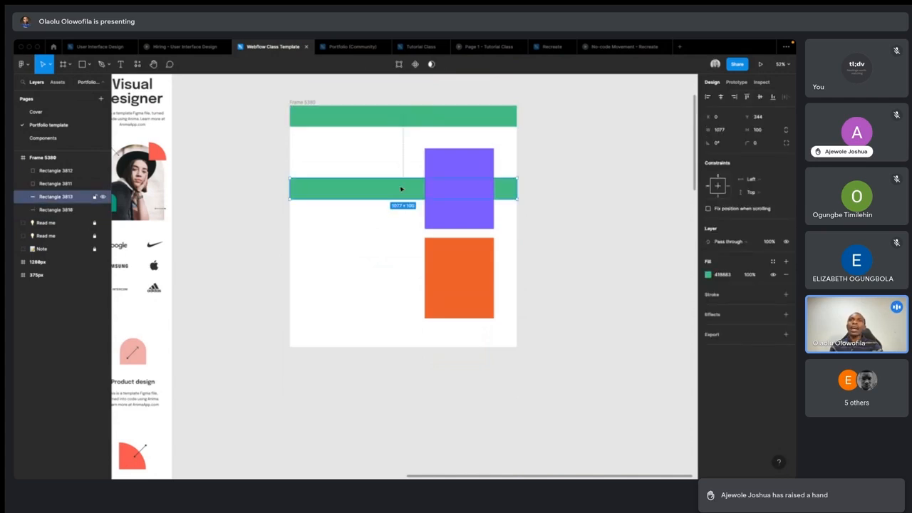
left_click_drag(401, 189, 402, 246)
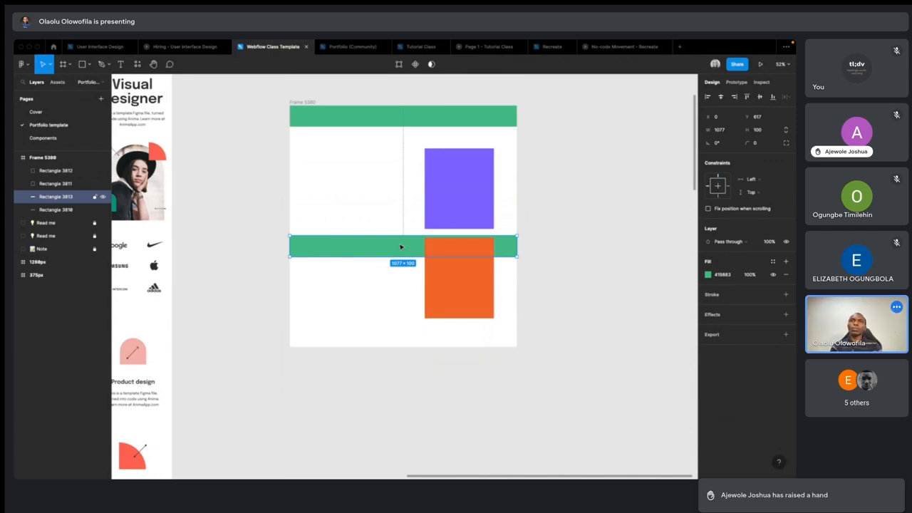
scroll(400, 247, "down", 3)
- Switch to Webflow and read the z-index explanation in the heading's Position settings
key("ctrl+Left")
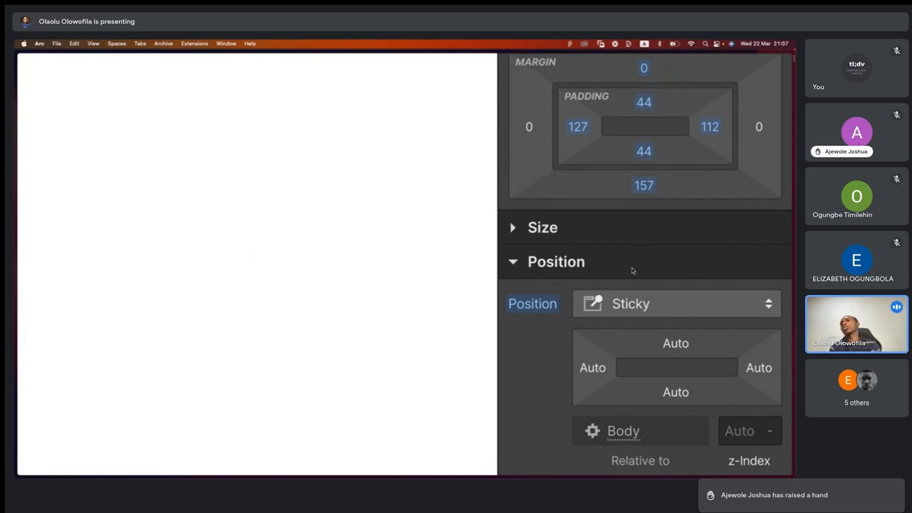
left_click(666, 305)
left_click(530, 354)
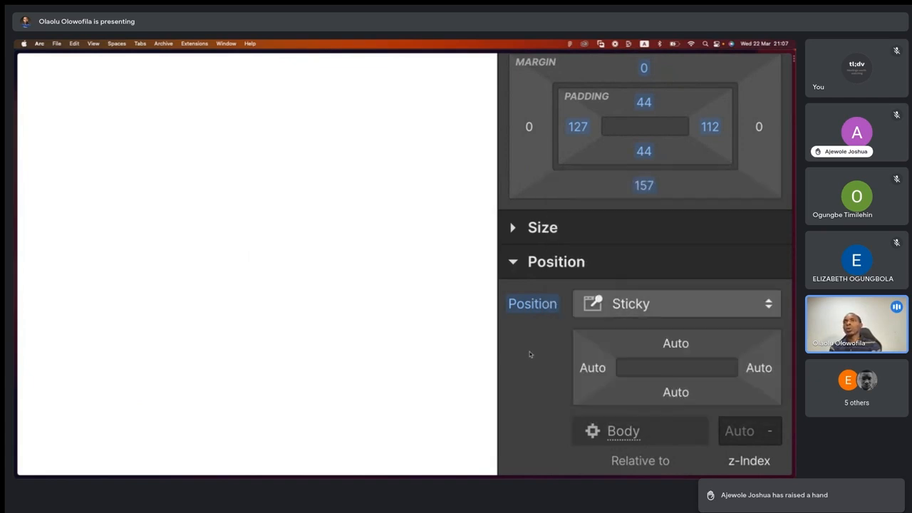
scroll(529, 351, "down", 3)
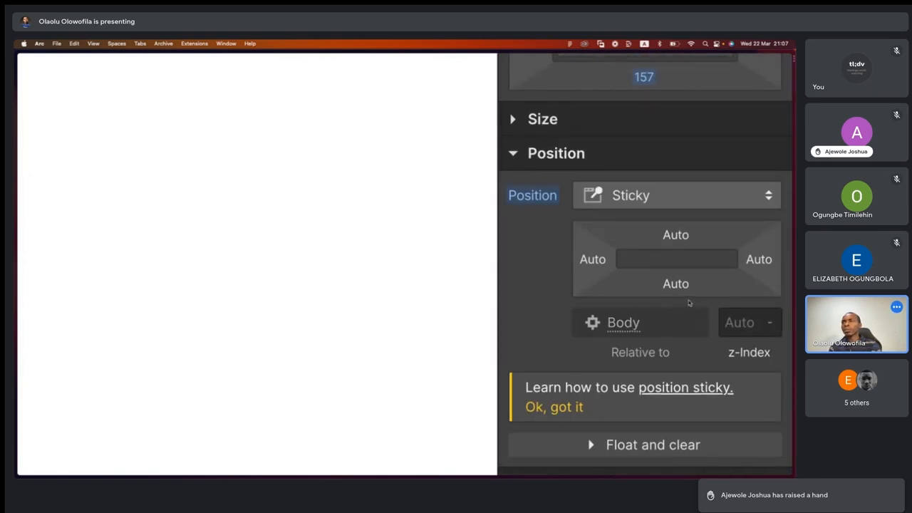
mouse_move(733, 355)
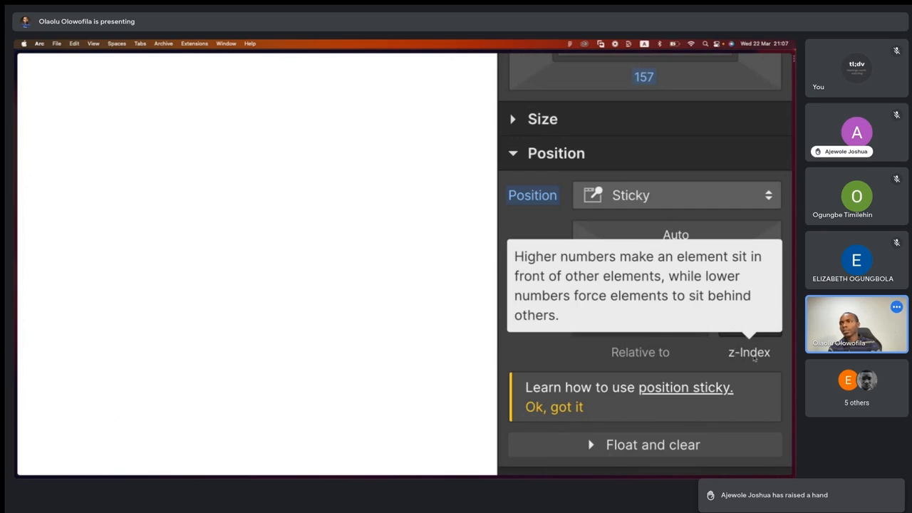
- In the Figma file, move the lower green bar up behind the purple rectangle, to about Y 360
key("ctrl+Right")
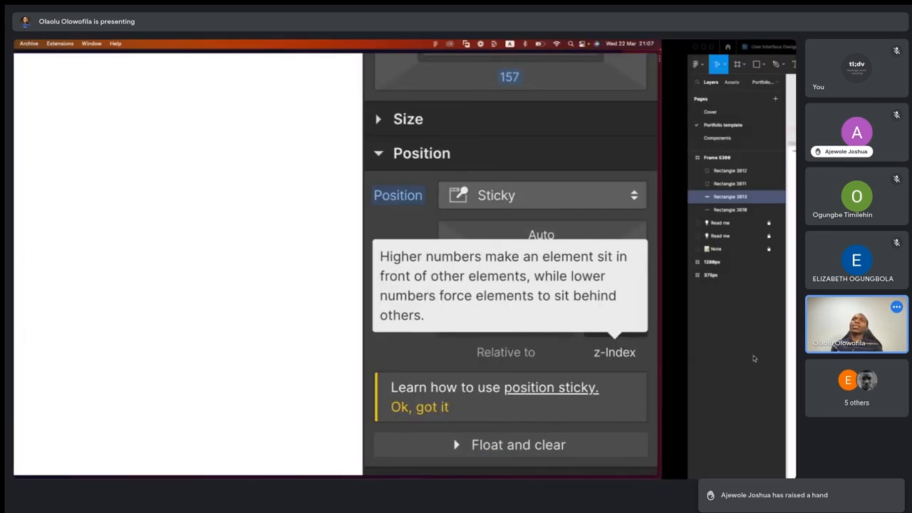
scroll(457, 274, "up", 5)
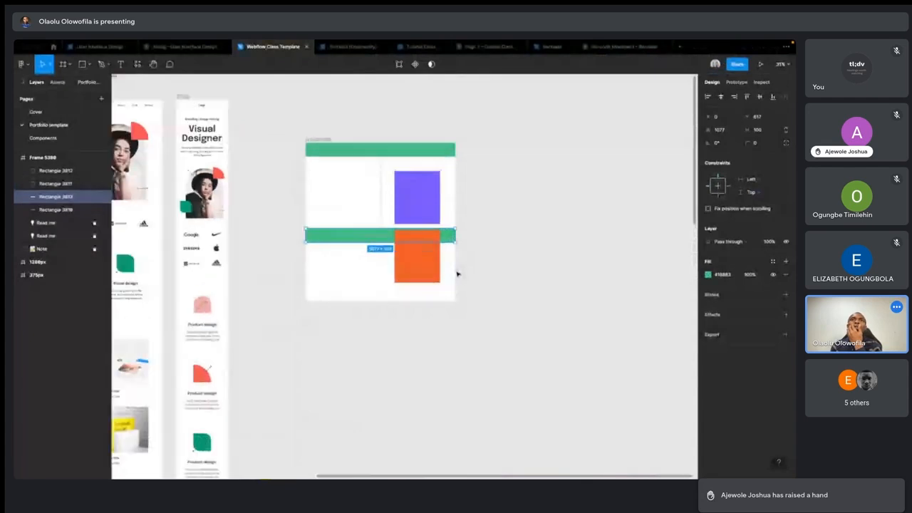
scroll(457, 273, "up", 3)
scroll(457, 274, "left", 3)
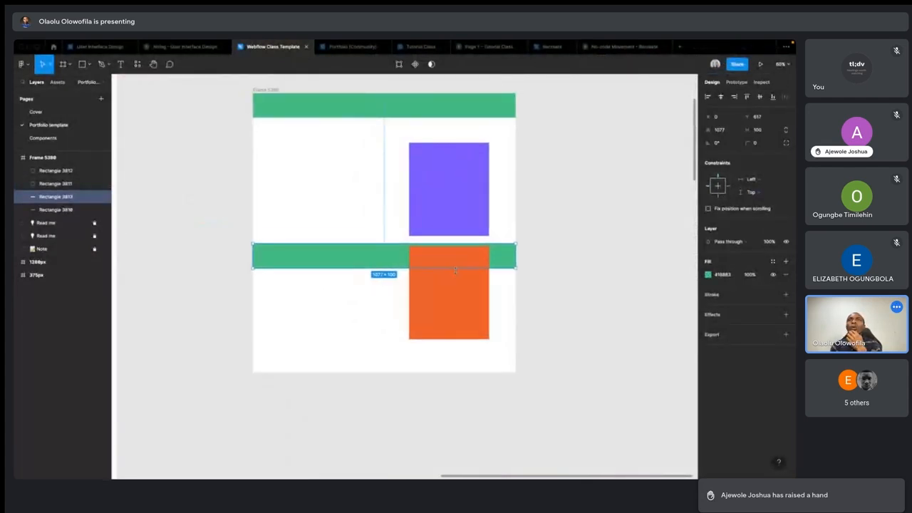
left_click(461, 186)
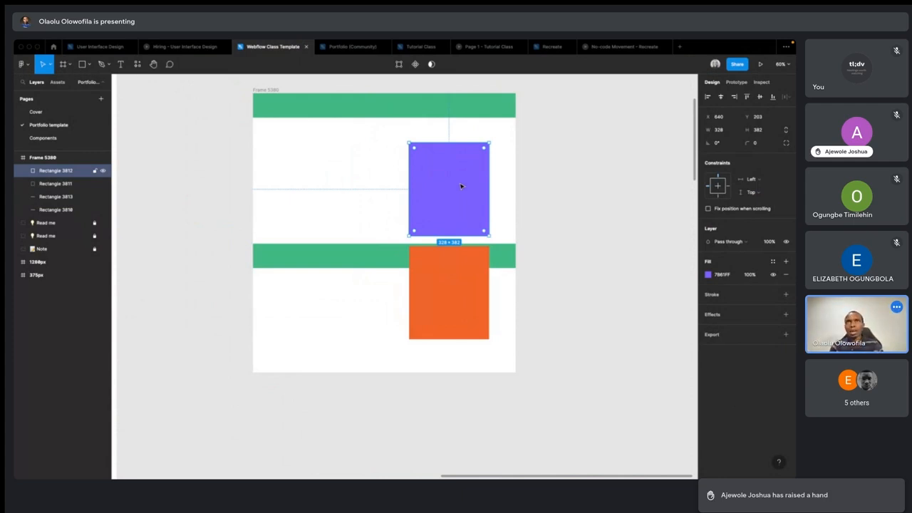
left_click(346, 254)
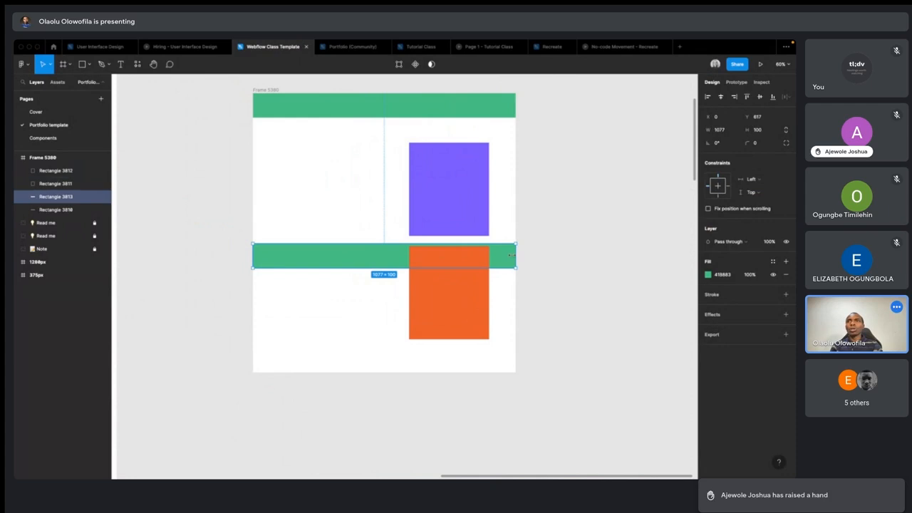
left_click_drag(360, 259, 349, 191)
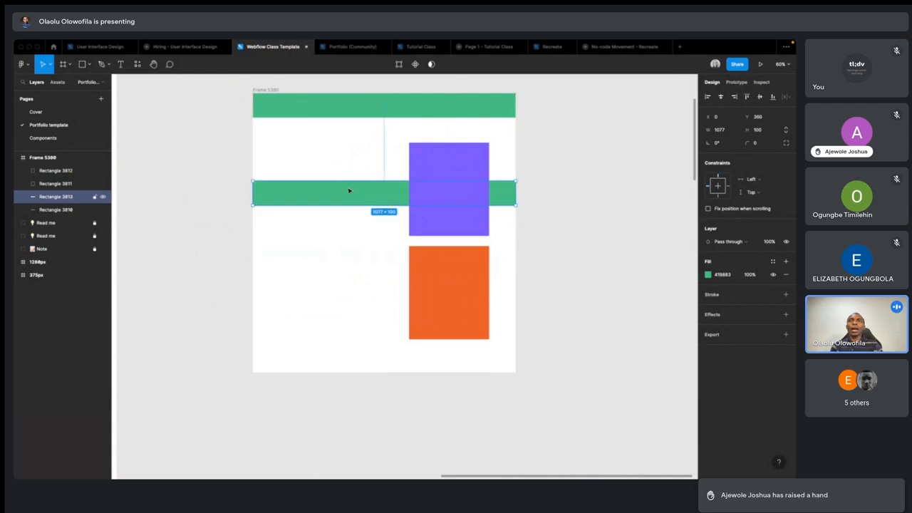
- Select the purple rectangle and examine its stacking order against the lower green bar up close
left_click(360, 267)
scroll(410, 203, "up", 5)
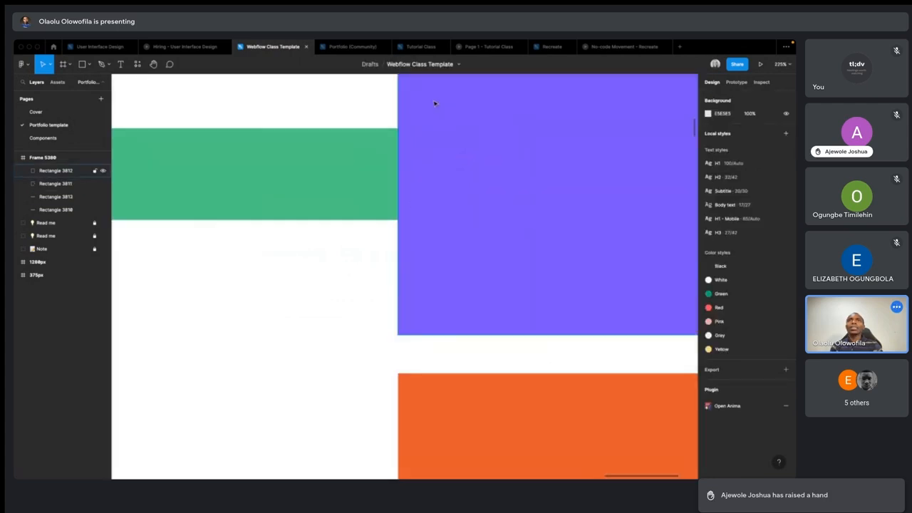
left_click(435, 103)
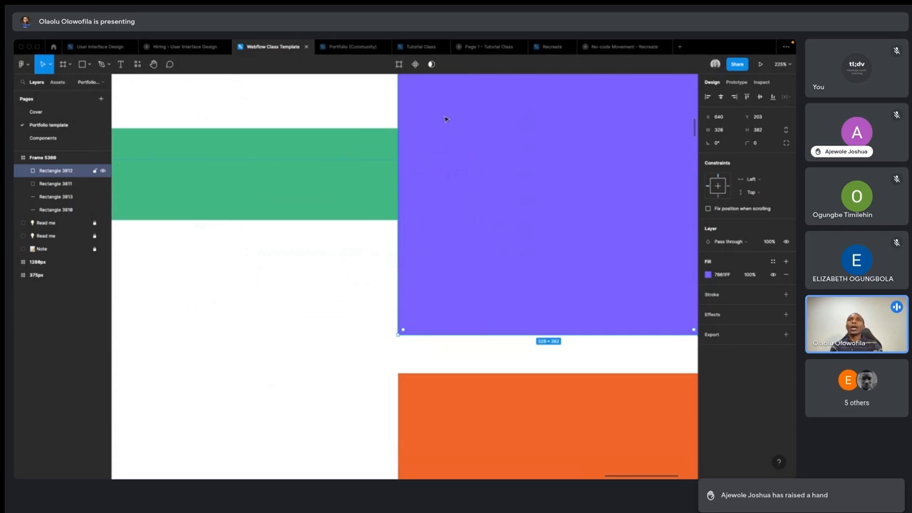
scroll(445, 119, "down", 7)
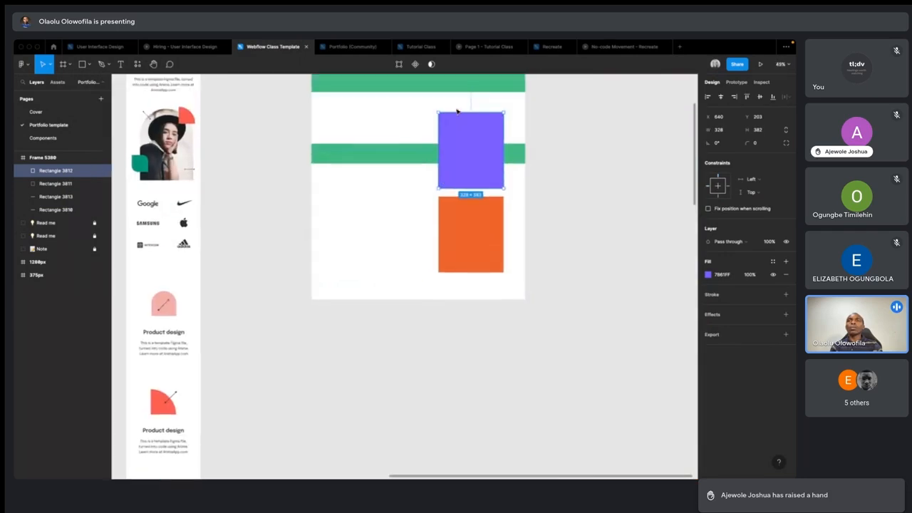
- Move the orange rectangle up so it partly overlaps behind the purple one, to about X 693, Y 337, and select the purple rectangle
left_click(416, 111)
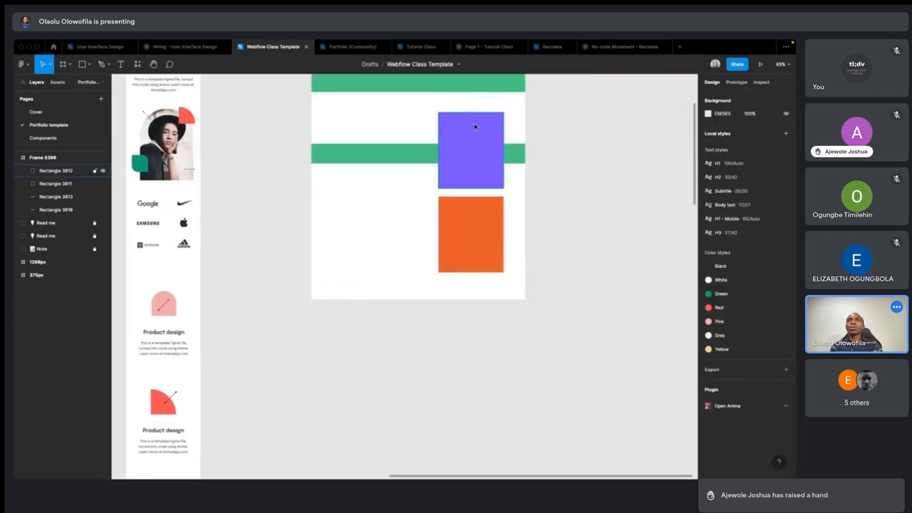
left_click(463, 157)
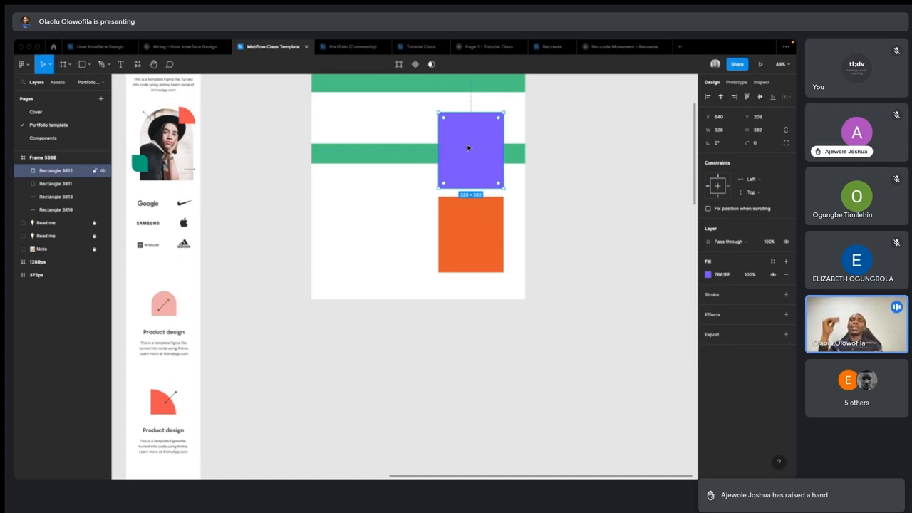
left_click(463, 207)
key("Return")
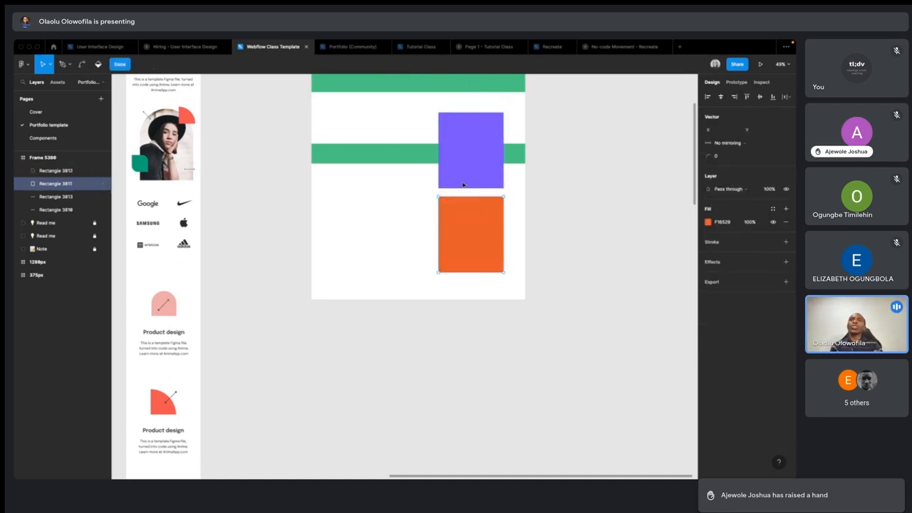
key("Escape")
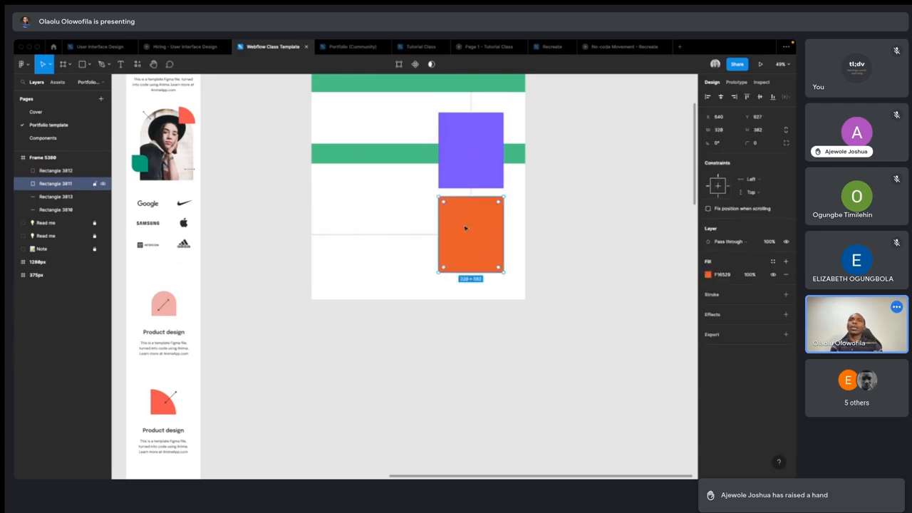
left_click_drag(470, 230, 481, 173)
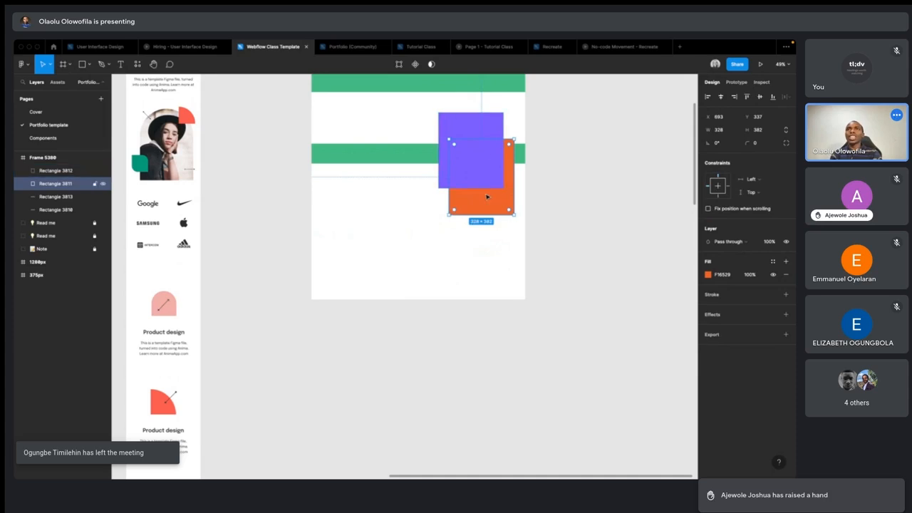
scroll(478, 147, "up", 5)
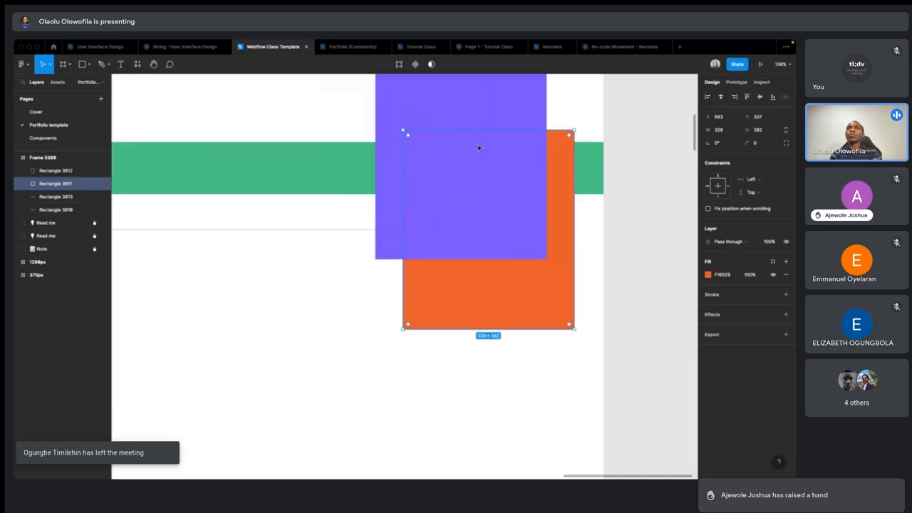
left_click(478, 139)
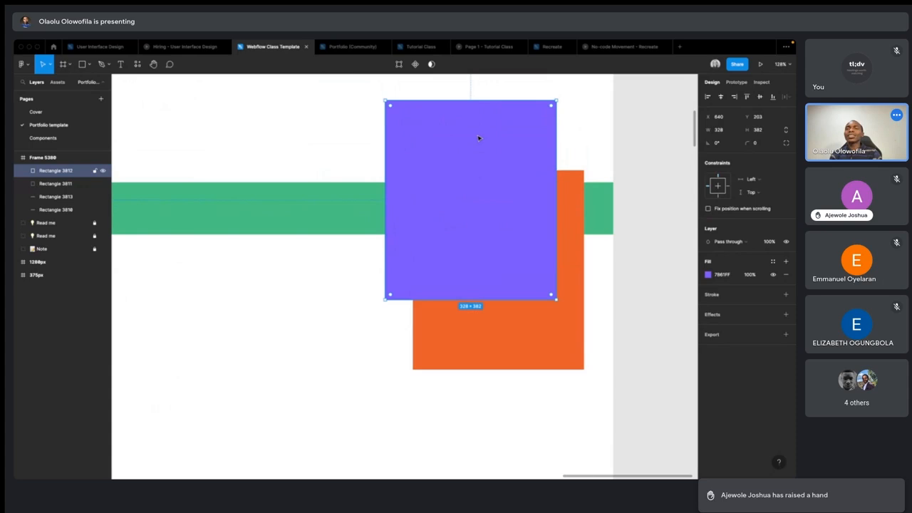
- Switch to Webflow and set the sticky heading's z-index to 1
key("ctrl+Left")
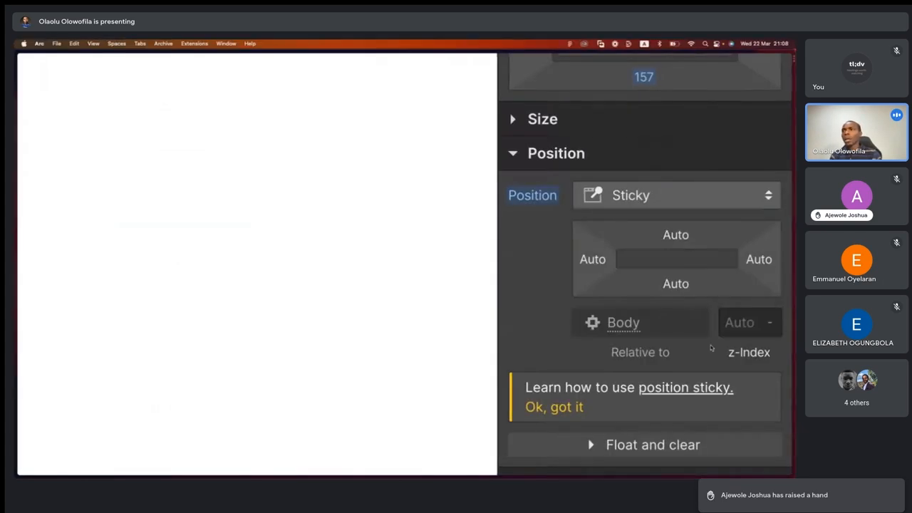
left_click(741, 324)
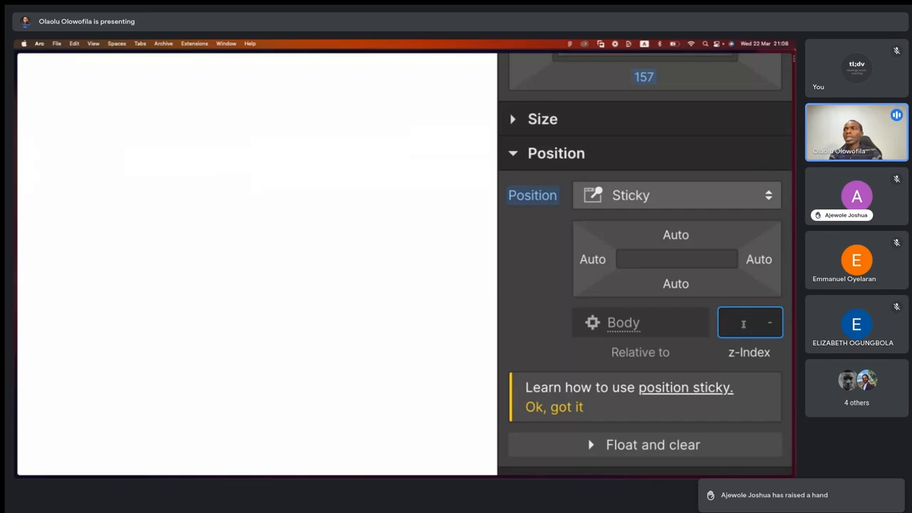
type("1")
key("Return")
left_click(717, 357)
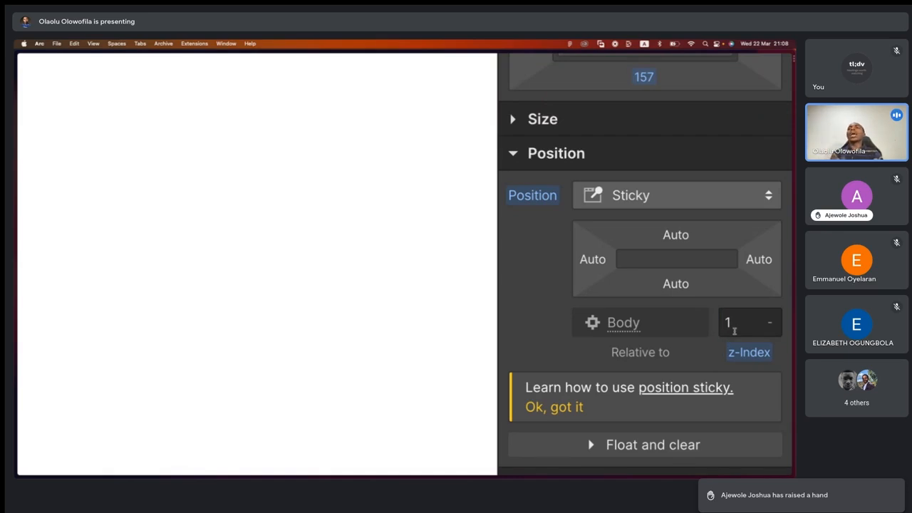
- Change the sticky heading's z-index to 2
left_click(733, 329)
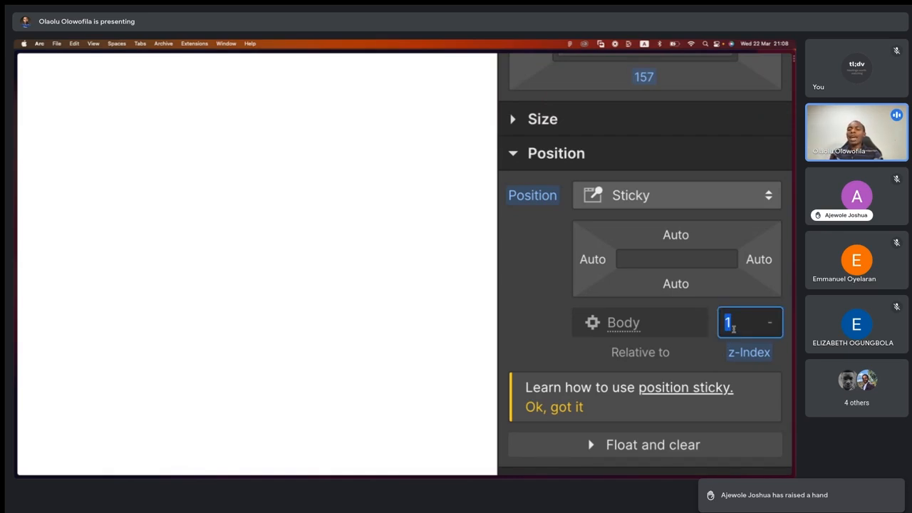
key("BackSpace")
type("2")
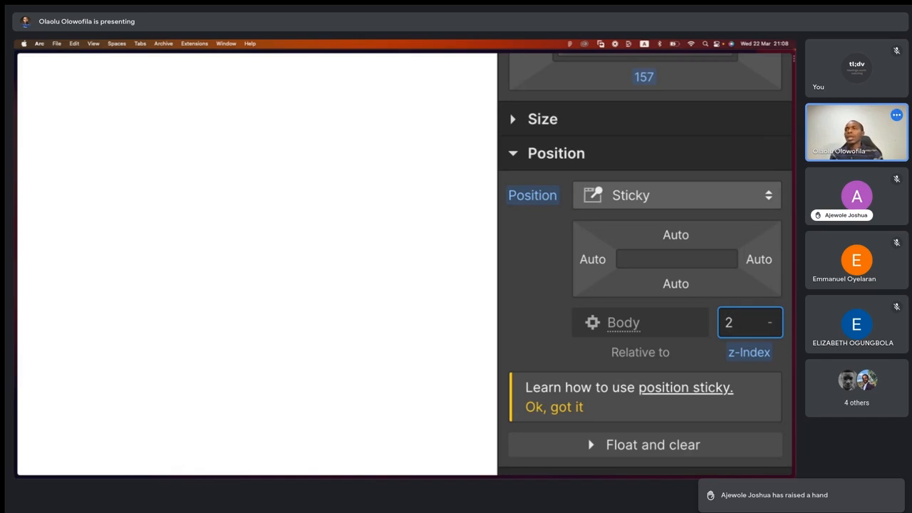
left_click(706, 356)
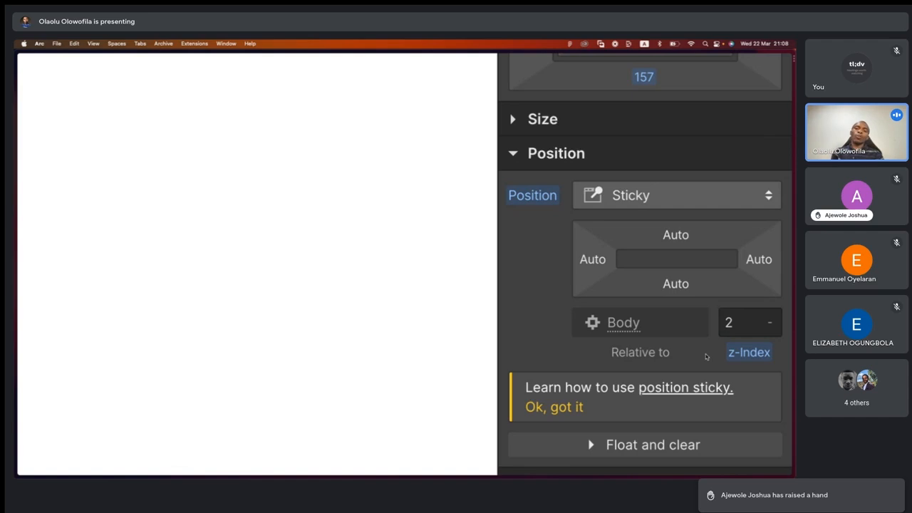
- Switch to the Figma file and add a text label reading 0 below the lower green bar
key("ctrl+Right")
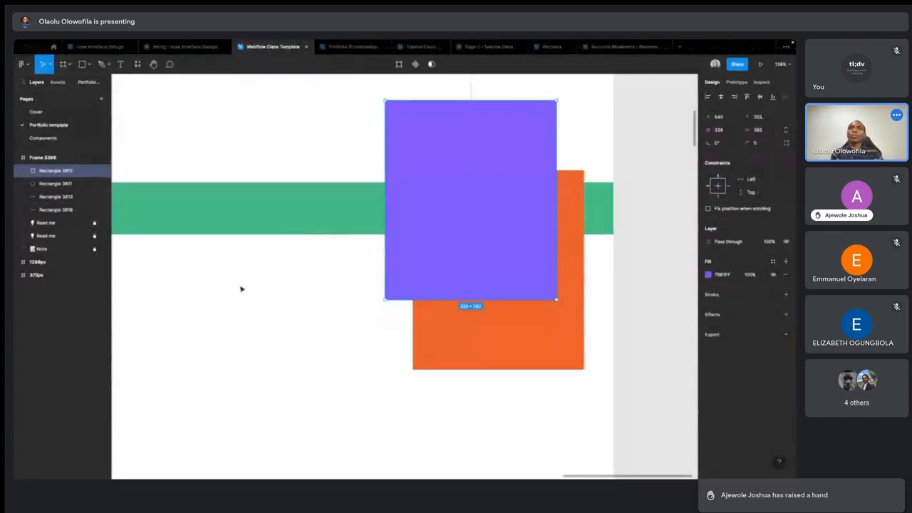
left_click(250, 304)
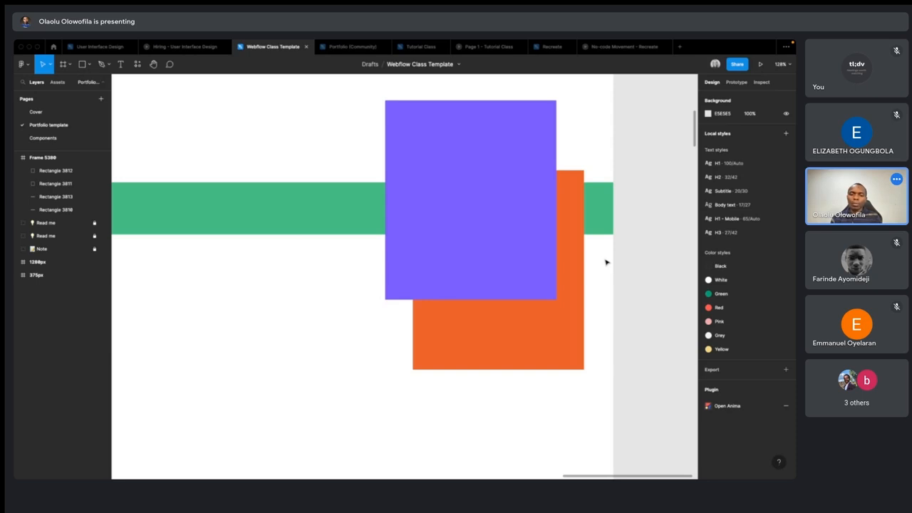
key("t")
left_click(255, 305)
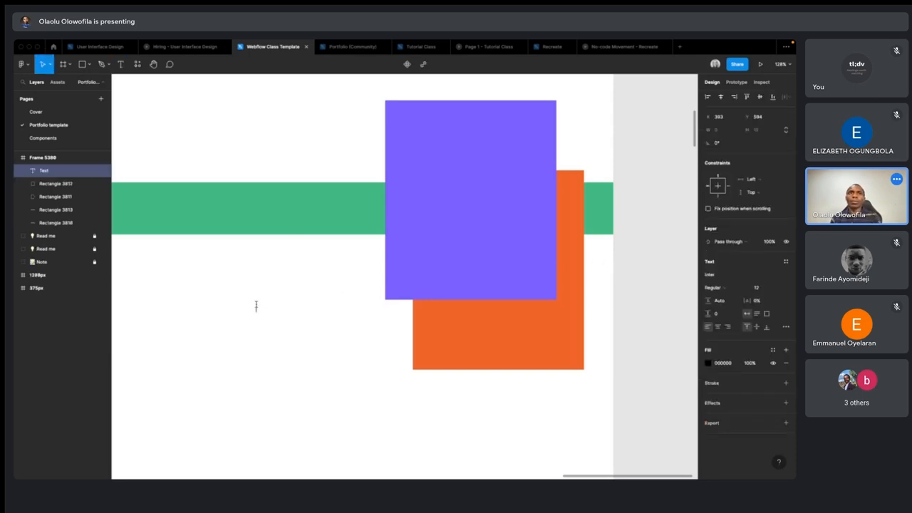
type("0")
key("Escape")
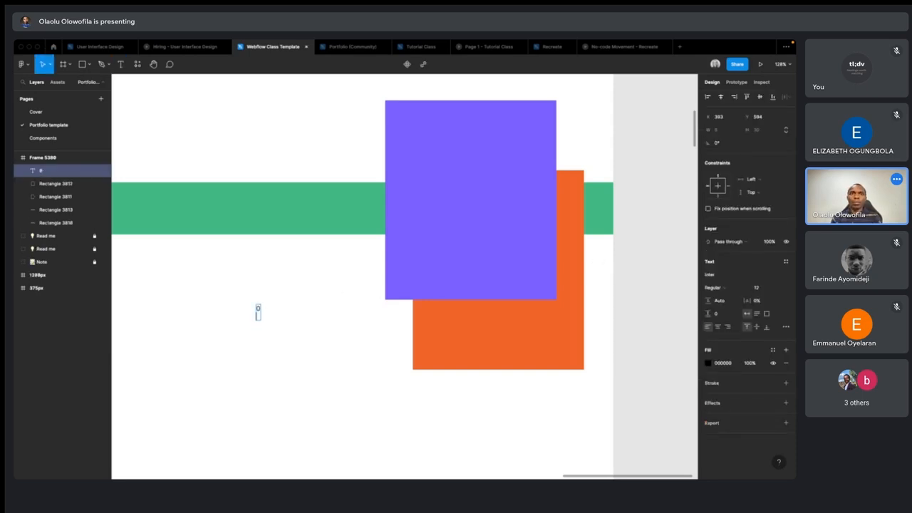
key("BackSpace")
left_click(307, 447)
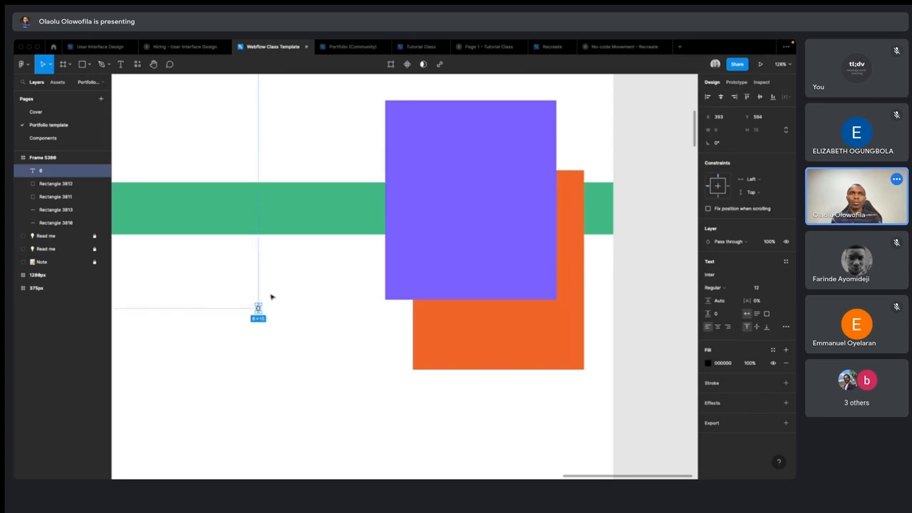
- Duplicate the 0 label twice along the same row and change the copies to read 1 and 2
scroll(258, 308, "up", 5)
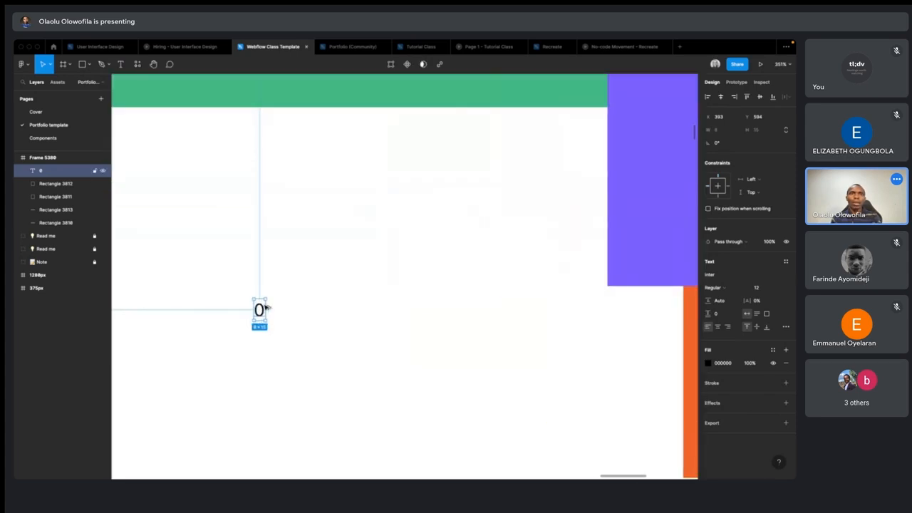
left_click_drag(261, 308, 406, 311)
type("1")
key("Escape")
double_click(406, 311)
type("2")
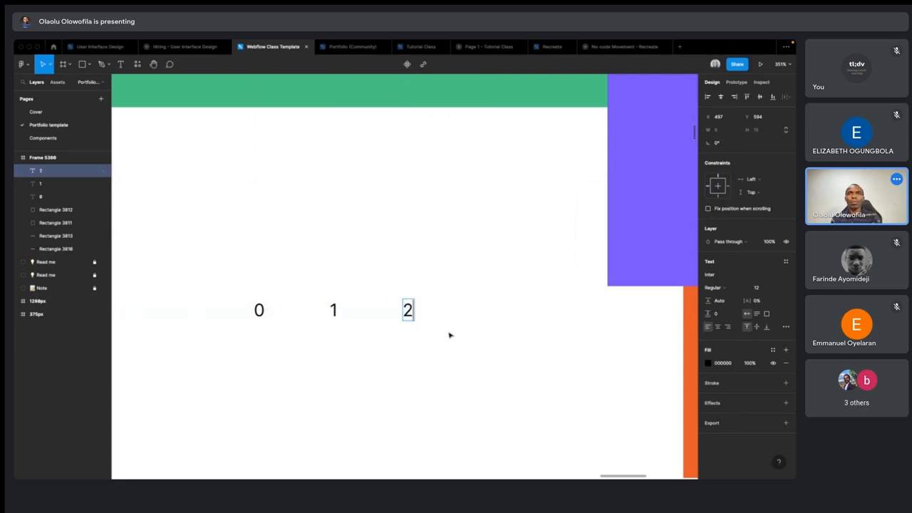
key("Escape")
- Set the three number labels to the Black font weight and size 40
scroll(461, 342, "down", 5)
left_click_drag(364, 319, 478, 350)
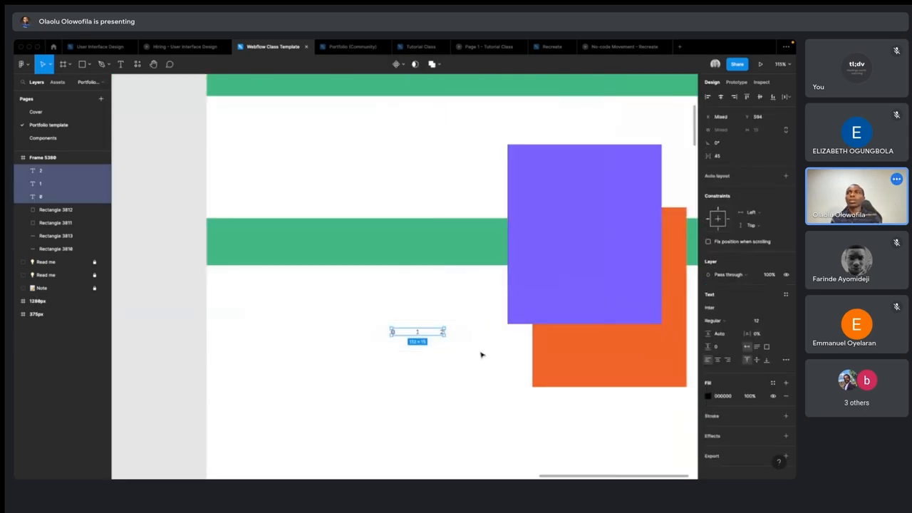
left_click(747, 321)
left_click(726, 371)
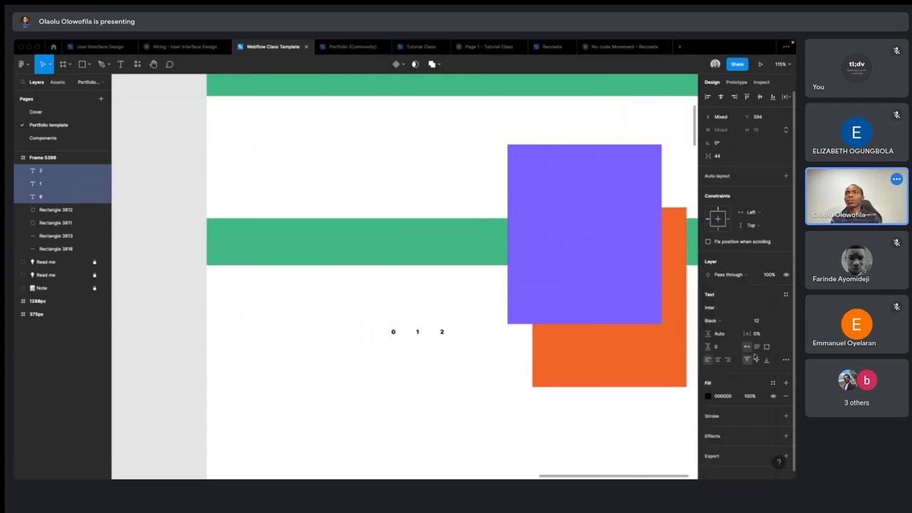
left_click(777, 321)
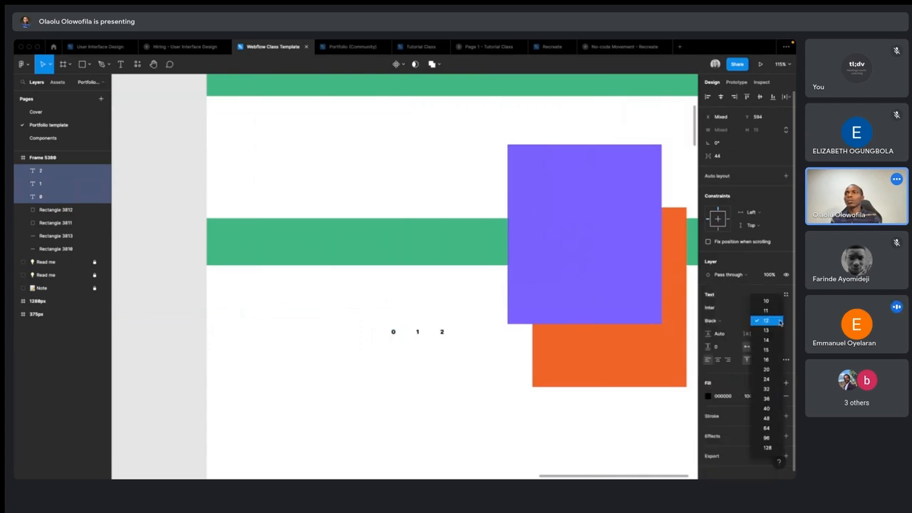
left_click(769, 410)
left_click(397, 391)
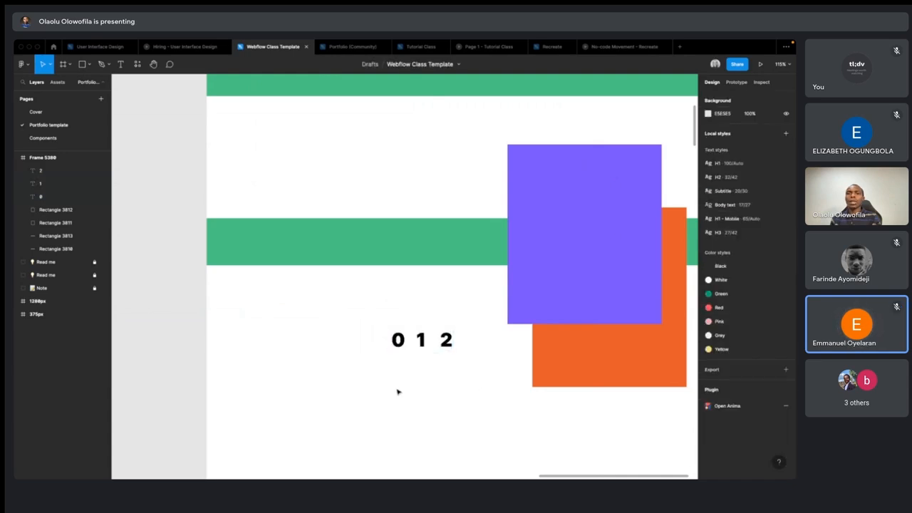
- Place label 0 on the lower green bar, label 1 on the orange rectangle and label 2 on the purple rectangle
scroll(403, 367, "right", 3)
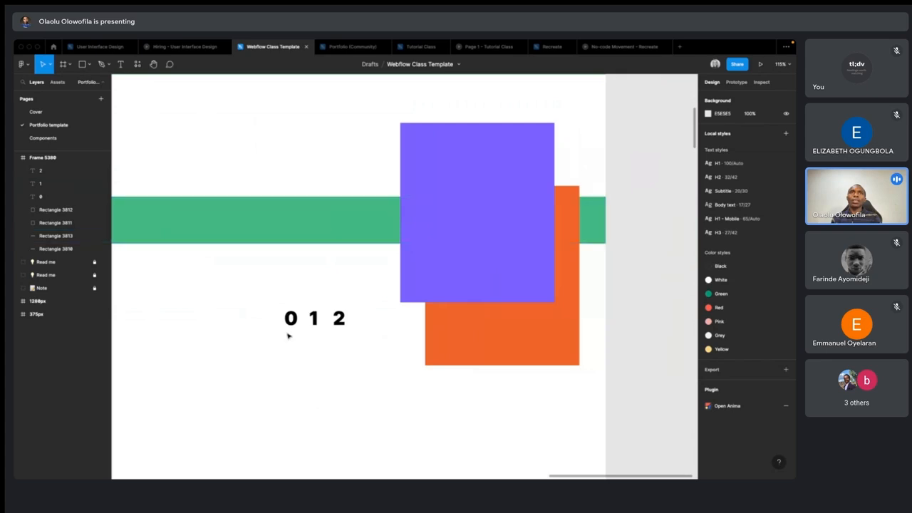
left_click_drag(291, 317, 308, 220)
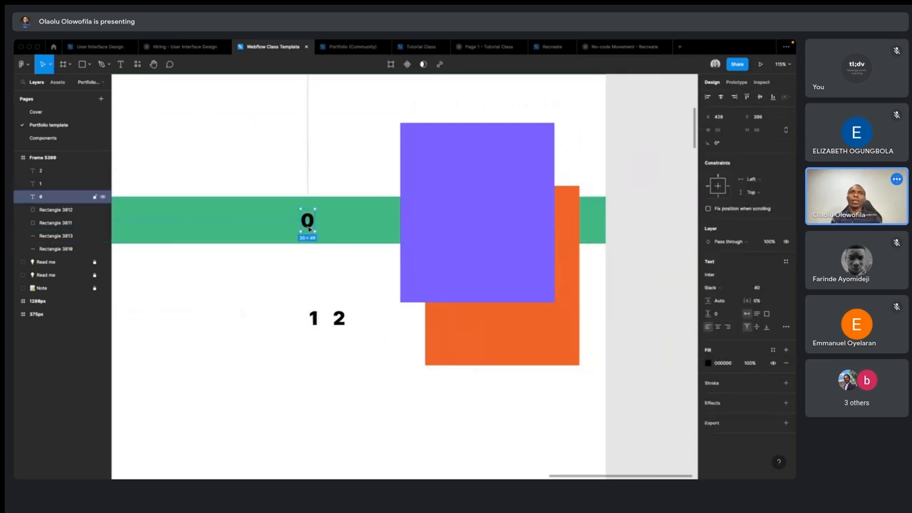
left_click(314, 320)
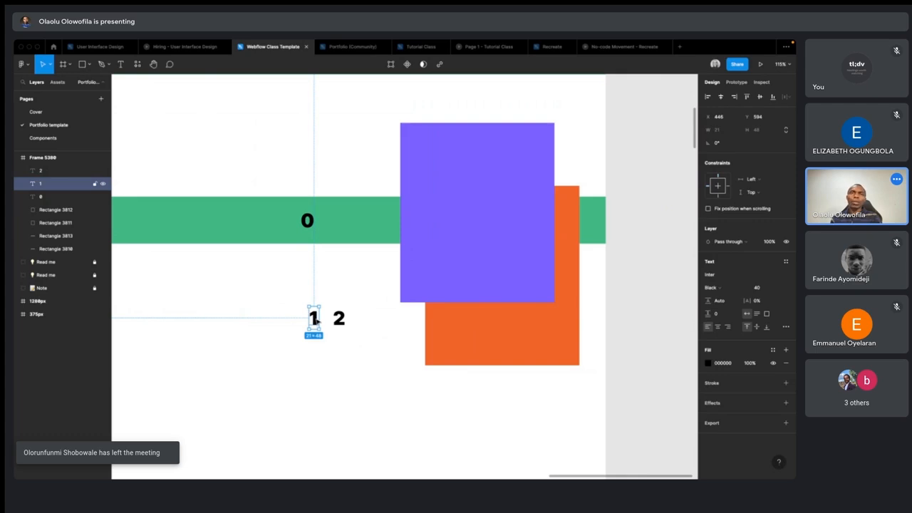
left_click_drag(317, 322, 503, 340)
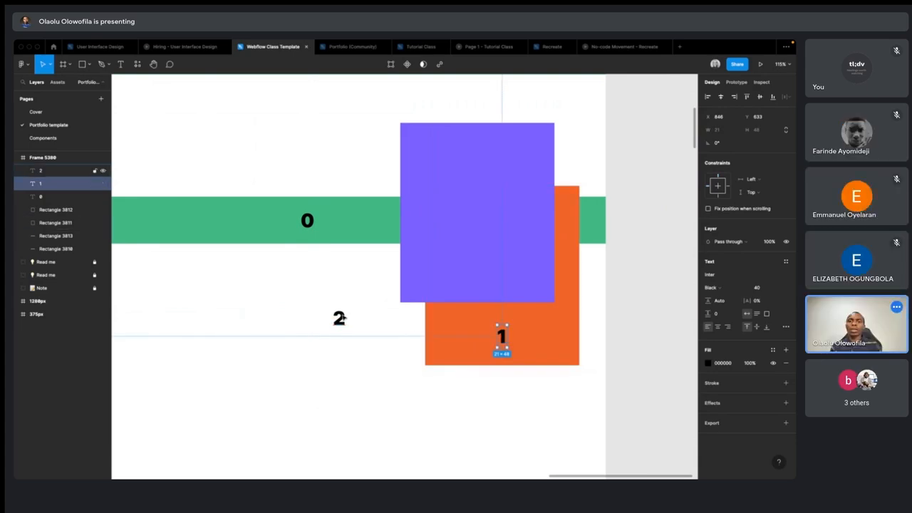
left_click_drag(342, 318, 471, 232)
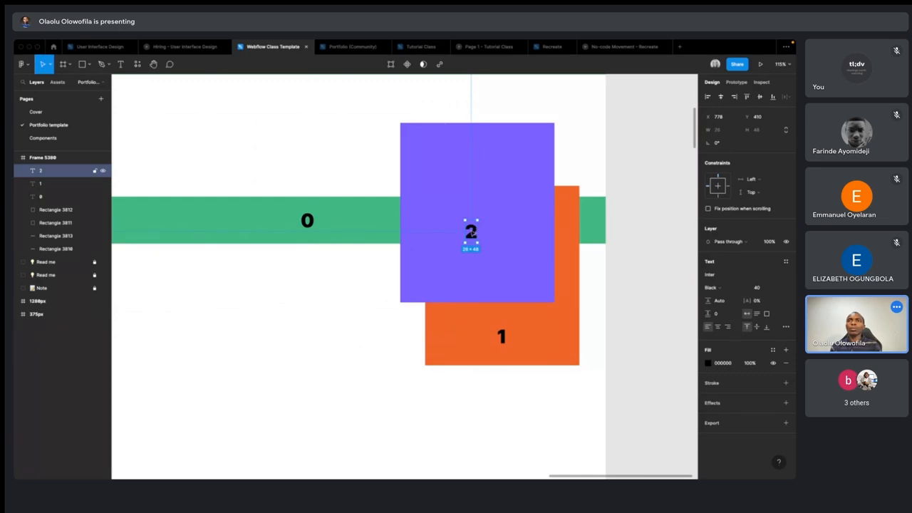
scroll(471, 233, "down", 3)
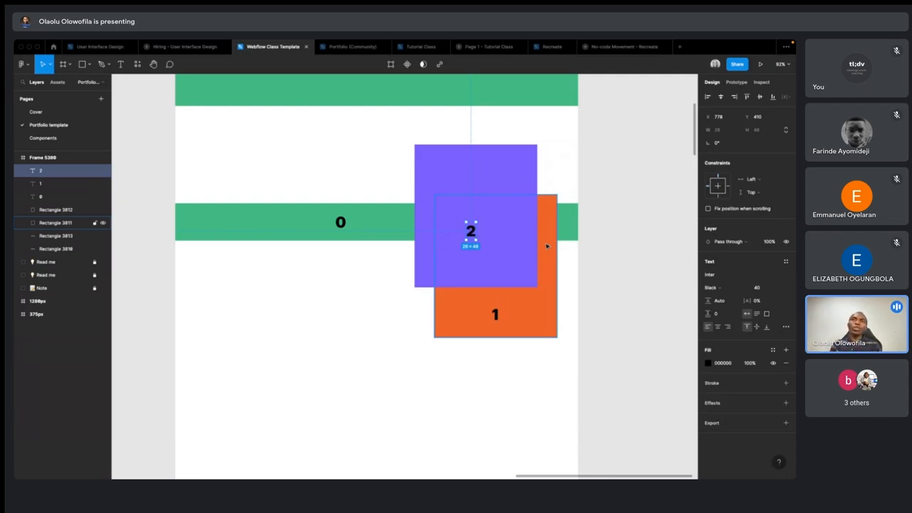
left_click(371, 295)
- Examine how the green shape and the portrait photo are layered in the 1280px template's header
scroll(371, 295, "down", 5)
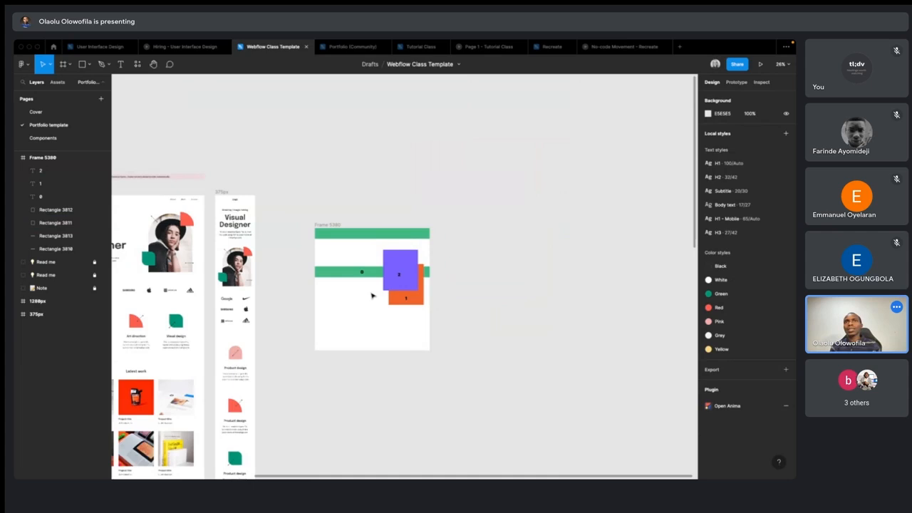
scroll(335, 281, "left", 3)
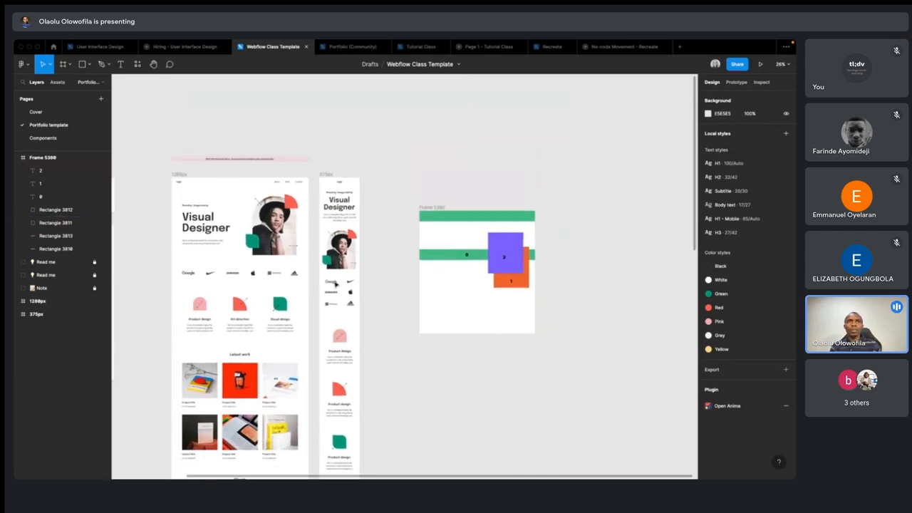
scroll(233, 237, "up", 7)
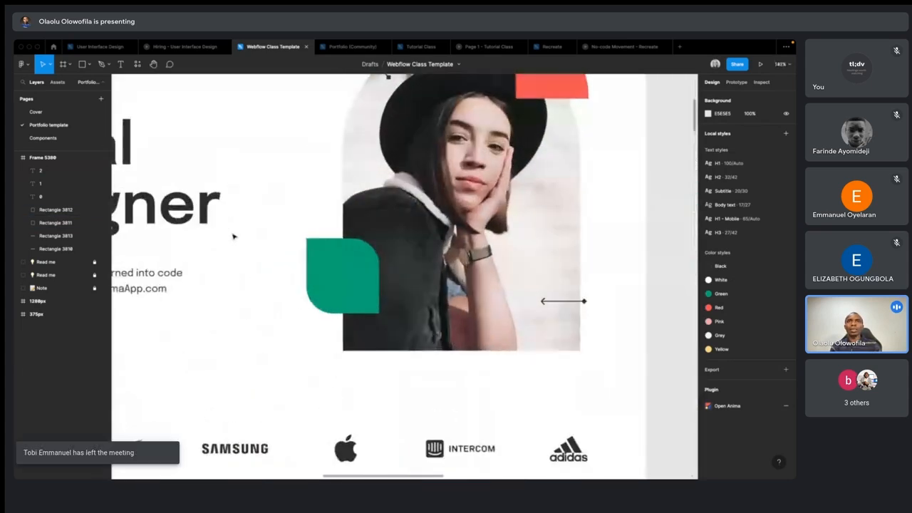
left_click(354, 303)
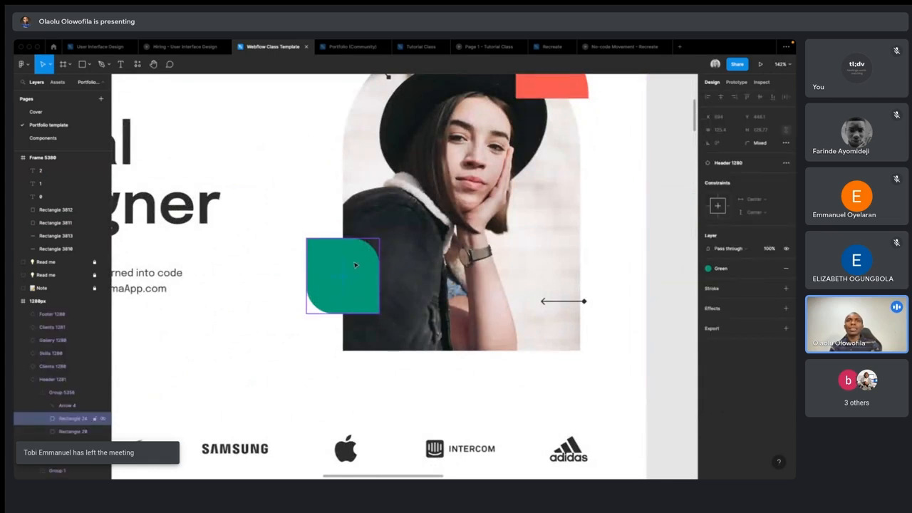
left_click(446, 174)
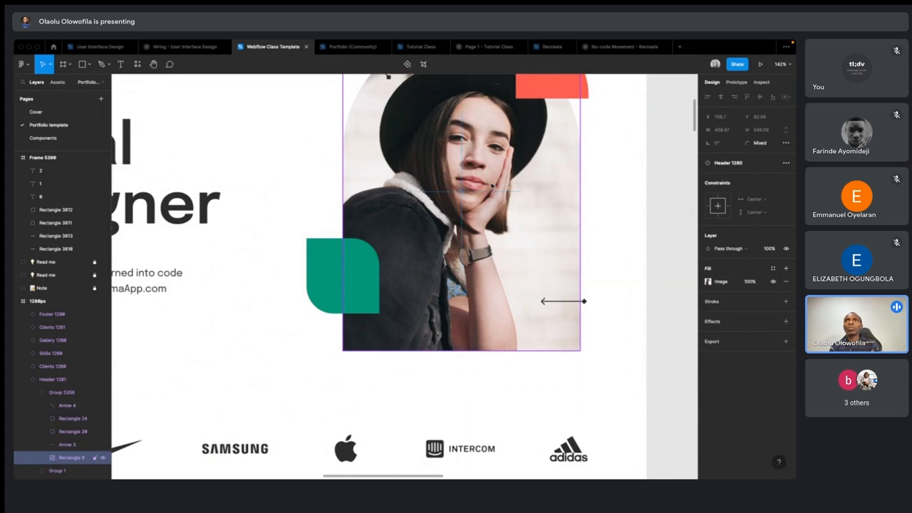
scroll(492, 185, "down", 4)
scroll(387, 263, "down", 5)
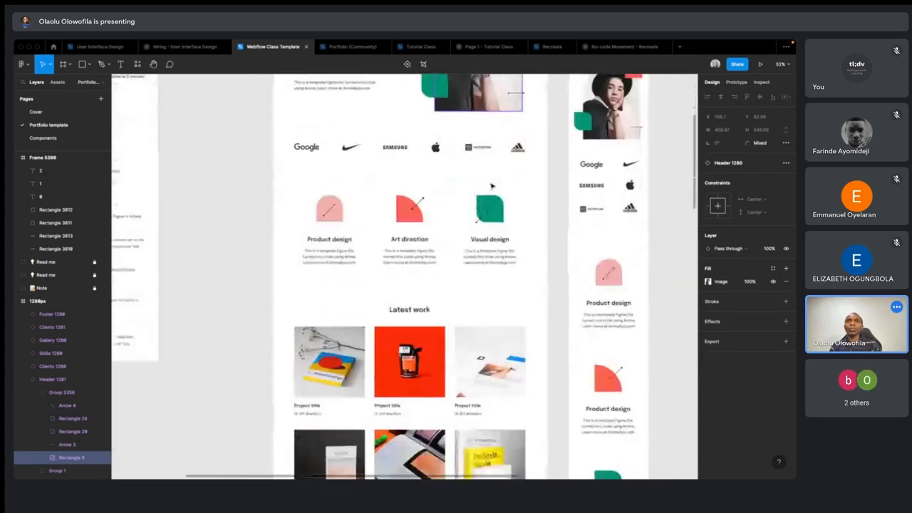
- Look through the 1280px template's sections and inspect the green shape overlapping the header portrait
scroll(387, 264, "down", 8)
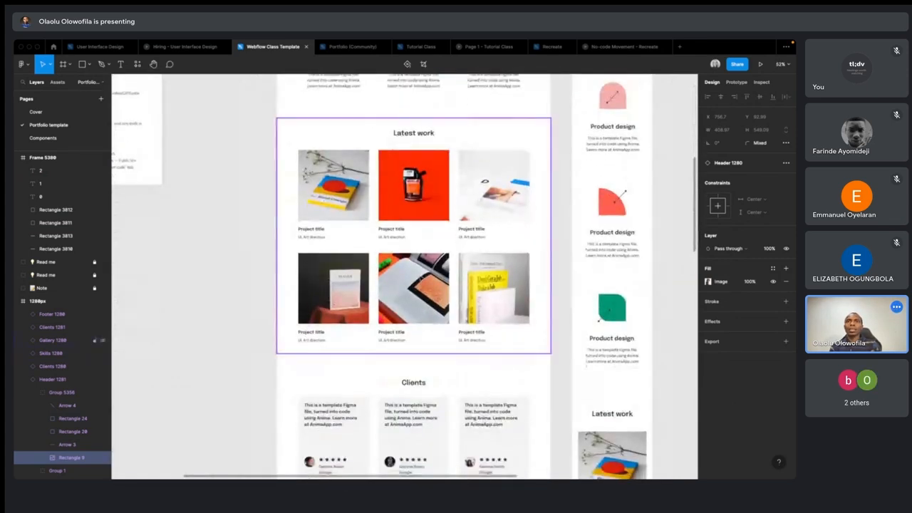
scroll(420, 278, "up", 10)
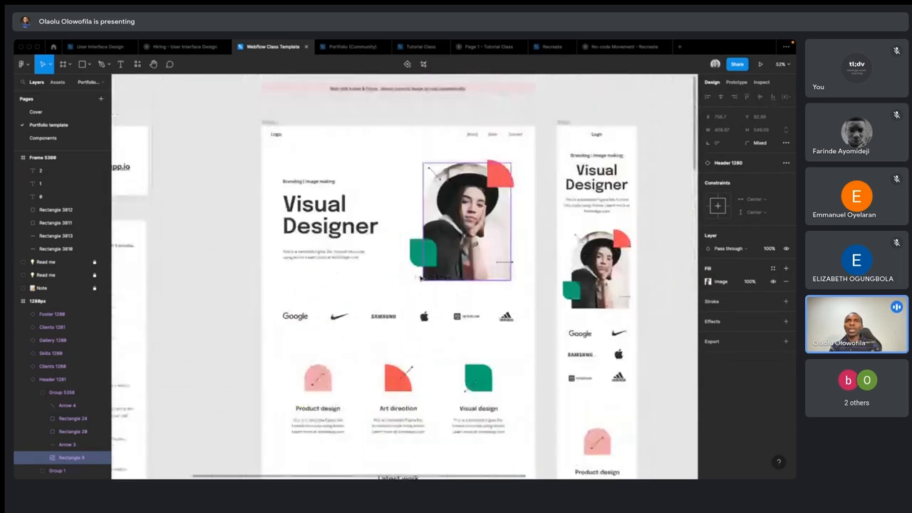
left_click(424, 253)
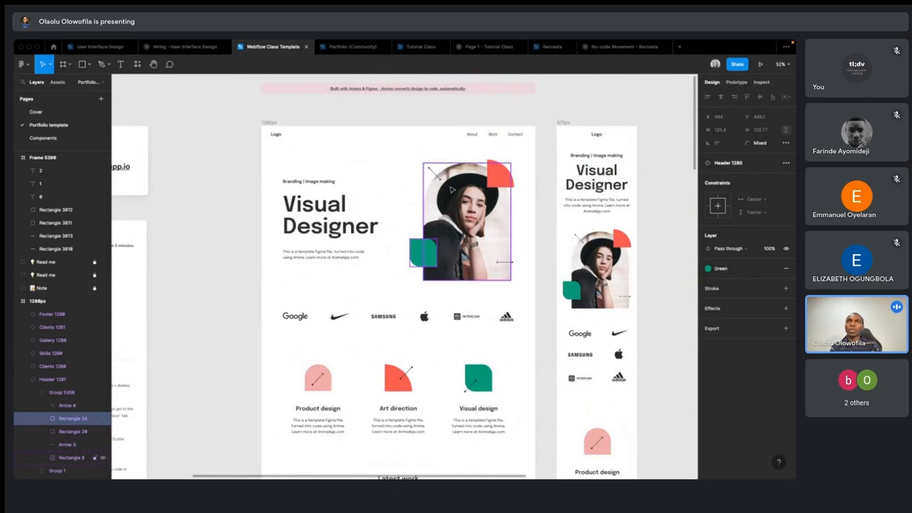
- Change labels 1 and 2 to -1 and -2, and swap the -2 and 0 labels between the purple rectangle and lower green bar
scroll(451, 189, "down", 3)
scroll(452, 188, "right", 10)
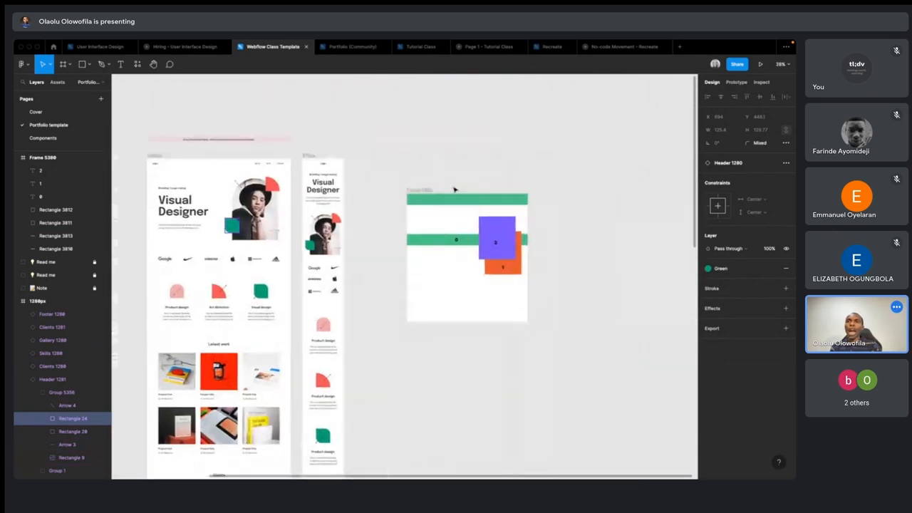
scroll(479, 251, "up", 5)
left_click(427, 229)
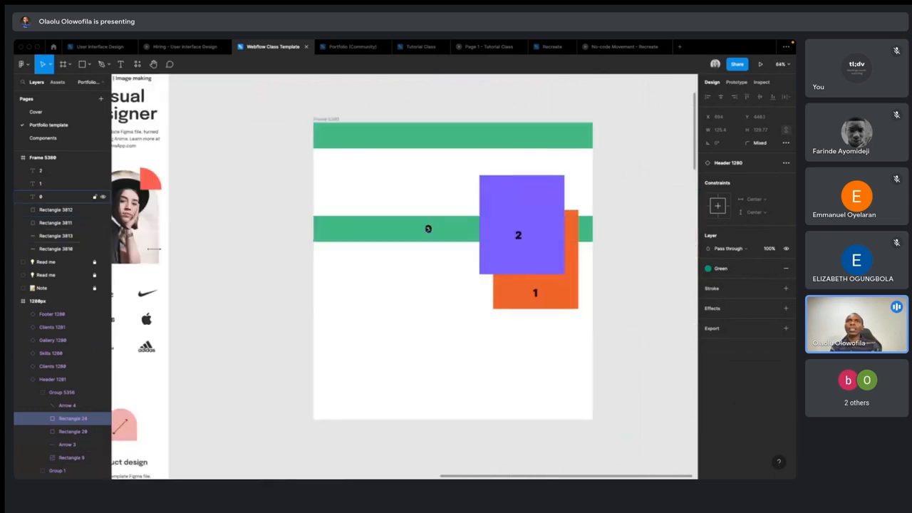
left_click(536, 292)
type("-")
left_click(518, 235)
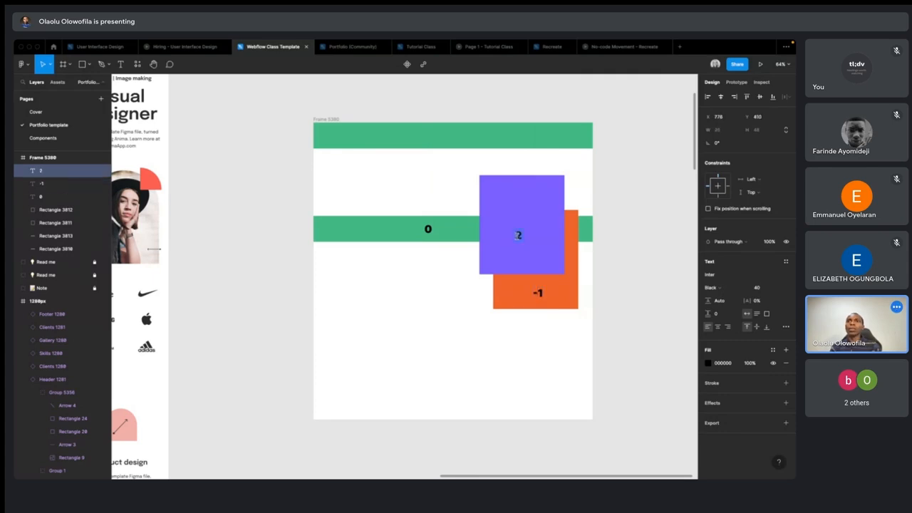
type("-")
key("Escape")
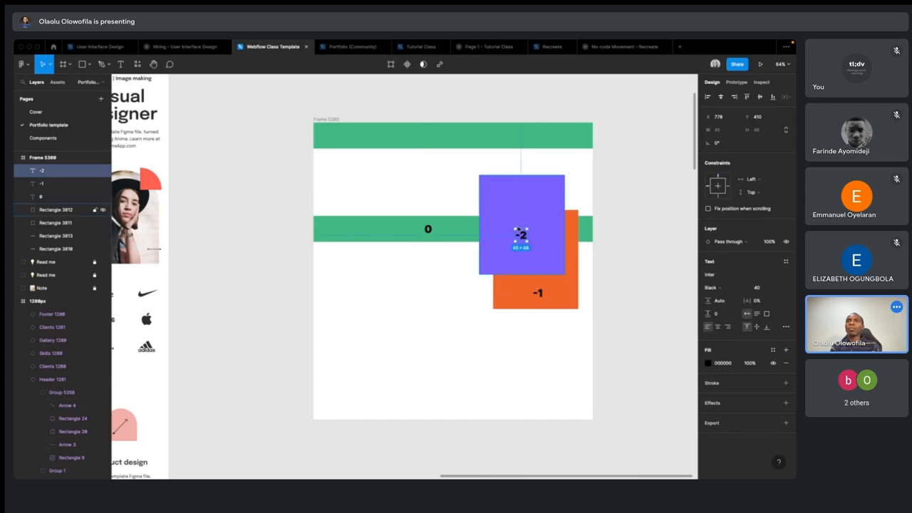
mouse_move(523, 238)
left_mouse_down()
mouse_move(428, 230)
mouse_move(550, 245)
mouse_move(526, 228)
left_mouse_up()
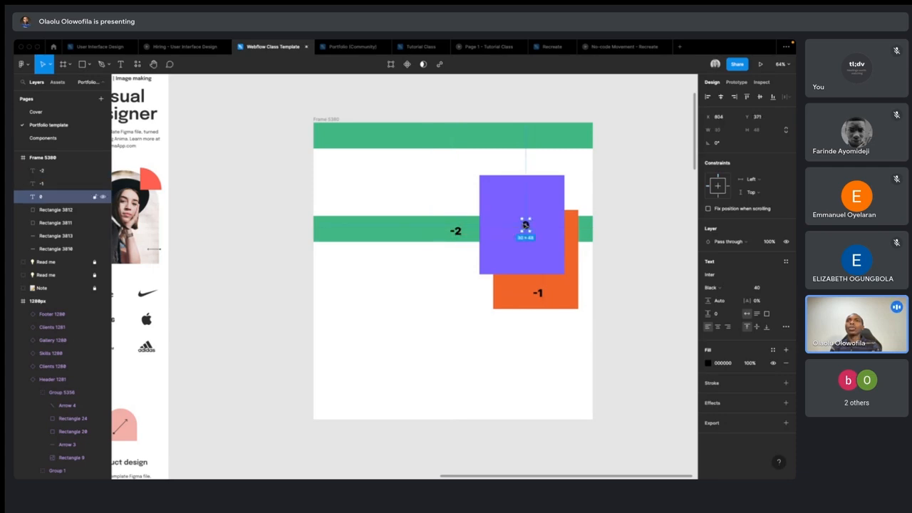
left_click(499, 337)
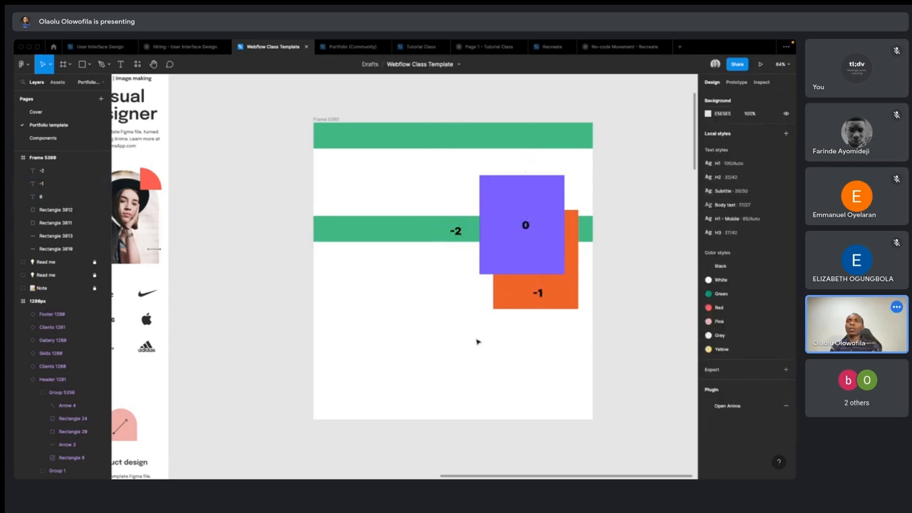
- Undo the label swap and both minus-sign edits on the numbered rectangles
key("ctrl+z")
key("ctrl+z")
key("ctrl+z")
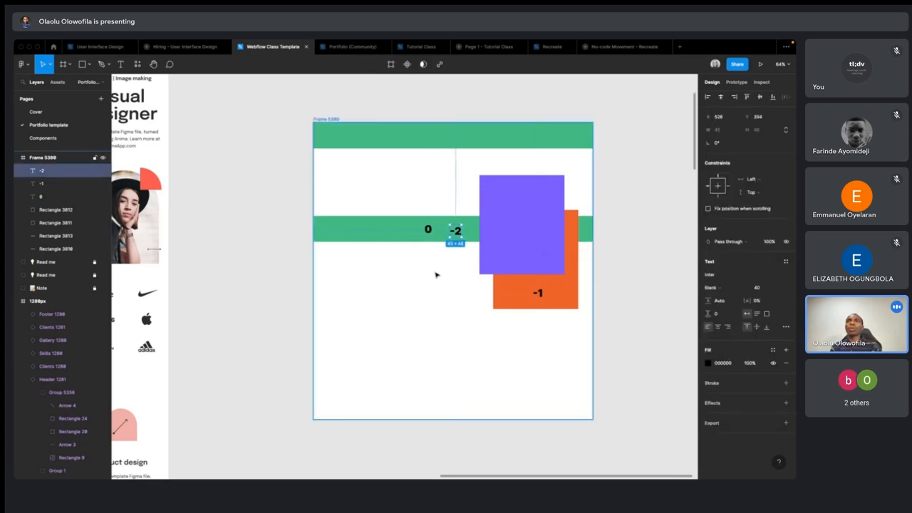
key("ctrl+z")
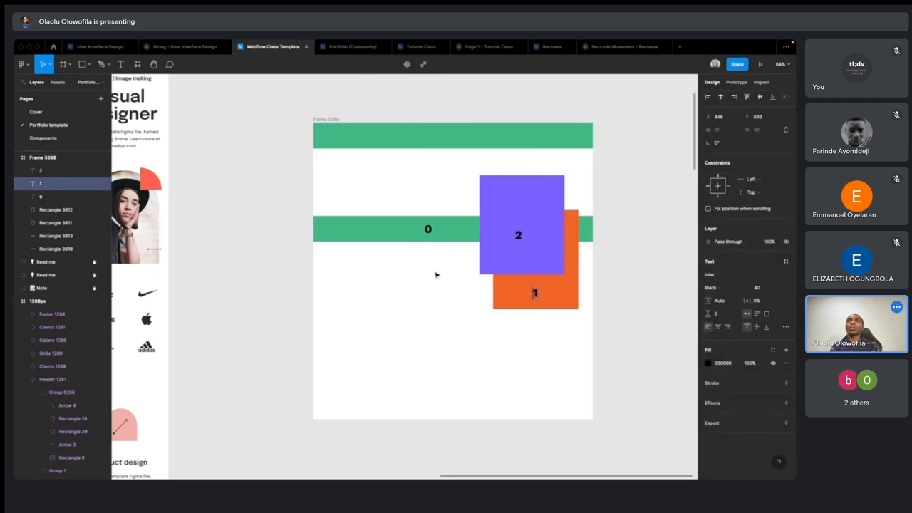
key("ctrl+z")
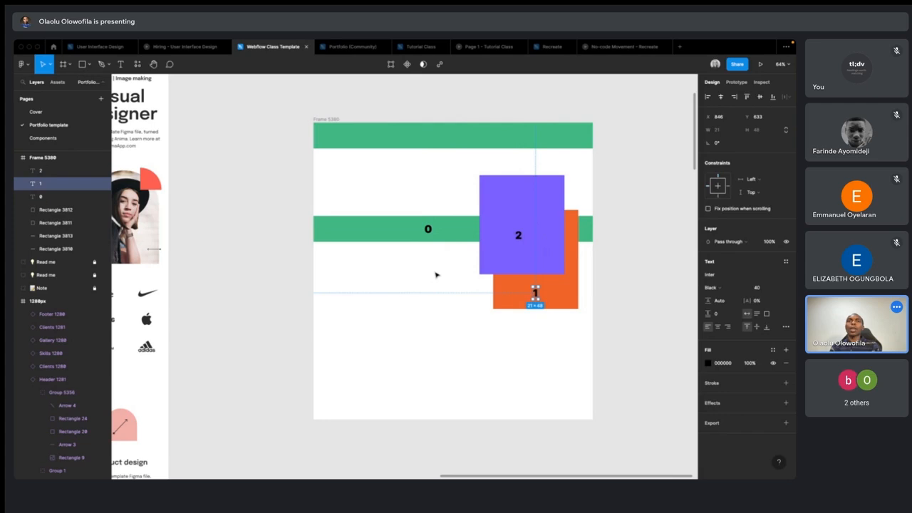
- Switch to the Webflow Designer and set the heading's font to Inter in the typography settings
key("ctrl+Left")
scroll(498, 245, "down", 5)
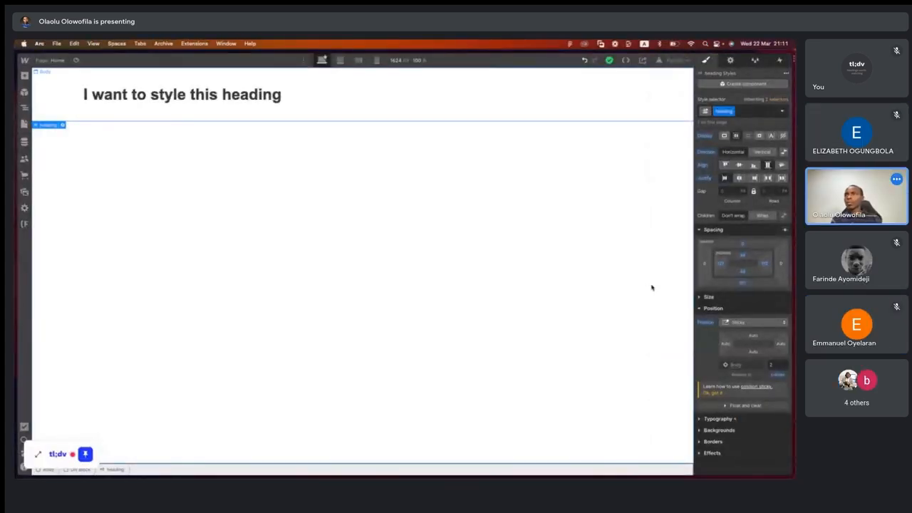
left_click(702, 309)
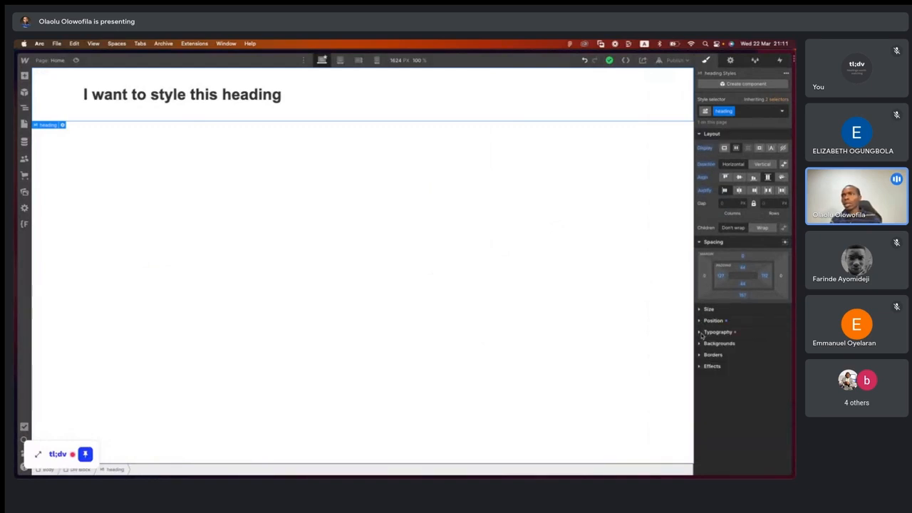
left_click(703, 332)
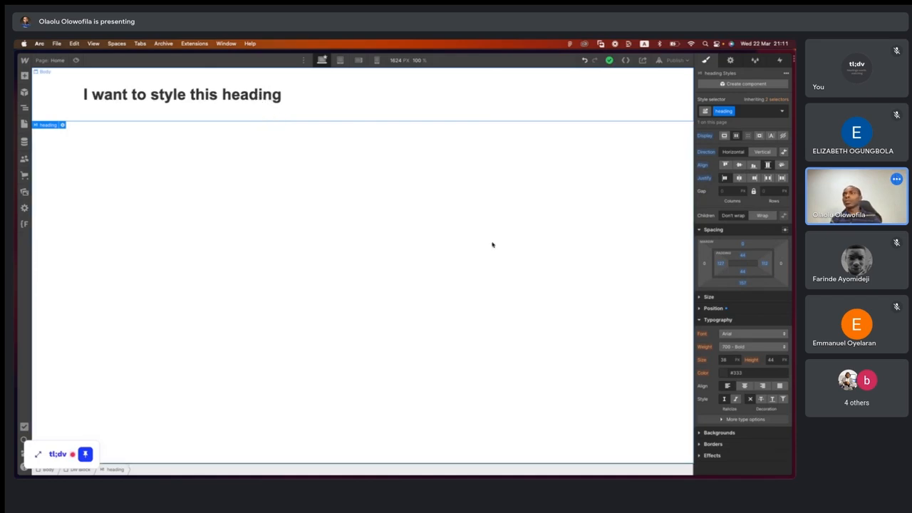
left_click(738, 333)
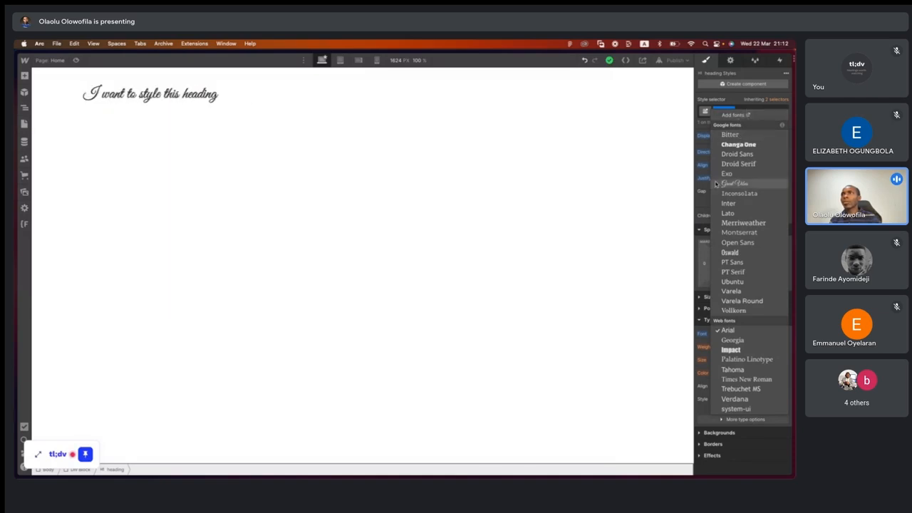
left_click(738, 204)
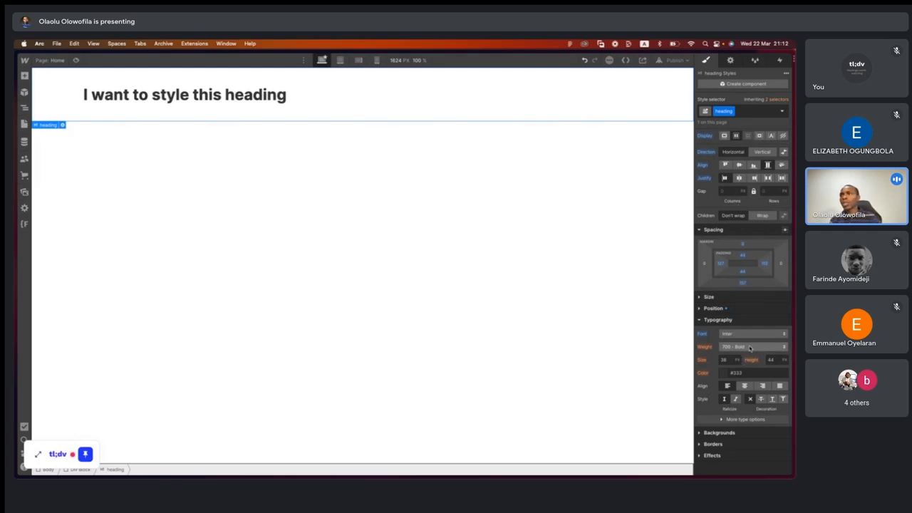
- Try several lighter font weights on the heading and settle on 800 - Extra Bold
left_click(750, 347)
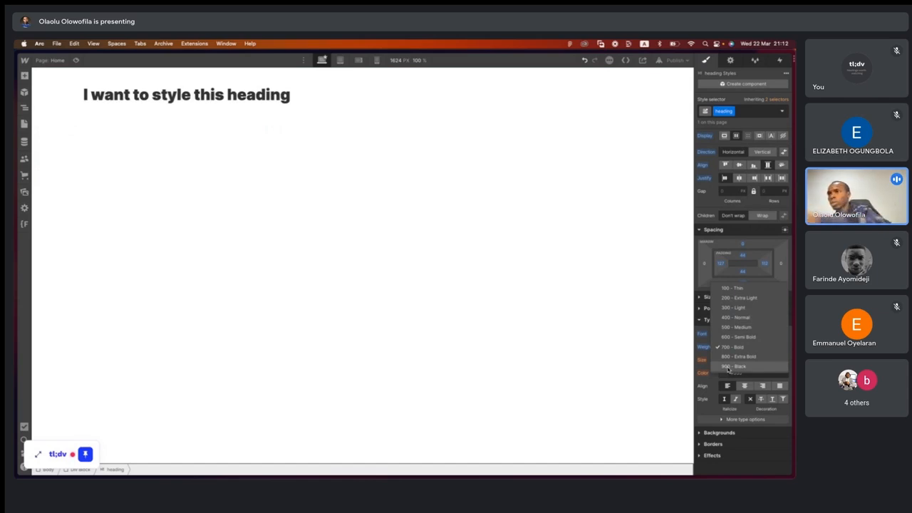
left_click(729, 292)
left_click(733, 346)
left_click(738, 356)
left_click(741, 347)
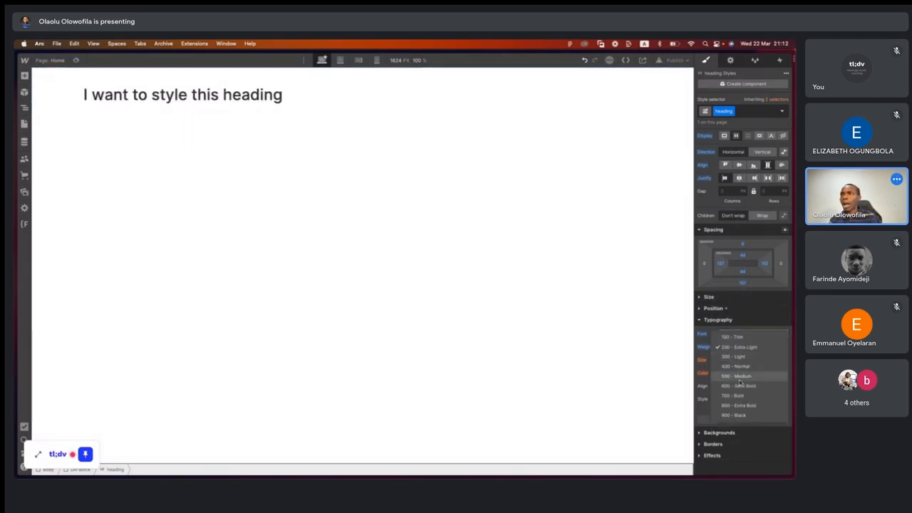
left_click(741, 387)
left_click(744, 347)
left_click(742, 374)
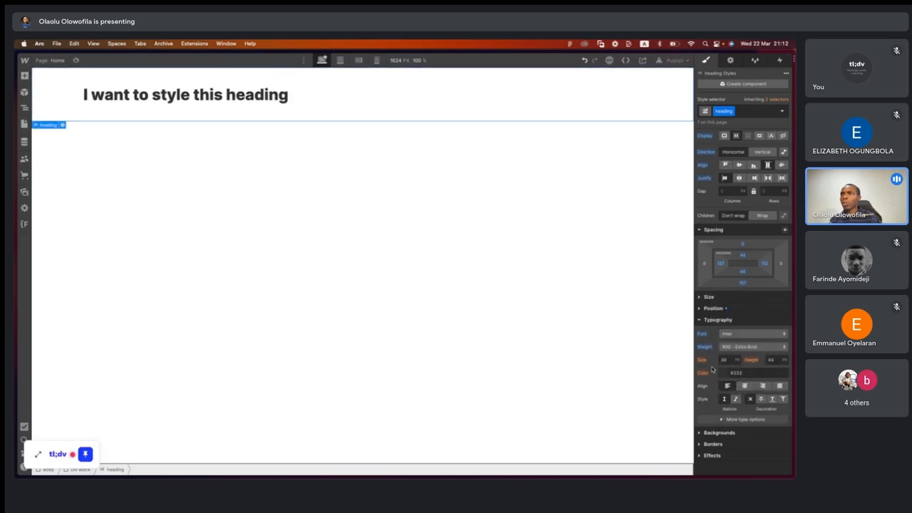
- Set the heading's font size to 96 px and its line height to 96 px
left_click(727, 359)
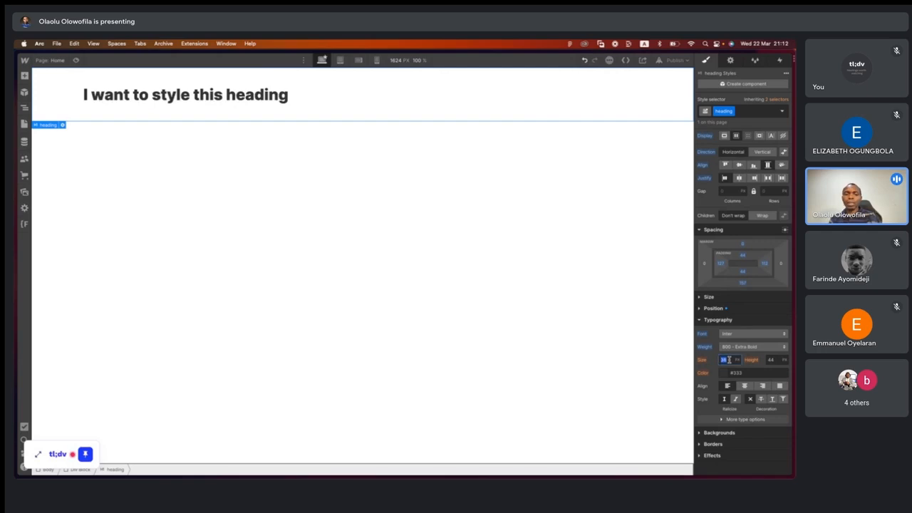
type("96")
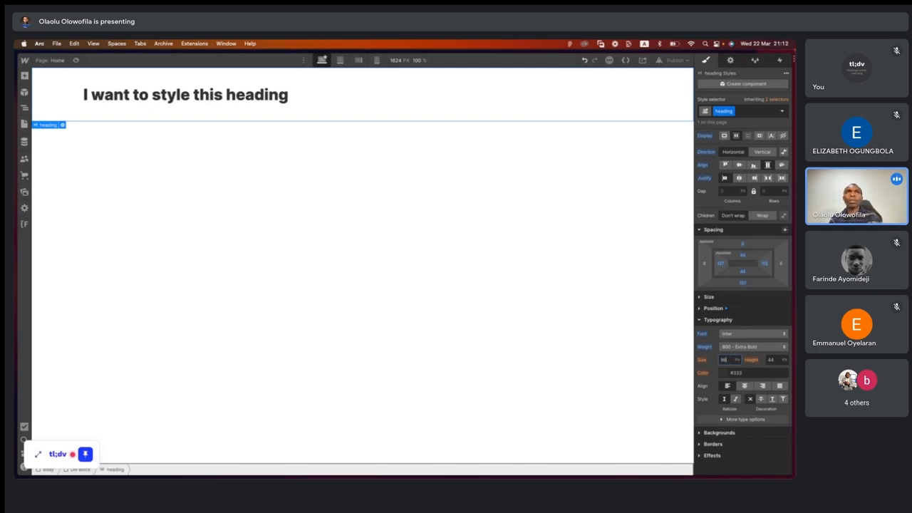
key("Return")
left_click(775, 359)
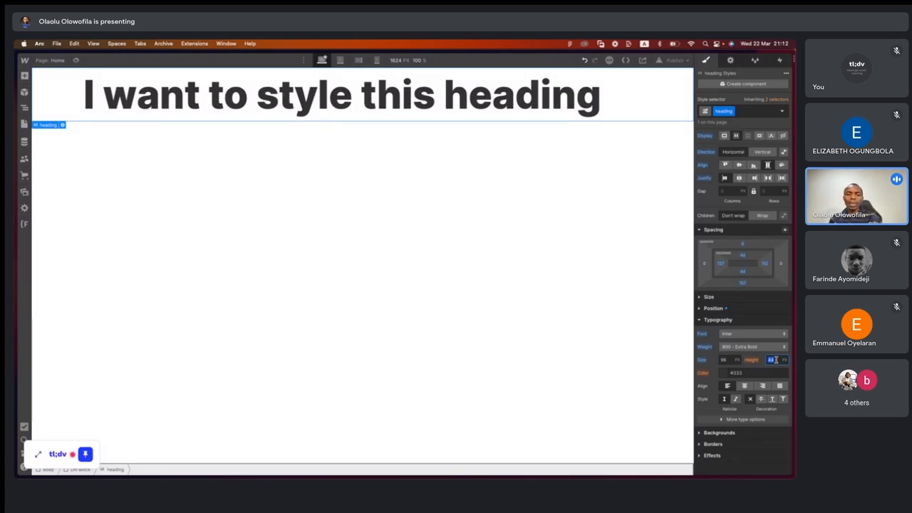
type("1")
key("Return")
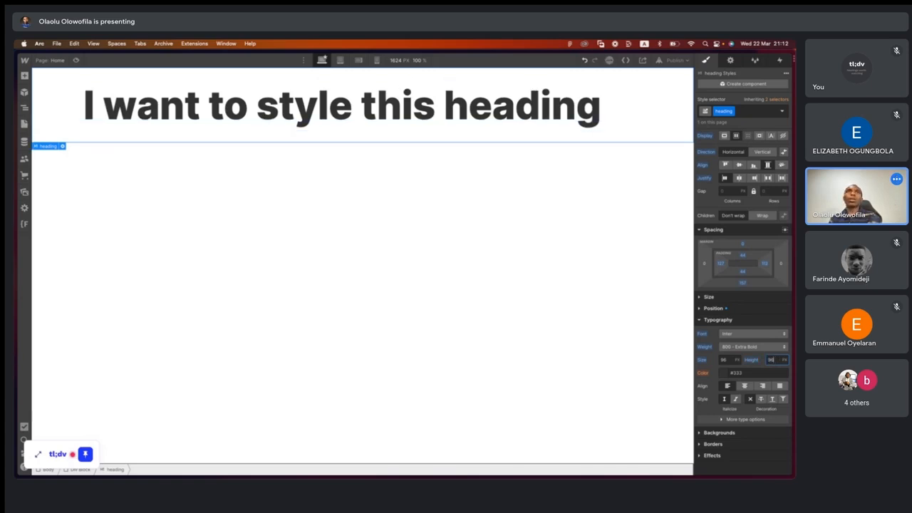
- Switch the heading's line height to the unitless option and replace its value with a minimal one
left_click(784, 360)
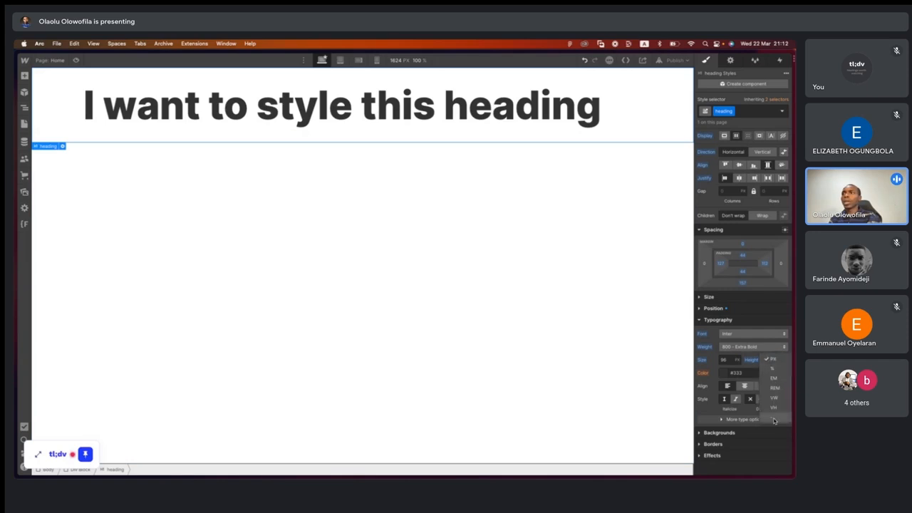
left_click(773, 418)
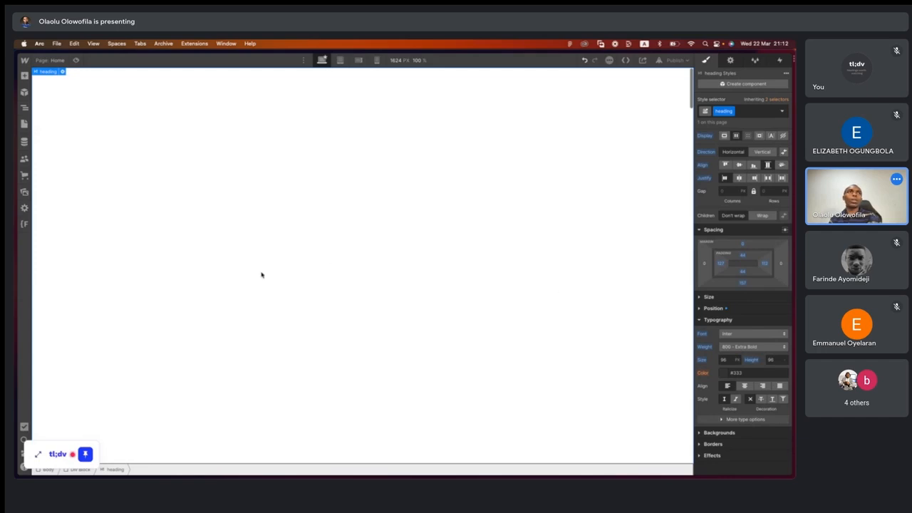
scroll(261, 274, "down", 2)
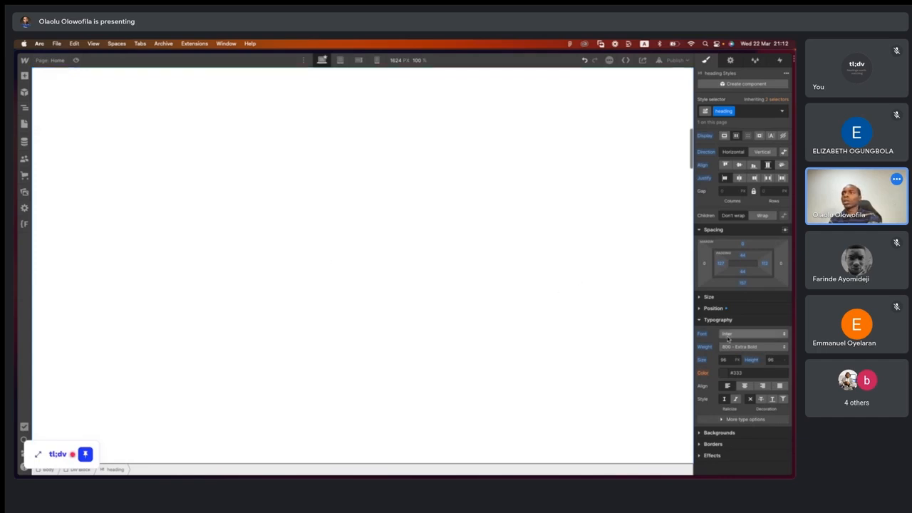
left_click(775, 359)
key("BackSpace")
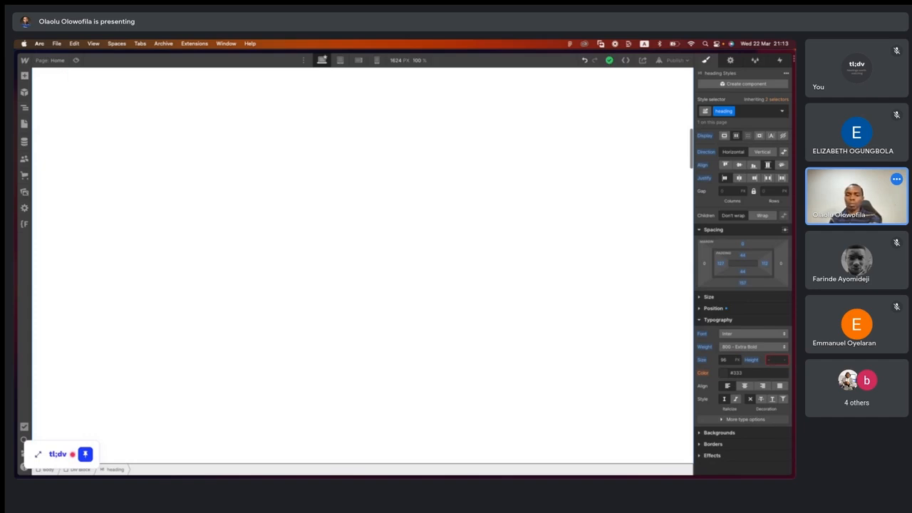
key("Up")
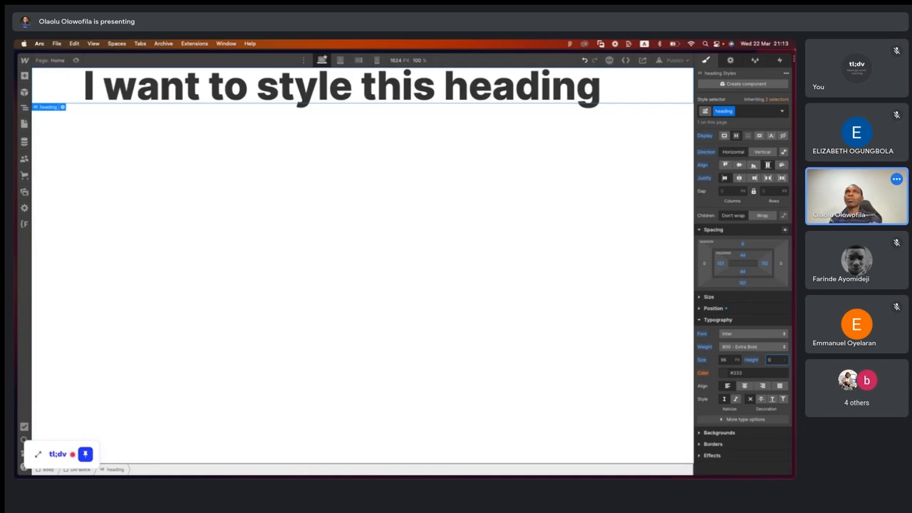
- Select the Body and try centre, right and justified text alignment, finishing with left alignment
left_click(477, 248)
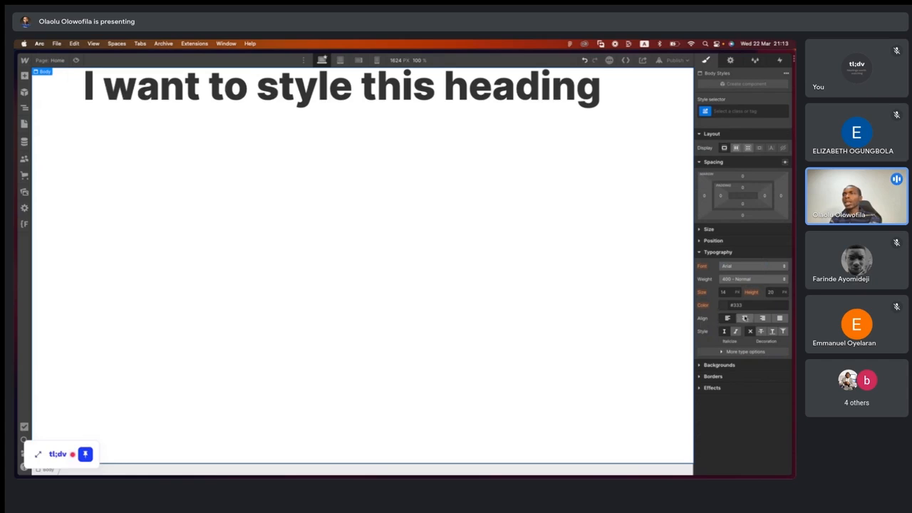
left_click(745, 318)
left_click(762, 319)
left_click(779, 318)
left_click(727, 318)
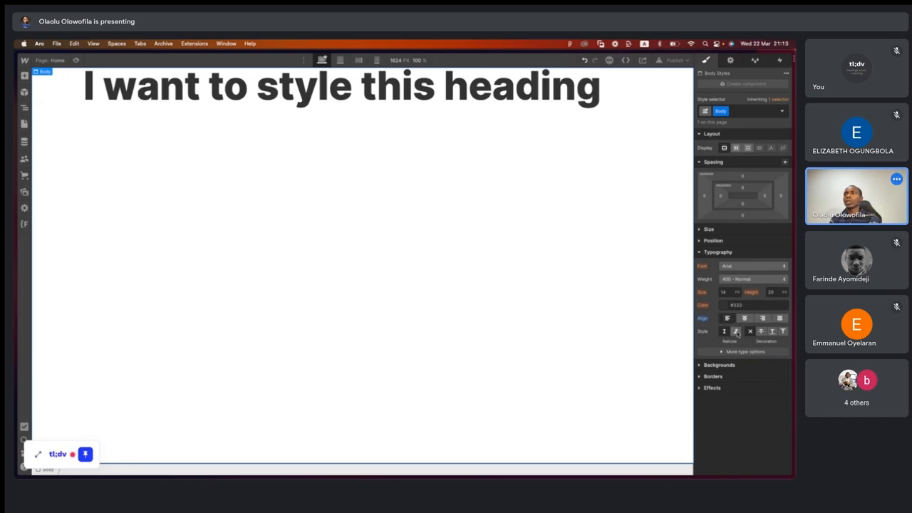
- Italicize the Body text and try strikethrough and underline decorations, finishing with overline
left_click(736, 333)
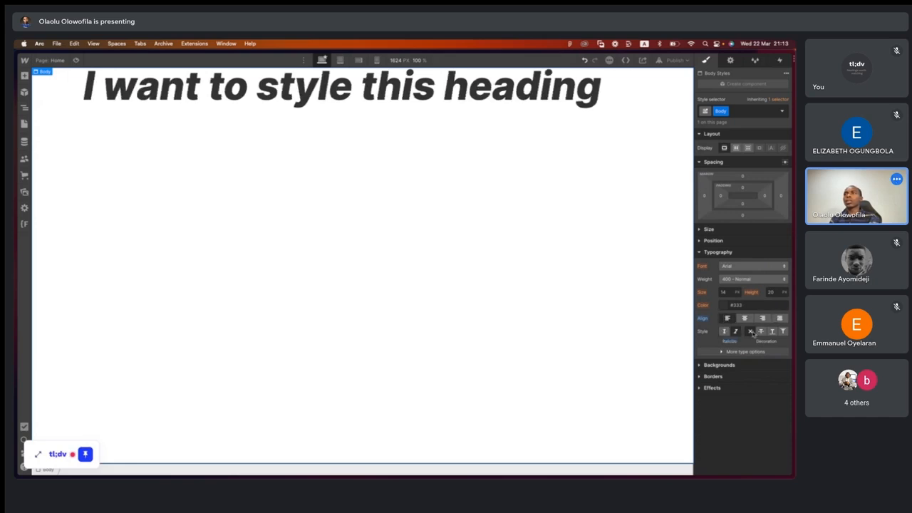
left_click(760, 332)
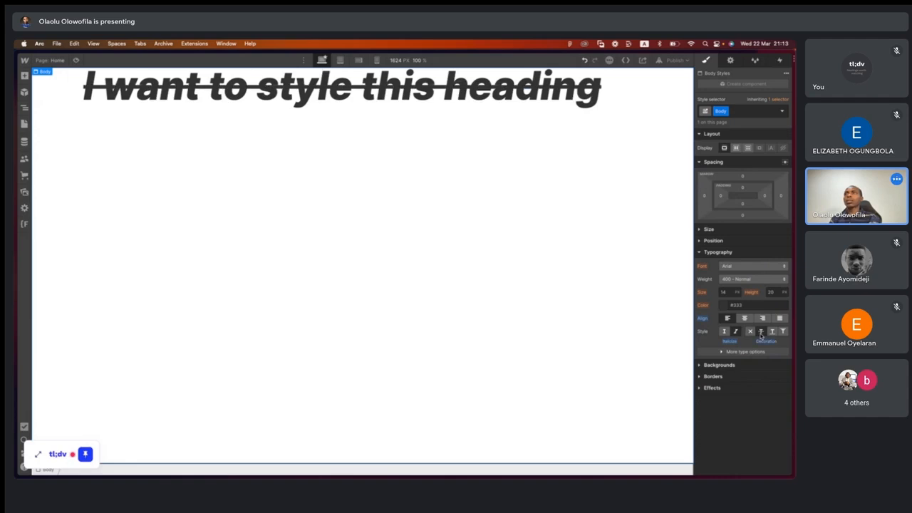
left_click(773, 333)
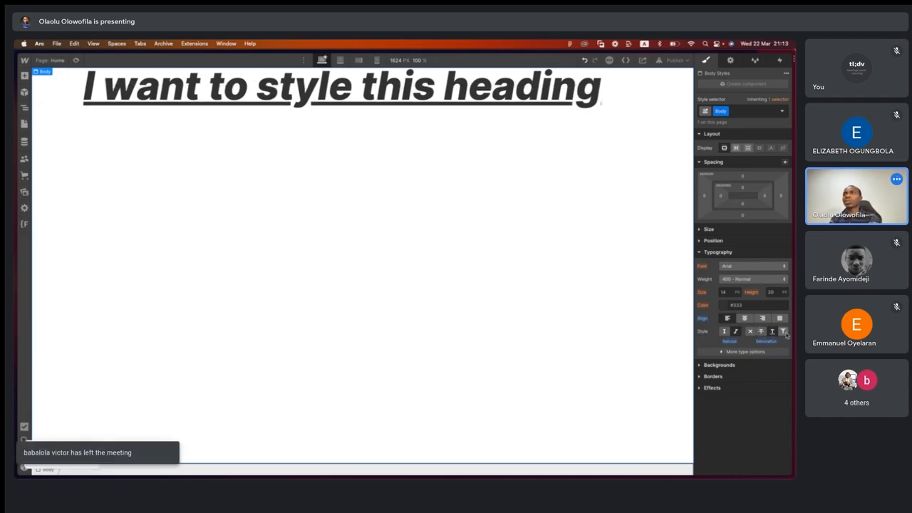
left_click(783, 332)
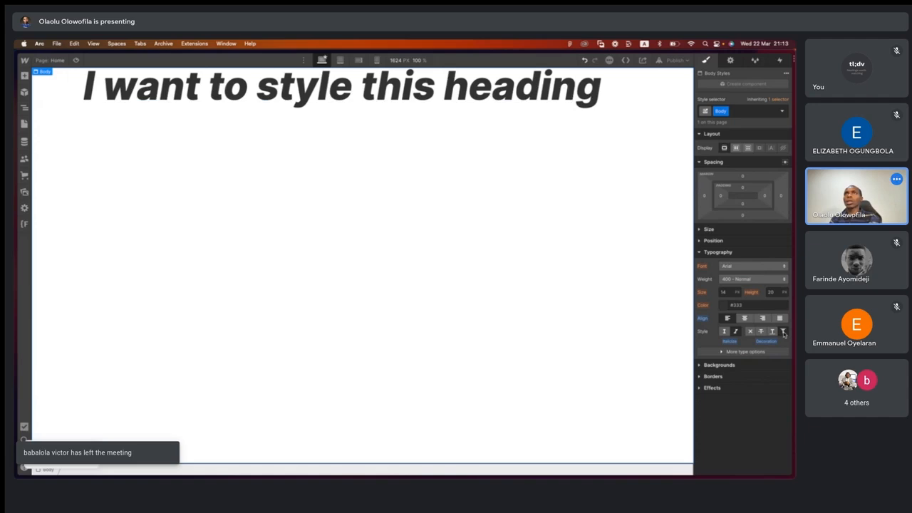
- Remove the Body text's decoration and return its style from italic to regular
left_click(773, 333)
left_click(760, 332)
left_click(749, 332)
left_click(724, 331)
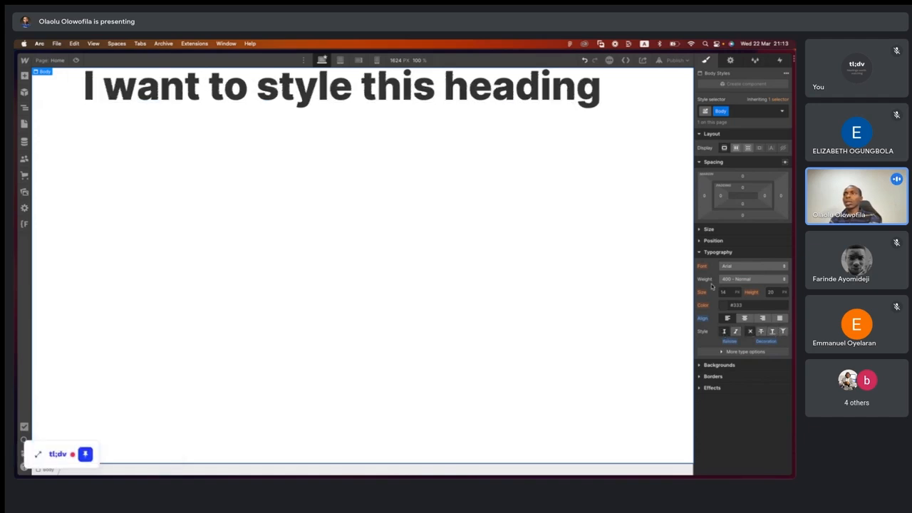
- Select the "I want to style this heading" element and set its font size to 48 px
left_click(699, 251)
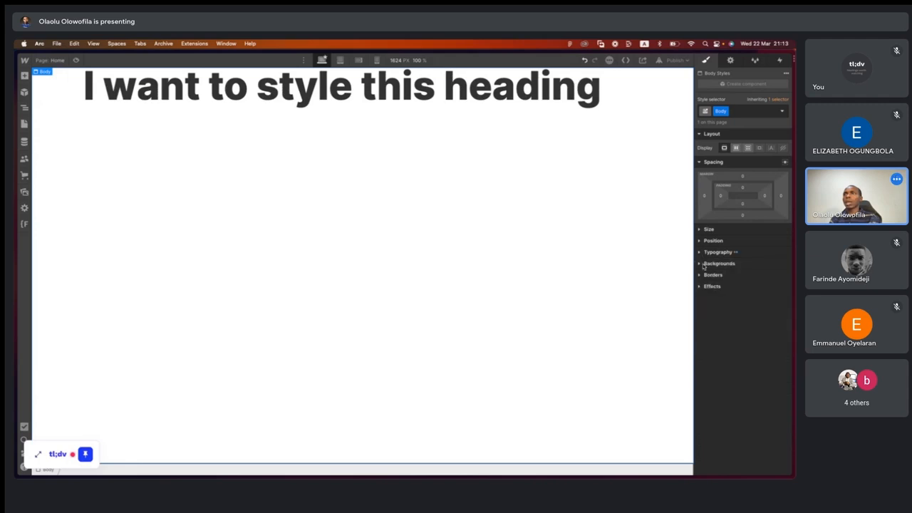
left_click(701, 264)
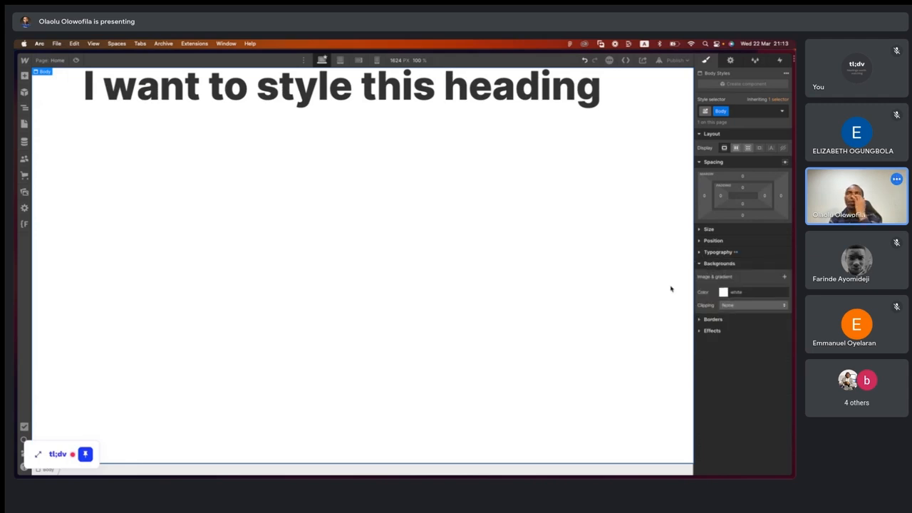
left_click(701, 252)
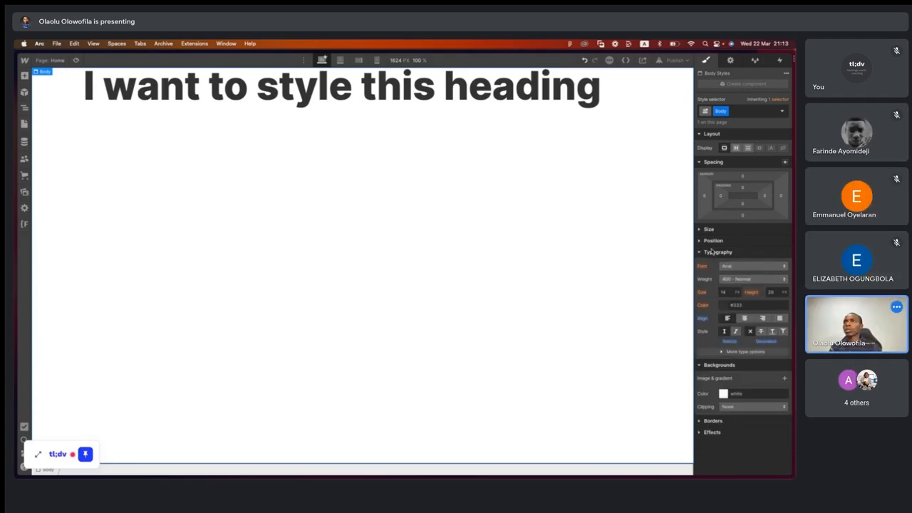
left_click(362, 99)
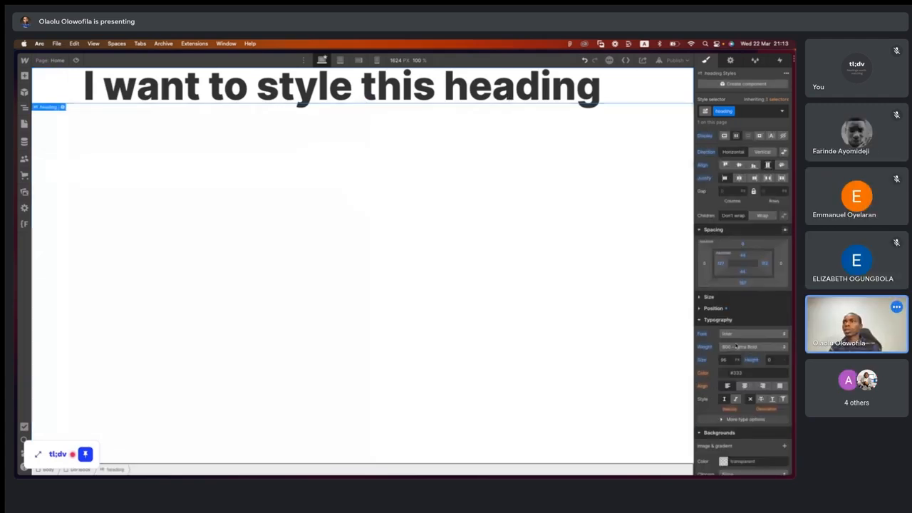
left_click(726, 361)
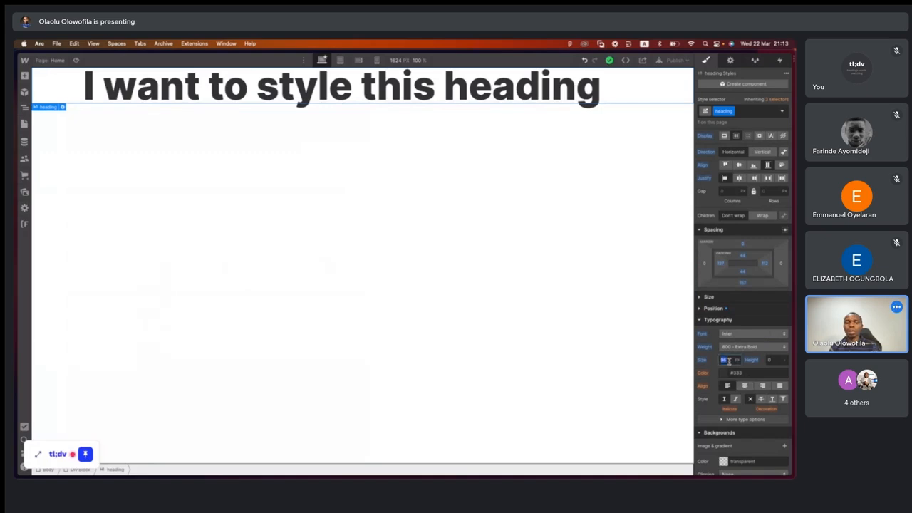
type("48")
key("Return")
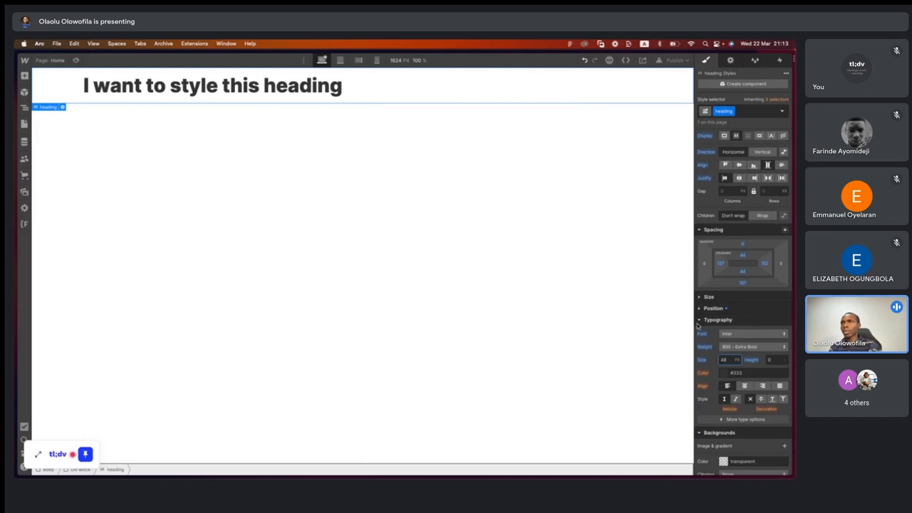
- Set the heading's background color to black
left_click(700, 322)
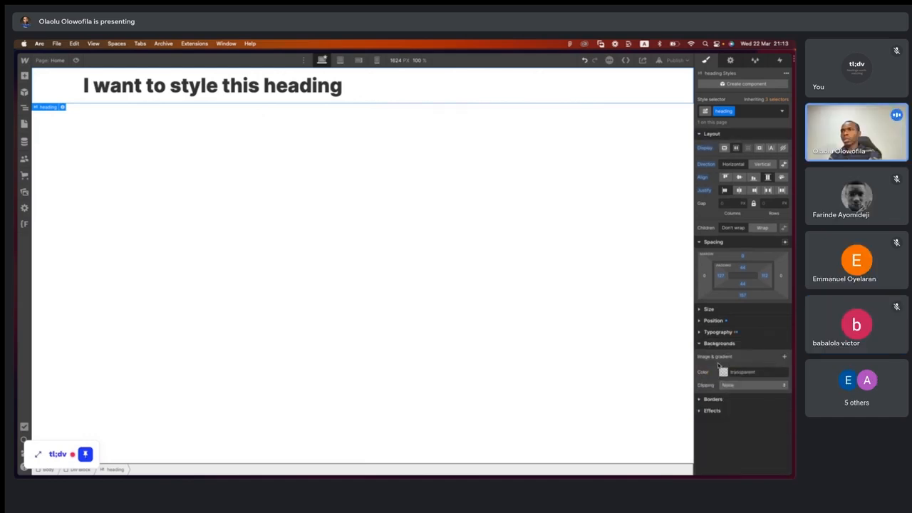
left_click(723, 373)
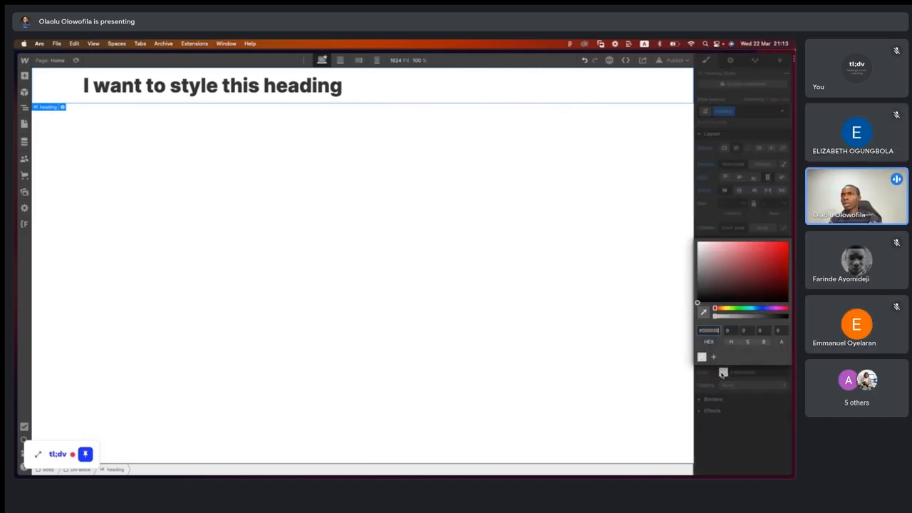
left_click_drag(754, 275, 794, 312)
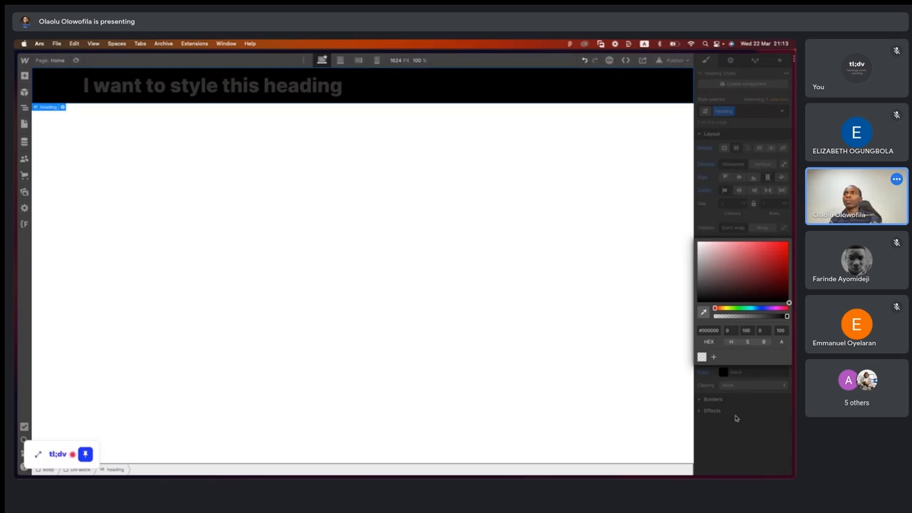
left_click(736, 418)
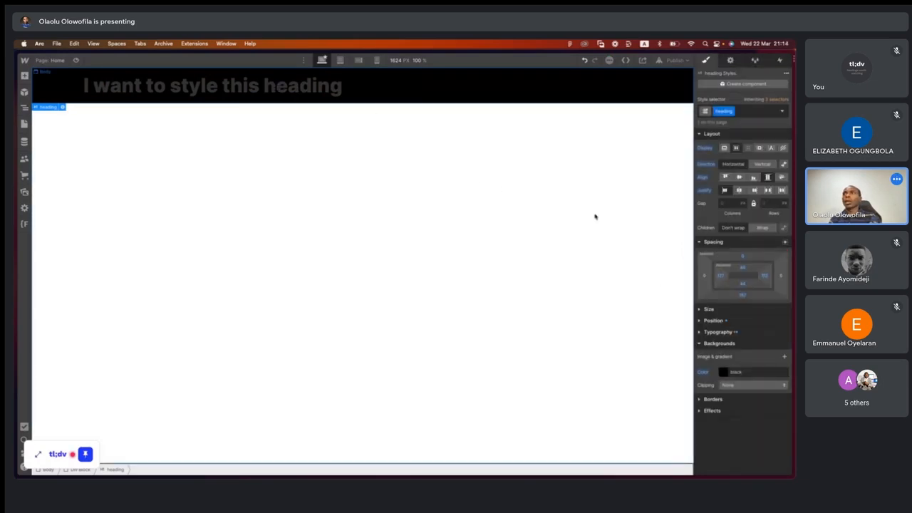
- Change the heading's text color to white
left_click(704, 333)
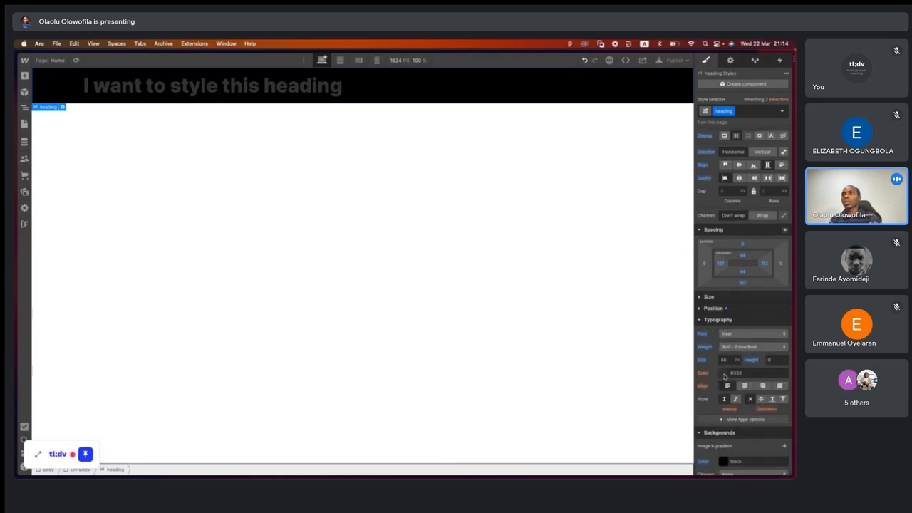
left_click(724, 374)
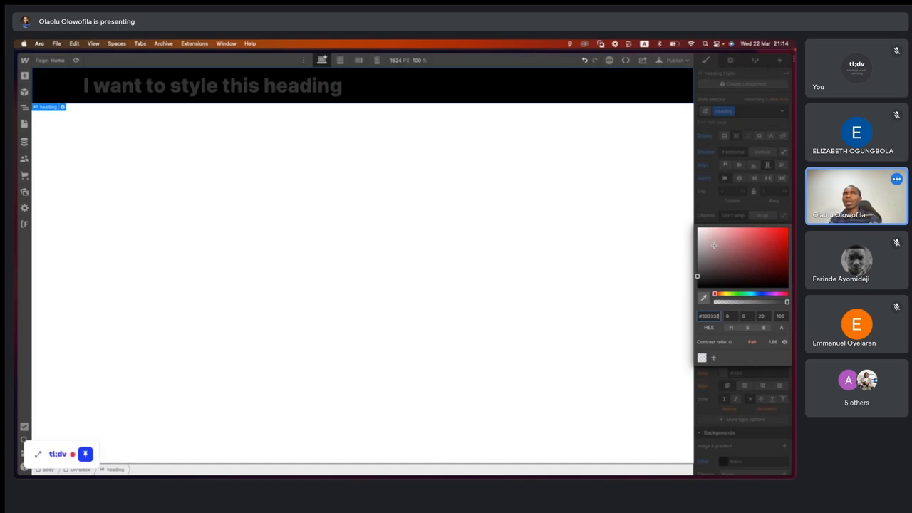
left_click_drag(714, 245, 697, 228)
left_click(721, 374)
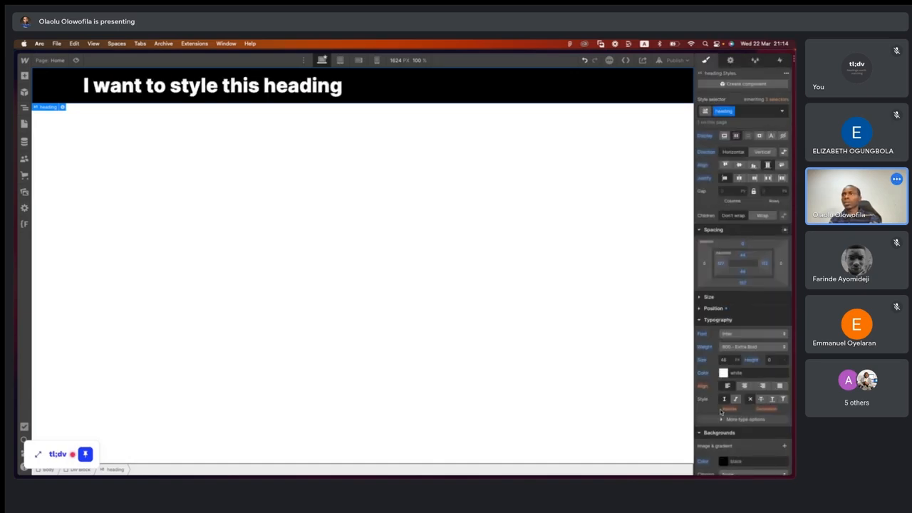
- Review the heading's background clipping options, keeping None
scroll(721, 412, "down", 1)
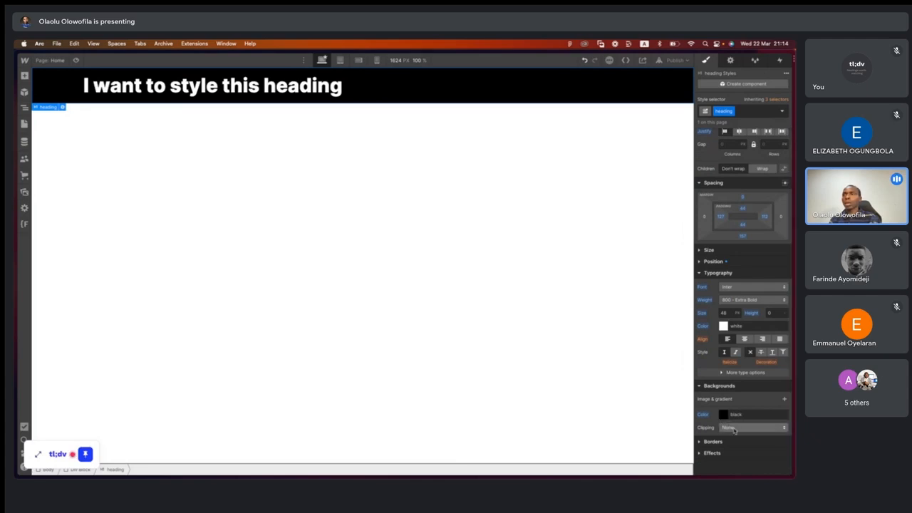
left_click(733, 427)
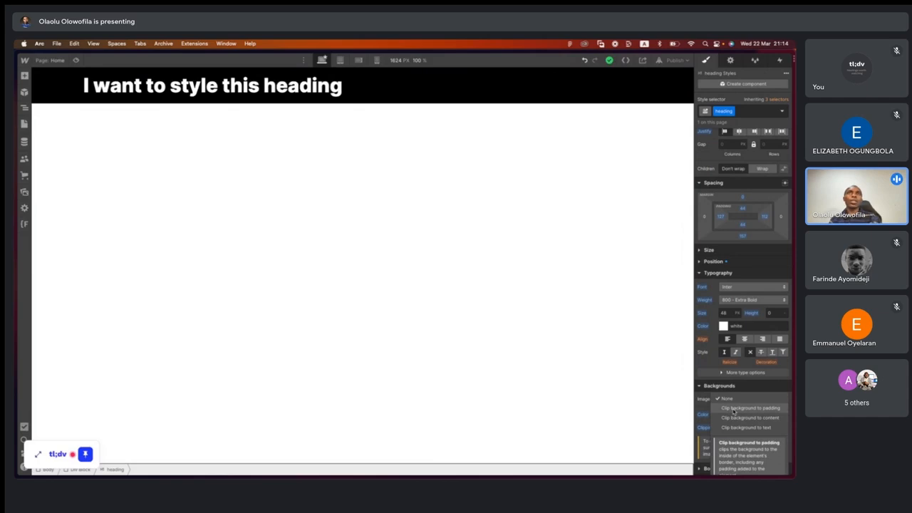
left_click(727, 398)
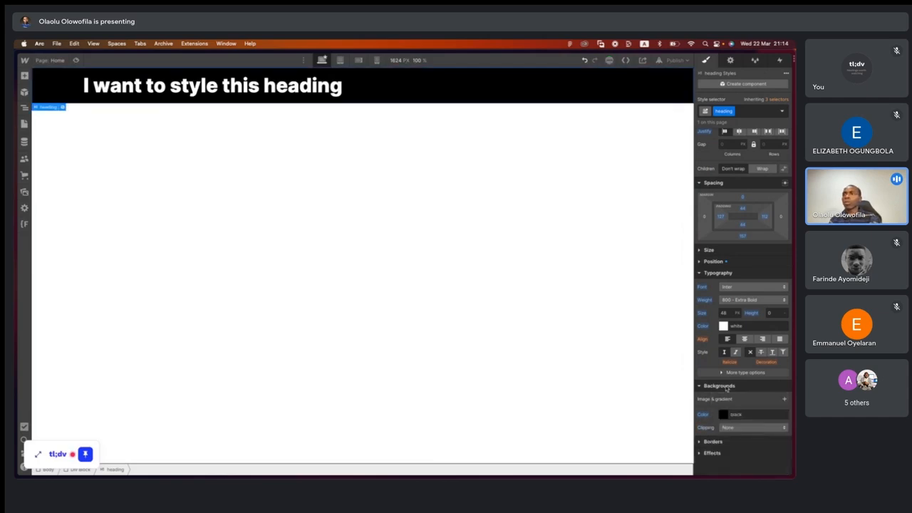
left_click(700, 386)
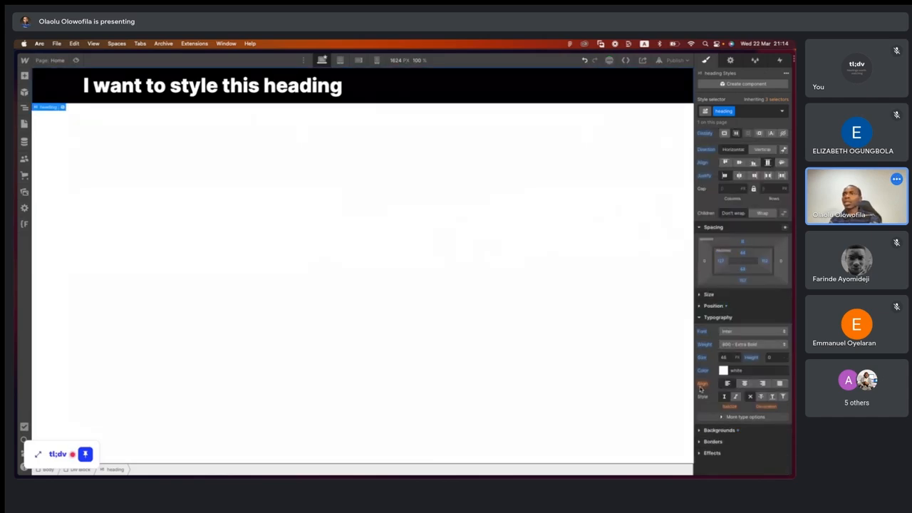
- Give the heading a solid red border 4 px wide on all sides
left_click(701, 441)
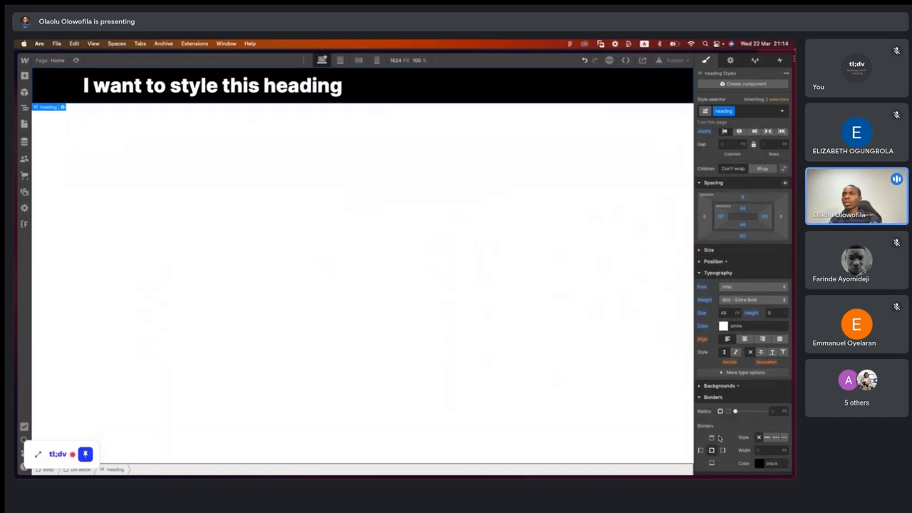
scroll(719, 438, "down", 1)
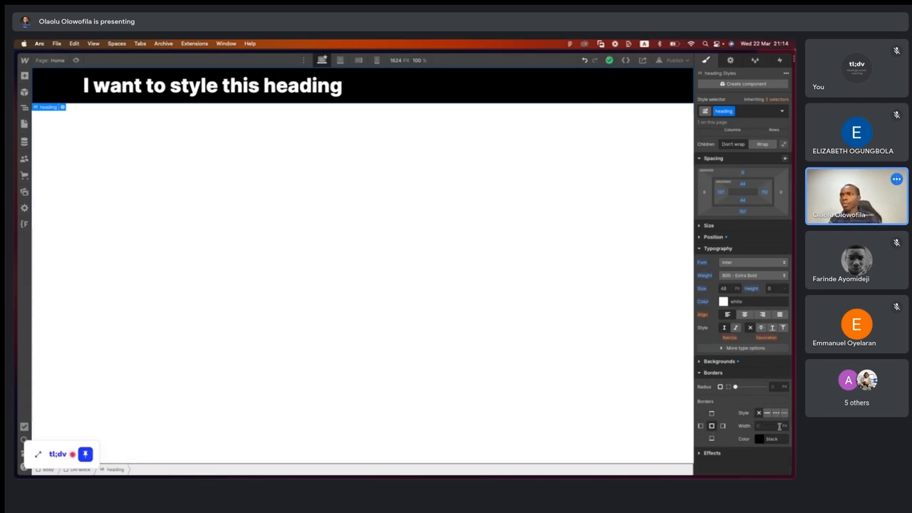
left_click(767, 413)
left_click(764, 425)
key("Return")
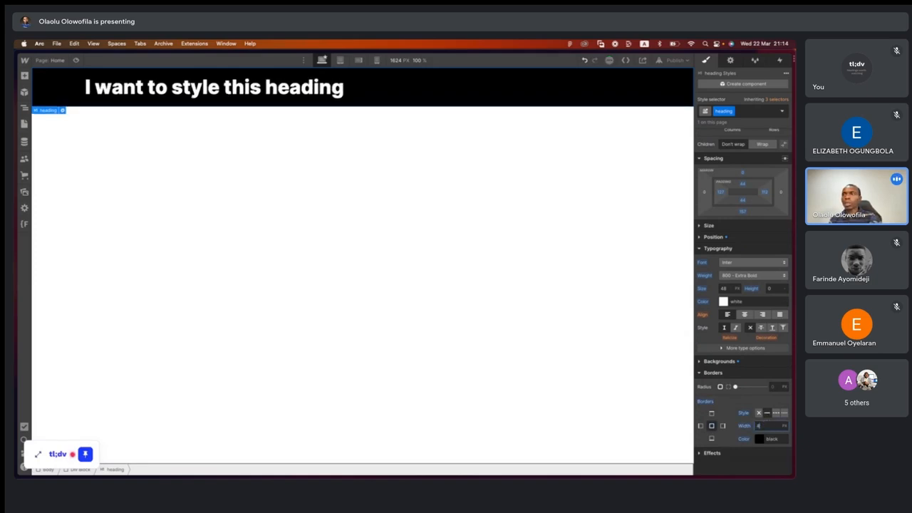
left_click(759, 439)
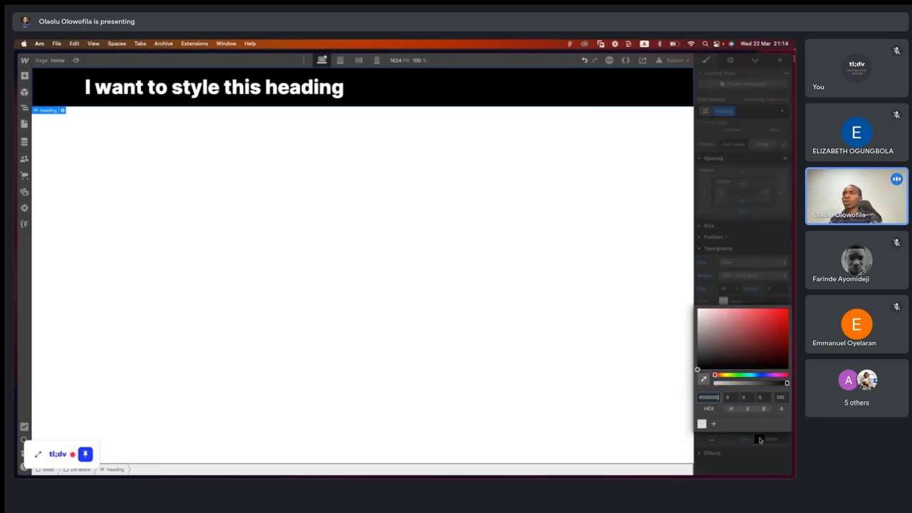
left_click_drag(747, 355, 789, 308)
left_click(775, 282)
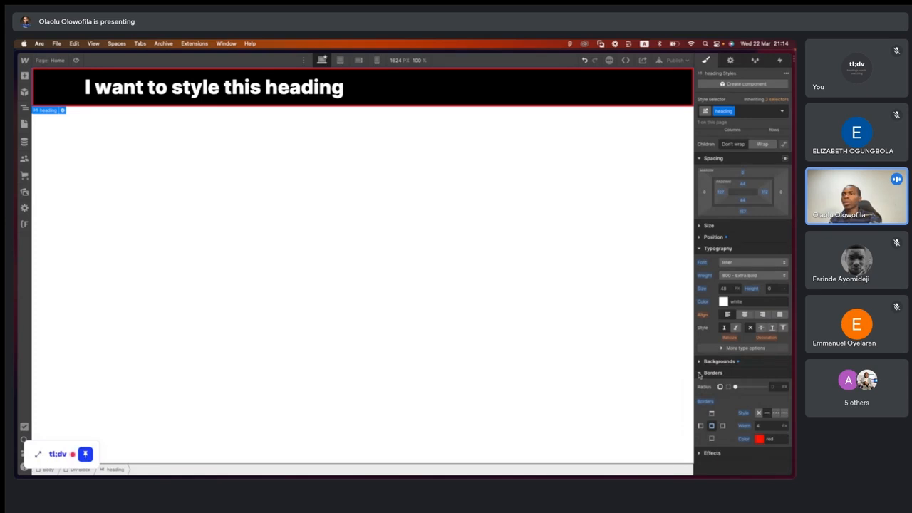
- Open the heading's effects settings and look through the blending modes, keeping Normal
left_click(702, 375)
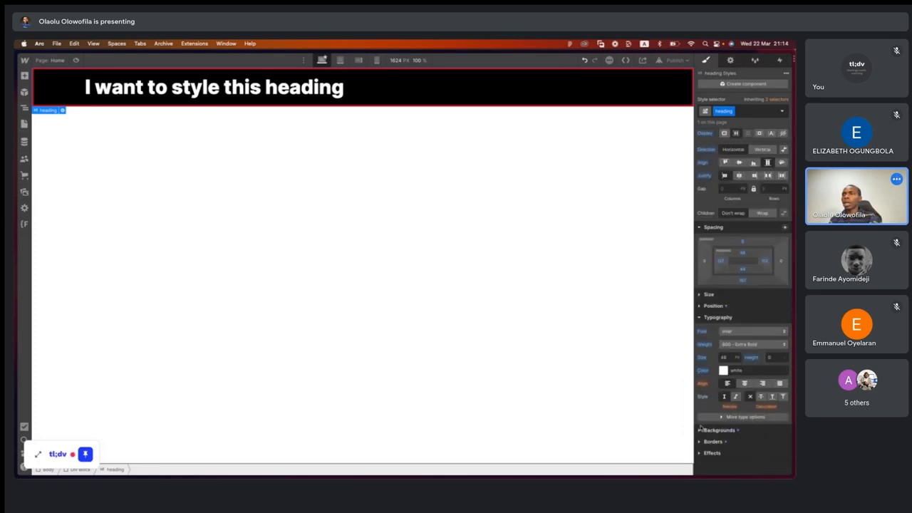
left_click(703, 317)
left_click(698, 135)
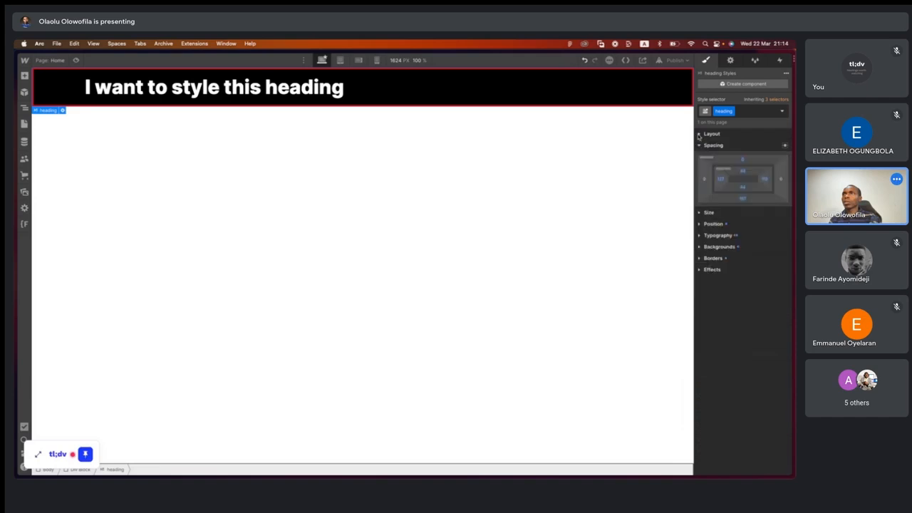
left_click(702, 270)
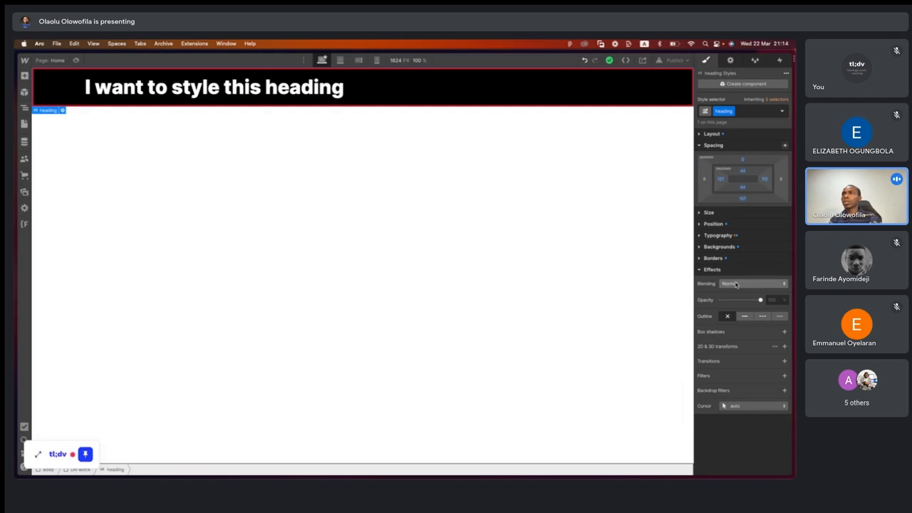
left_click(736, 283)
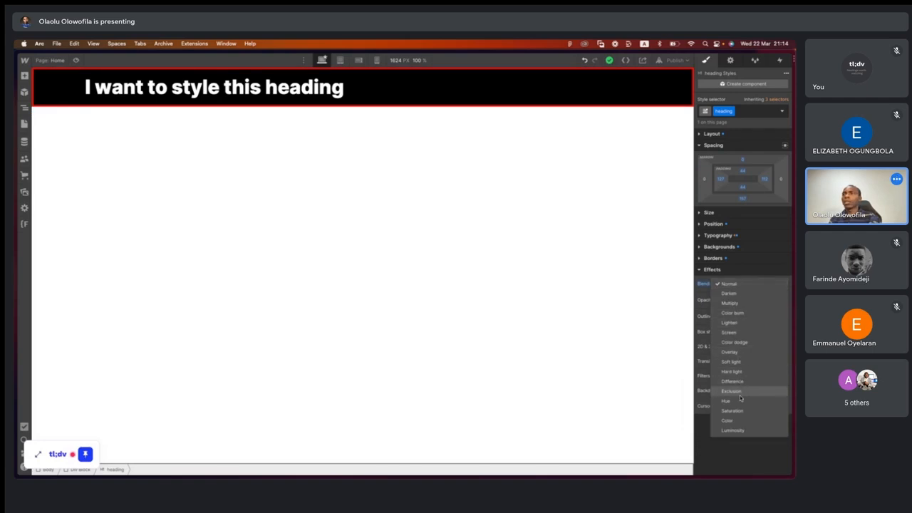
left_click(731, 439)
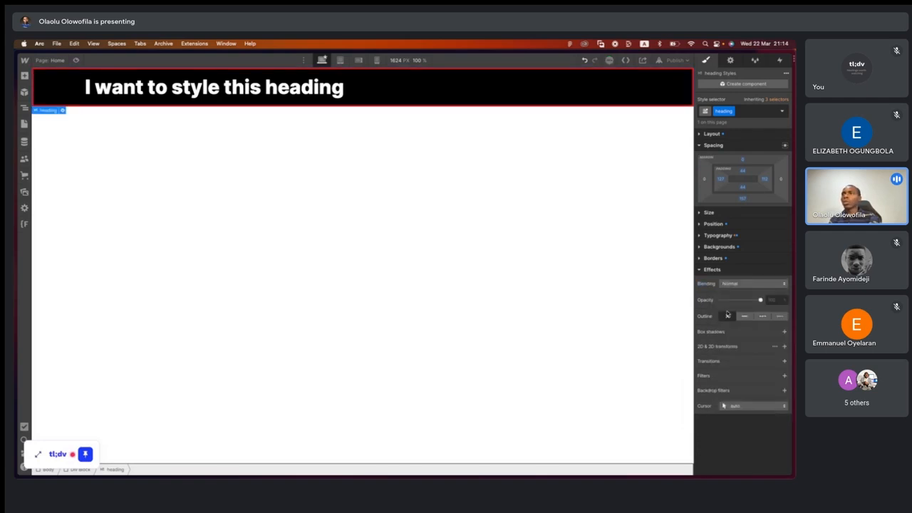
- Try the heading's opacity and outline styles, finishing with 100% opacity and no outline
left_click_drag(760, 300, 783, 296)
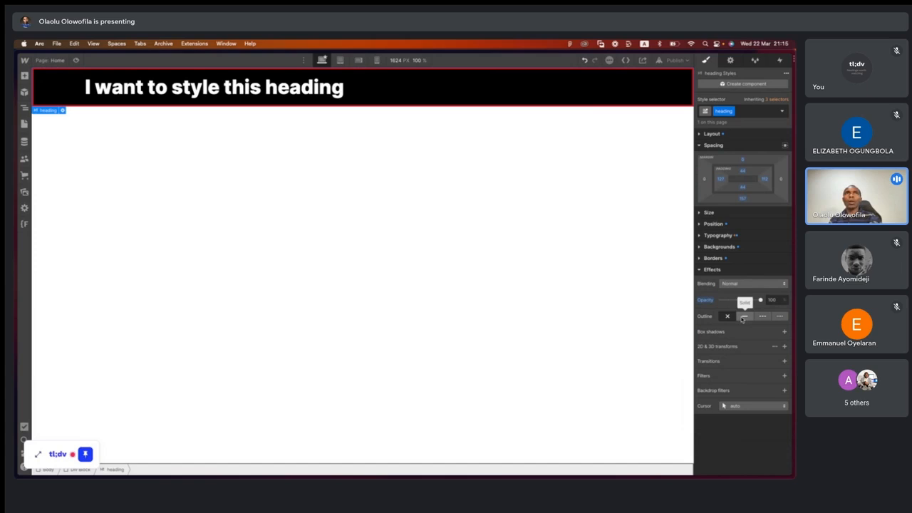
left_click(743, 317)
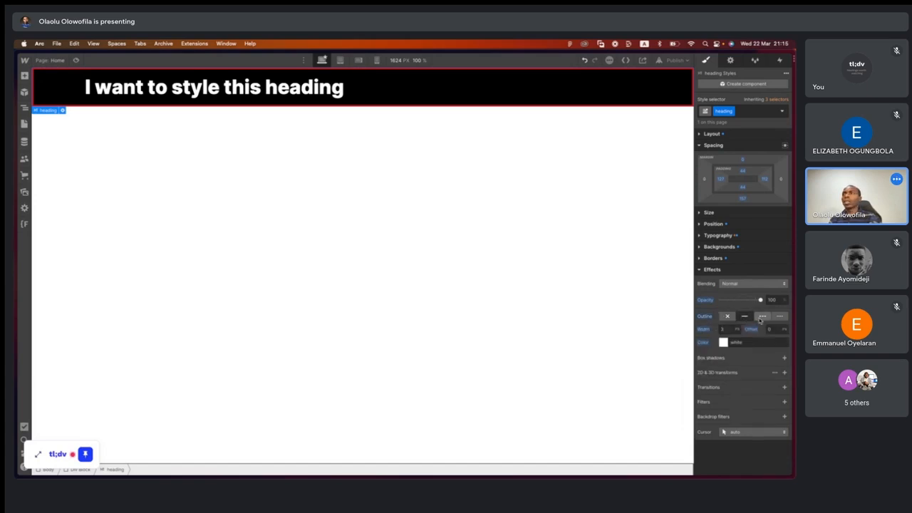
left_click(705, 316)
left_click(720, 332)
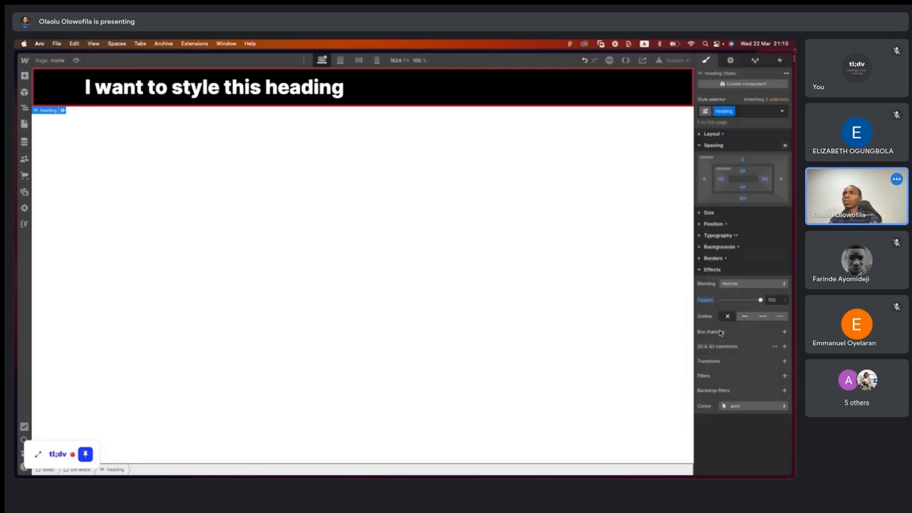
- Add an outside box shadow to the heading with a 117-degree angle and color rgba(182, 112, 112, 0.2)
left_click(785, 333)
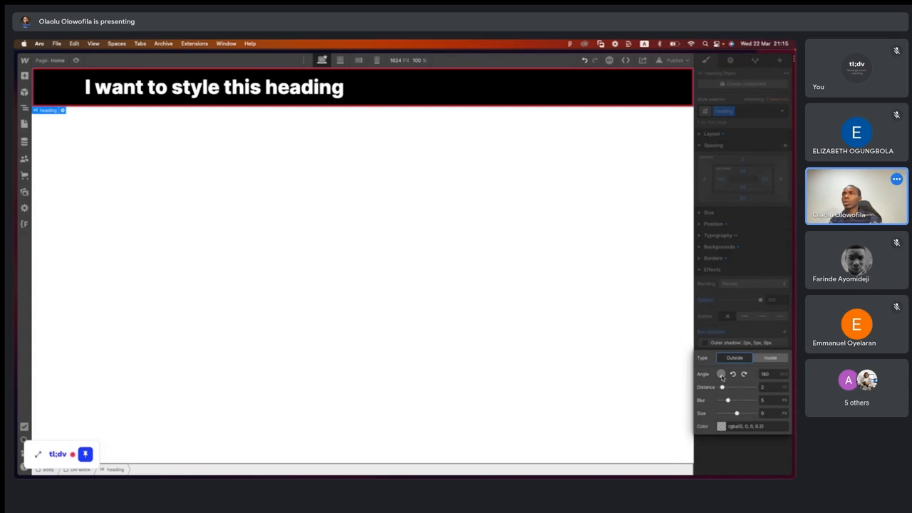
left_click_drag(722, 377, 725, 376)
left_click(721, 426)
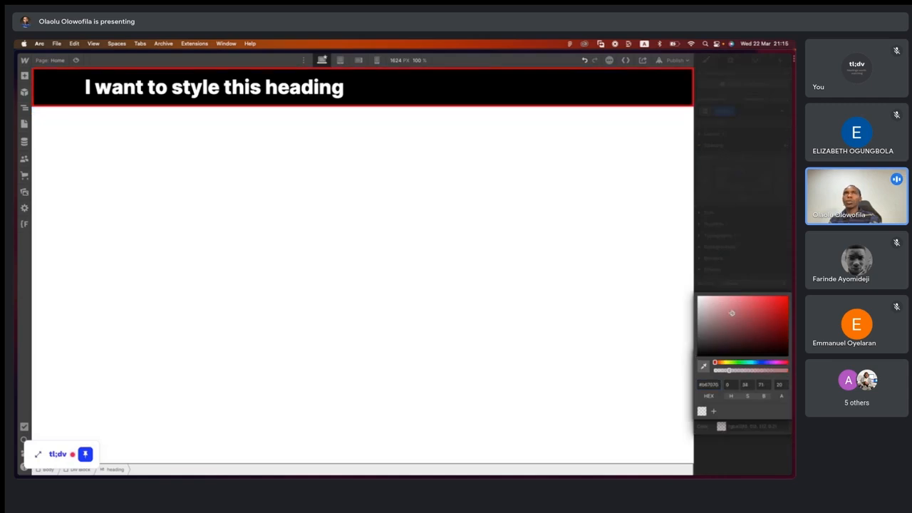
left_click(756, 268)
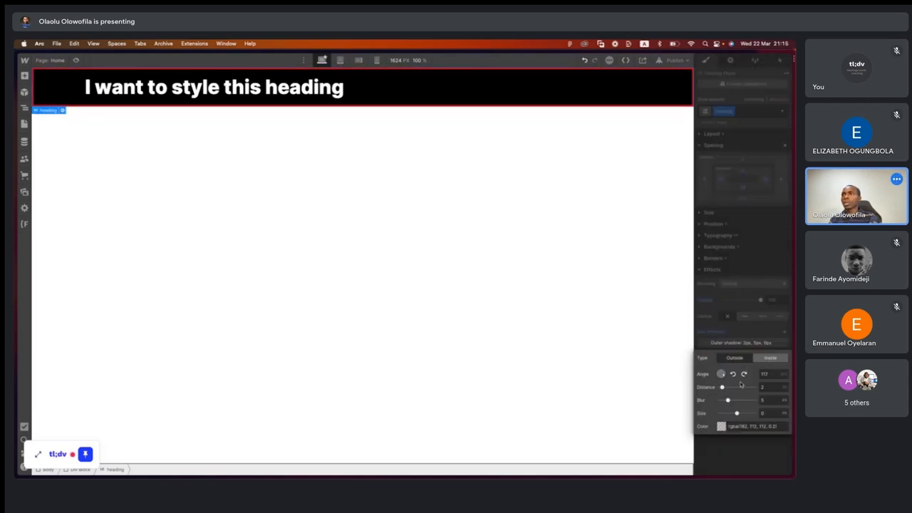
- Set the heading's outside shadow to distance 18 px, blur 16 px, size 20 px and its color #b67070 to 100% alpha
left_click_drag(722, 387, 751, 387)
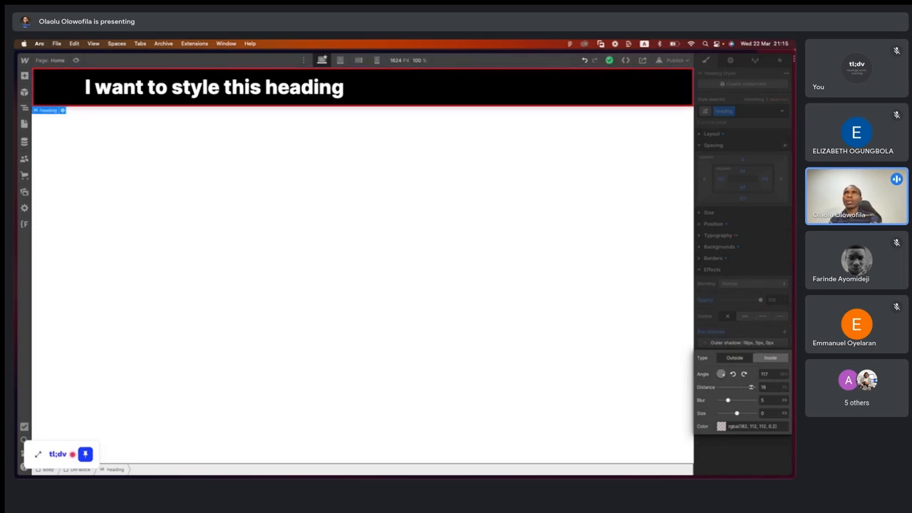
left_click(722, 426)
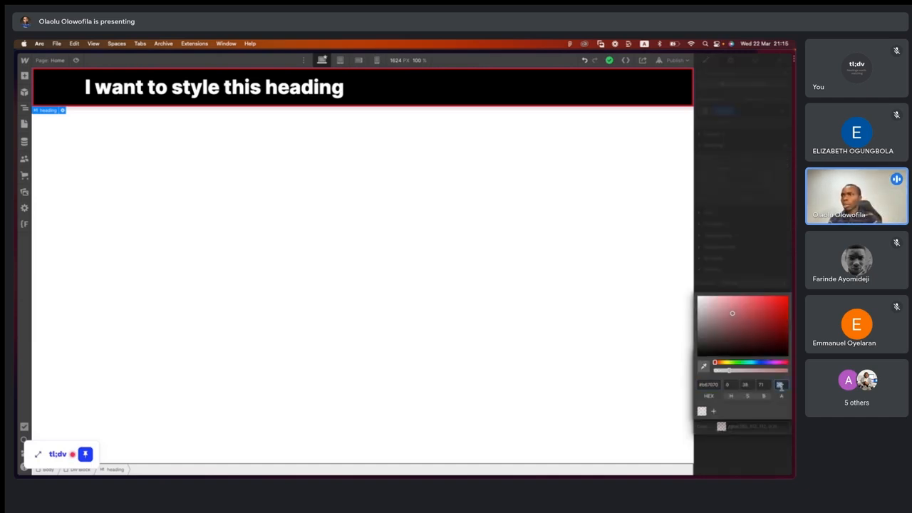
type("100")
key("Return")
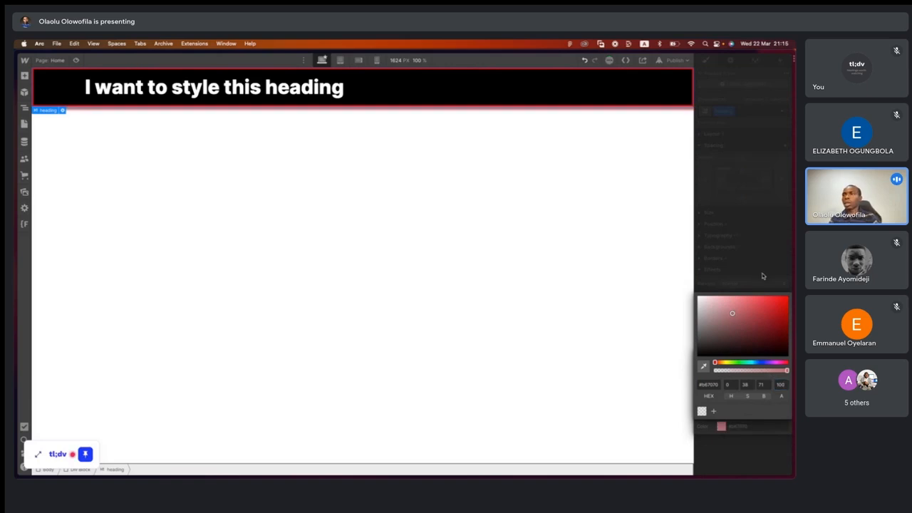
left_click(762, 271)
left_click_drag(728, 400, 748, 399)
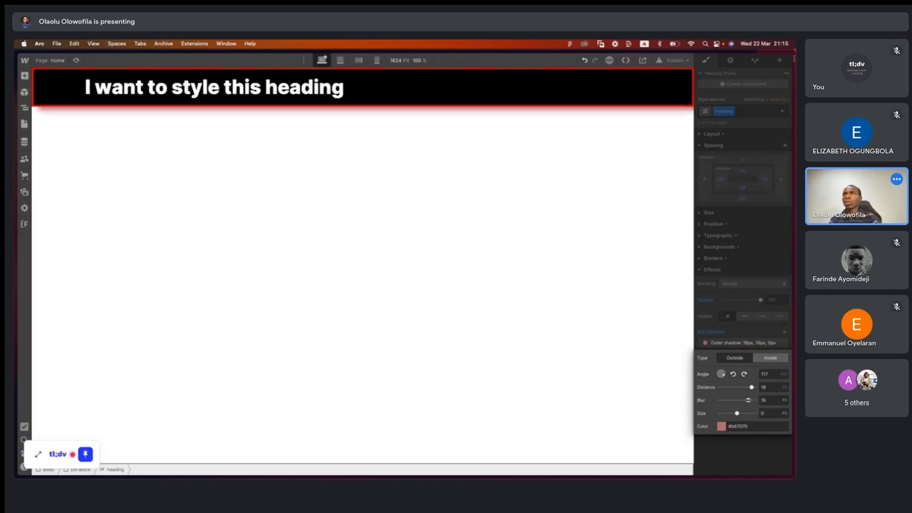
left_click_drag(737, 413, 759, 413)
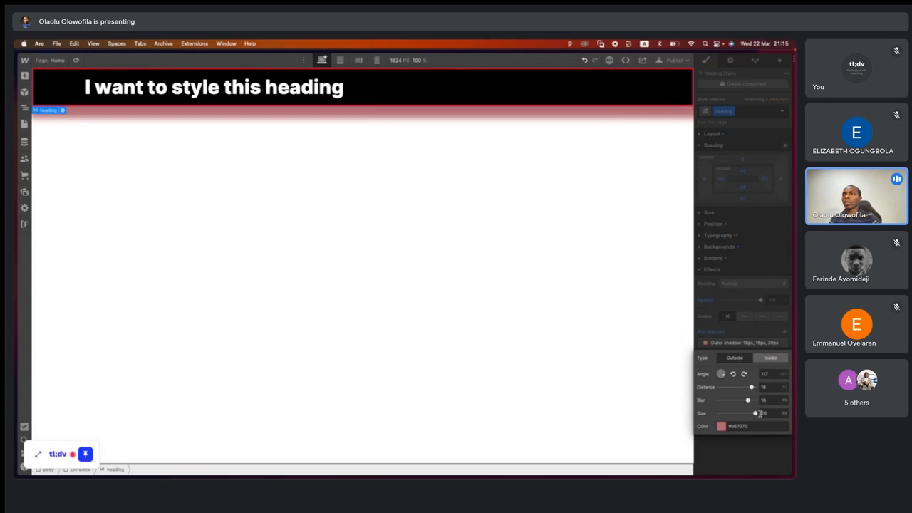
left_click(744, 458)
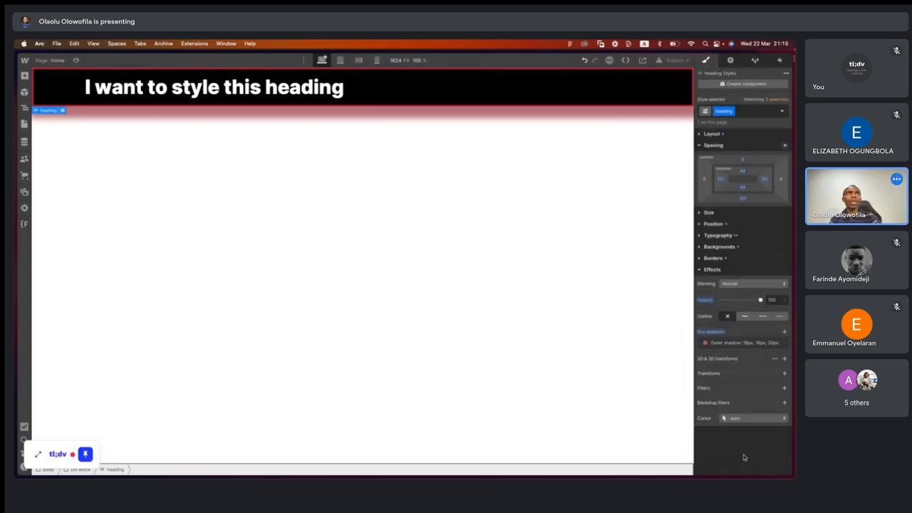
- Look through the heading's 2D and 3D transform settings and cursor options, and collapse the effects and spacing settings
left_click(775, 359)
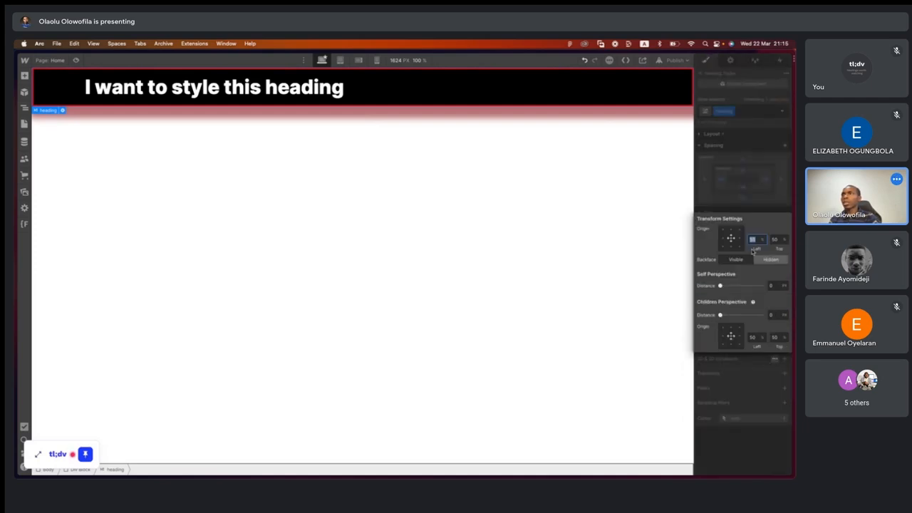
left_click(743, 363)
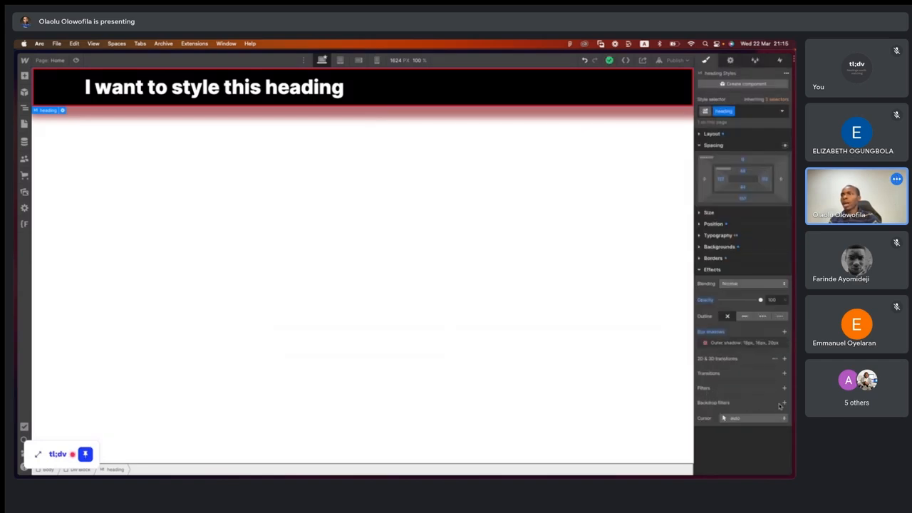
left_click(726, 419)
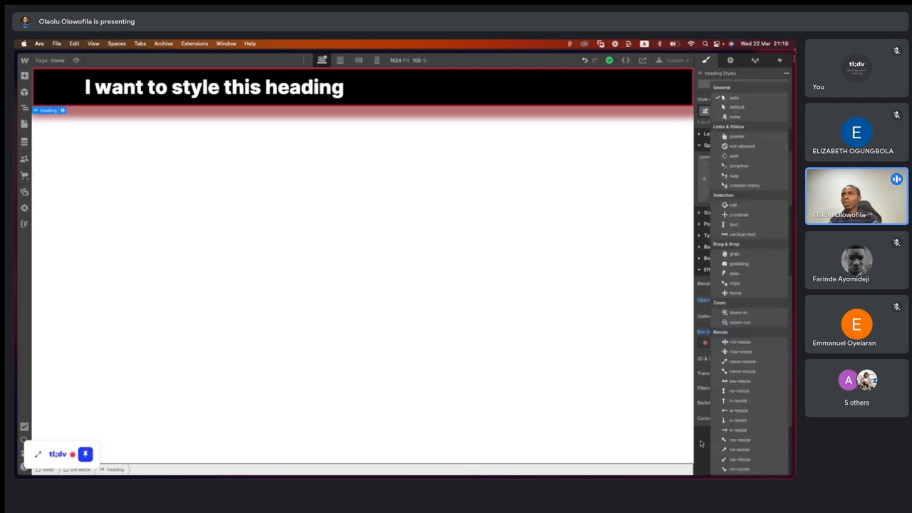
left_click(700, 443)
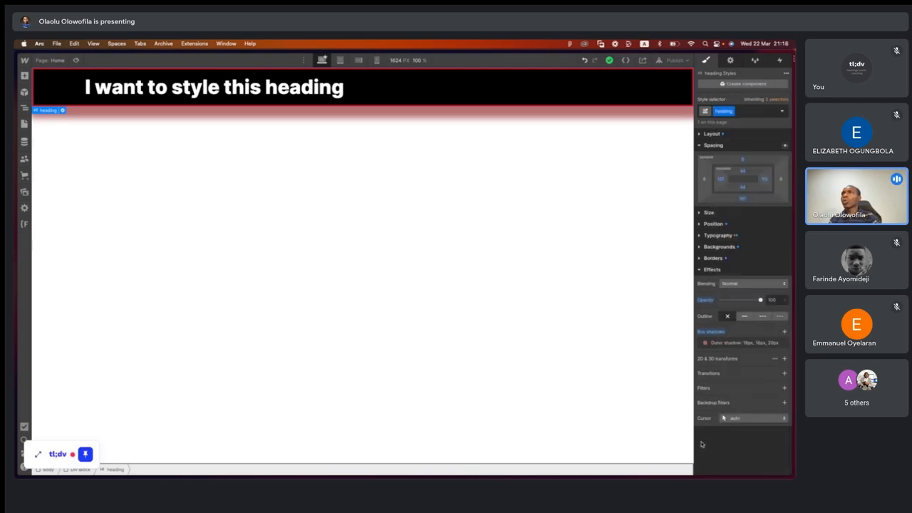
left_click(700, 270)
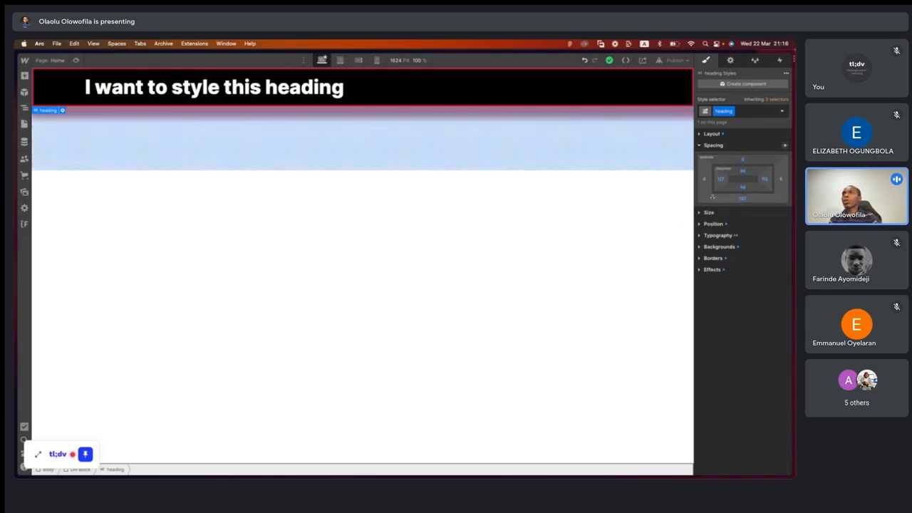
left_click(700, 146)
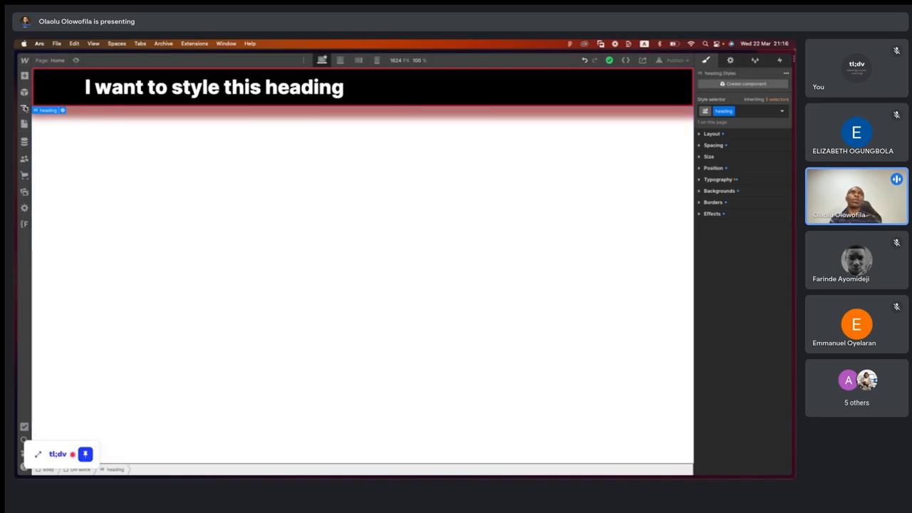
- Reset the heading's background color and borders to their initial values
left_click(25, 108)
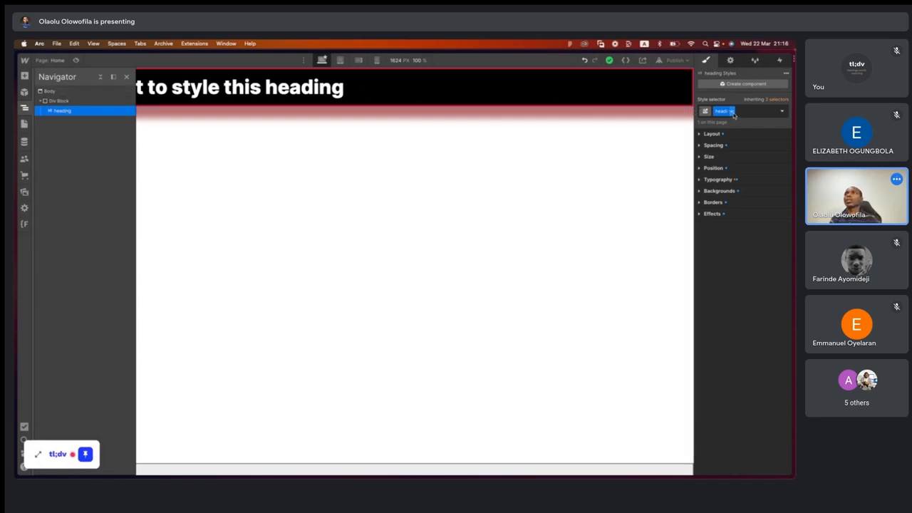
left_click(700, 191)
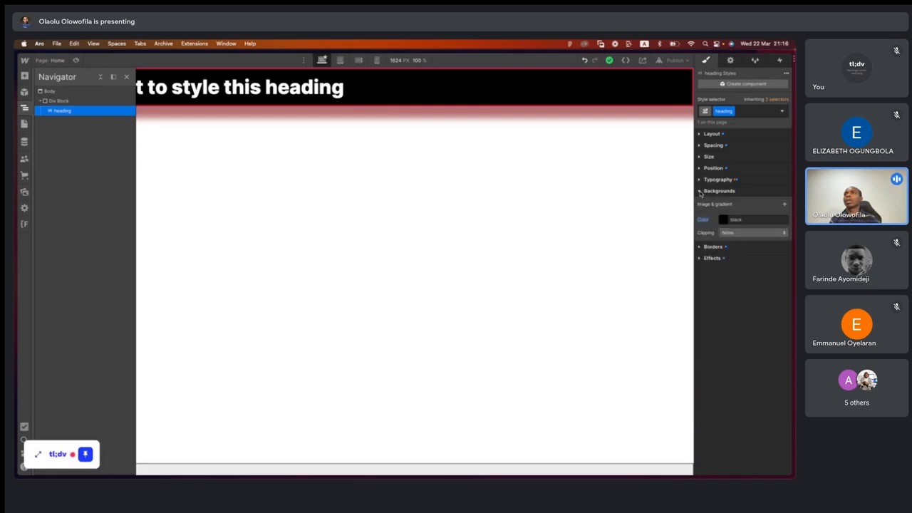
left_click(704, 220)
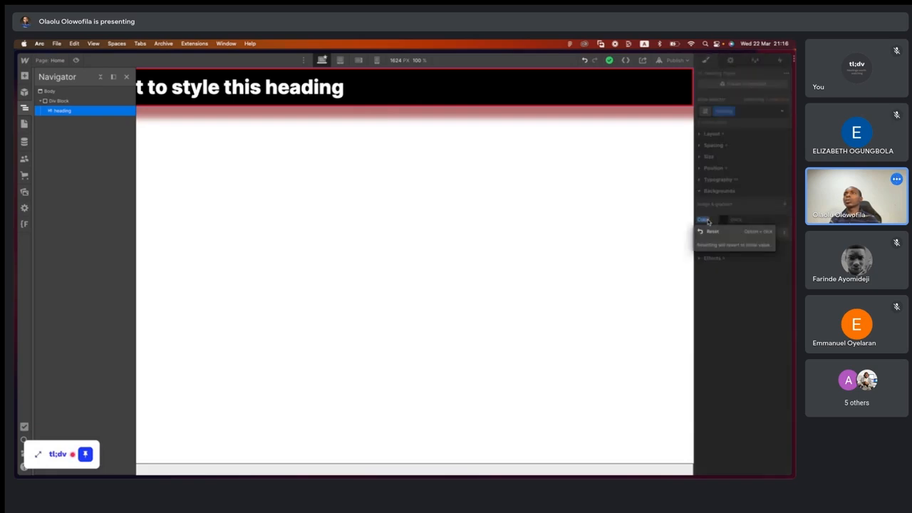
left_click(709, 232)
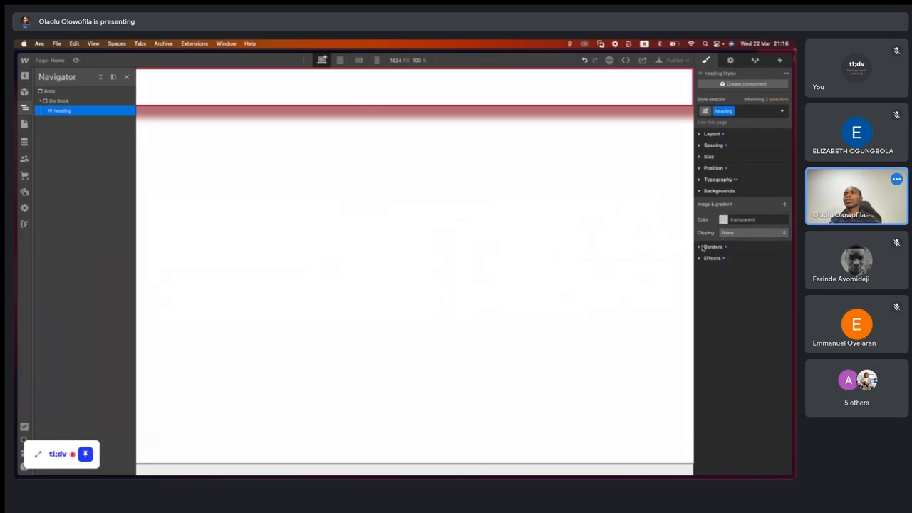
left_click(700, 247)
left_click(706, 275)
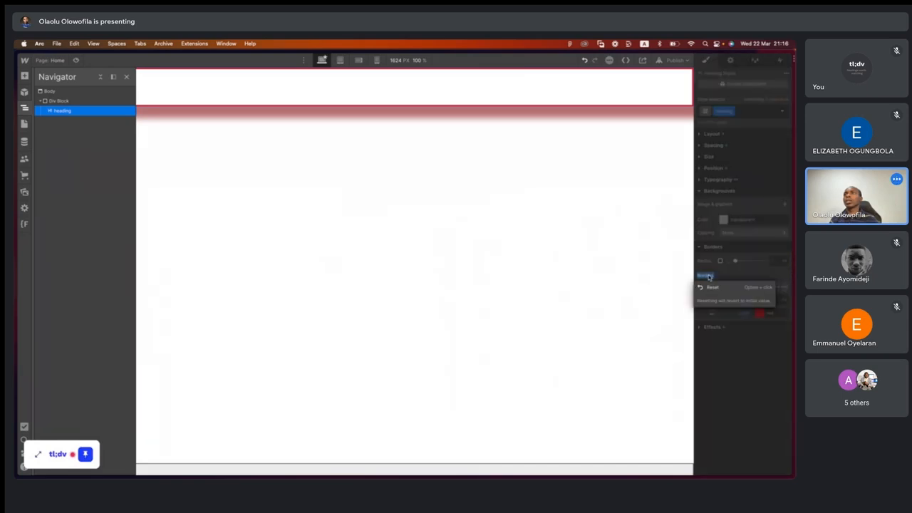
left_click(715, 288)
- Reset the heading's opacity and box shadows to their initial values
left_click(715, 329)
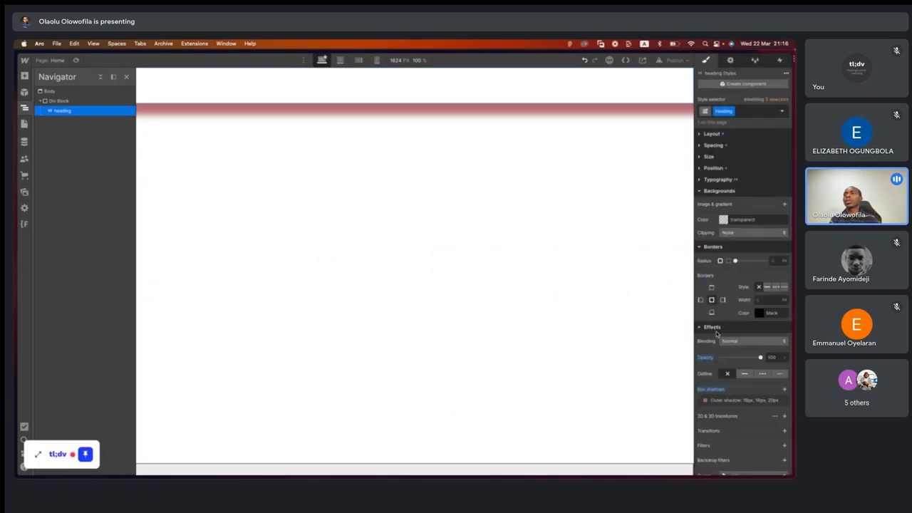
left_click(708, 356)
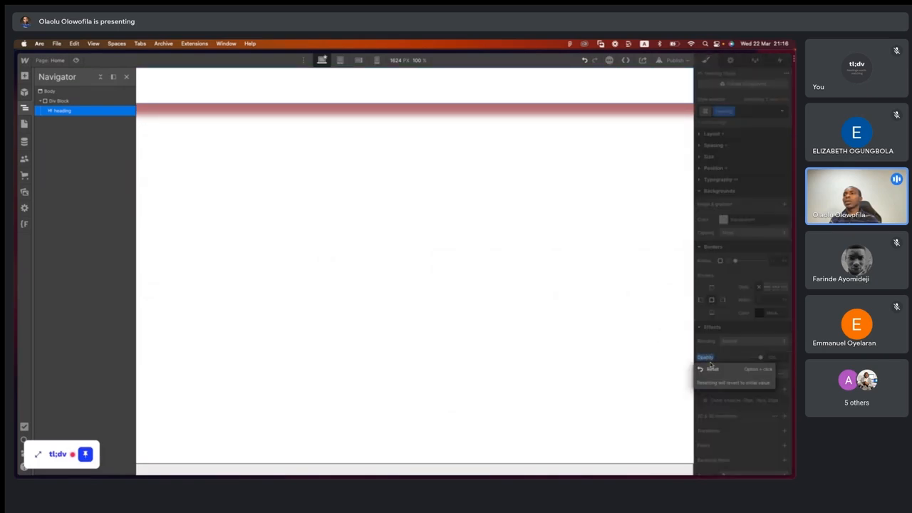
left_click(713, 369)
left_click(711, 389)
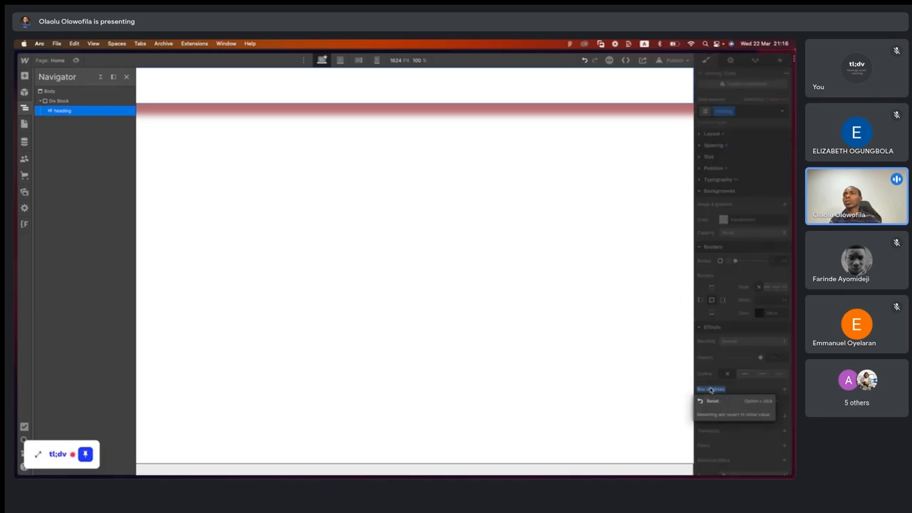
left_click(715, 401)
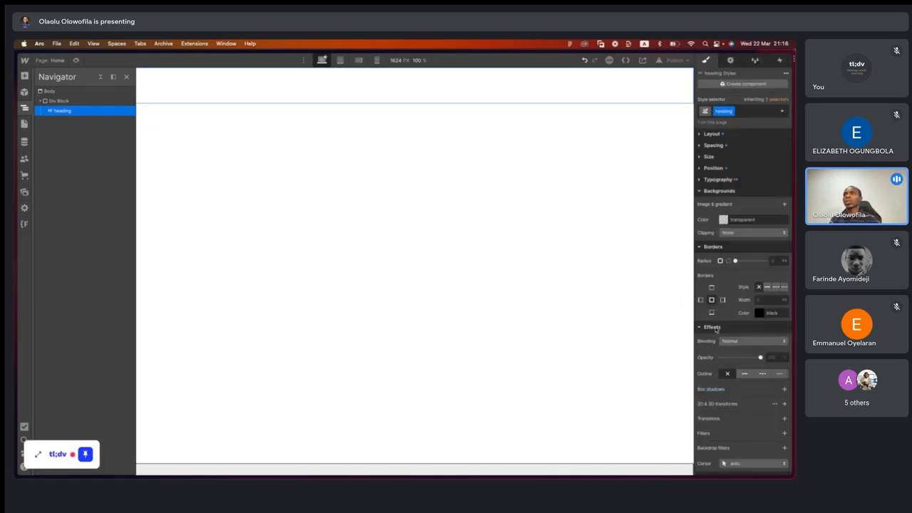
- Set the heading's text color to black (#000000)
left_click(703, 180)
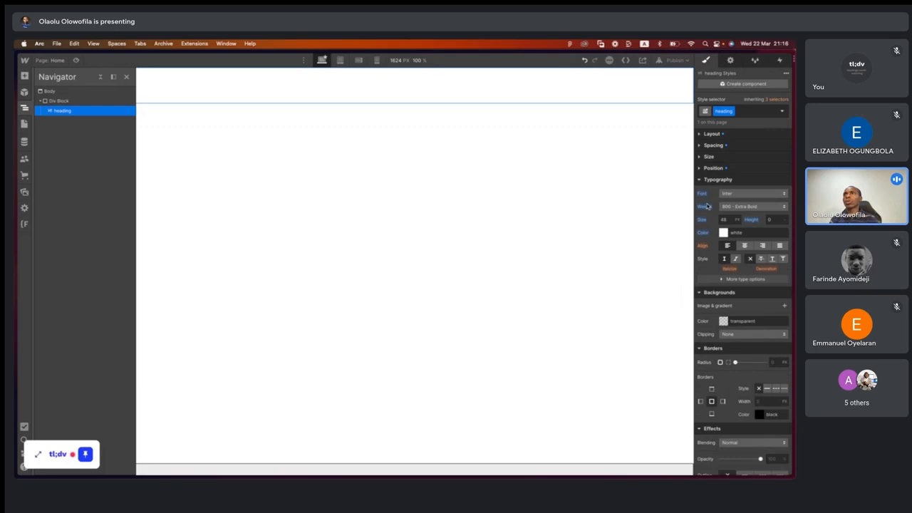
left_click(723, 232)
left_click(700, 304)
left_click(602, 301)
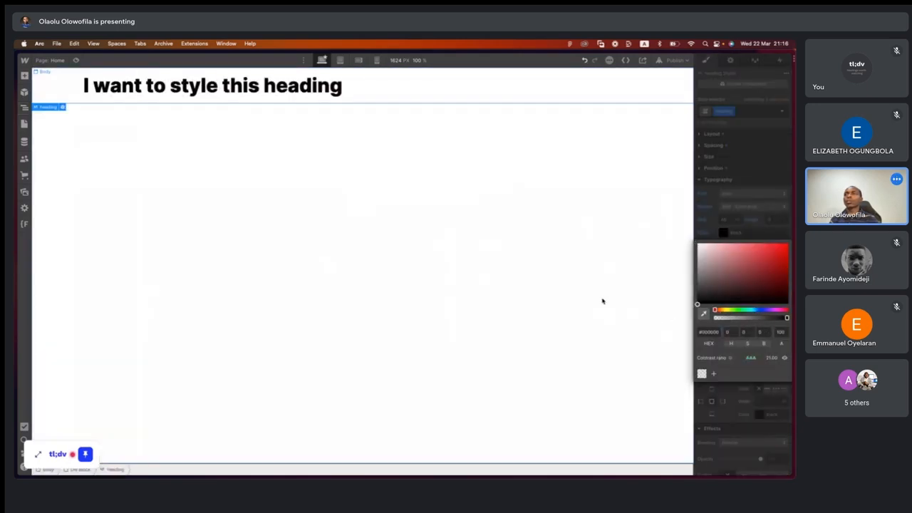
left_click(339, 101)
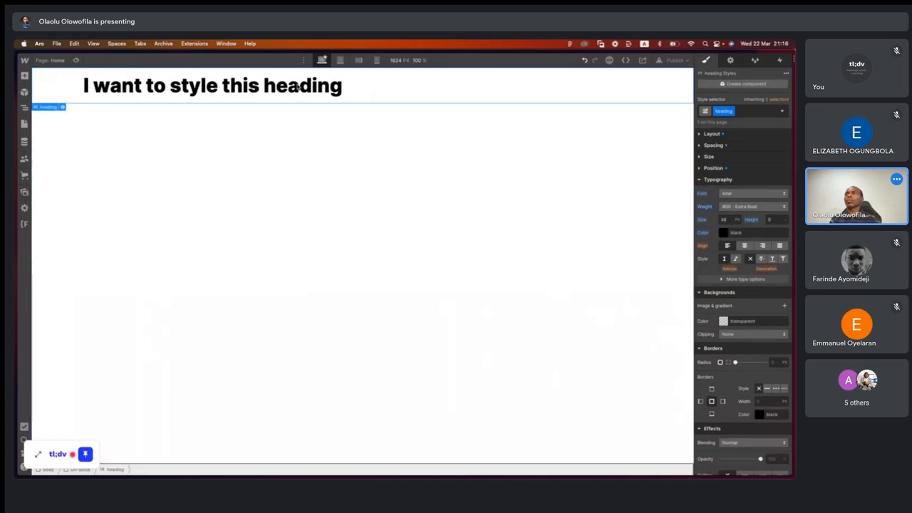
- Open the heading's element settings and switch its visibility to Hidden and back to Visible
left_click(730, 61)
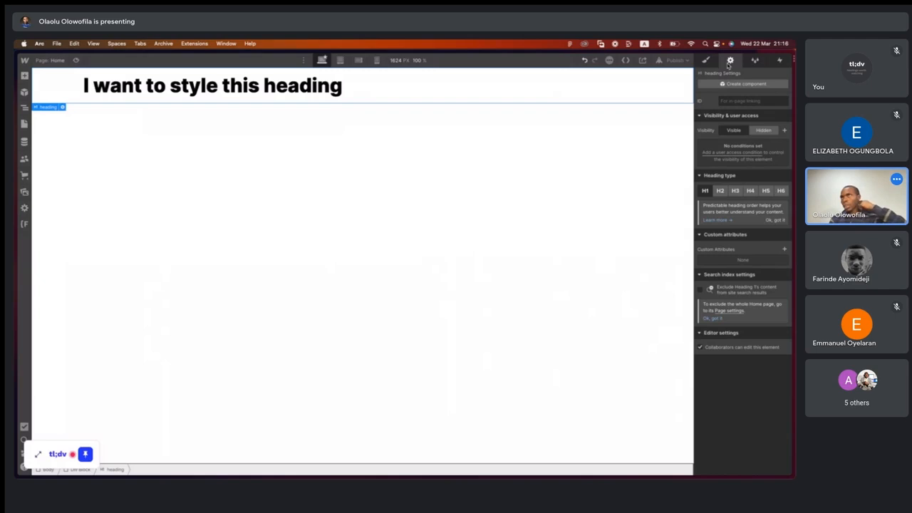
left_click(760, 131)
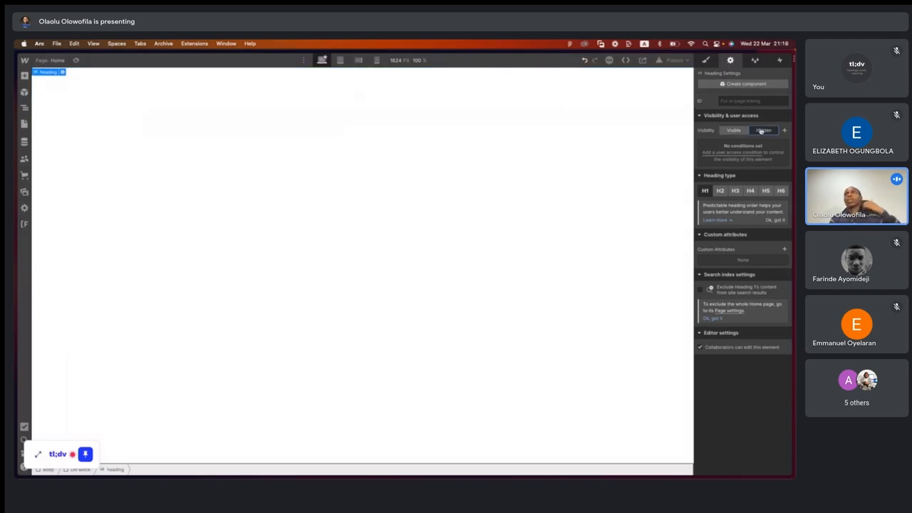
left_click(732, 131)
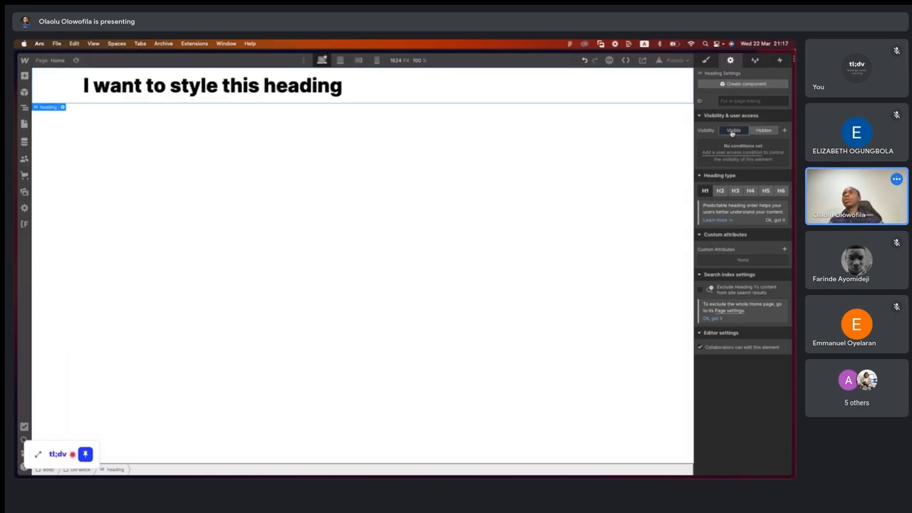
- Try heading types H2 through H6 on the heading and return it to H1
left_click(722, 191)
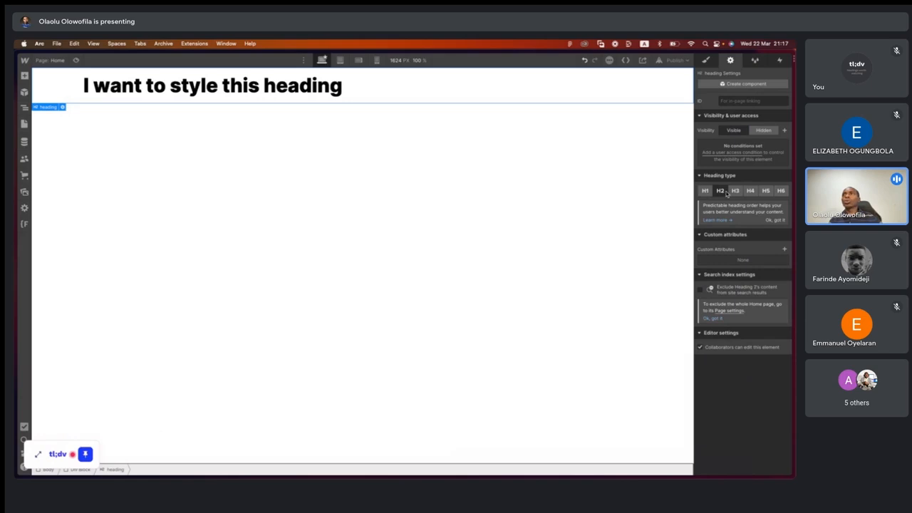
left_click(735, 191)
left_click(750, 195)
left_click(766, 194)
left_click(780, 195)
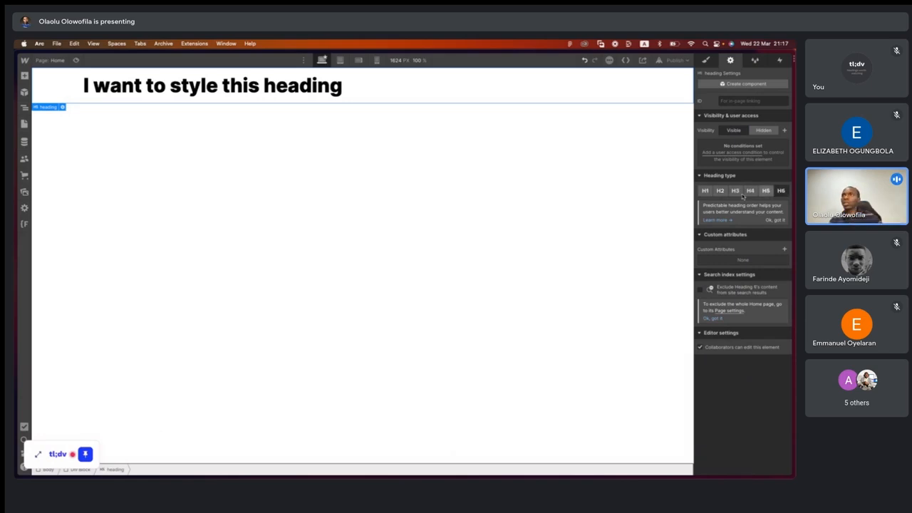
left_click(705, 191)
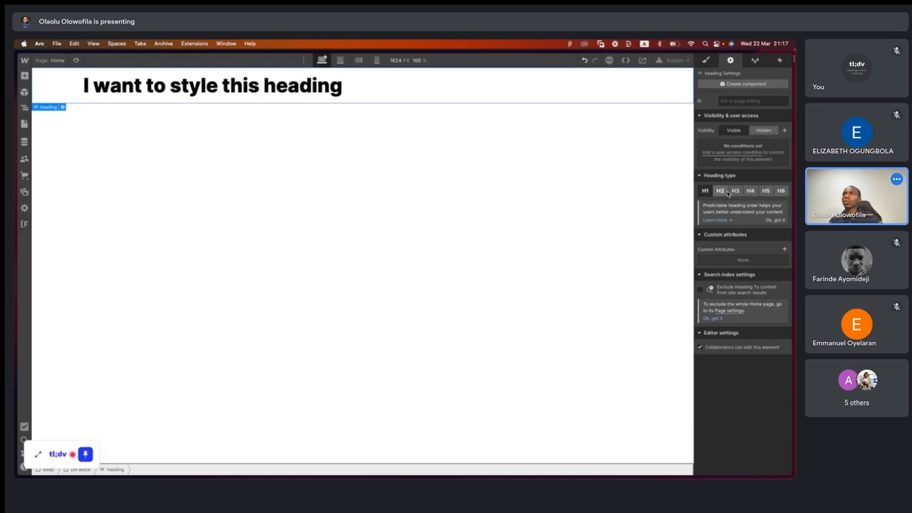
- Check the heading's custom attributes option without adding one, and dismiss the hint in the search index settings
left_click(785, 249)
left_click(786, 250)
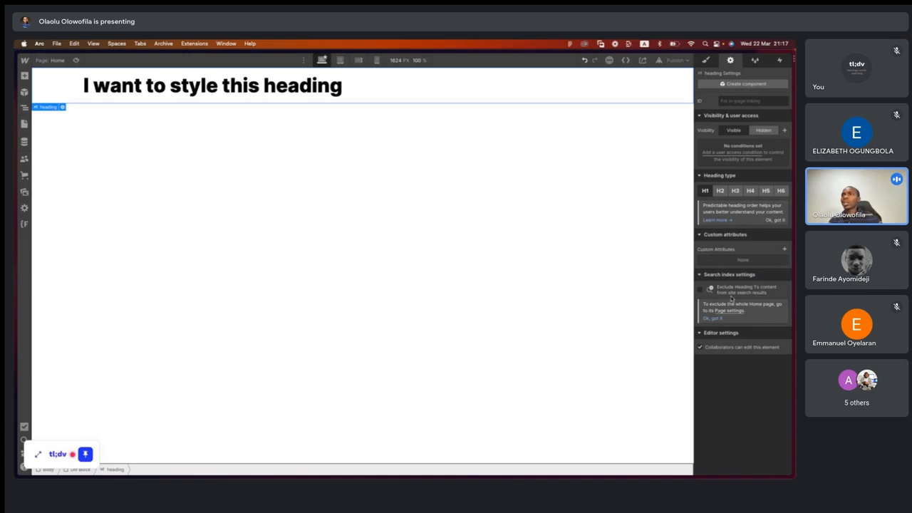
left_click(708, 317)
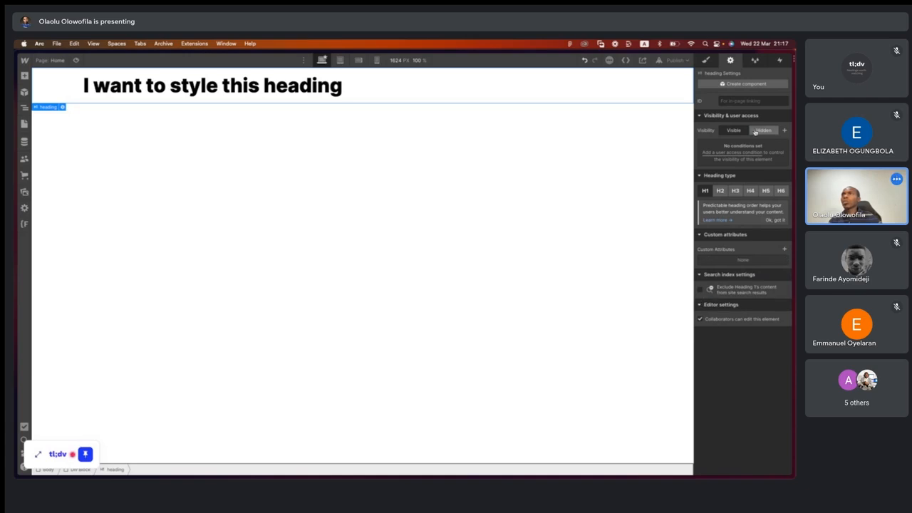
- Open the Style Manager and examine the CSS properties stored in the heading class
left_click(755, 61)
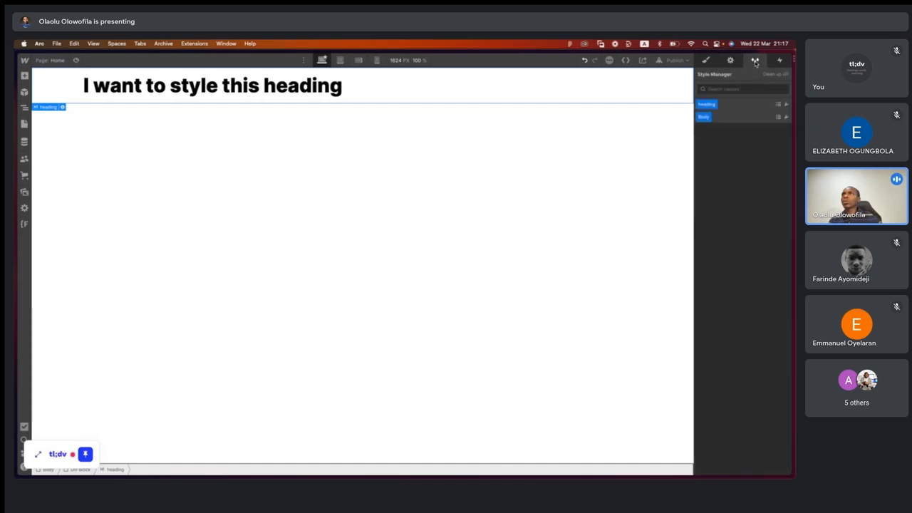
left_click(705, 105)
left_click(723, 103)
left_click(709, 108)
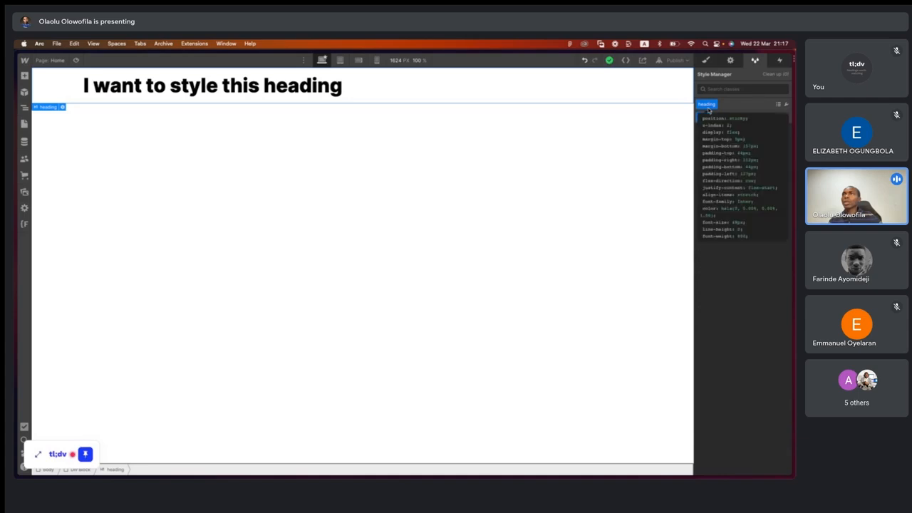
left_click(731, 104)
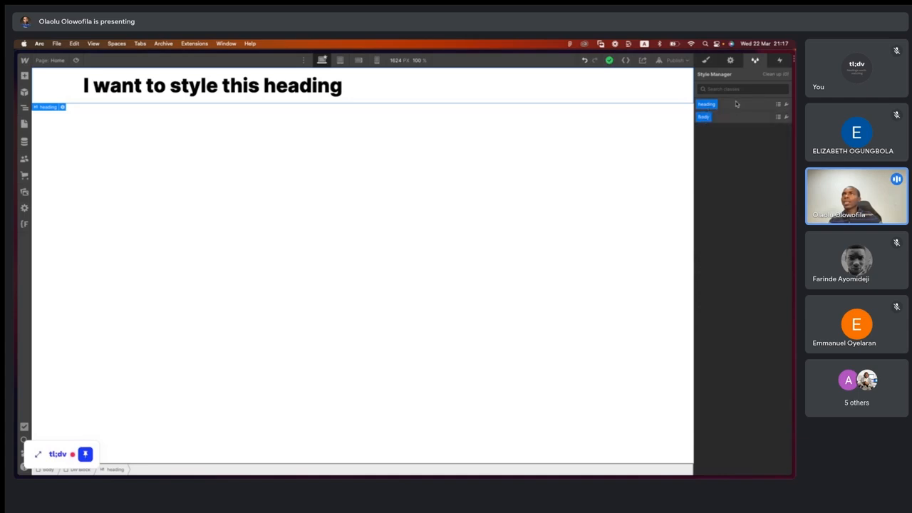
- Examine which elements the heading class affects, its rename option and the unused-styles clean-up, without changing anything
left_click(778, 105)
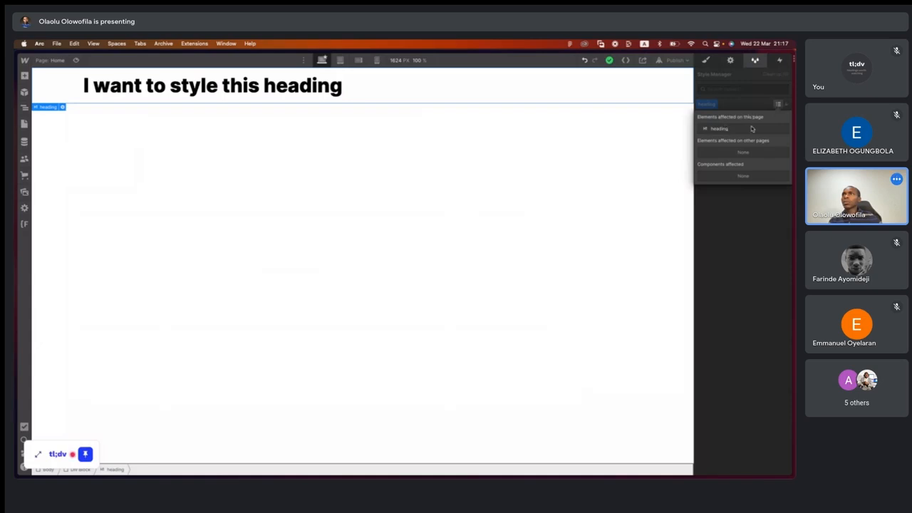
left_click(769, 102)
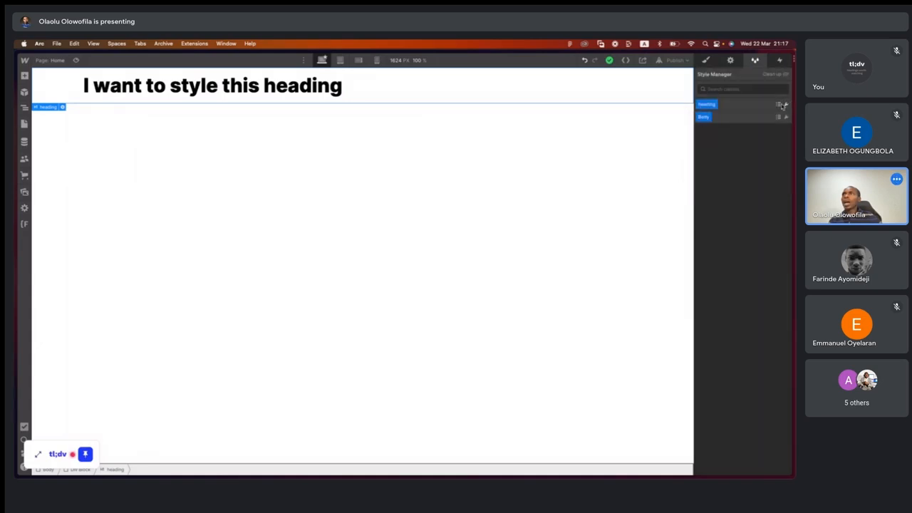
left_click(785, 105)
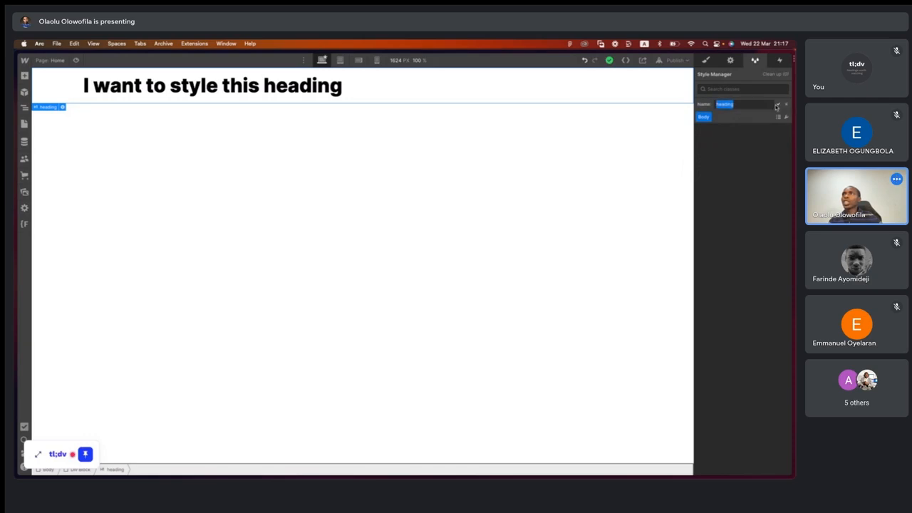
left_click(787, 106)
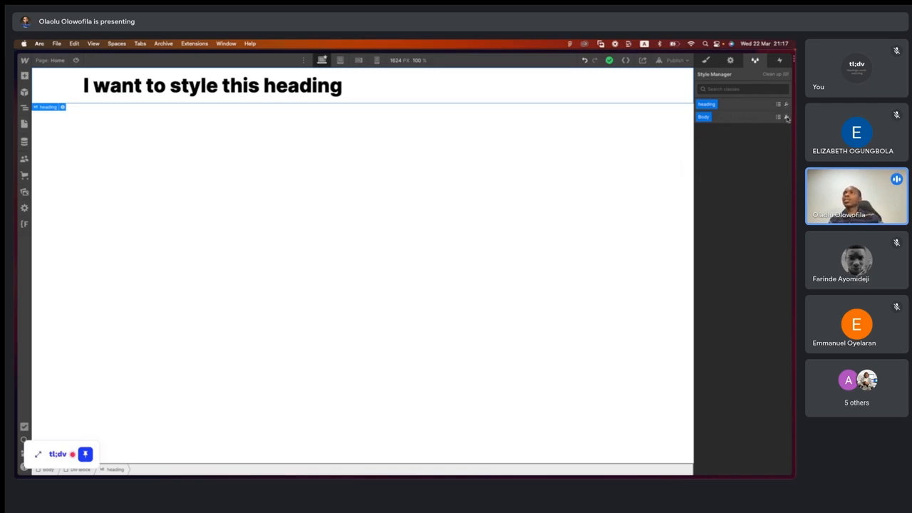
left_click(779, 76)
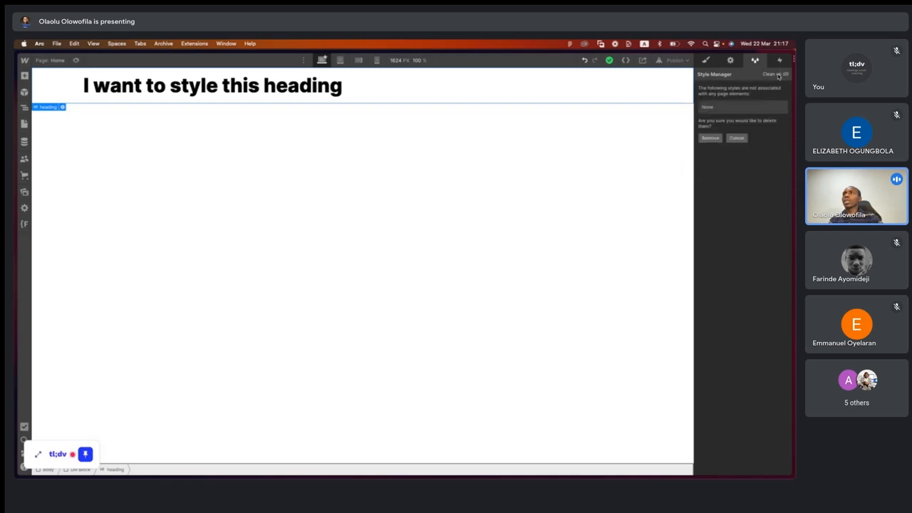
left_click(734, 139)
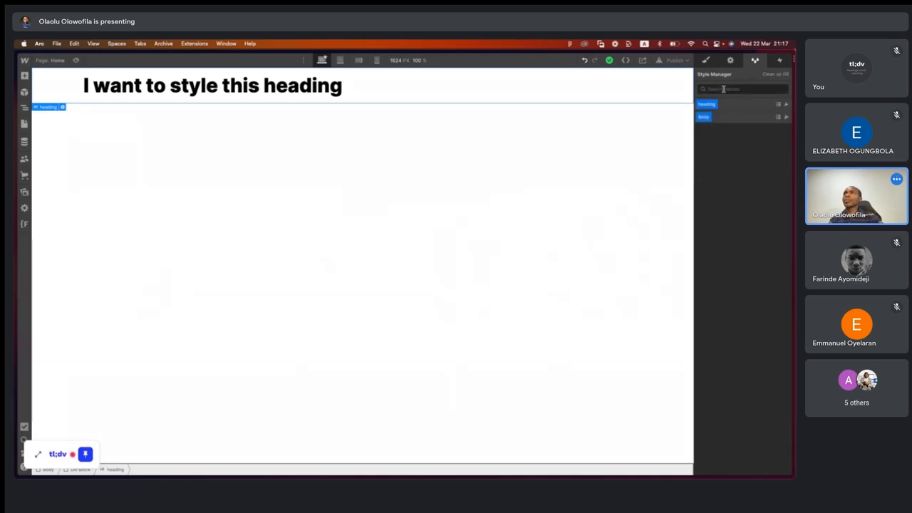
- Add a Mouse hover interaction to the heading with the Grow big action set to Grow in, and preview the animation
left_click(780, 62)
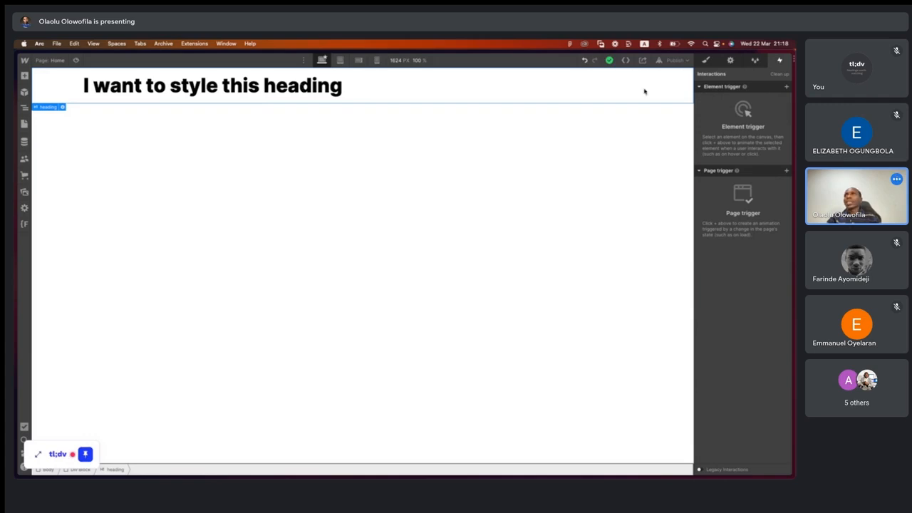
left_click(787, 87)
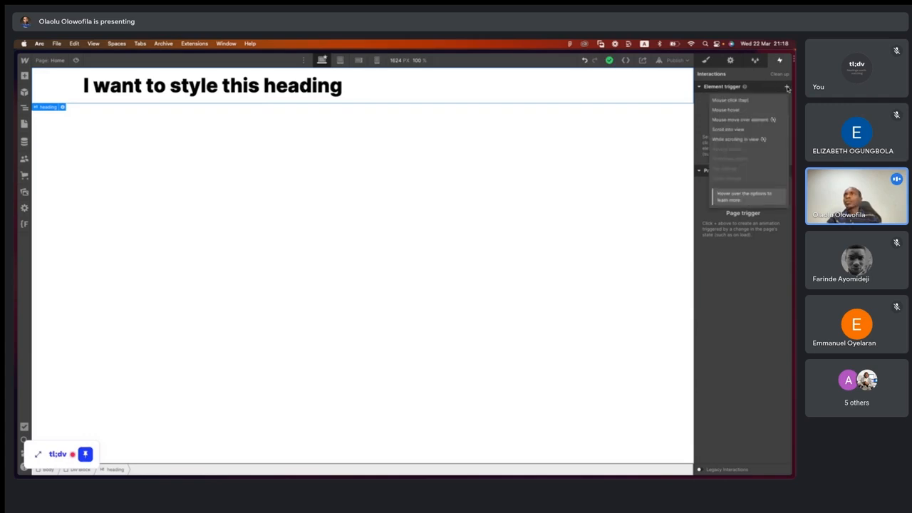
left_click(726, 111)
left_click(749, 131)
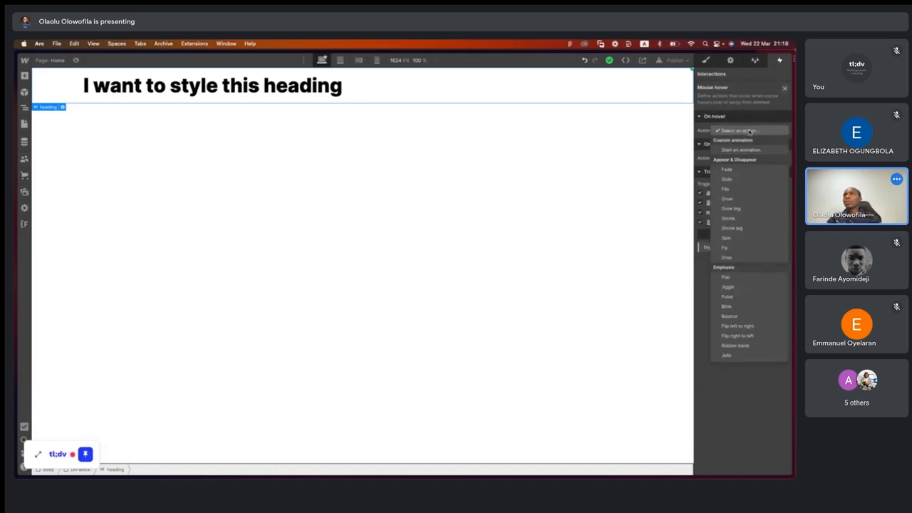
left_click(731, 209)
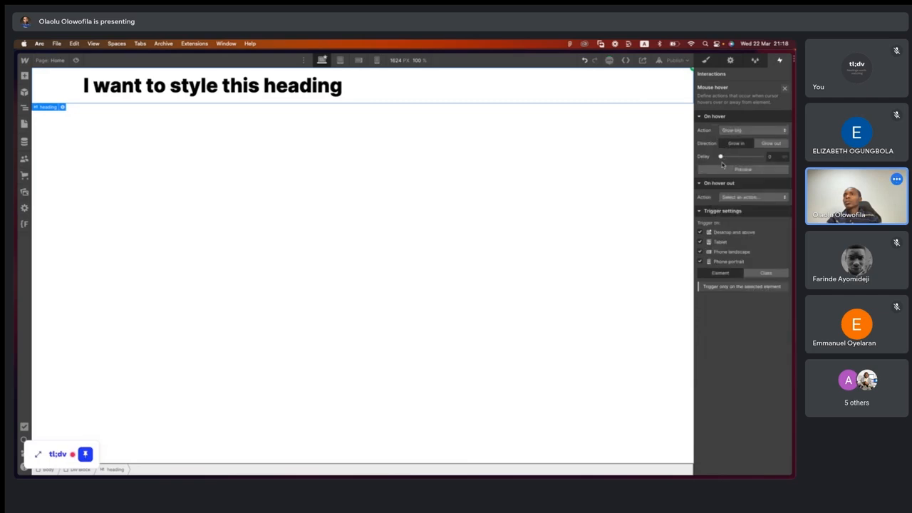
left_click(772, 146)
left_click(746, 169)
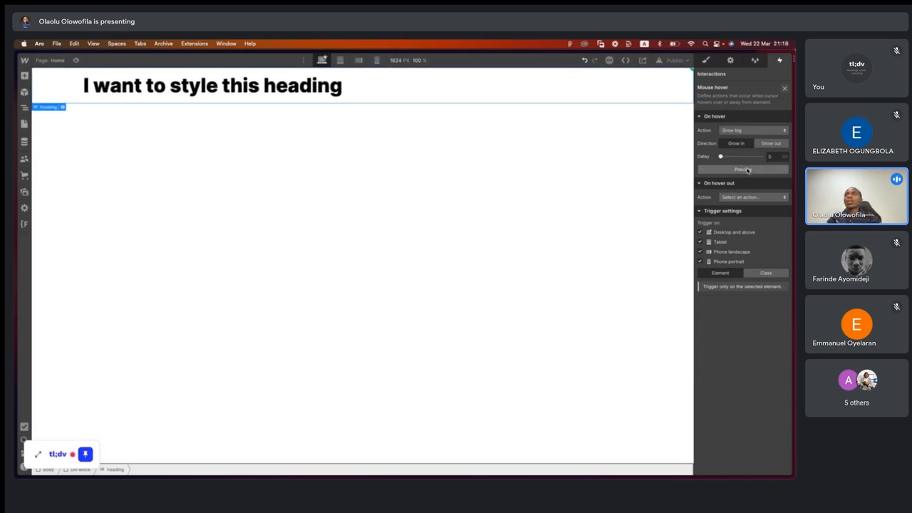
left_click(747, 171)
left_click(747, 170)
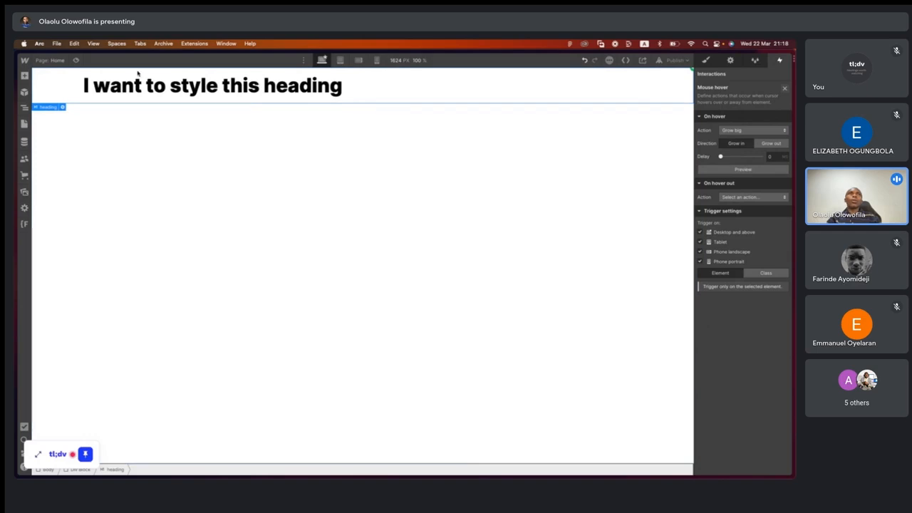
- Test the hover effect in page preview mode and delete the heading's Mouse hover trigger
left_click(76, 61)
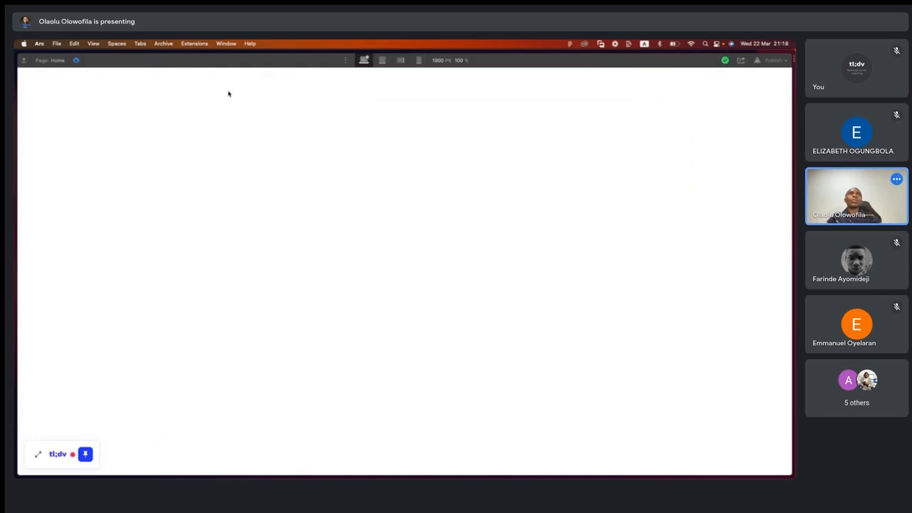
left_click(76, 61)
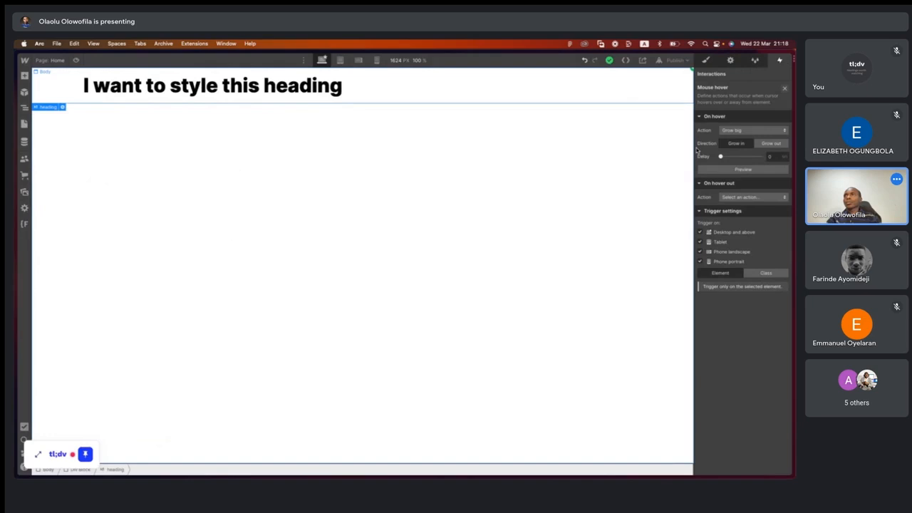
left_click(783, 90)
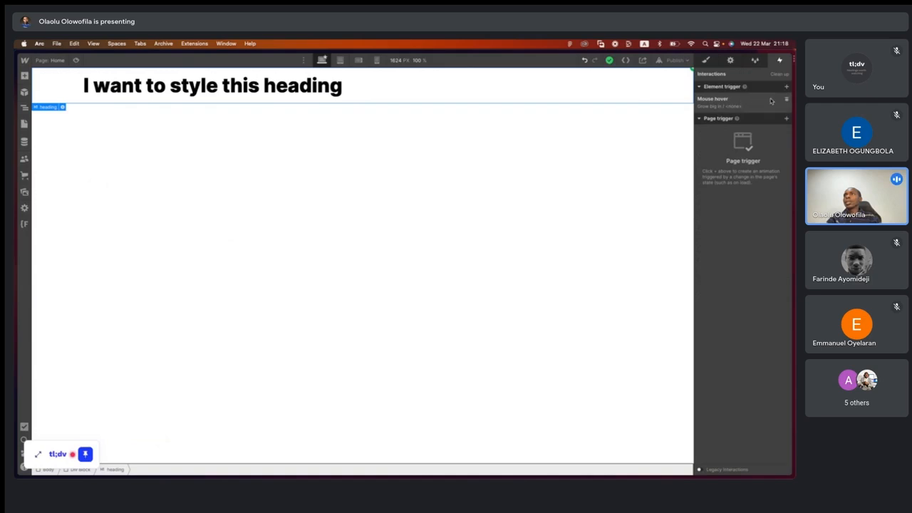
left_click(786, 99)
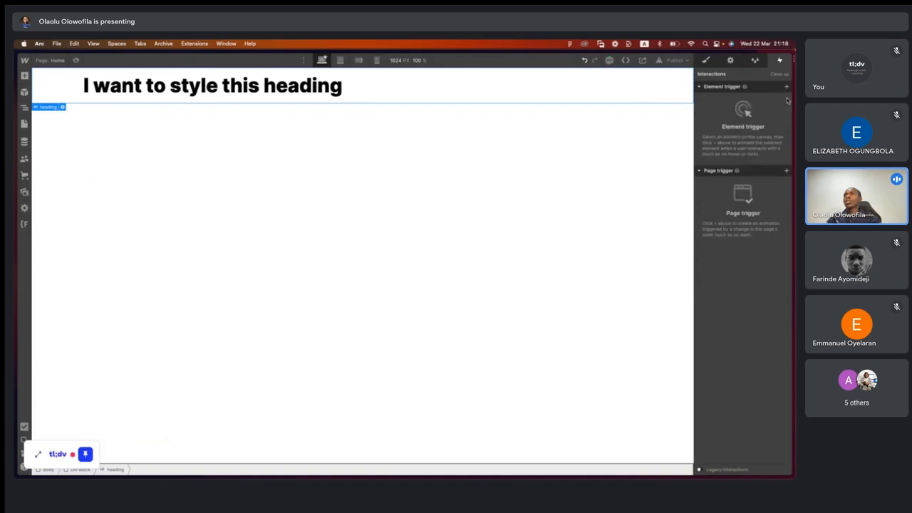
- Add a Mouse move in viewport page trigger that plays a mouse animation, with resting state Mouse X 83% and Mouse Y 87%
left_click(786, 171)
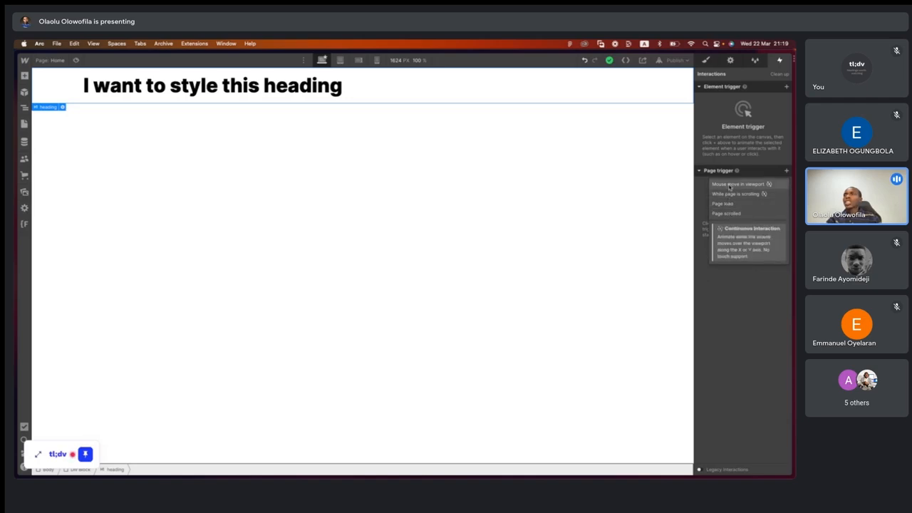
left_click(729, 186)
left_click(743, 137)
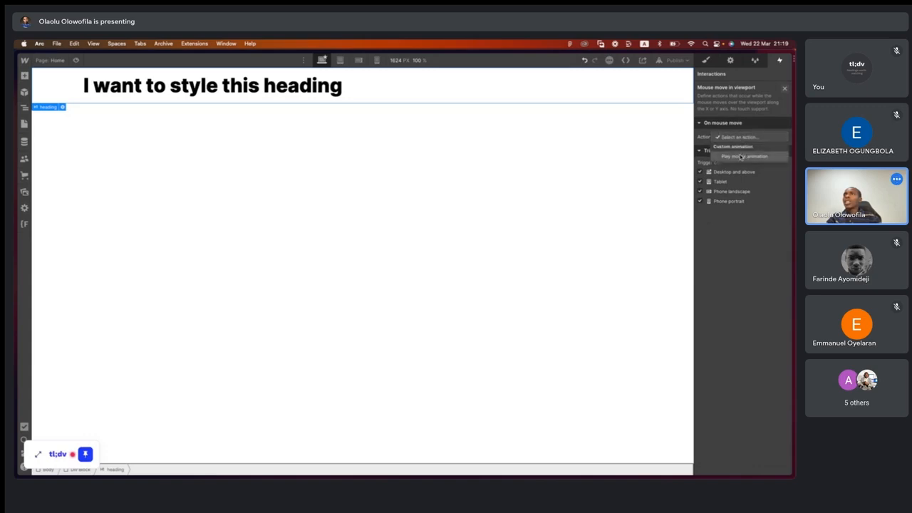
left_click(741, 157)
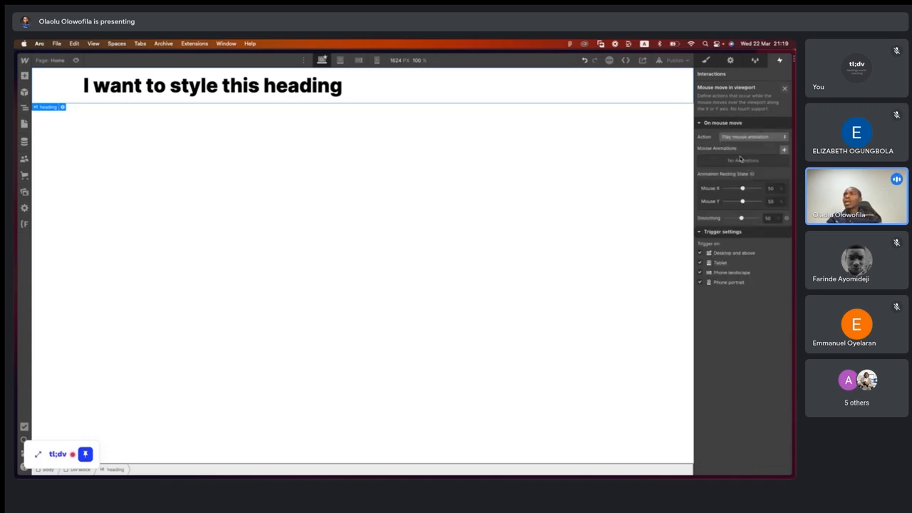
left_click_drag(743, 189, 753, 188)
left_click_drag(743, 202, 756, 201)
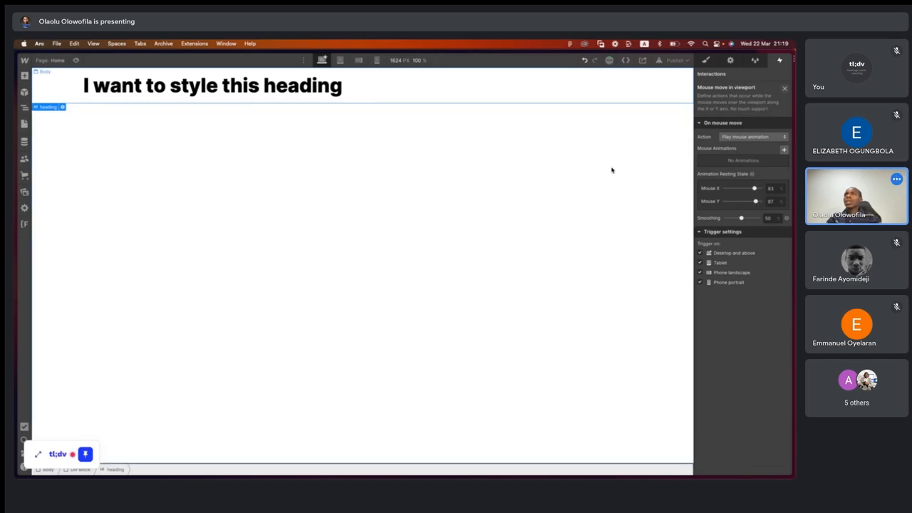
- Test the mouse-move animation in page preview mode and delete the Mouse move in viewport trigger
key("super+shift+p")
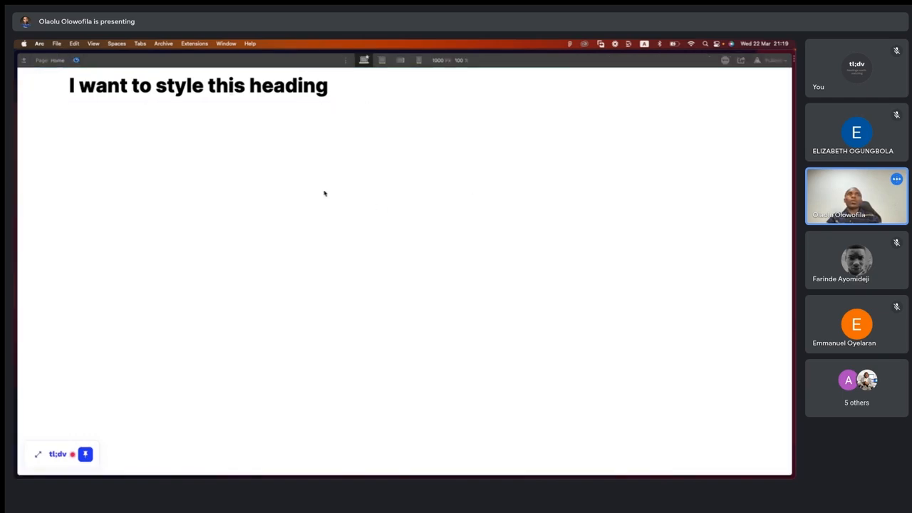
left_click(76, 59)
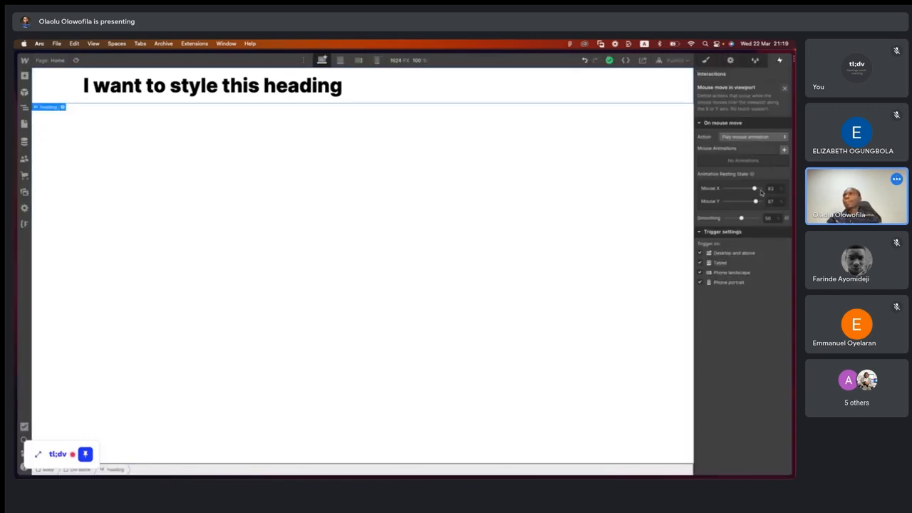
left_click_drag(755, 189, 747, 189)
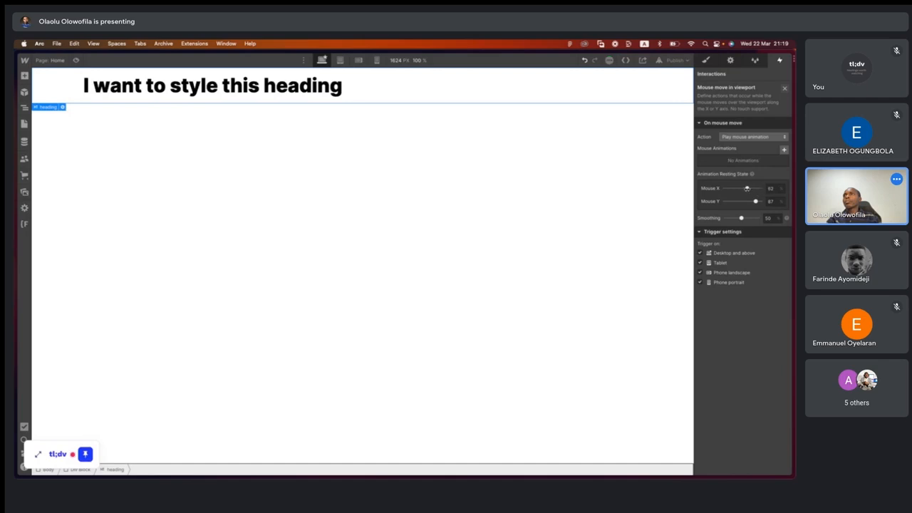
left_click(784, 89)
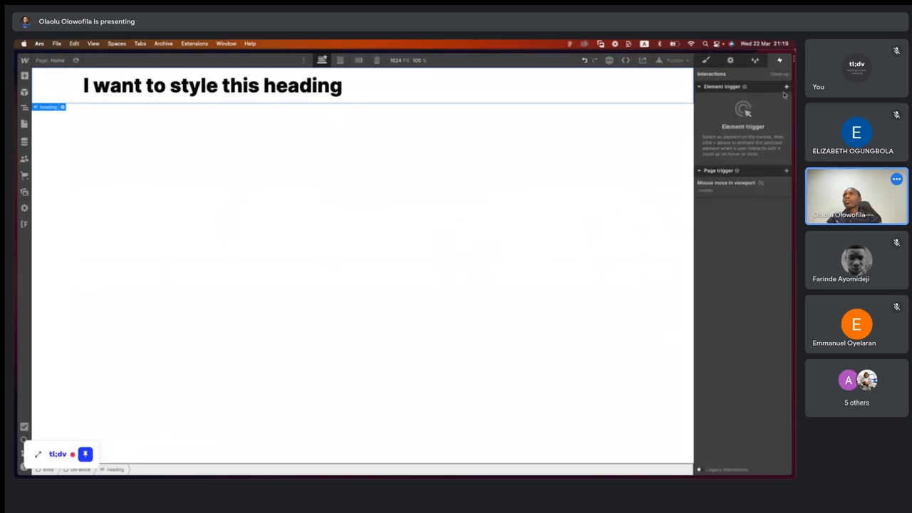
left_click(787, 184)
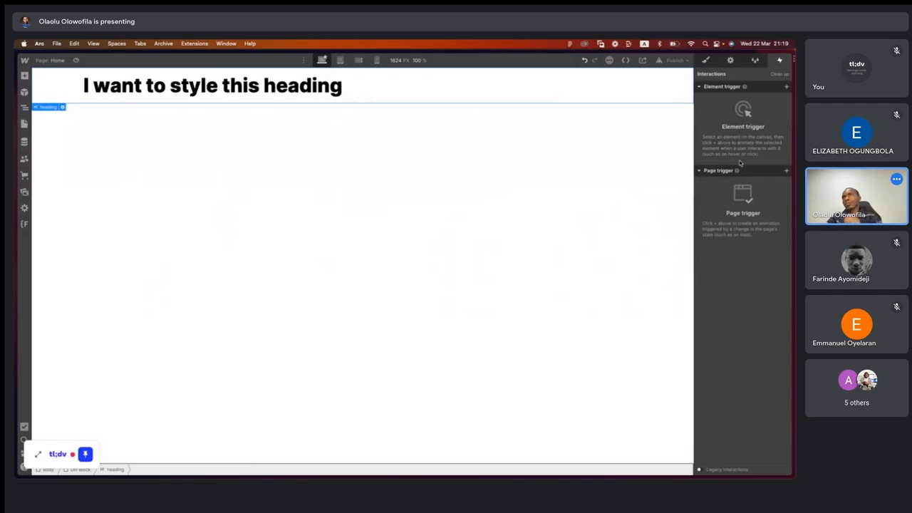
- Return to the styles with Body selected, check the larger breakpoint options, and view the page at Tablet, Mobile landscape and Mobile portrait
left_click(707, 60)
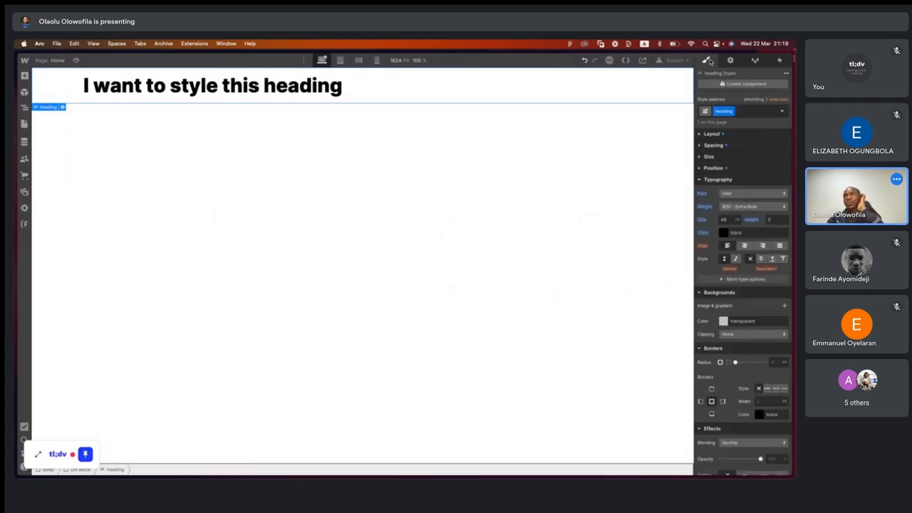
left_click(438, 187)
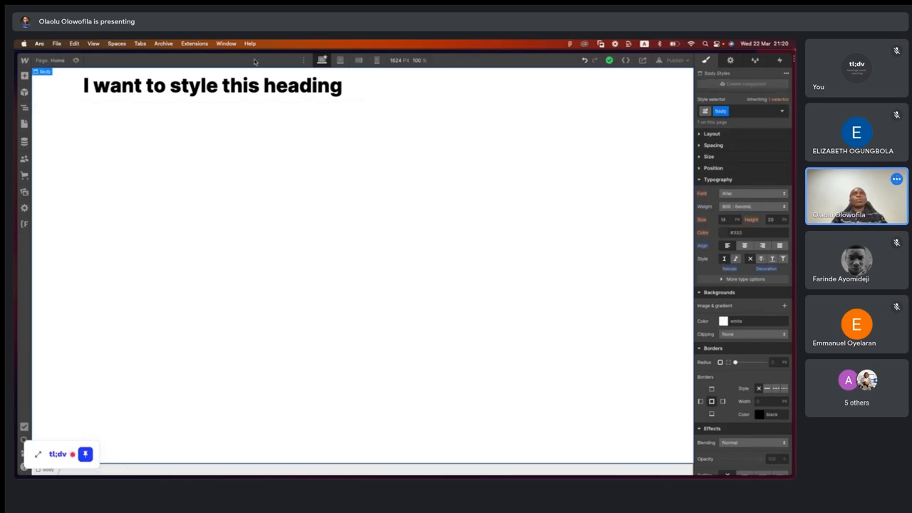
left_click(303, 61)
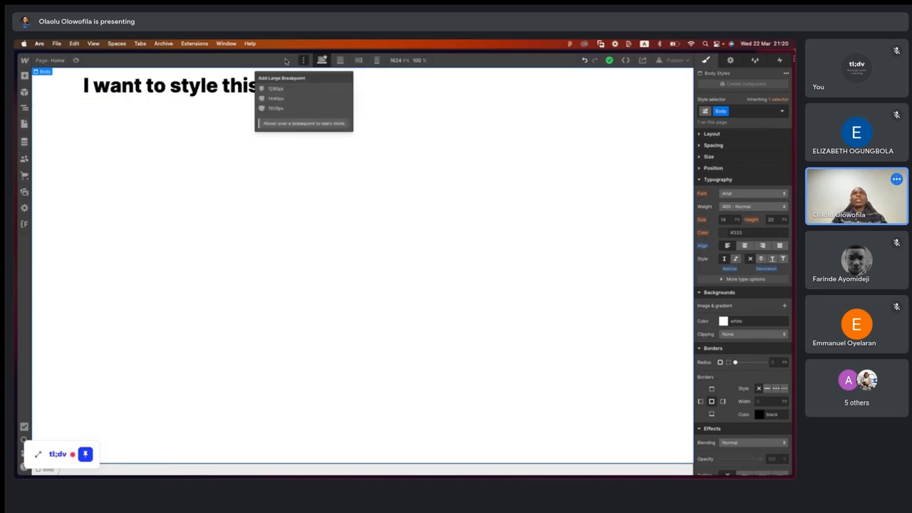
left_click(287, 61)
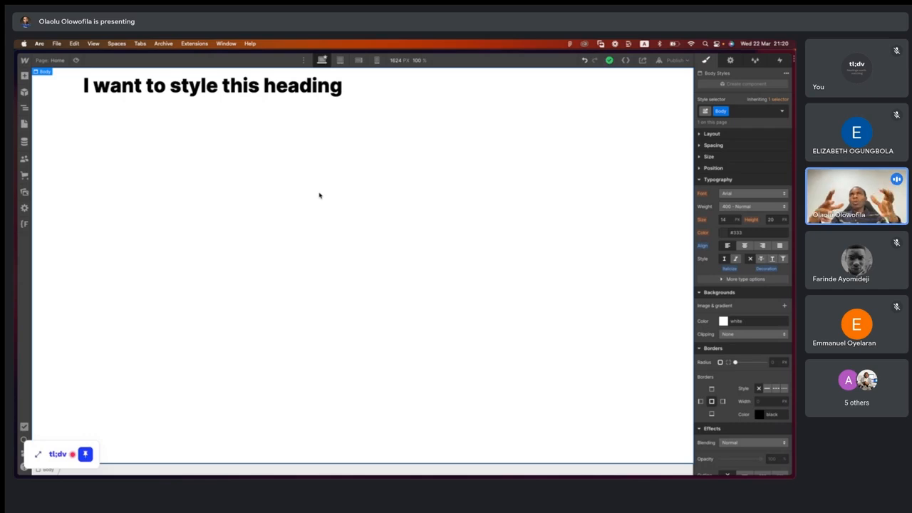
left_click(341, 62)
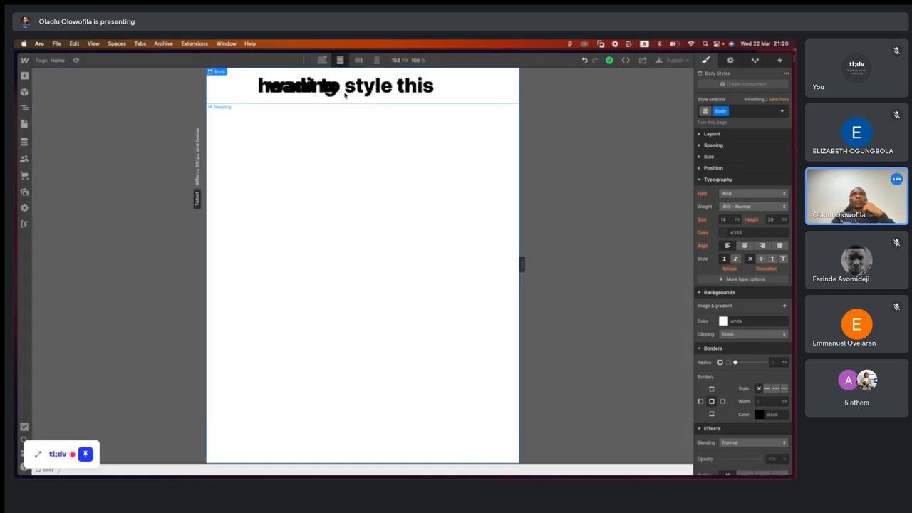
left_click(359, 61)
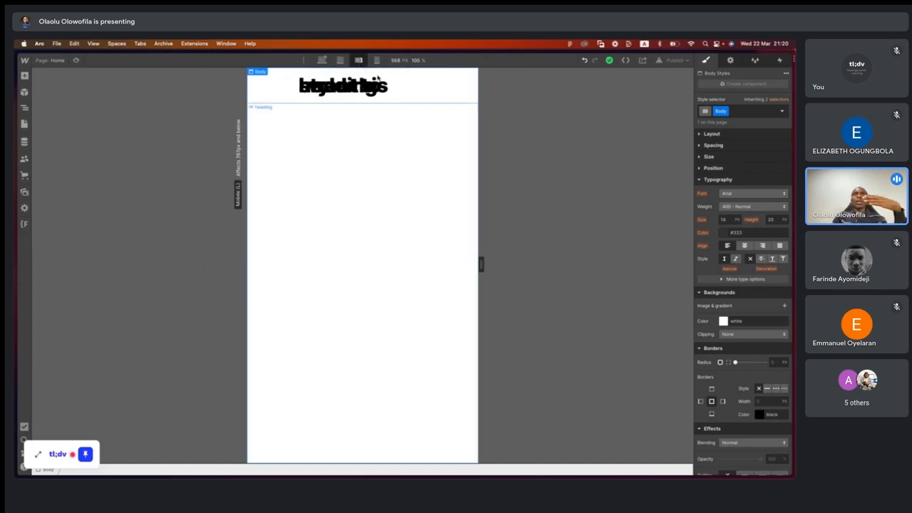
left_click(377, 62)
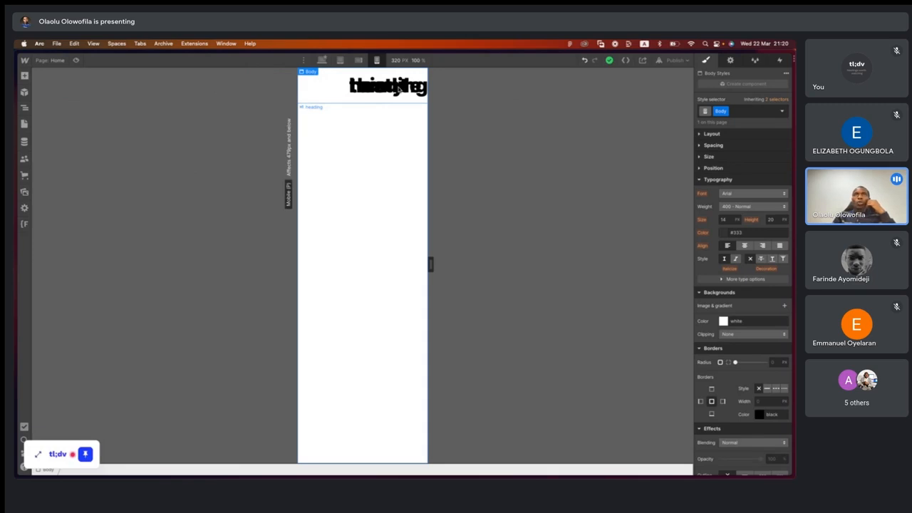
- Publish the site to borderlessclass.webflow.io and reopen the publish destinations for a closer look
left_click(687, 62)
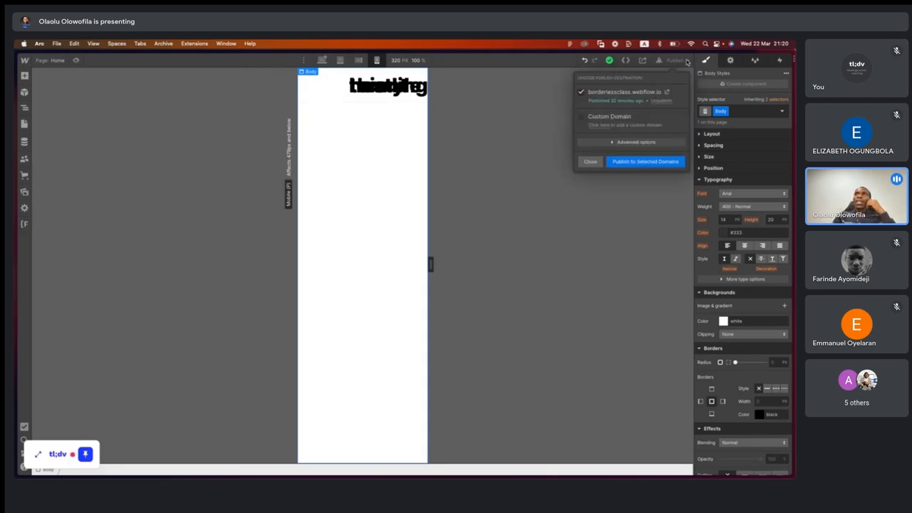
left_click(640, 163)
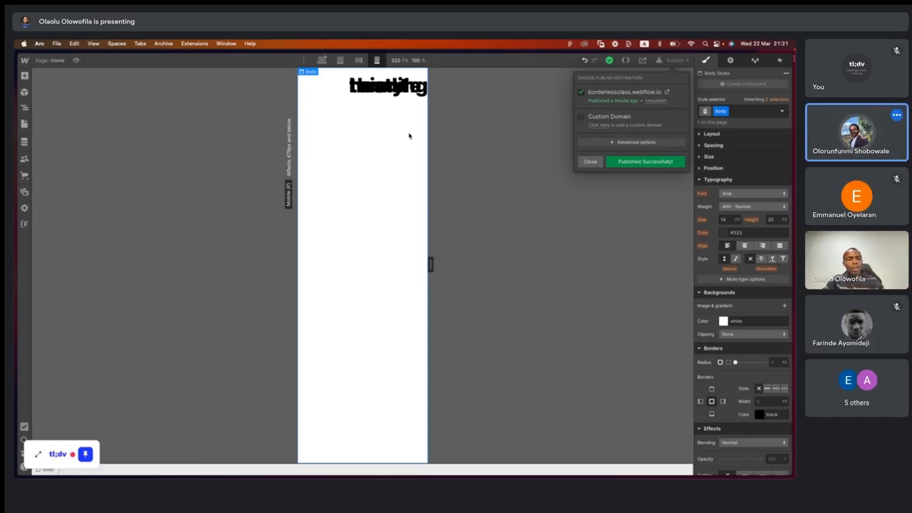
left_click(409, 135)
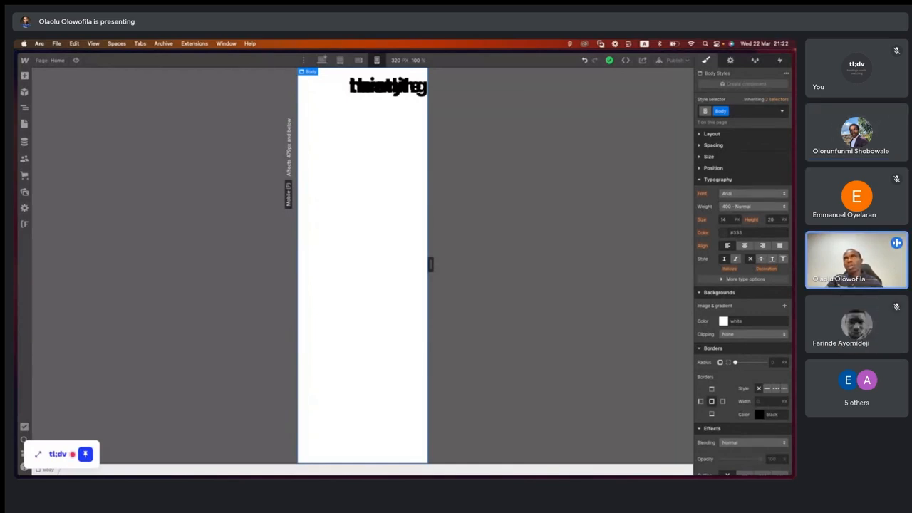
left_click(685, 61)
scroll(664, 93, "up", 5)
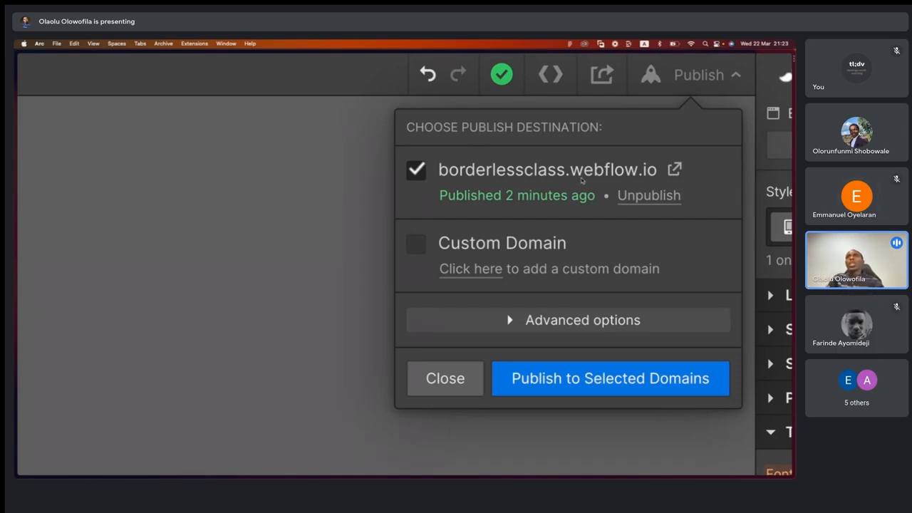
- Close the publish destinations and set the heading's font weight to 400 - Normal at the Mobile portrait breakpoint
scroll(578, 181, "down", 5)
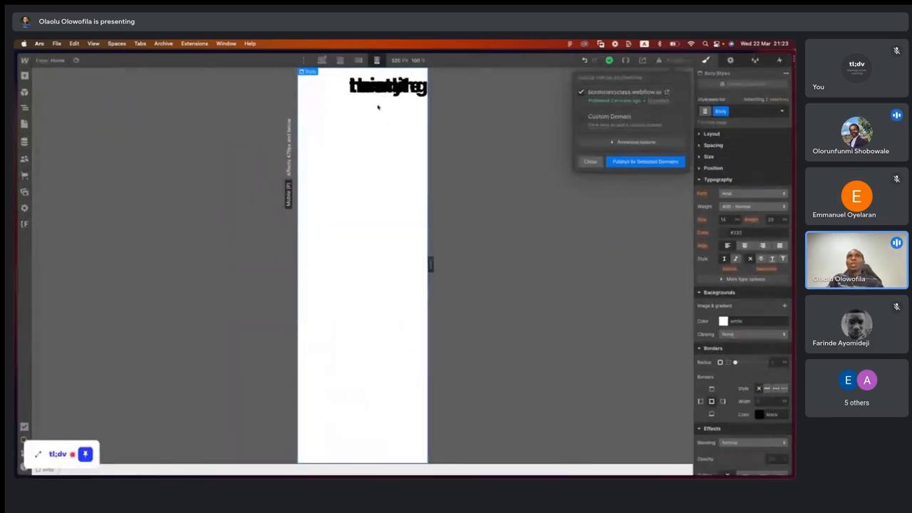
left_click(545, 176)
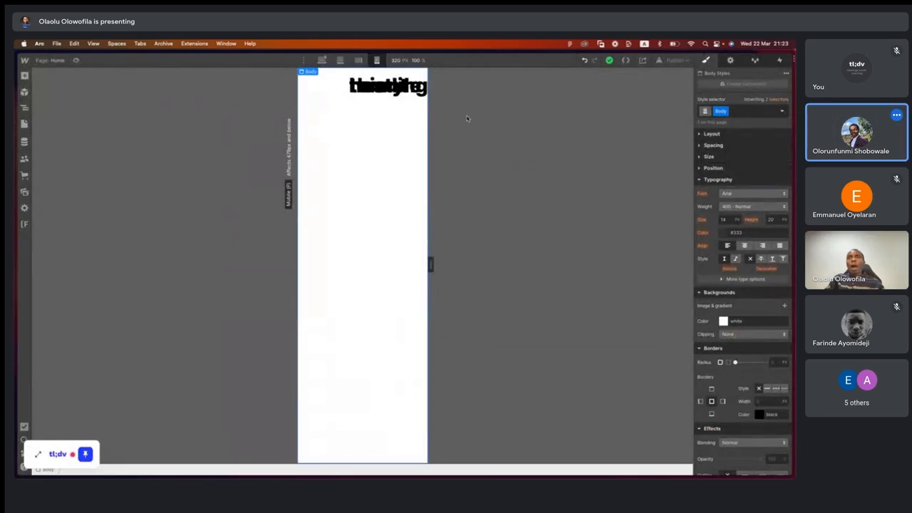
left_click(372, 89)
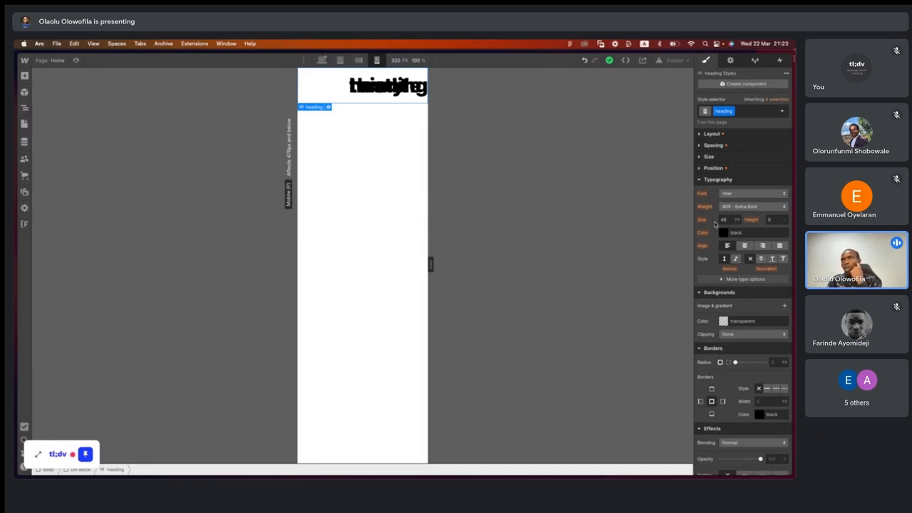
left_click(755, 207)
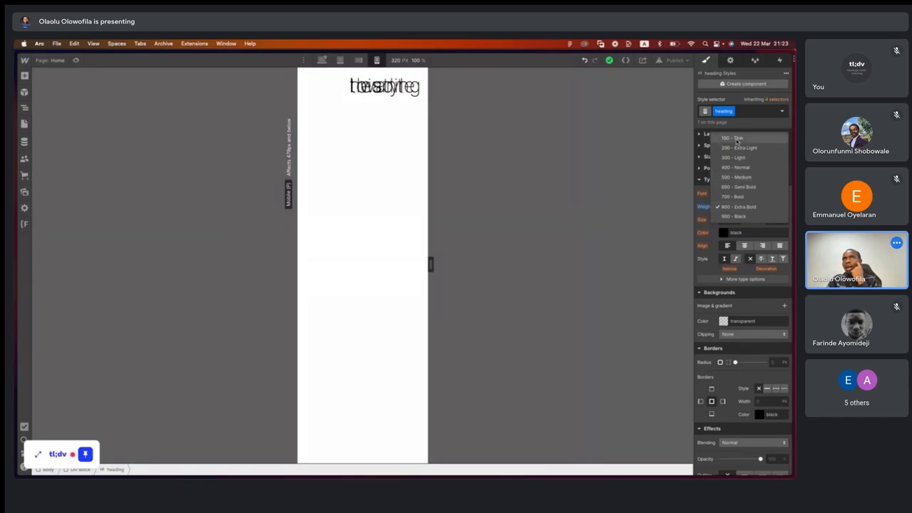
left_click(739, 167)
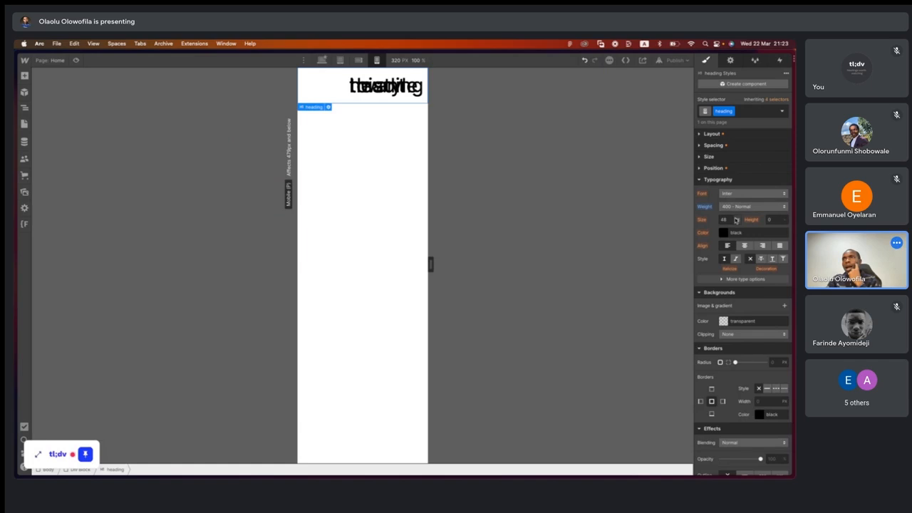
- Show the heading's layout and spacing settings and set its left padding to 20 px
left_click(702, 135)
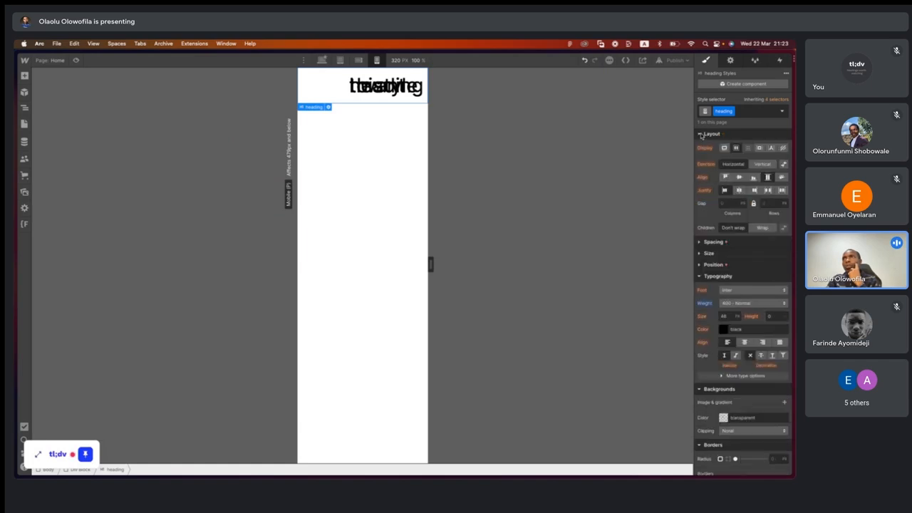
left_click(701, 242)
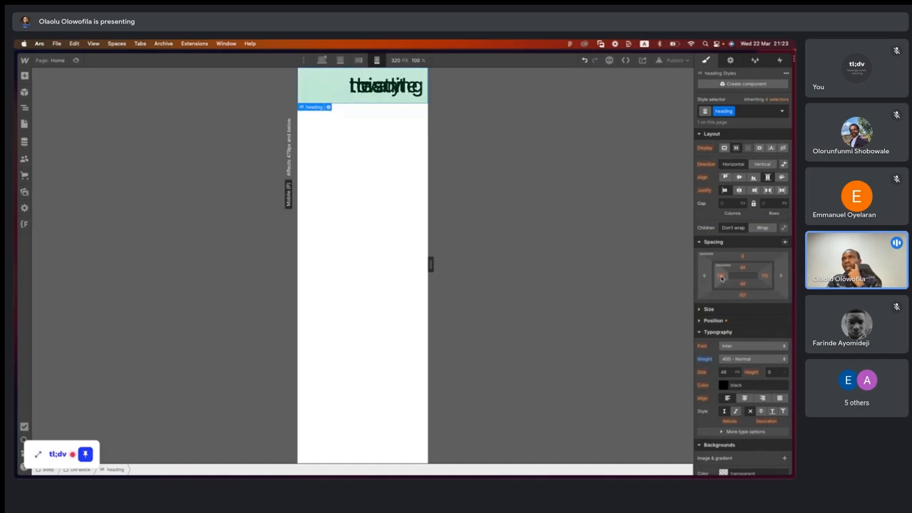
left_click(721, 278)
left_click(711, 302)
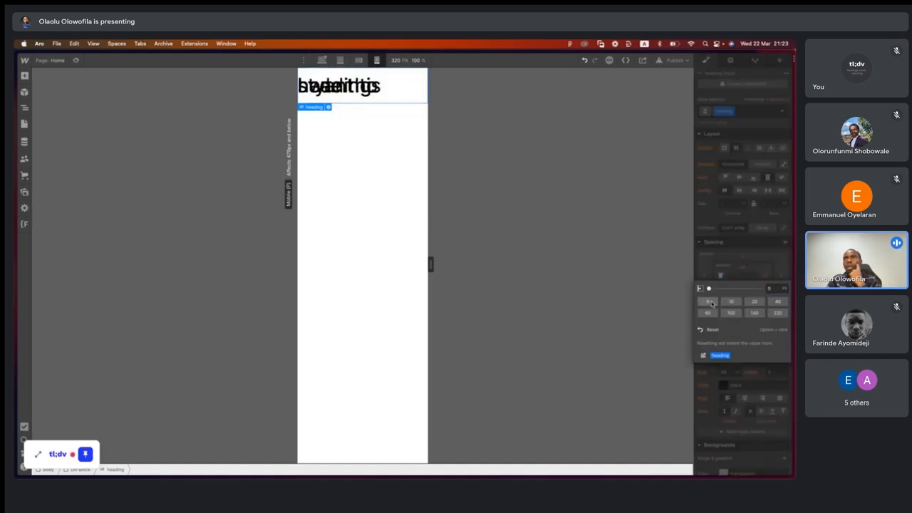
left_click(776, 289)
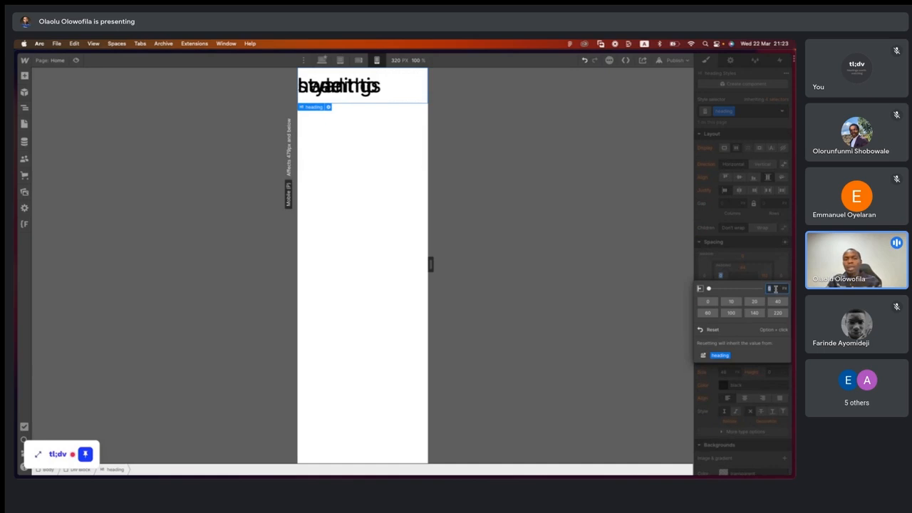
type("20")
key("Return")
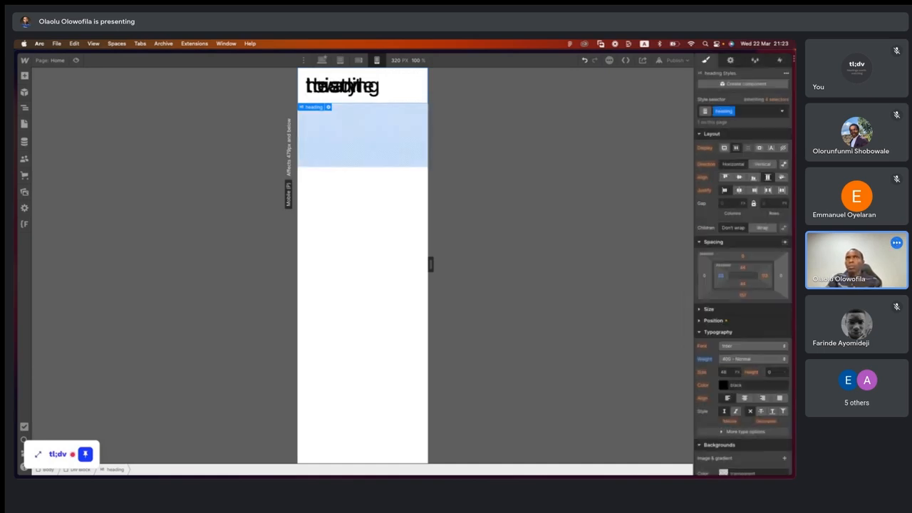
- Set the heading's bottom margin to 0 and its right padding to 0
left_click(745, 296)
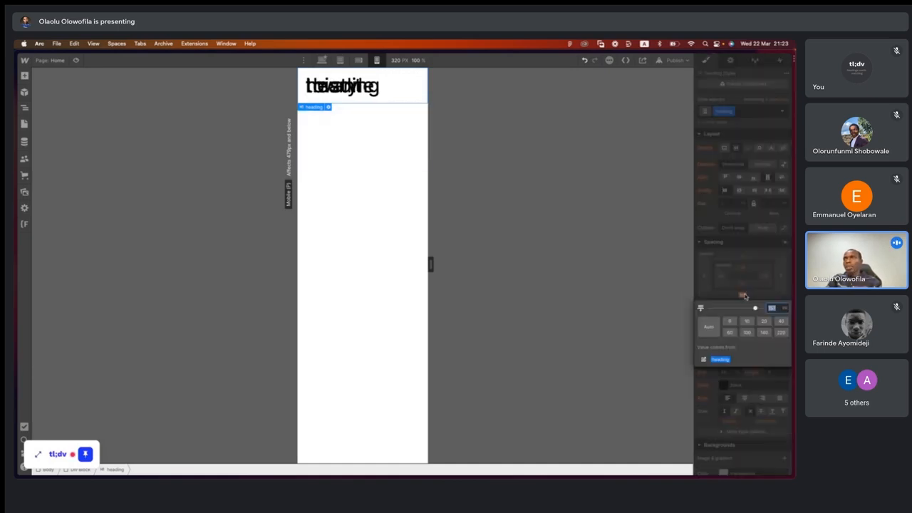
left_click(730, 322)
left_click(746, 281)
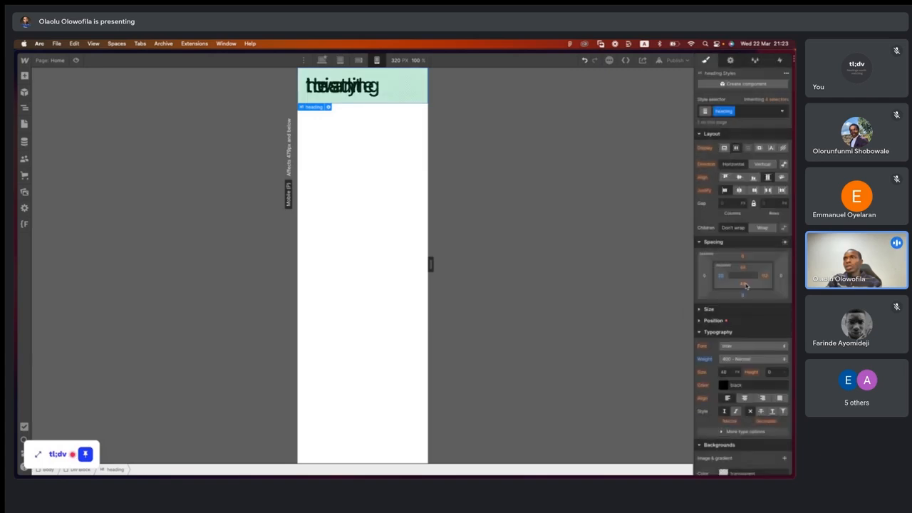
left_click(764, 279)
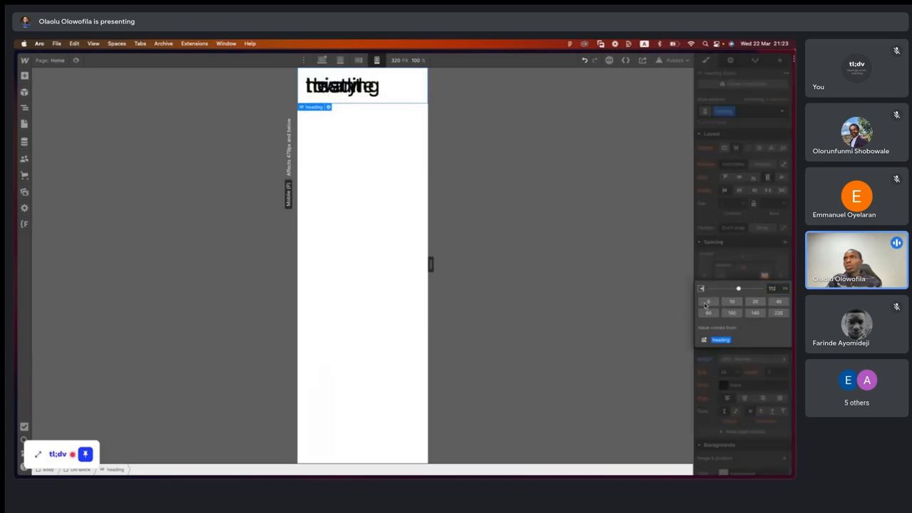
left_click(746, 278)
- Set the heading's top padding and bottom padding to 20 px each
left_click(742, 268)
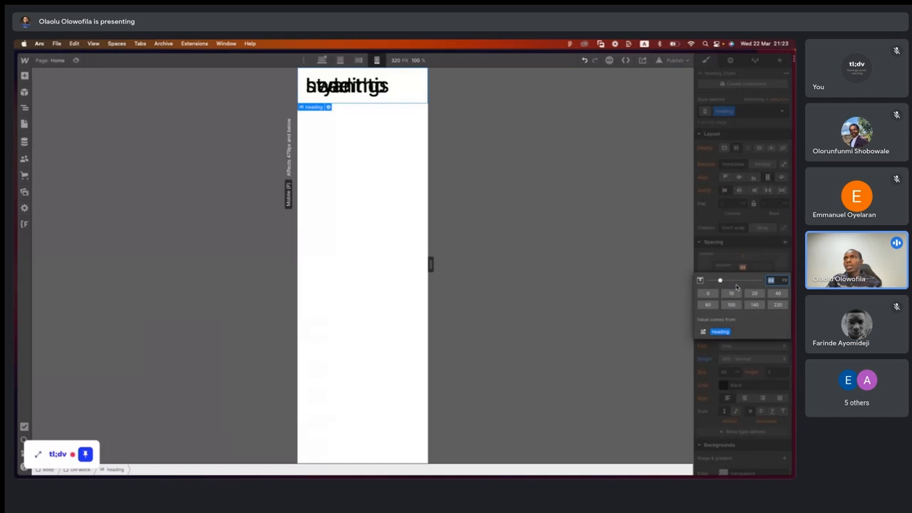
left_click(732, 293)
left_click(750, 267)
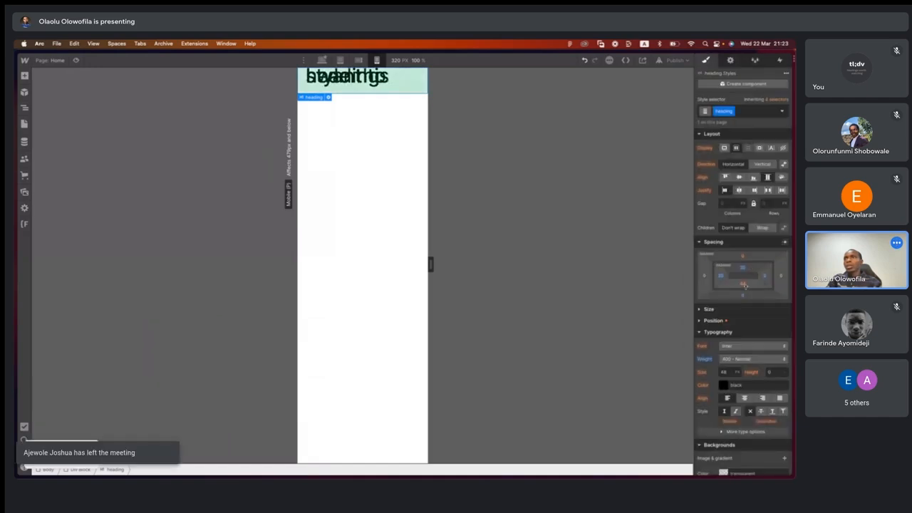
left_click(744, 284)
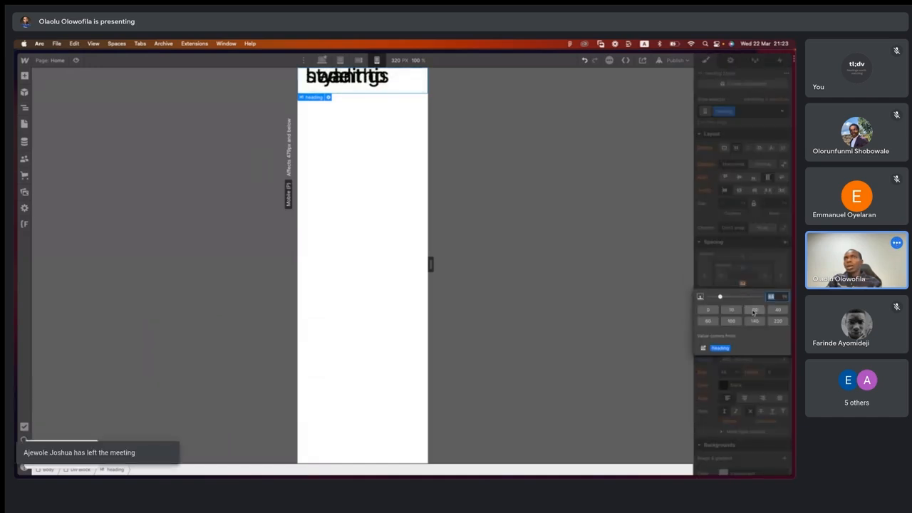
left_click(754, 310)
left_click(746, 270)
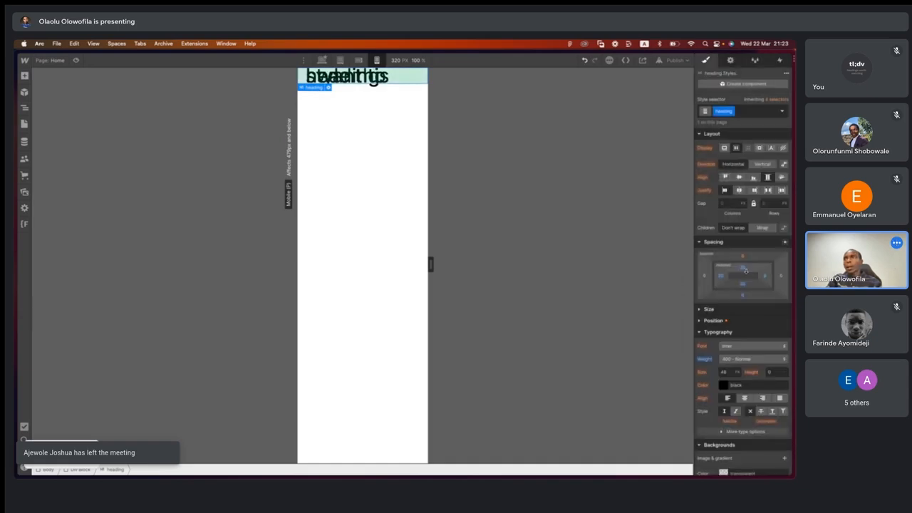
- Check the heading's size settings and set its font size to 24 px
left_click(701, 311)
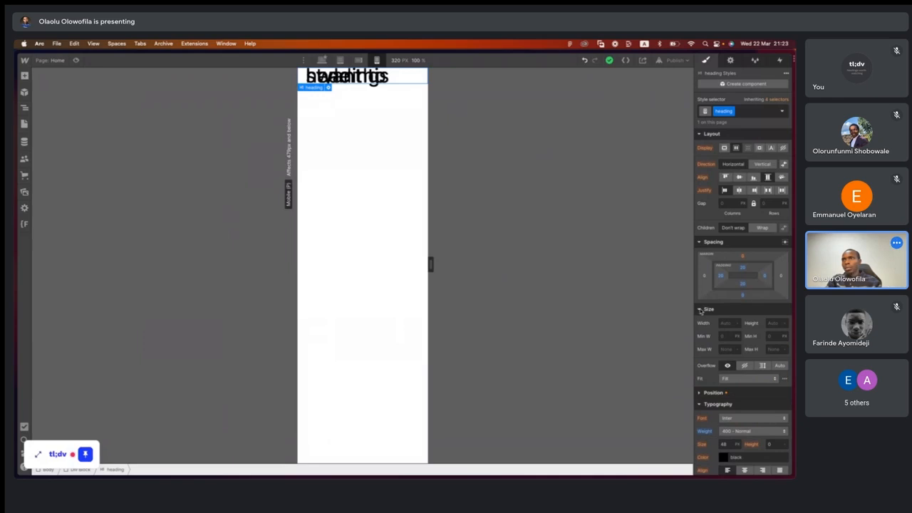
left_click(702, 310)
left_click(730, 373)
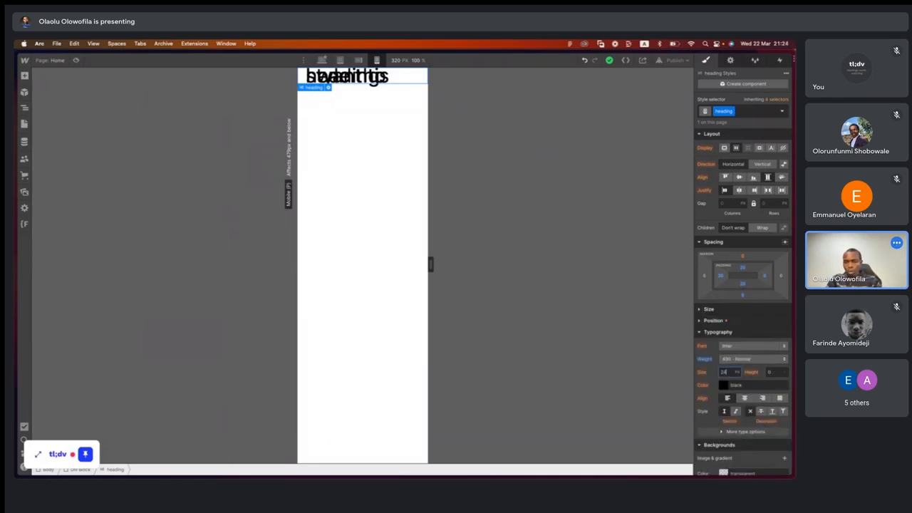
type("24")
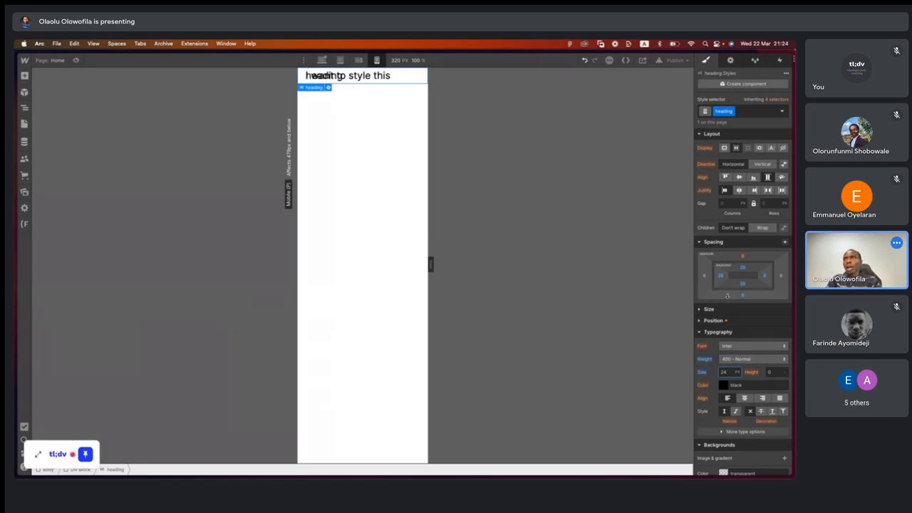
left_click(414, 79)
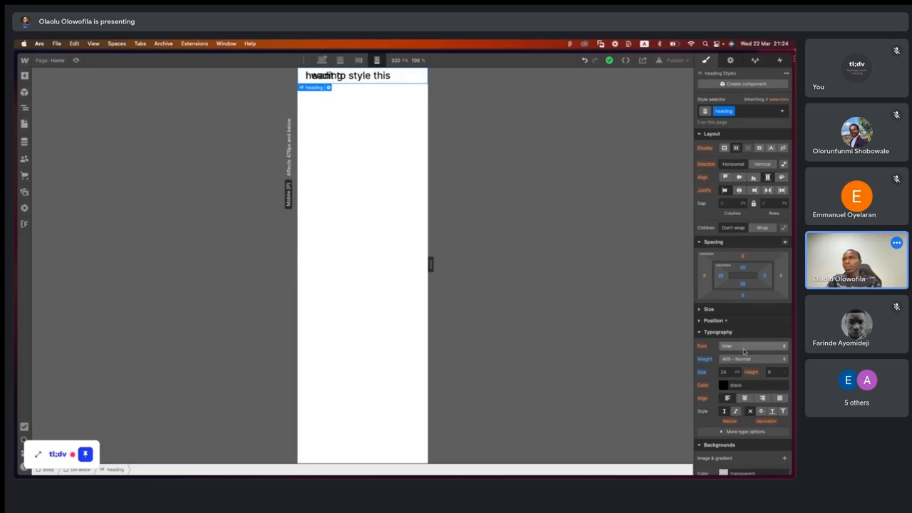
- Try the Static position on the heading instead of Sticky
left_click(700, 321)
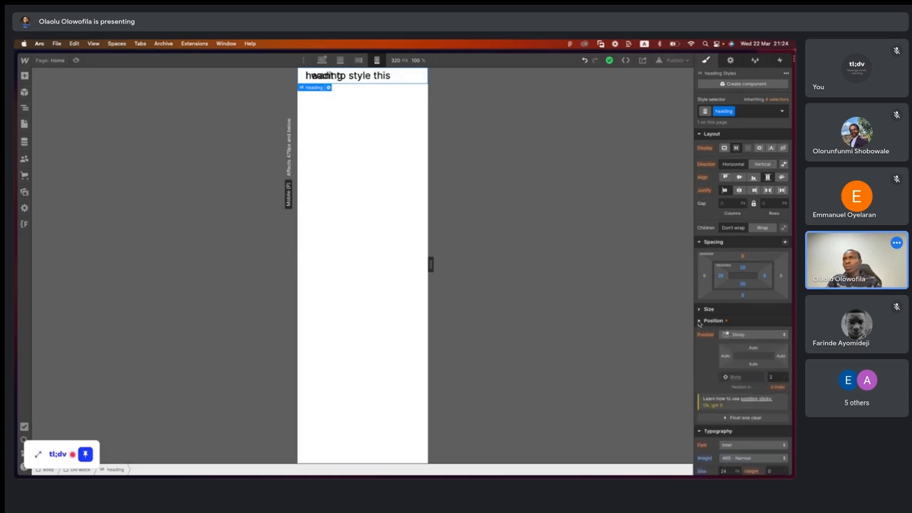
left_click(728, 335)
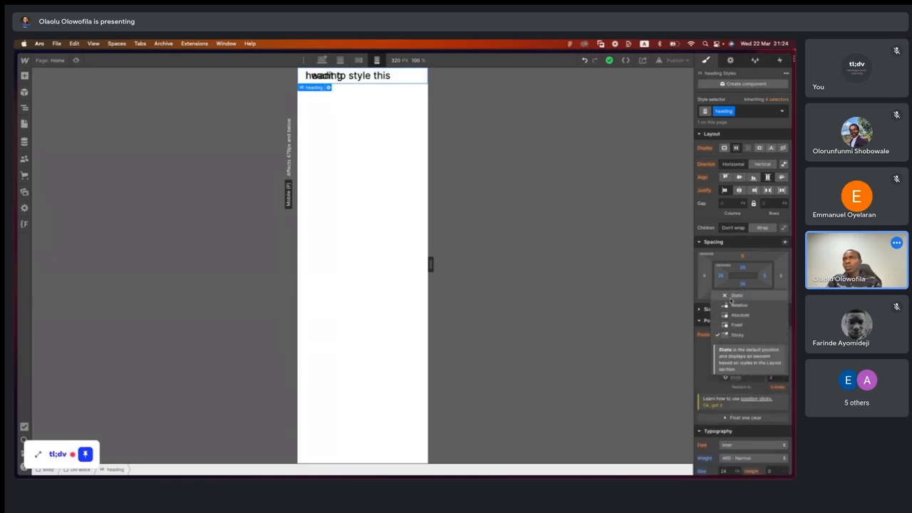
left_click(732, 296)
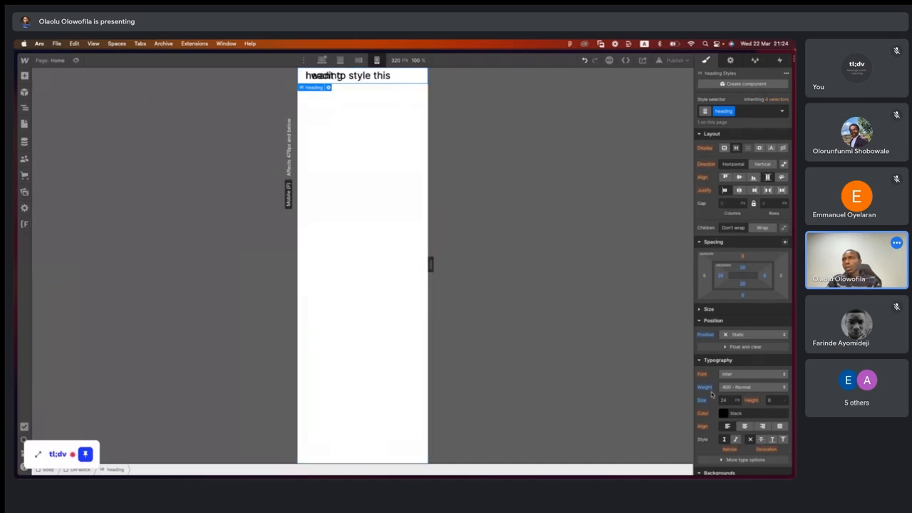
- Reset the heading's position override so it inherits Sticky, and collapse the position settings
scroll(723, 394, "down", 3)
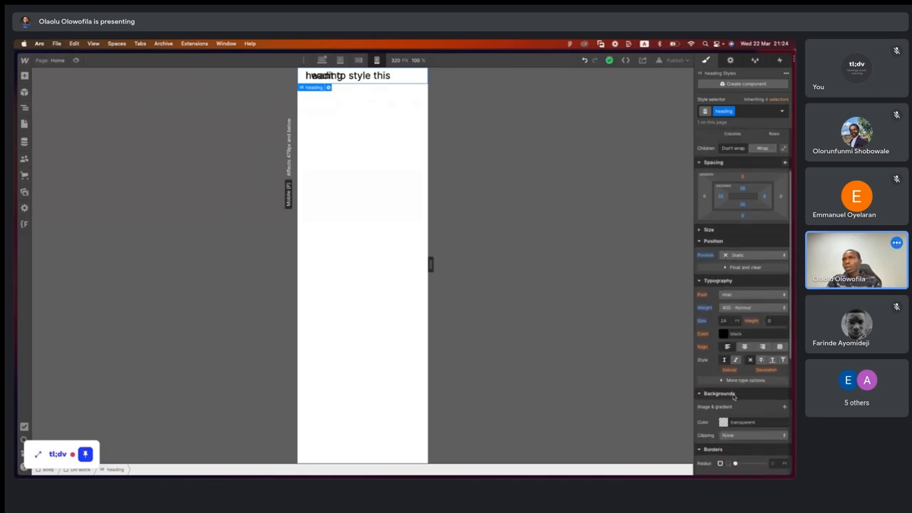
left_click(699, 229)
left_click(700, 229)
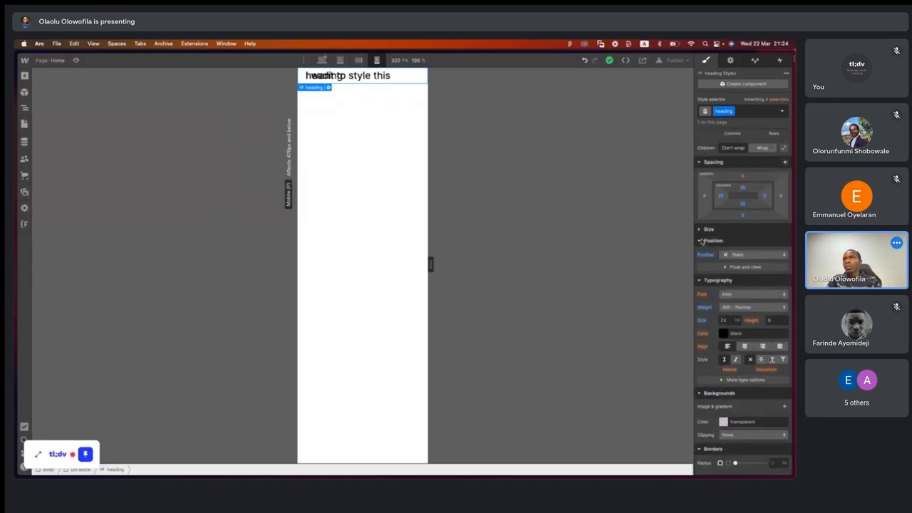
left_click(700, 242)
left_click(699, 242)
left_click(710, 254)
left_click(715, 268)
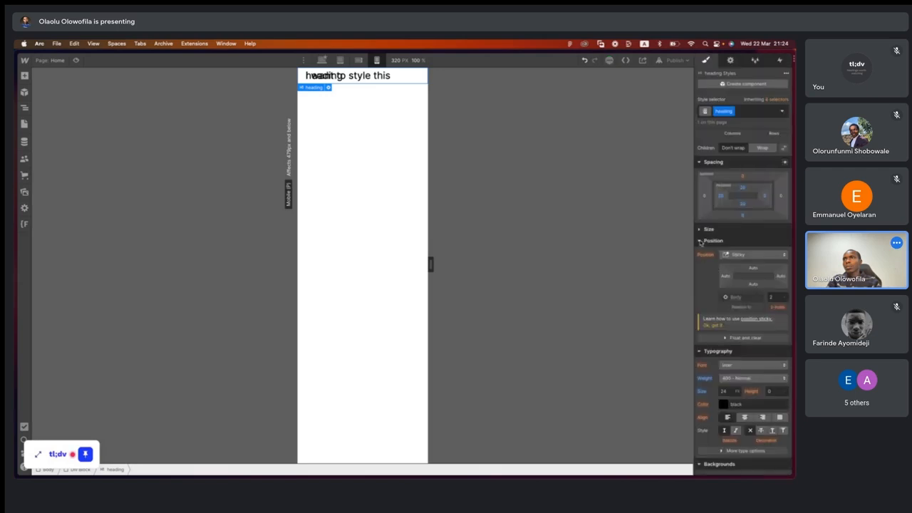
left_click(700, 241)
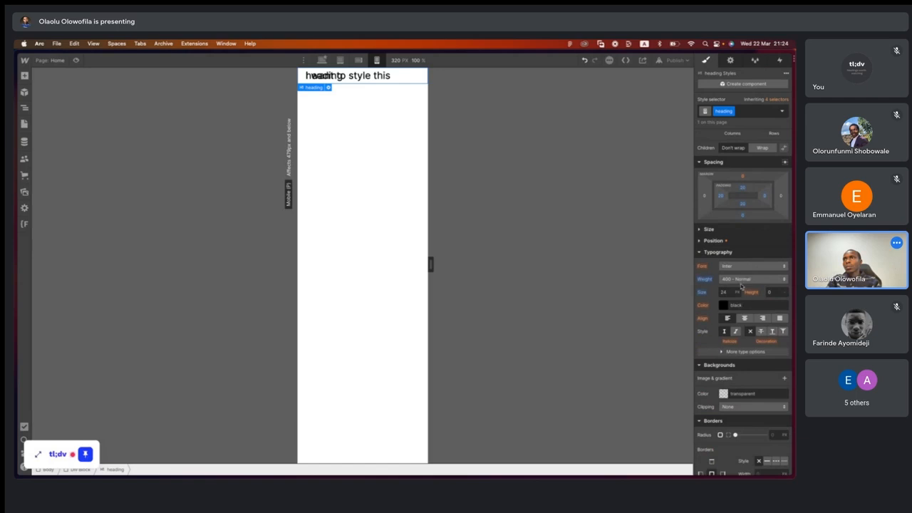
- Expand the heading's additional type options and set Breaking to No Wrap
left_click(702, 253)
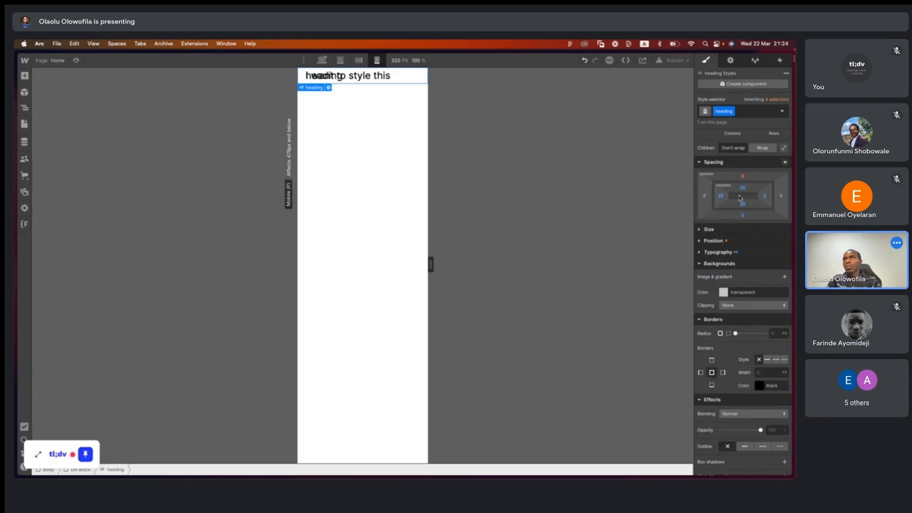
left_click(701, 254)
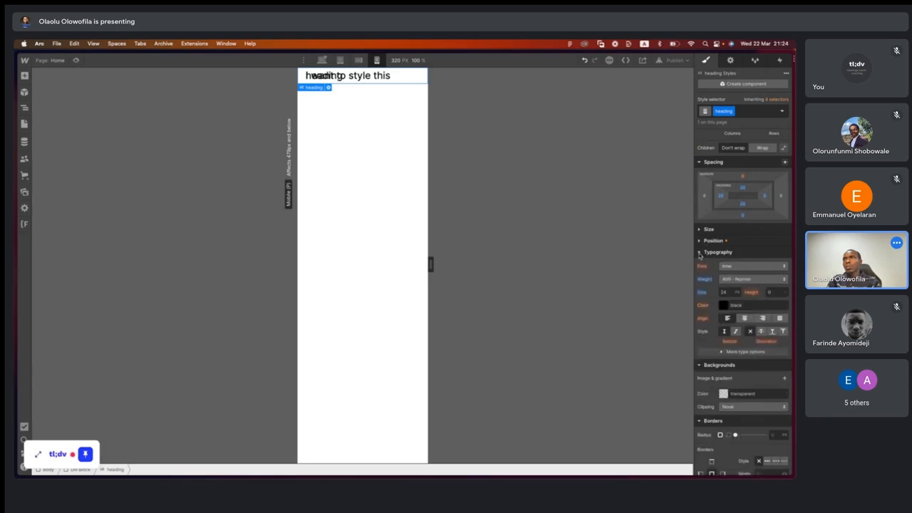
left_click(746, 352)
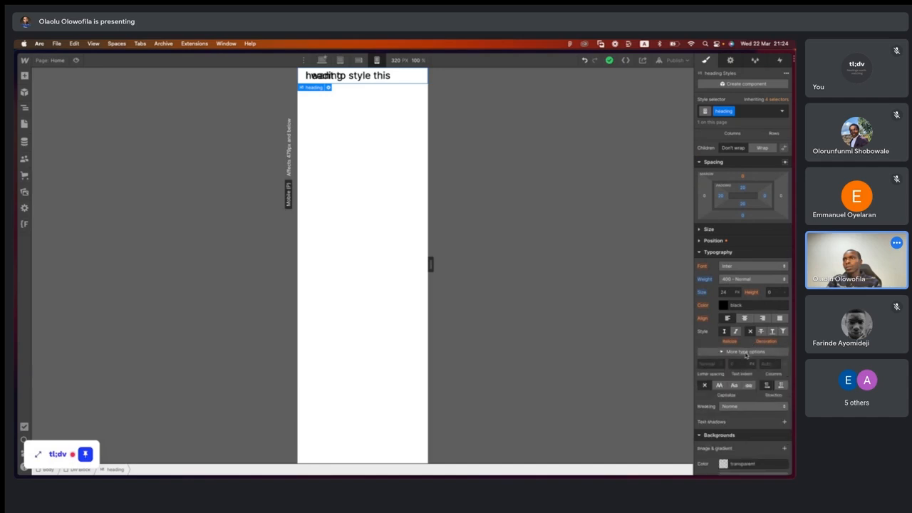
left_click(739, 407)
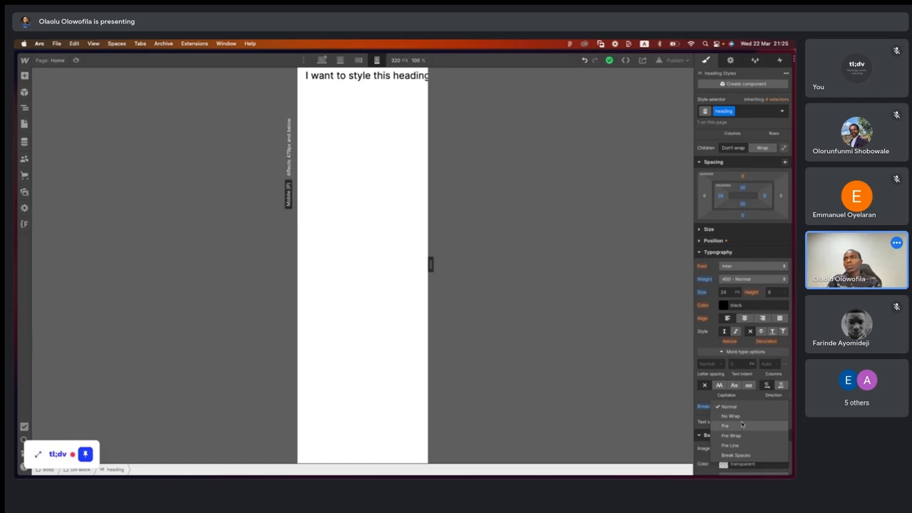
left_click(741, 420)
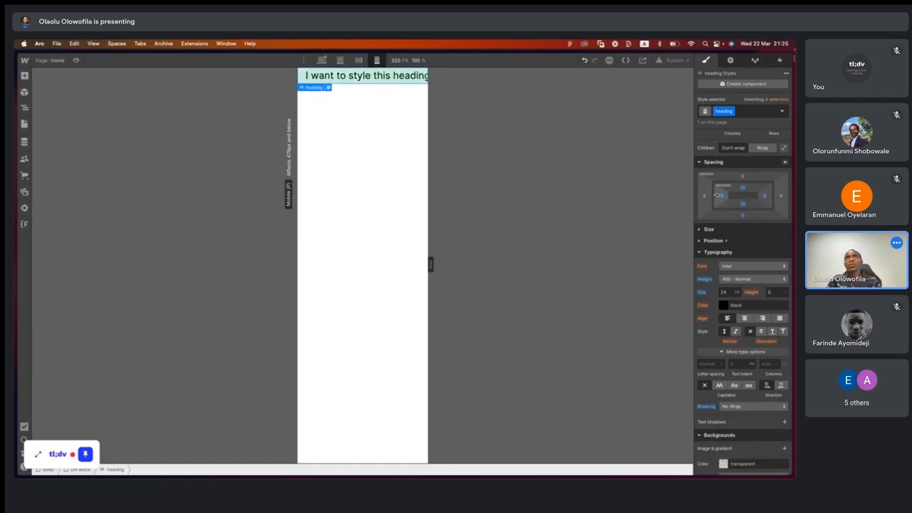
- Collapse the heading's typography settings, check its position settings, and set its left padding to 4 px
left_click(702, 253)
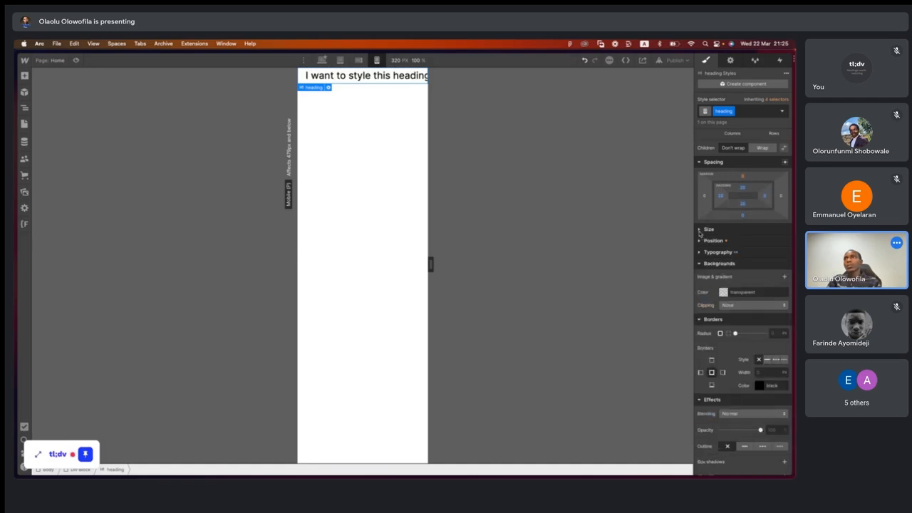
left_click(700, 242)
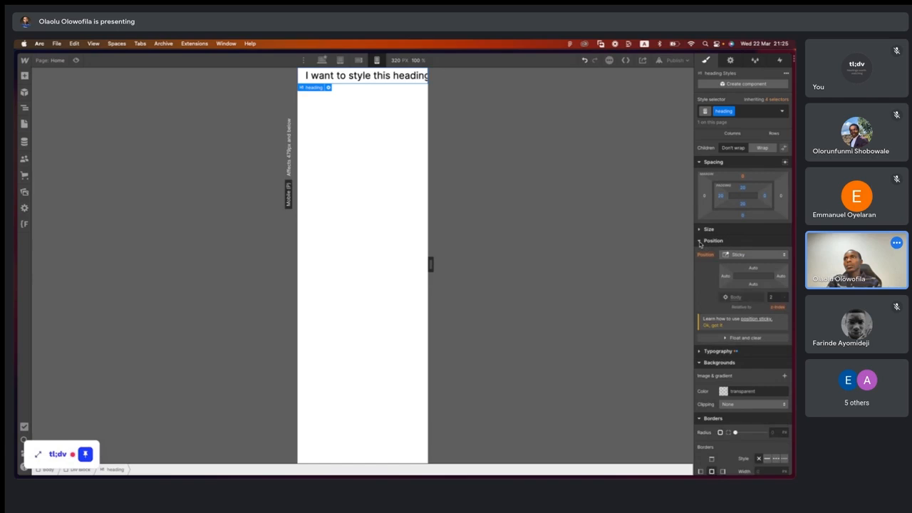
left_click(701, 242)
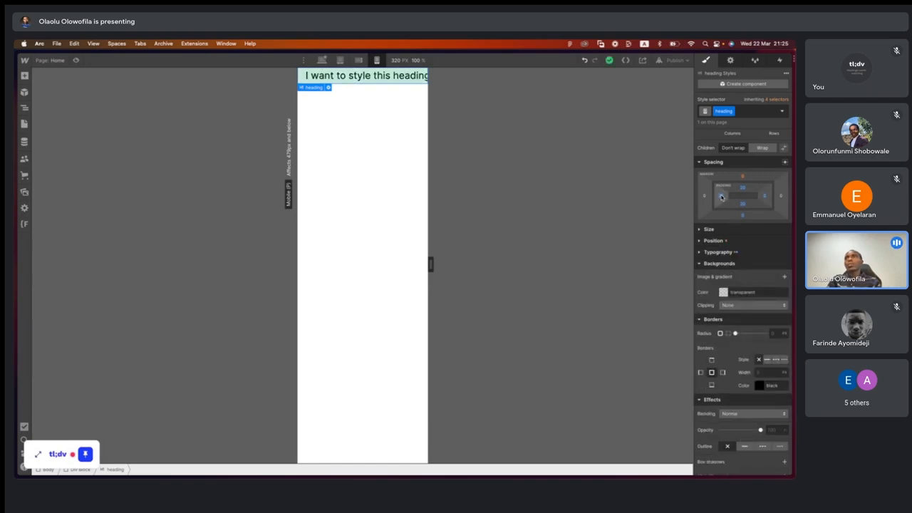
left_click(721, 198)
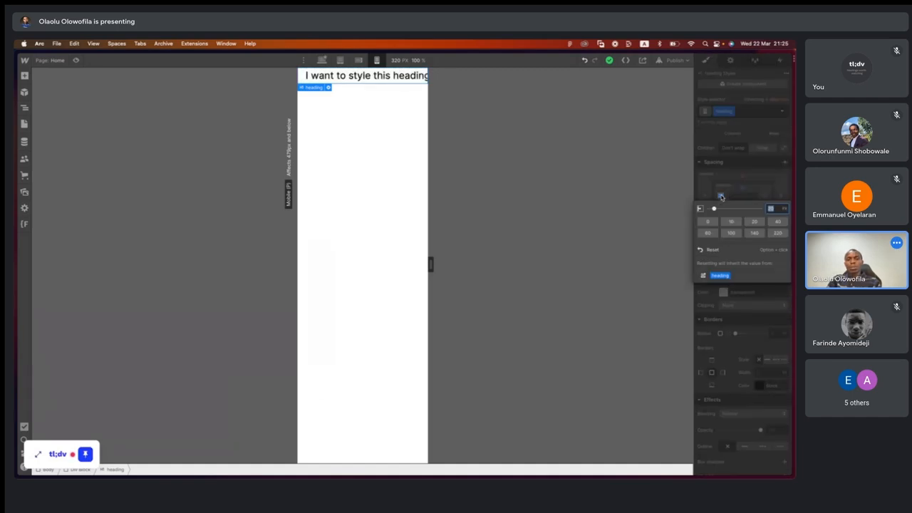
type("4")
key("Return")
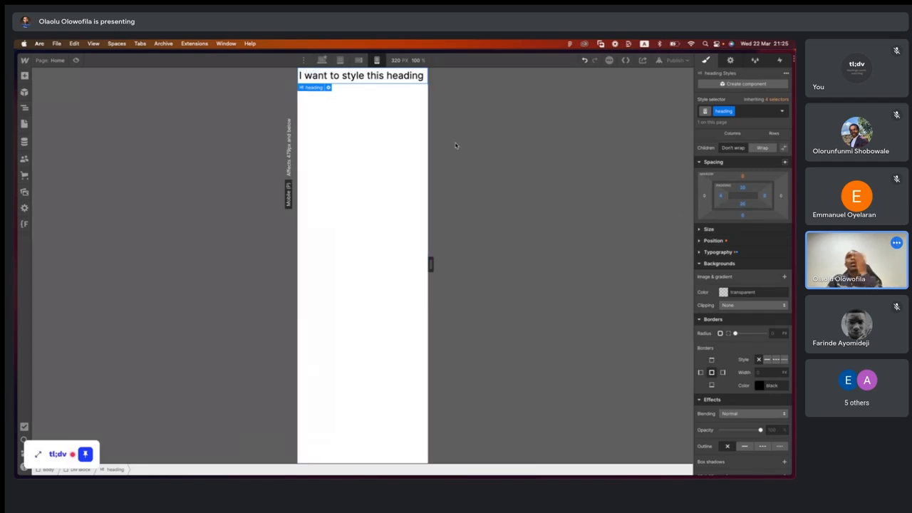
- Preview the heading on the Mobile portrait canvas at widths of 240 px and 360 px
left_click_drag(430, 264, 413, 263)
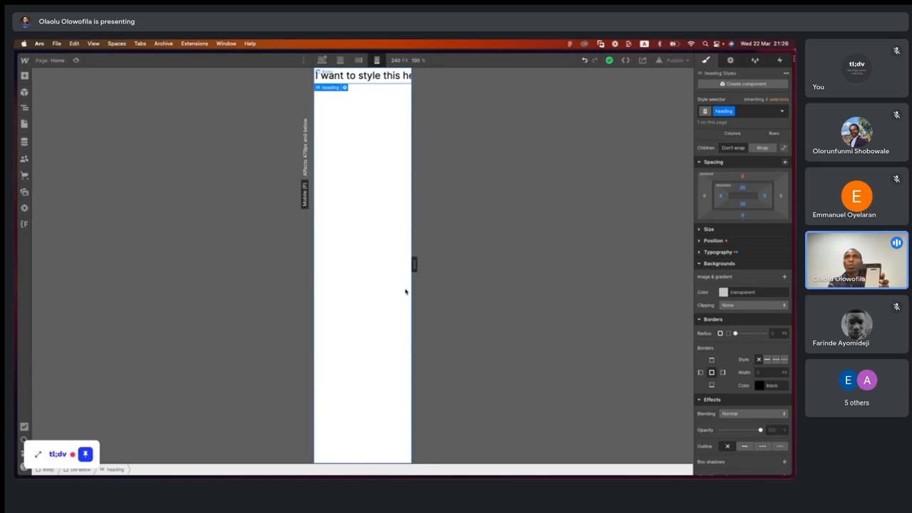
left_click_drag(414, 264, 437, 269)
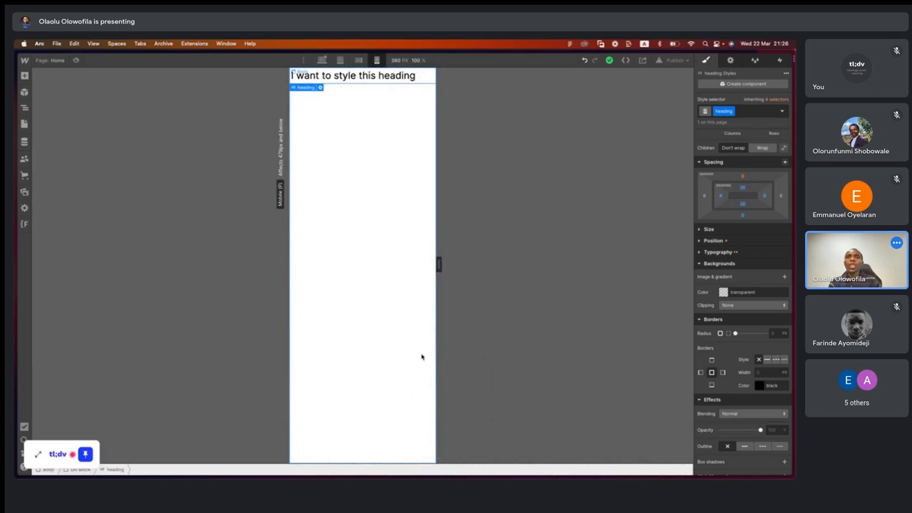
key("super+shift+p")
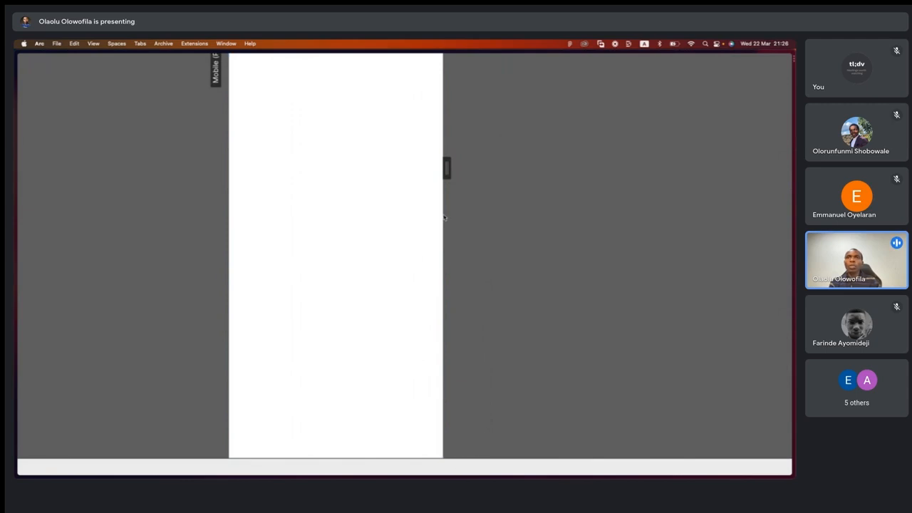
mouse_move(445, 167)
left_mouse_down()
mouse_move(435, 166)
mouse_move(446, 167)
left_mouse_up()
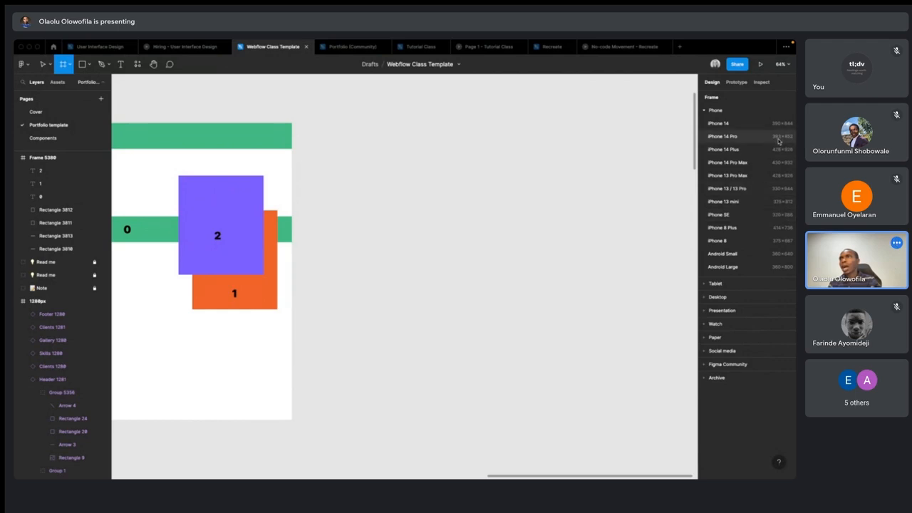
- Delete the stray default frame placed on the Figma canvas and switch back to the Webflow Designer
left_click(540, 191)
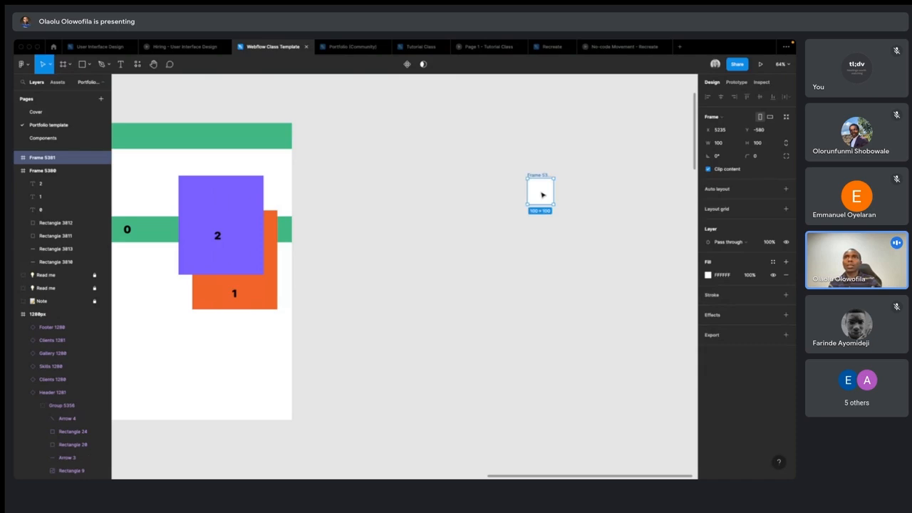
key("Delete")
key("ctrl+Left")
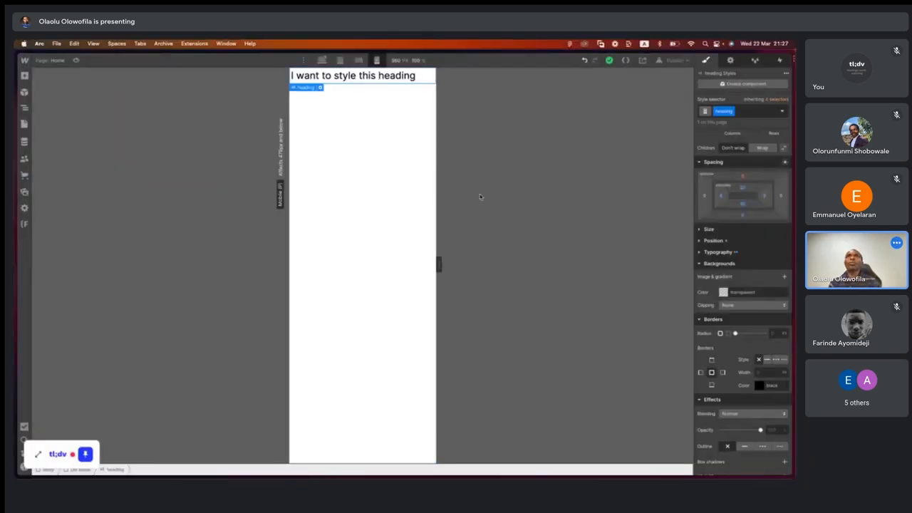
- Publish the site to borderlessclass.webflow.io and close the publishing options
left_click(674, 60)
left_click(623, 162)
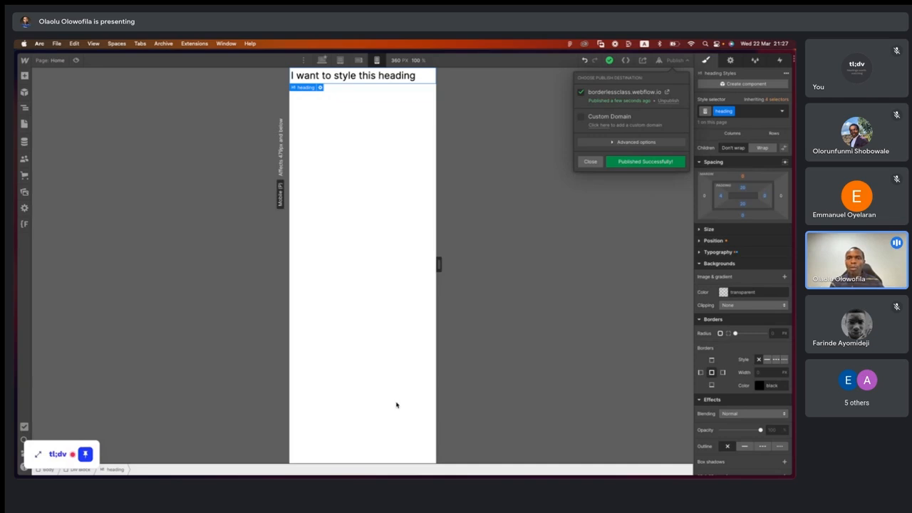
left_click(591, 161)
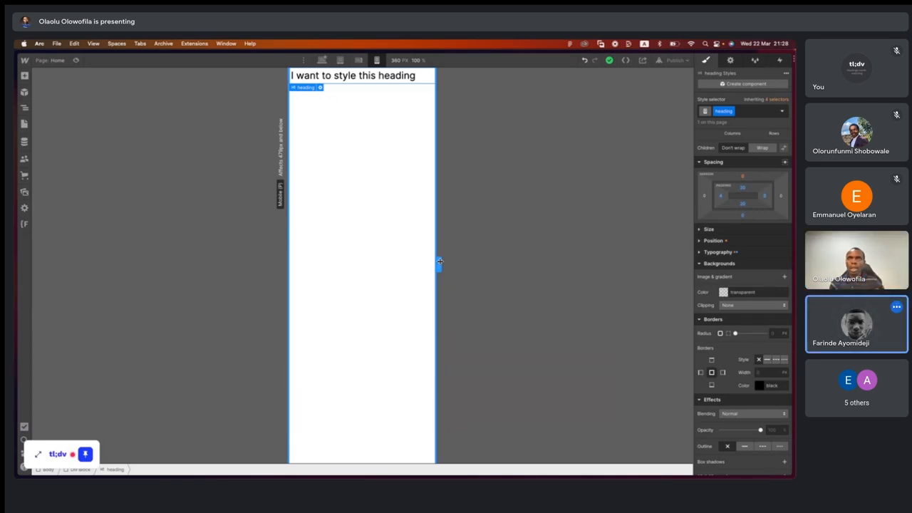
- Check the heading at Mobile landscape and Desktop, and read the description of the Desktop base breakpoint
left_click(358, 60)
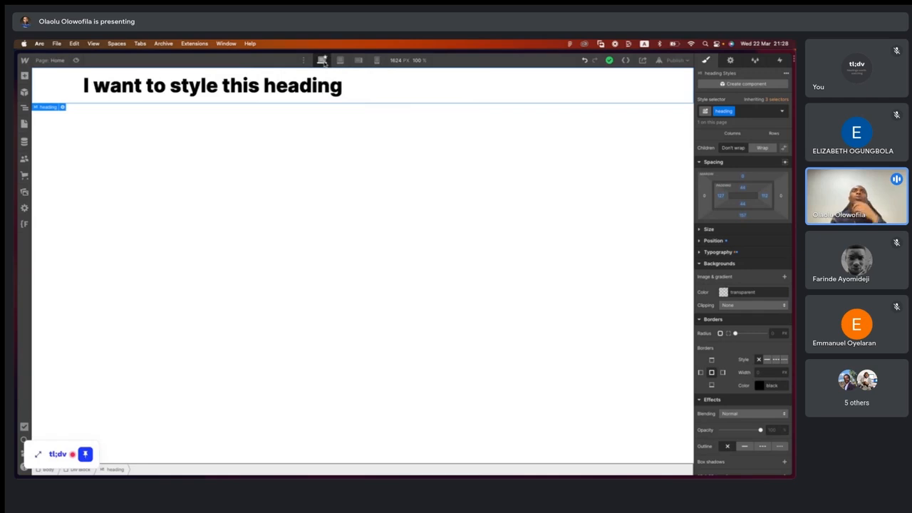
left_click(322, 60)
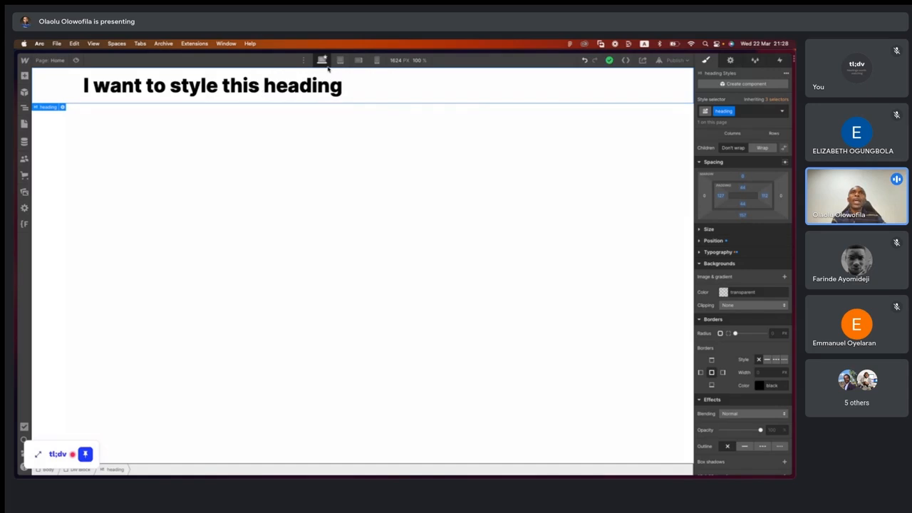
scroll(325, 63, "up", 5)
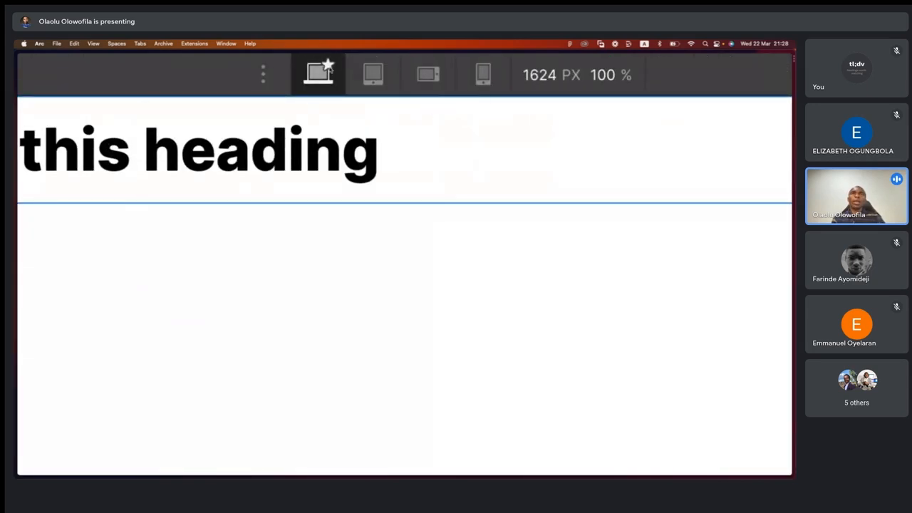
mouse_move(318, 80)
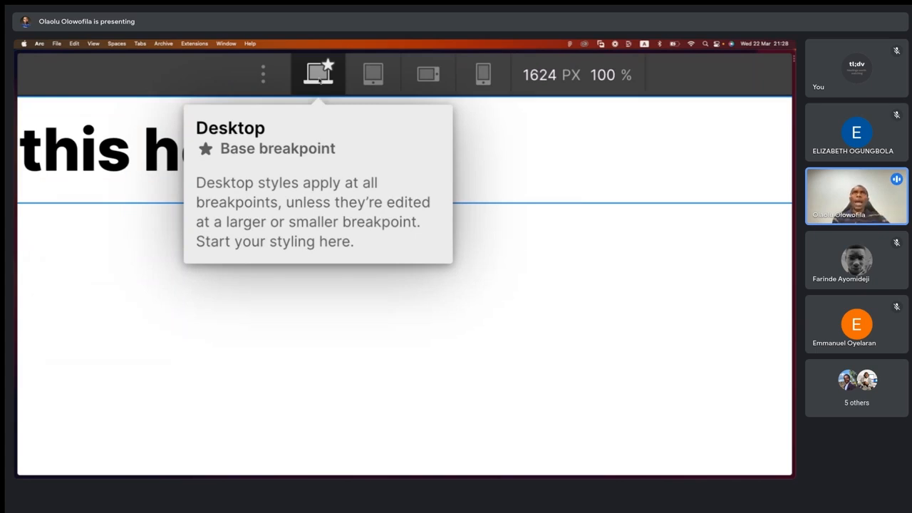
scroll(226, 379, "down", 5)
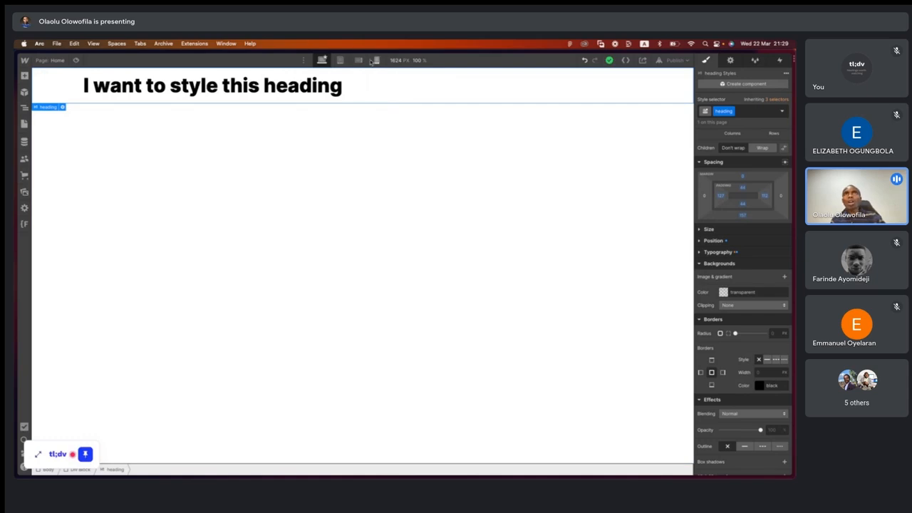
left_click(303, 61)
- Compare the heading's layout across the Tablet, Mobile landscape and Mobile portrait breakpoints, finishing on Desktop
left_click(340, 60)
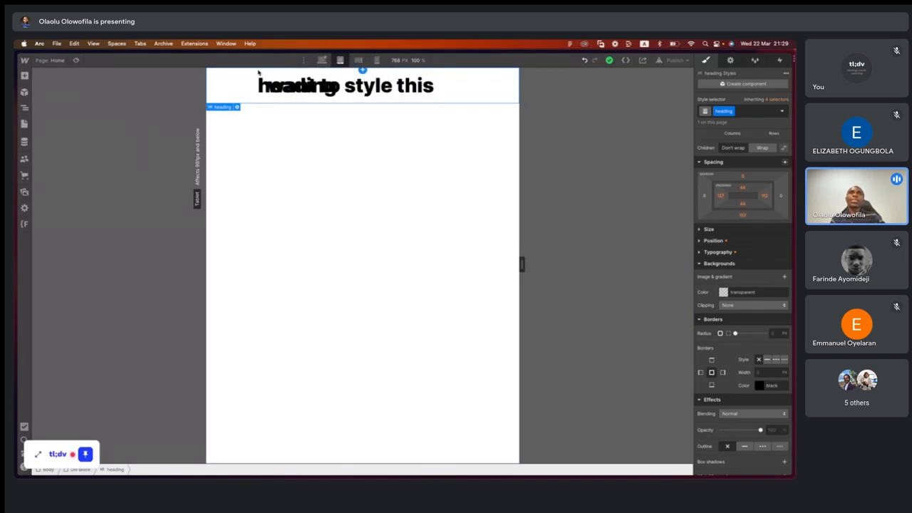
left_click(359, 60)
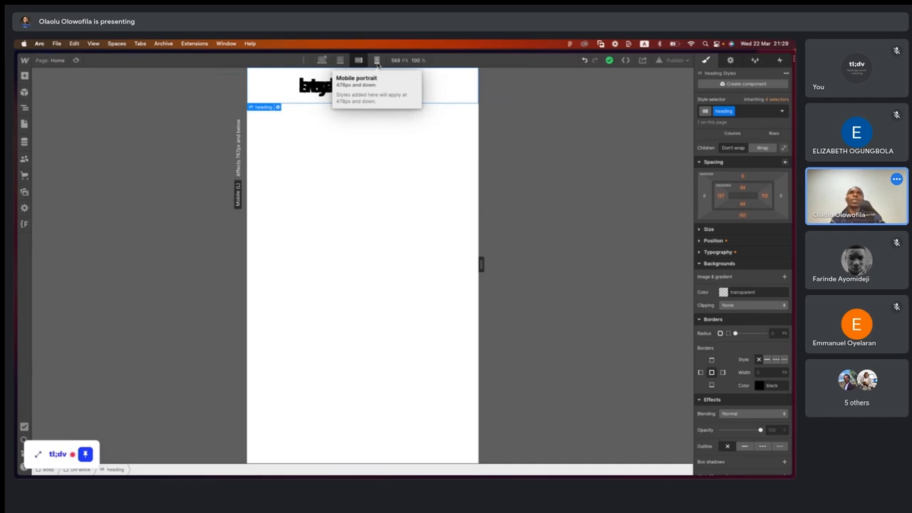
left_click(376, 61)
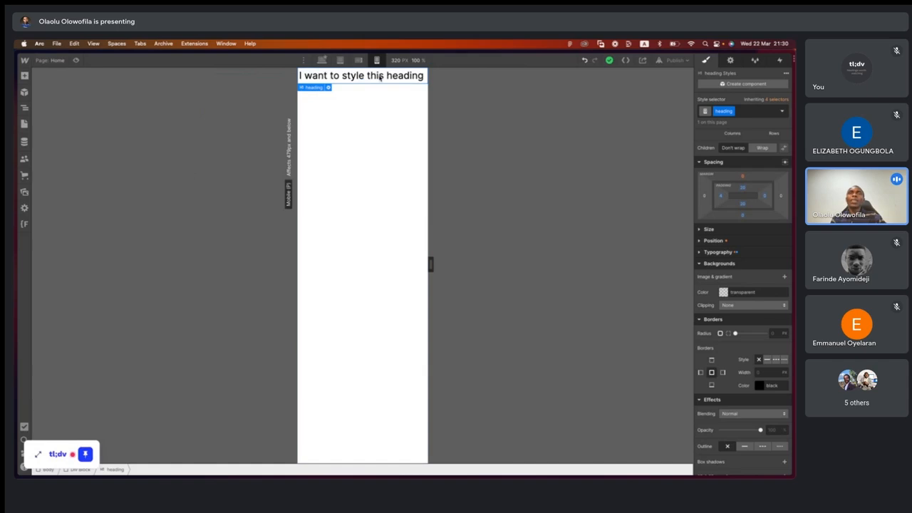
left_click(359, 61)
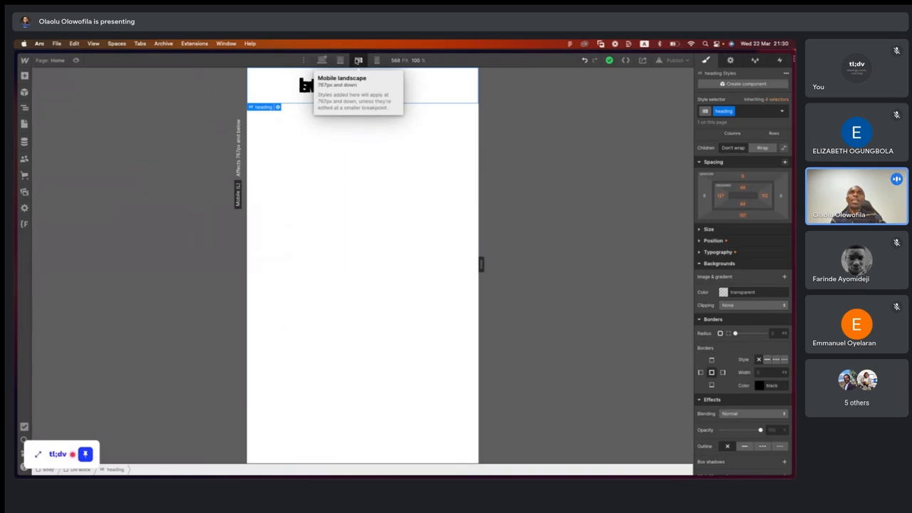
left_click(339, 61)
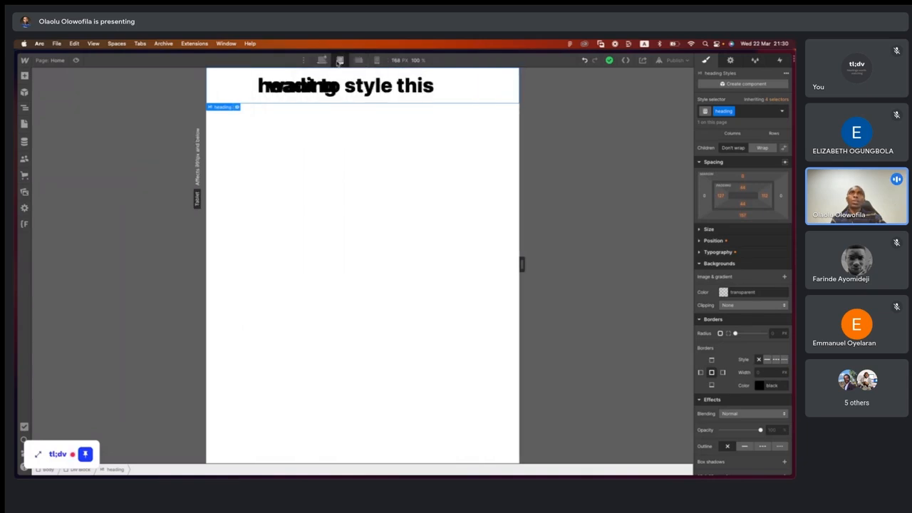
left_click(378, 61)
left_click(360, 62)
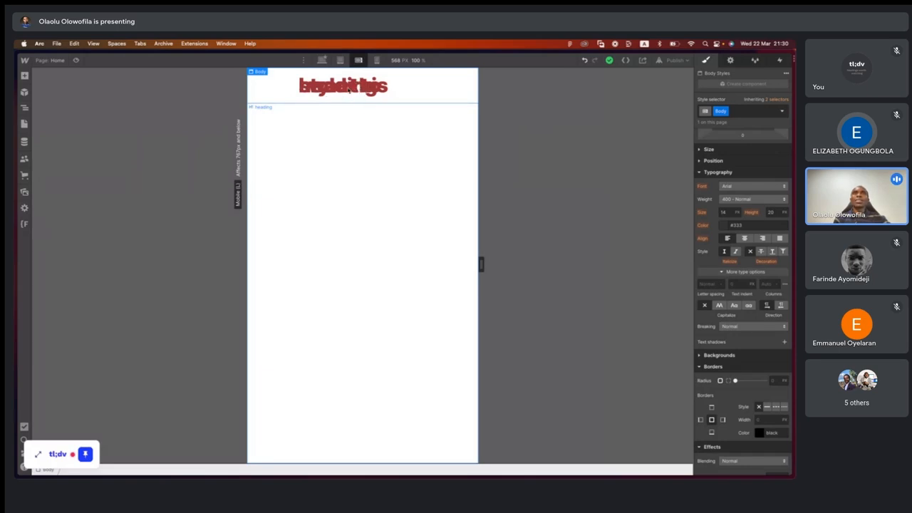
left_click(377, 60)
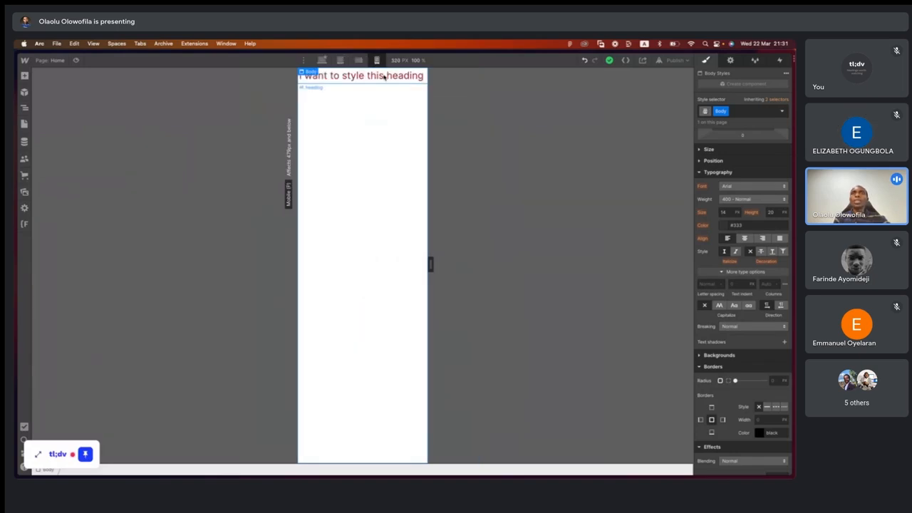
left_click(358, 61)
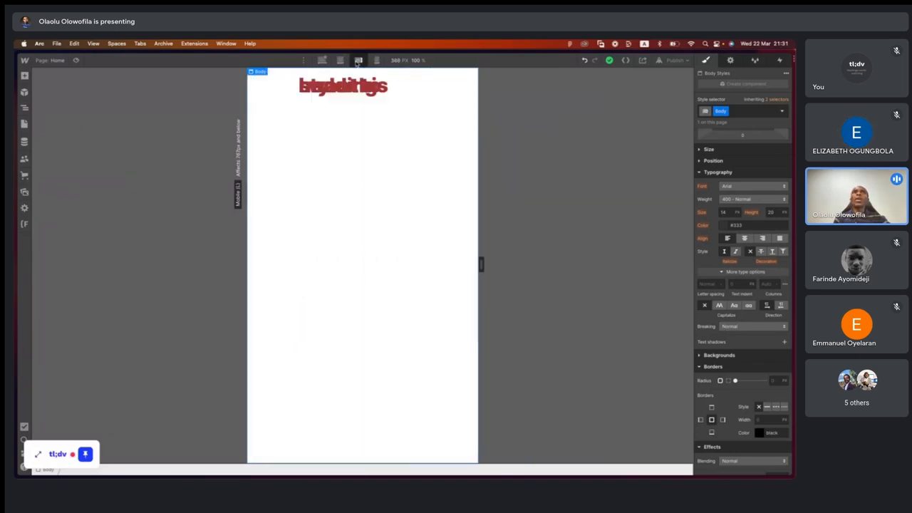
left_click(341, 61)
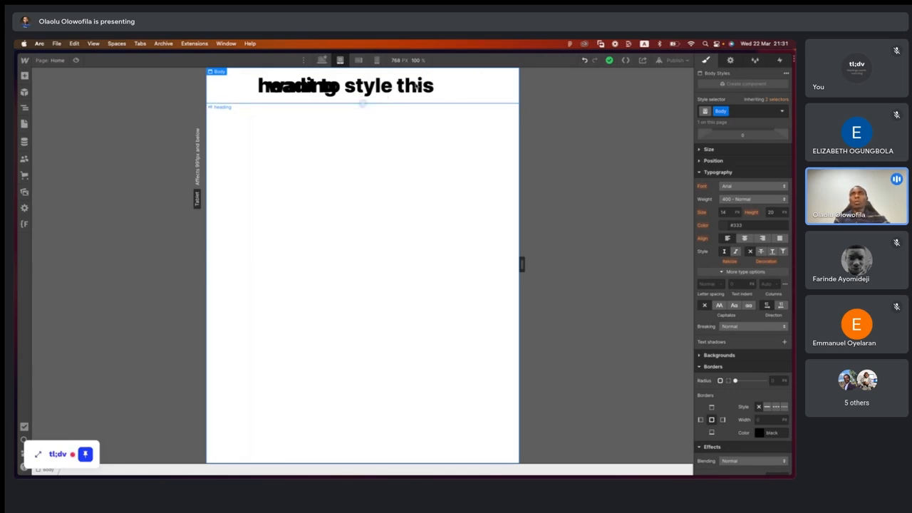
left_click(322, 61)
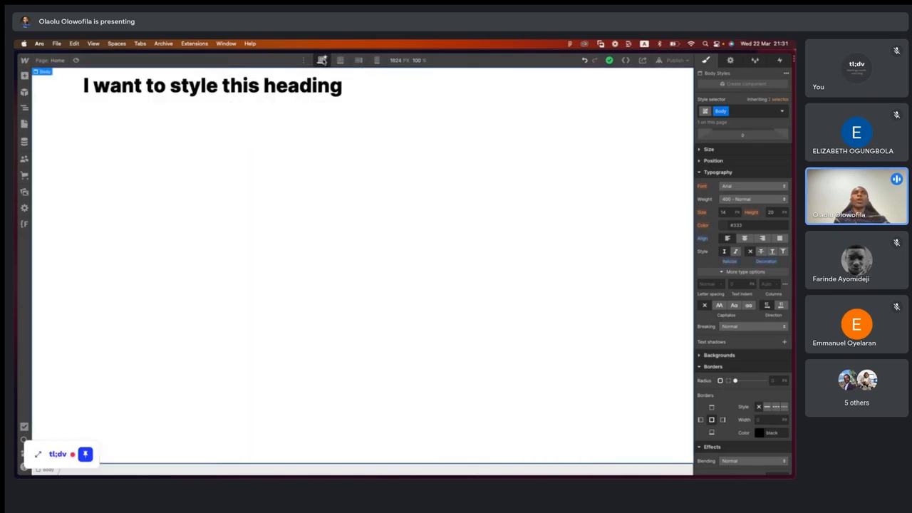
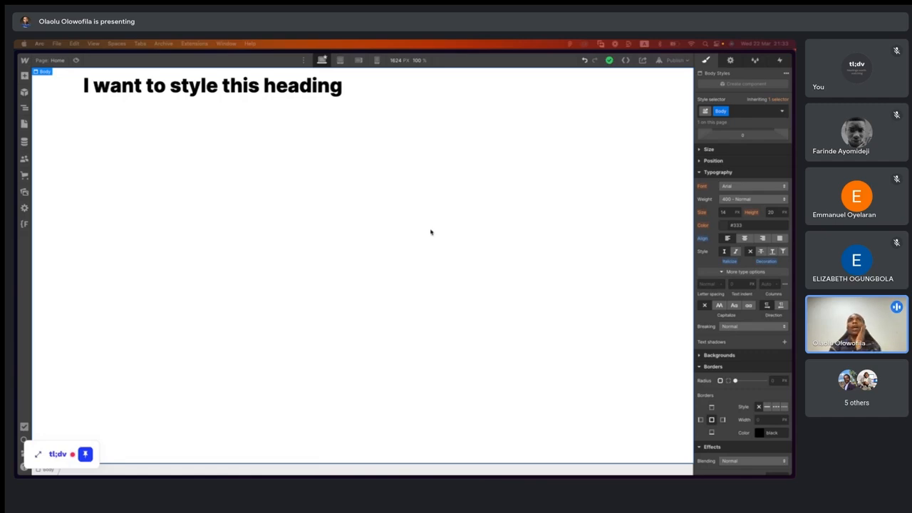
- Switch to the Figma file and delete the scratch frame of coloured rectangles beside the portfolio template's 375px frame
key("ctrl+Right")
scroll(431, 234, "down", 5)
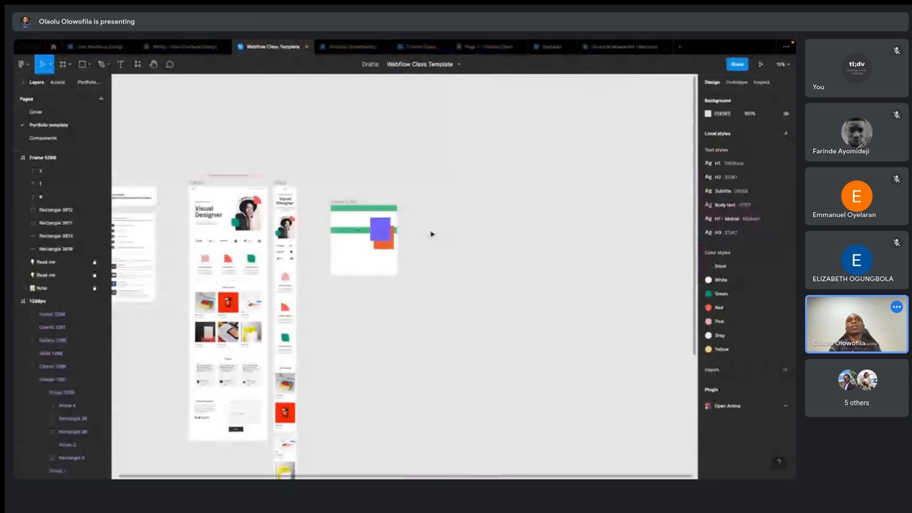
left_click_drag(316, 184, 420, 303)
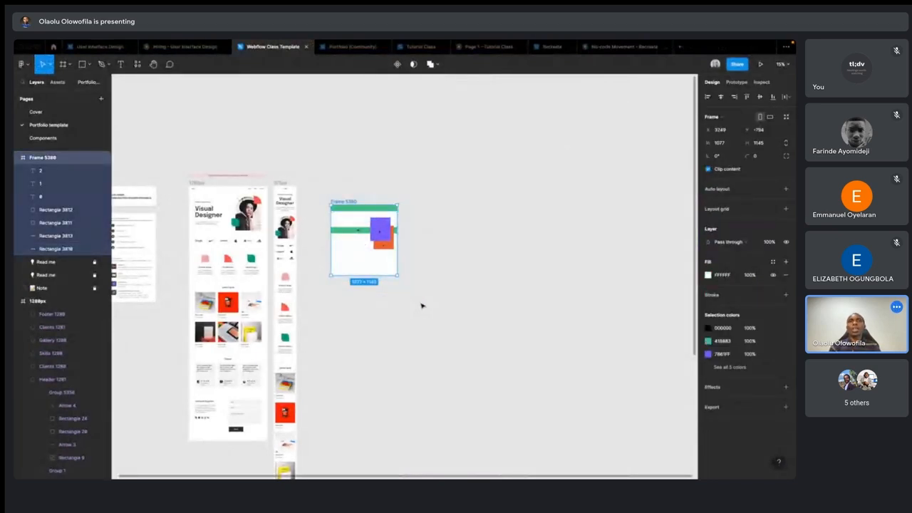
key("Delete")
- Examine the header and client logos in the 1280px and 375px frames, briefly checking back in the Webflow Designer
scroll(252, 243, "up", 3)
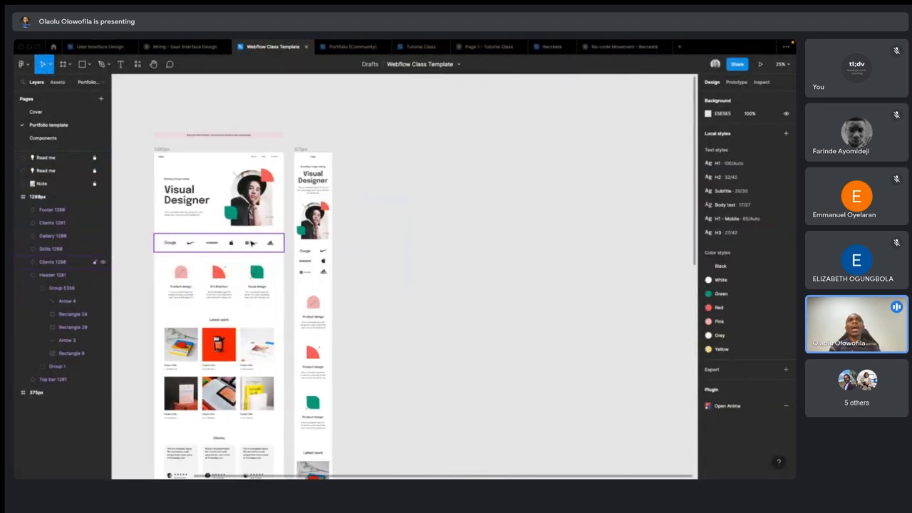
scroll(252, 243, "up", 5)
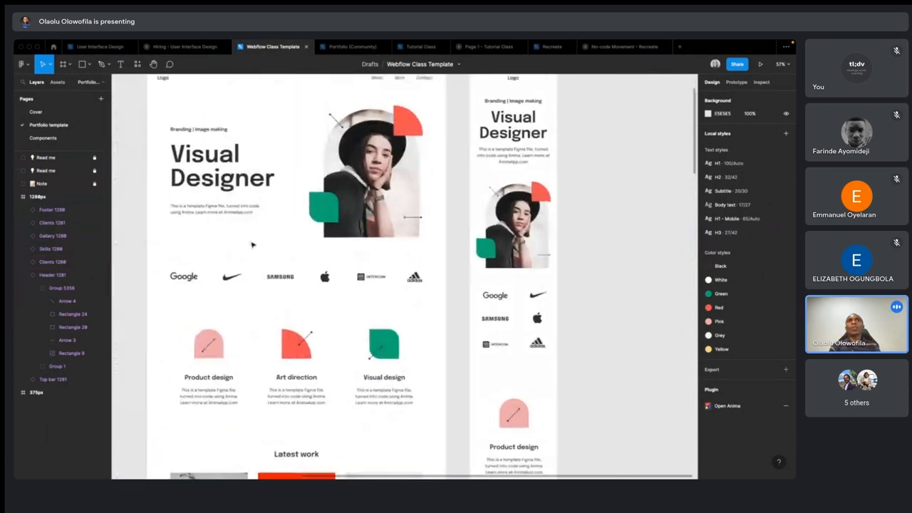
scroll(251, 245, "up", 2)
scroll(252, 245, "left", 1)
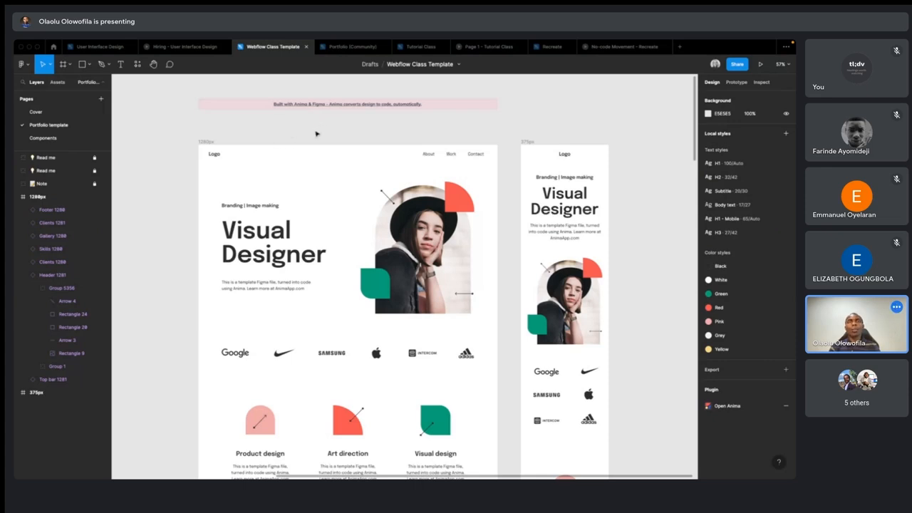
scroll(317, 133, "down", 3)
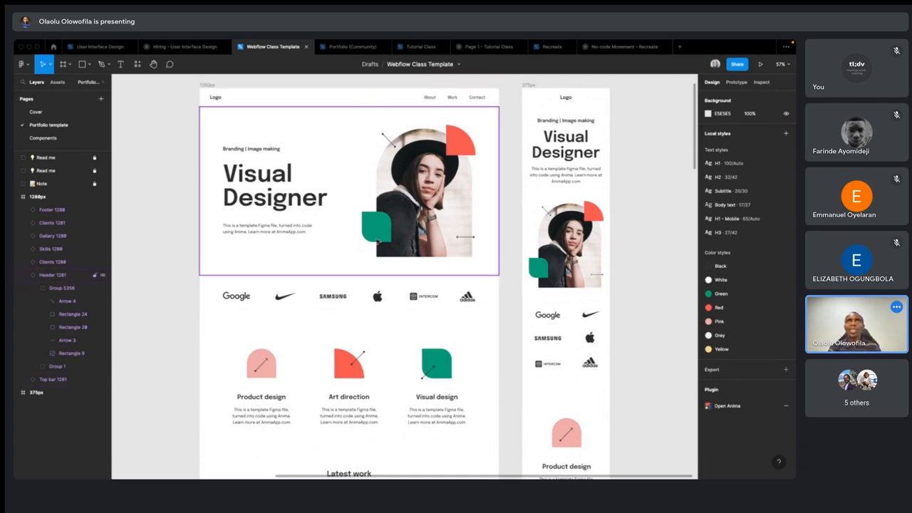
key("ctrl+Left")
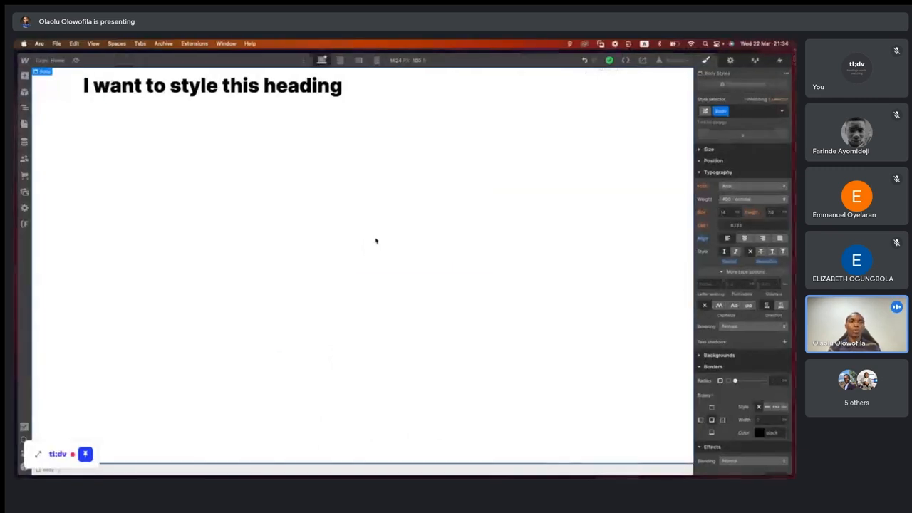
key("ctrl+Right")
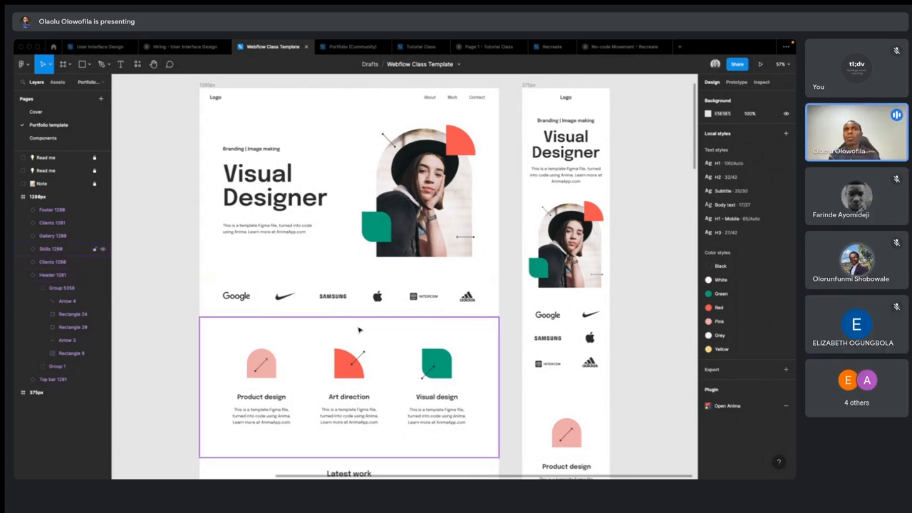
- Look through the portfolio template from the skills section down to the contact form and return to its header
scroll(359, 329, "down", 5)
scroll(359, 329, "down", 4)
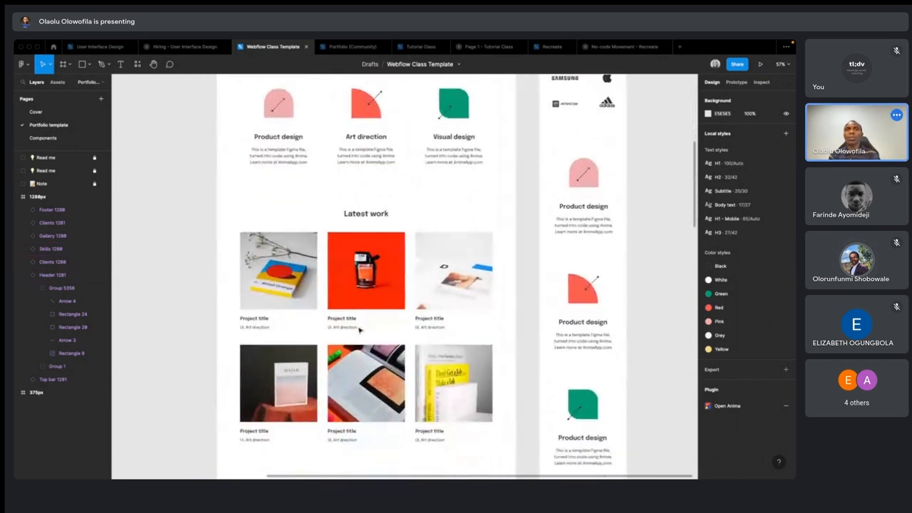
scroll(360, 329, "down", 5)
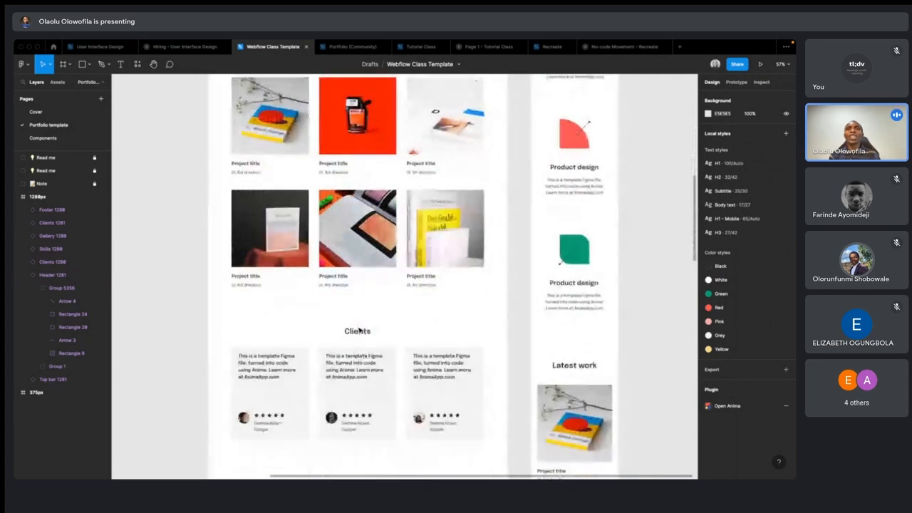
scroll(400, 333, "down", 5)
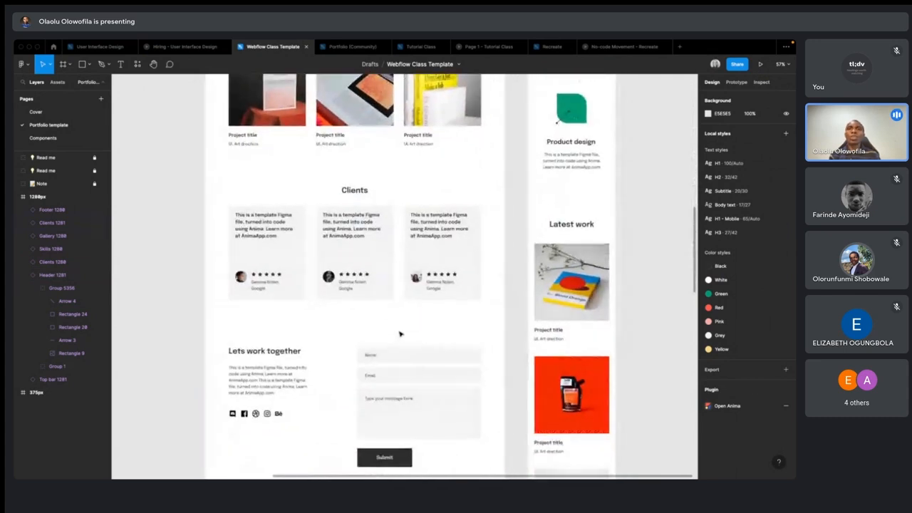
scroll(330, 419, "down", 7)
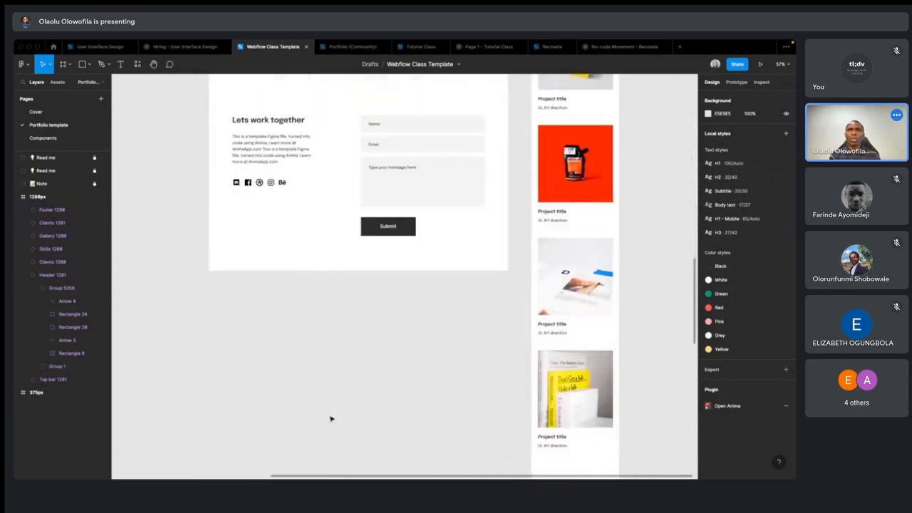
scroll(329, 419, "up", 10)
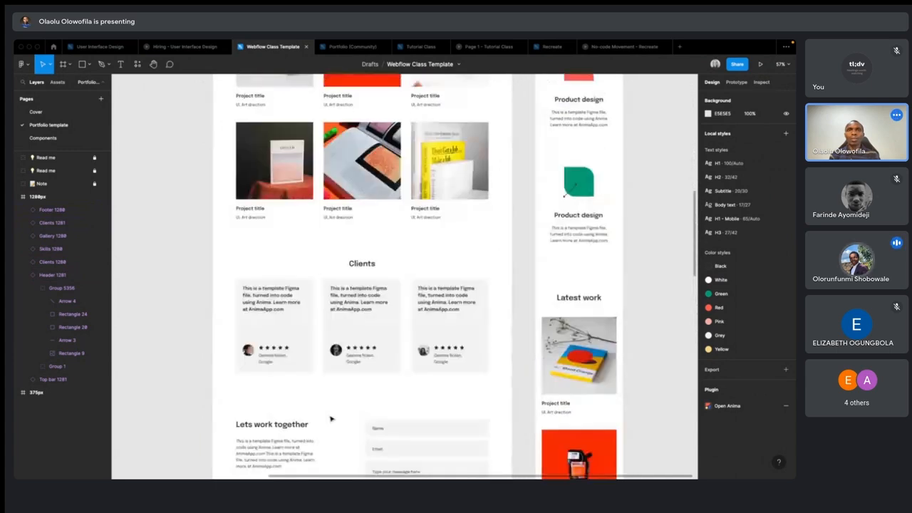
scroll(330, 419, "up", 15)
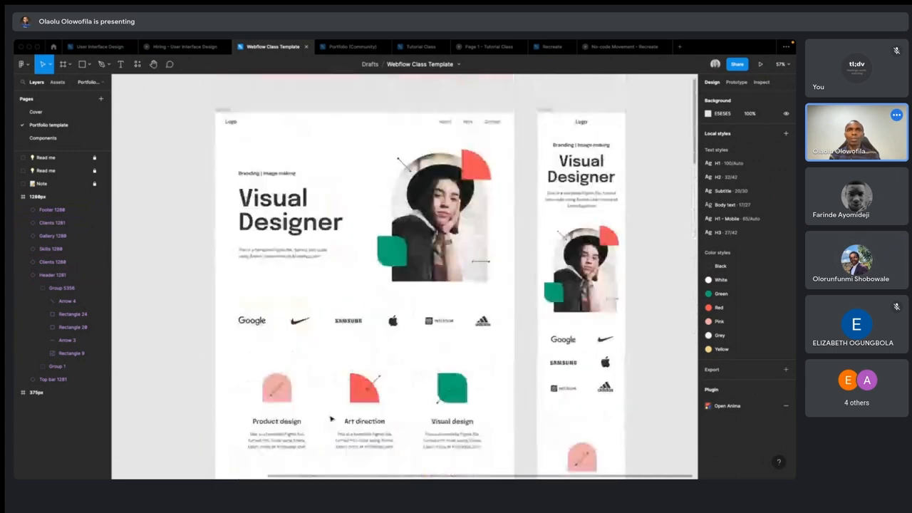
scroll(330, 419, "up", 1)
scroll(329, 419, "up", 3)
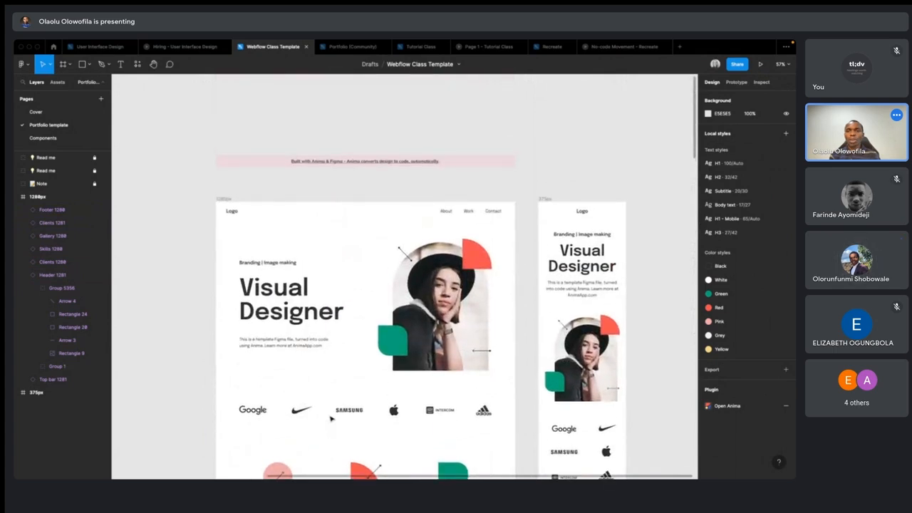
- Examine the 1280px frame's top bar logo, header and client logo row alongside the mobile layout
scroll(330, 419, "down", 2)
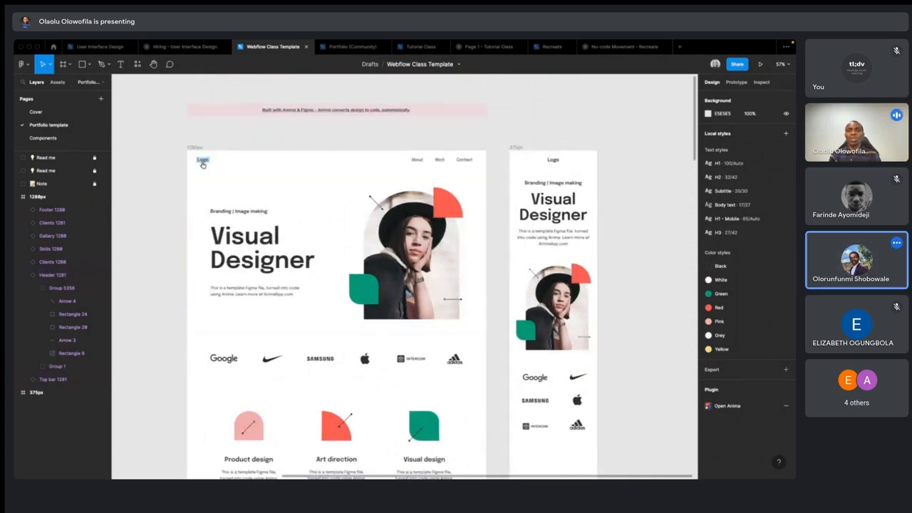
mouse_move(205, 165)
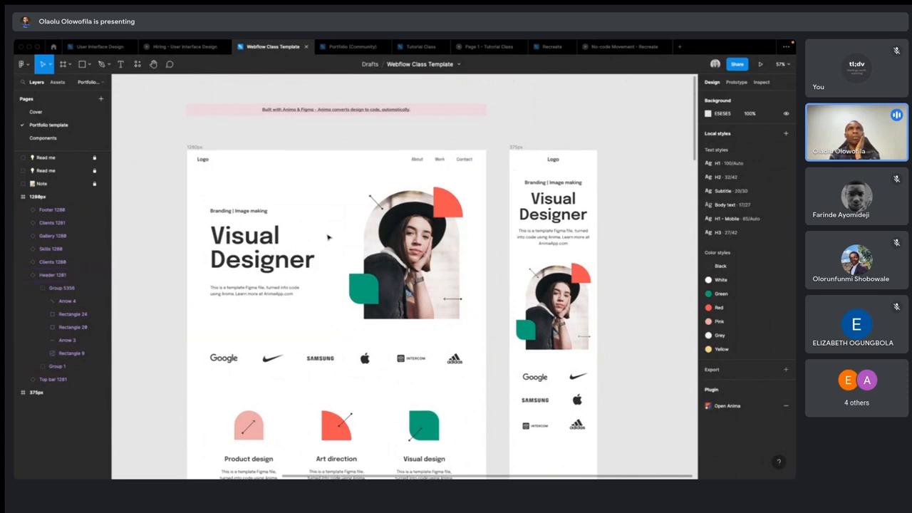
scroll(328, 238, "down", 3)
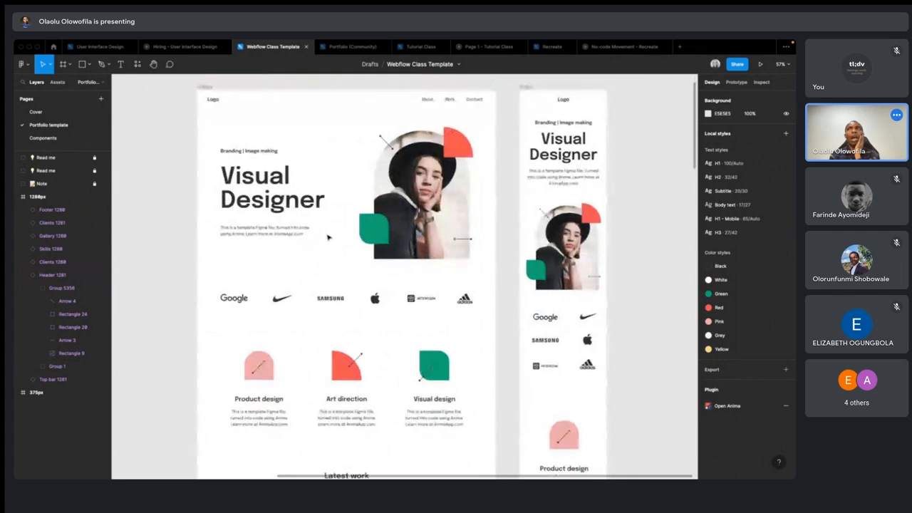
scroll(306, 255, "down", 5)
scroll(305, 257, "up", 5)
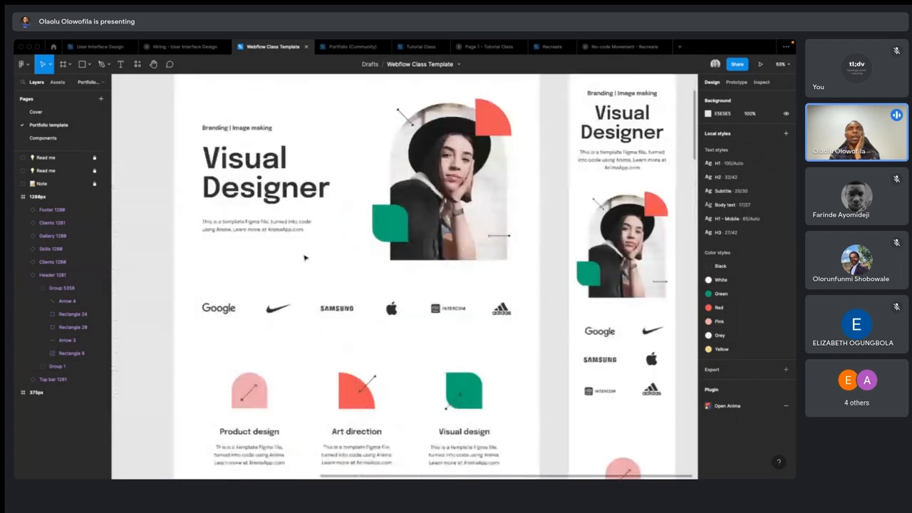
scroll(305, 257, "down", 4)
scroll(305, 257, "up", 5)
scroll(305, 258, "down", 4)
scroll(305, 257, "up", 4)
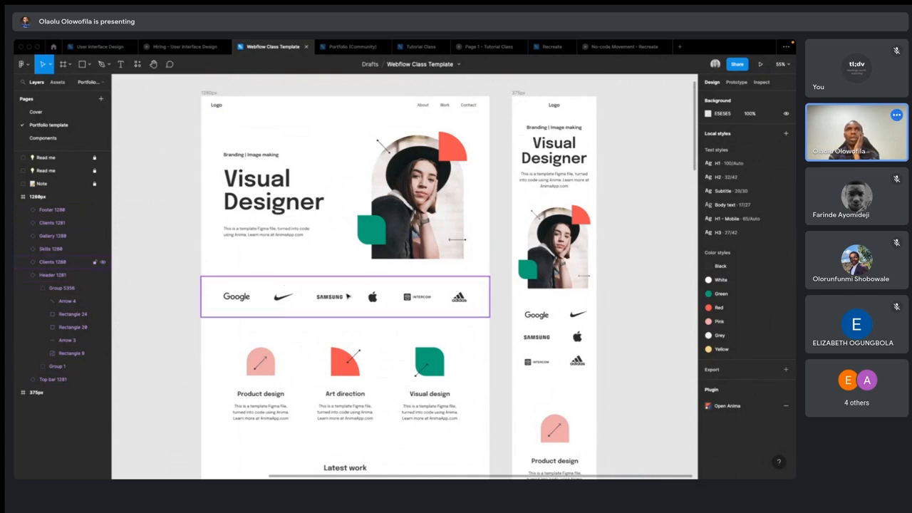
- Review the template's skills, Latest work, Clients and contact sections, and compare the whole desktop and mobile layouts with the notes
scroll(391, 367, "down", 3)
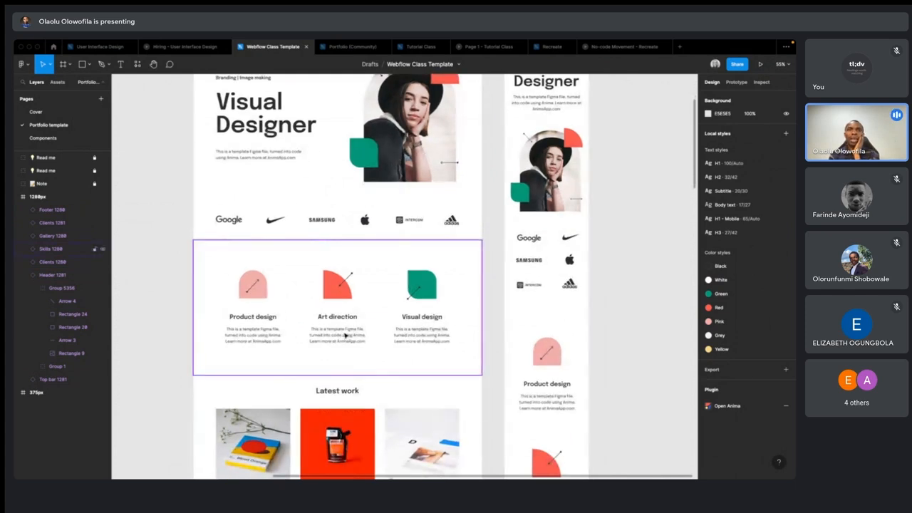
scroll(345, 335, "down", 2)
scroll(345, 336, "down", 2)
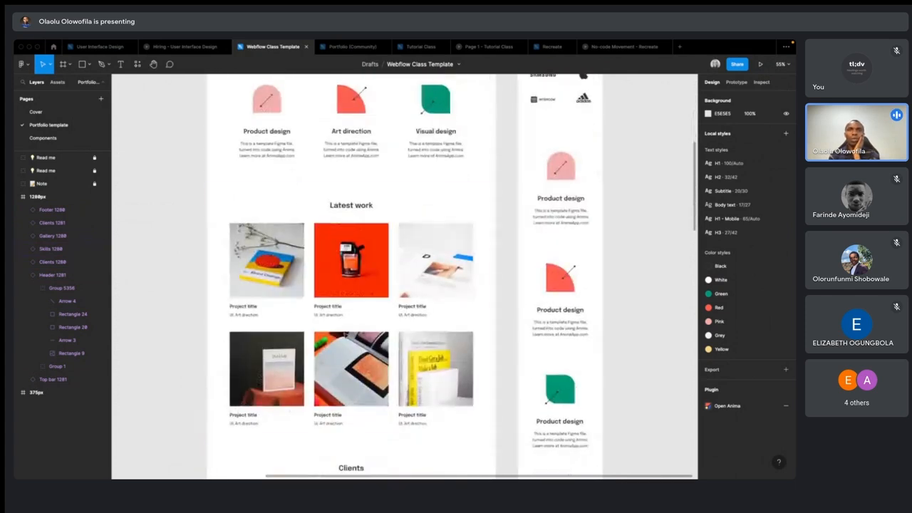
scroll(393, 449, "down", 8)
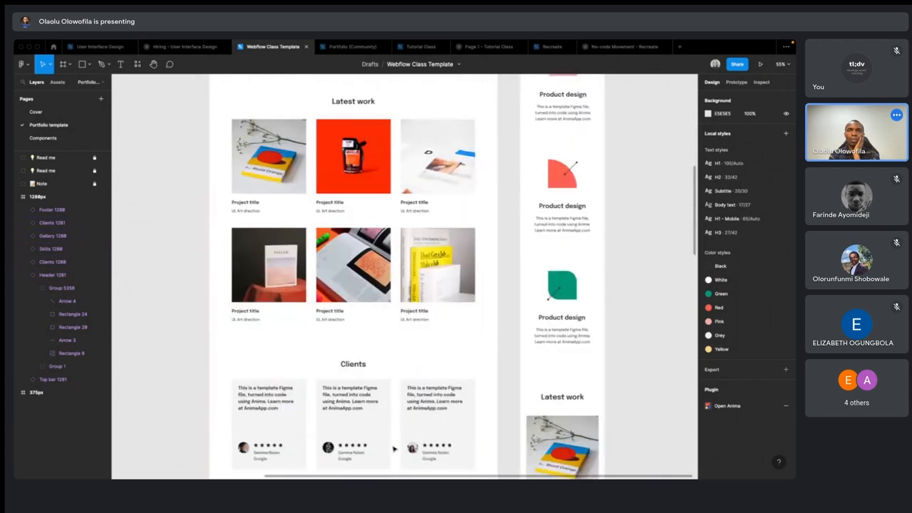
scroll(394, 449, "down", 1)
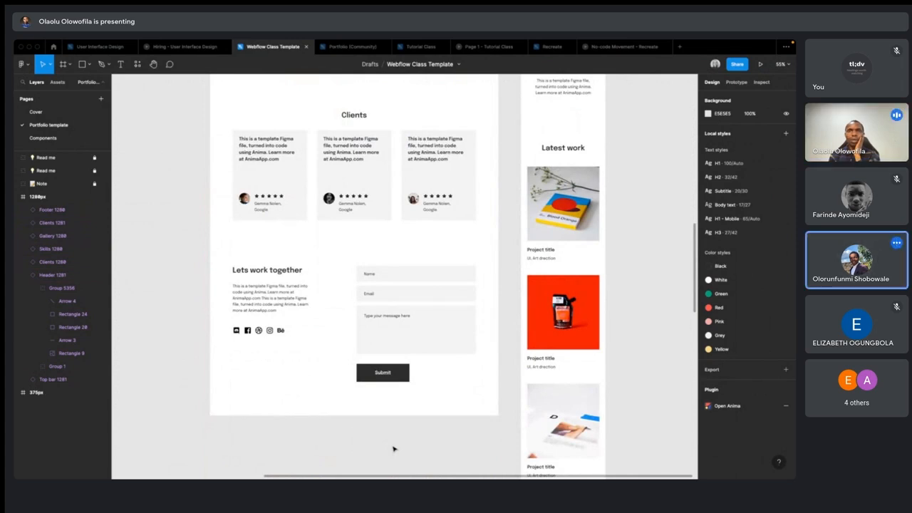
scroll(393, 449, "up", 5)
scroll(393, 448, "down", 3)
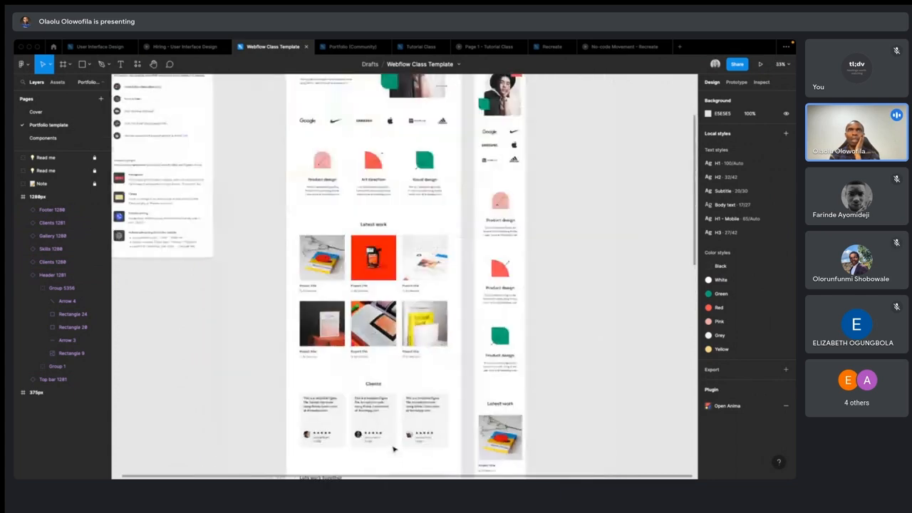
scroll(394, 449, "down", 3)
scroll(394, 449, "up", 2)
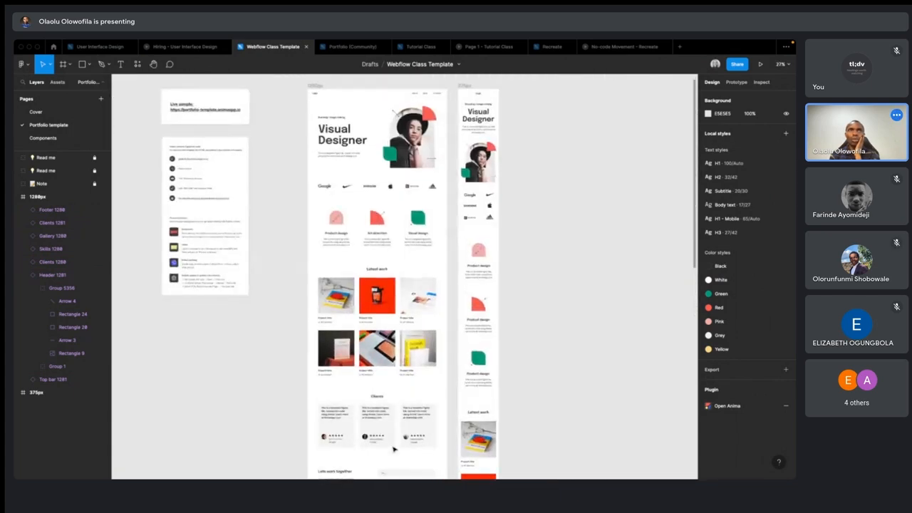
left_click_drag(144, 88, 269, 320)
scroll(297, 294, "up", 2)
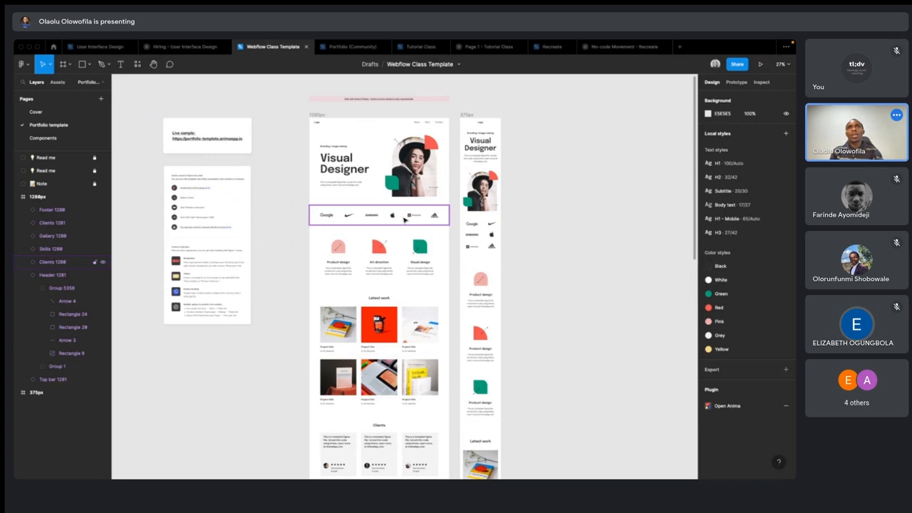
- Switch back to the Webflow Designer and examine the undo, redo, save status, code export and share controls up close
key("ctrl+Left")
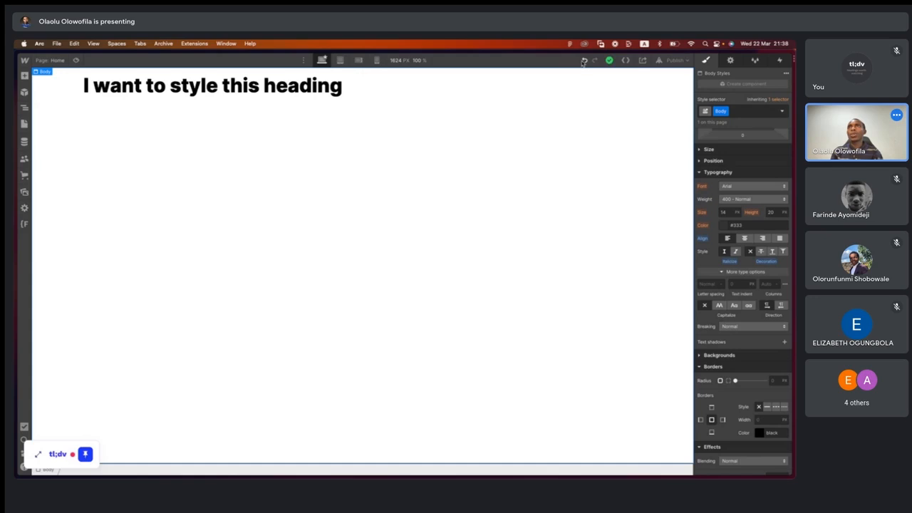
scroll(578, 65, "up", 5)
scroll(578, 65, "up", 1)
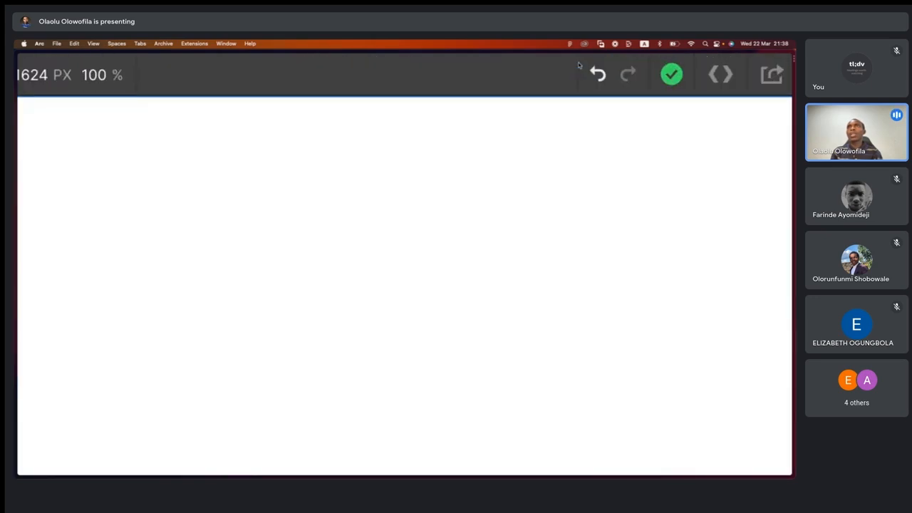
scroll(677, 147, "right", 3)
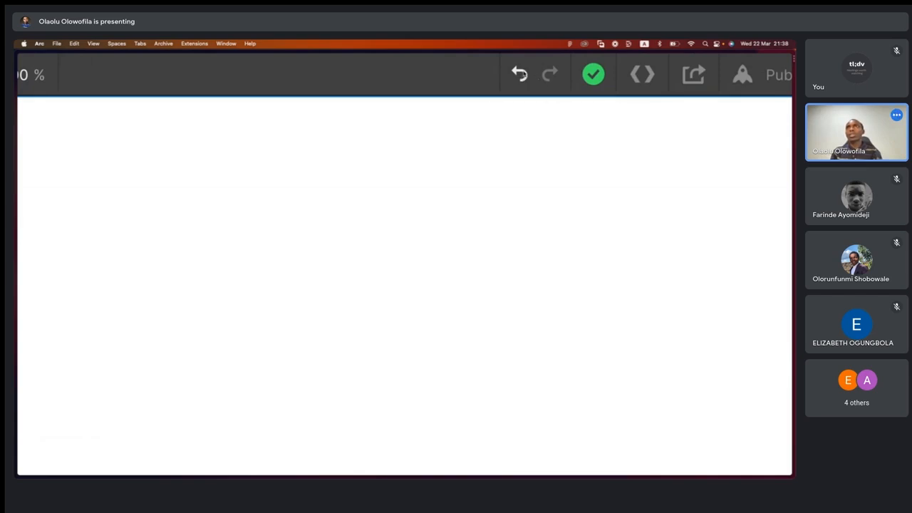
scroll(613, 201, "down", 5)
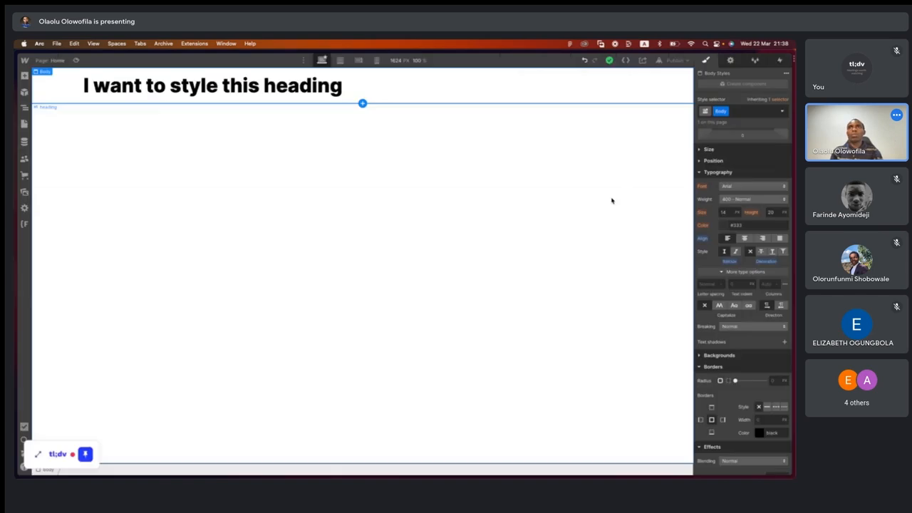